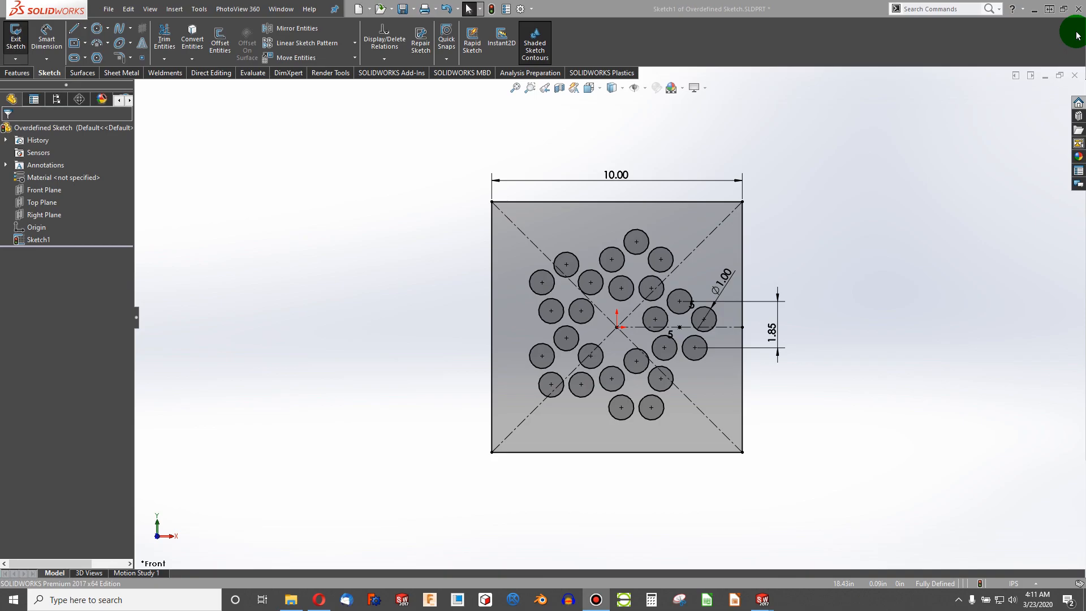
- Inspect the existing relations on the square's top and left edges
{"action": "left_click", "coordinate": [615, 201]}
{"action": "key", "text": "Escape"}
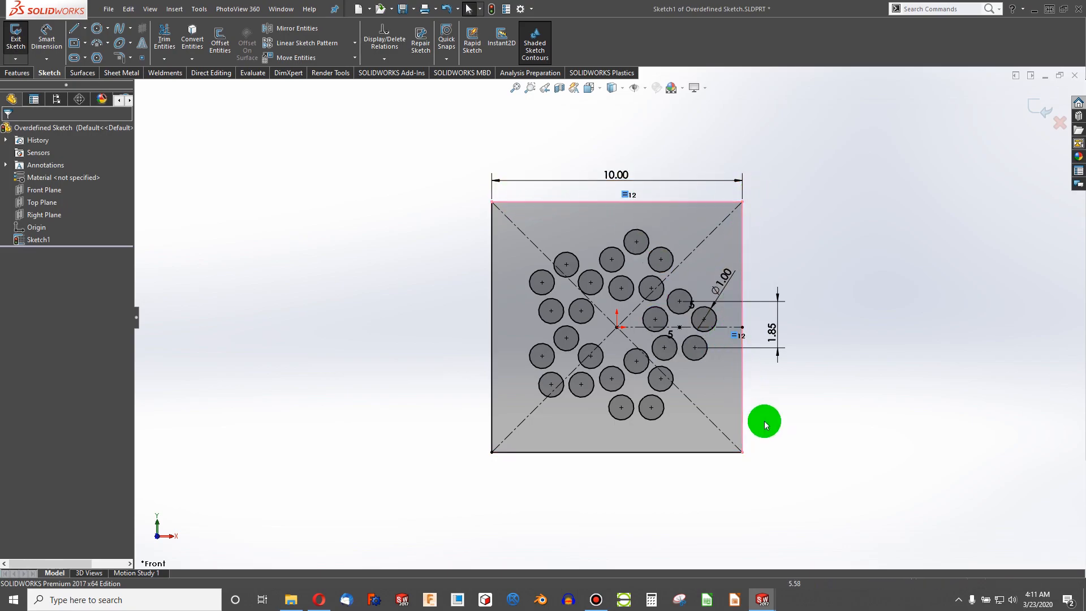
{"action": "left_click", "coordinate": [592, 203]}
{"action": "left_click", "coordinate": [608, 194]}
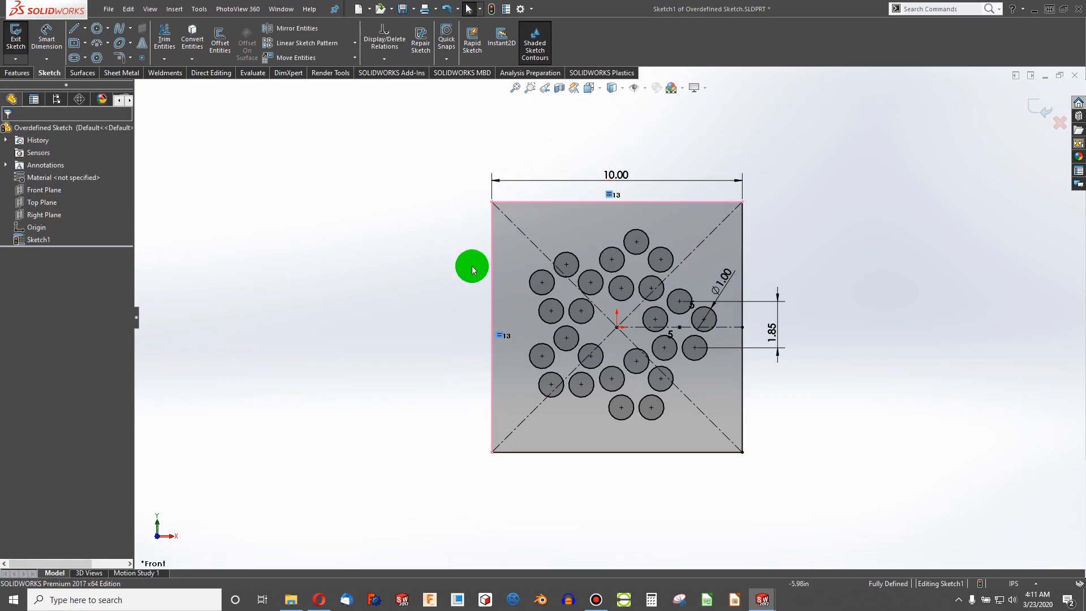
{"action": "left_click", "coordinate": [431, 288]}
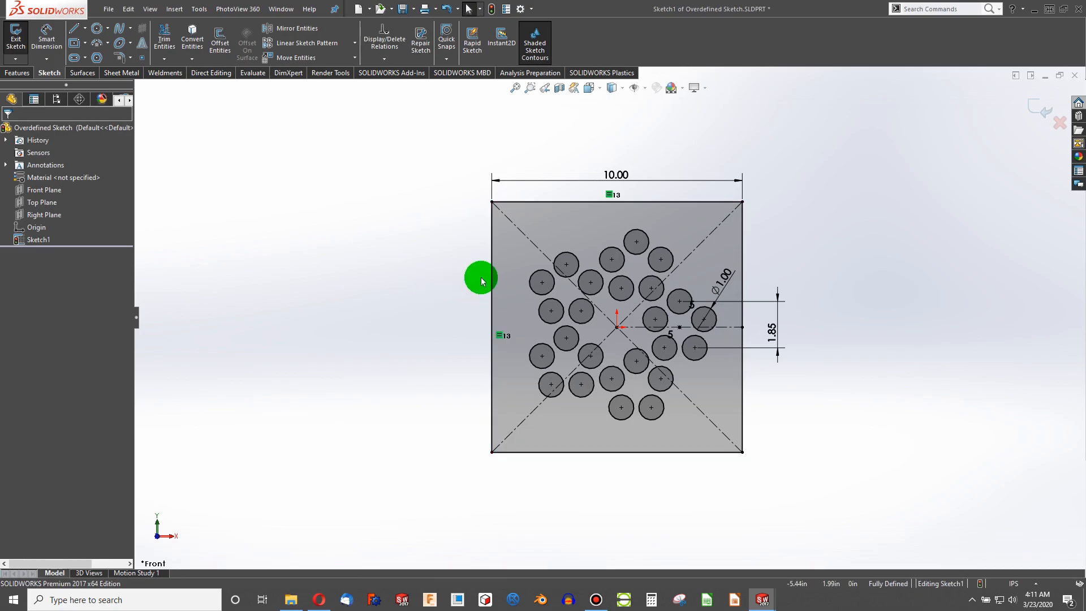
{"action": "left_click", "coordinate": [424, 280]}
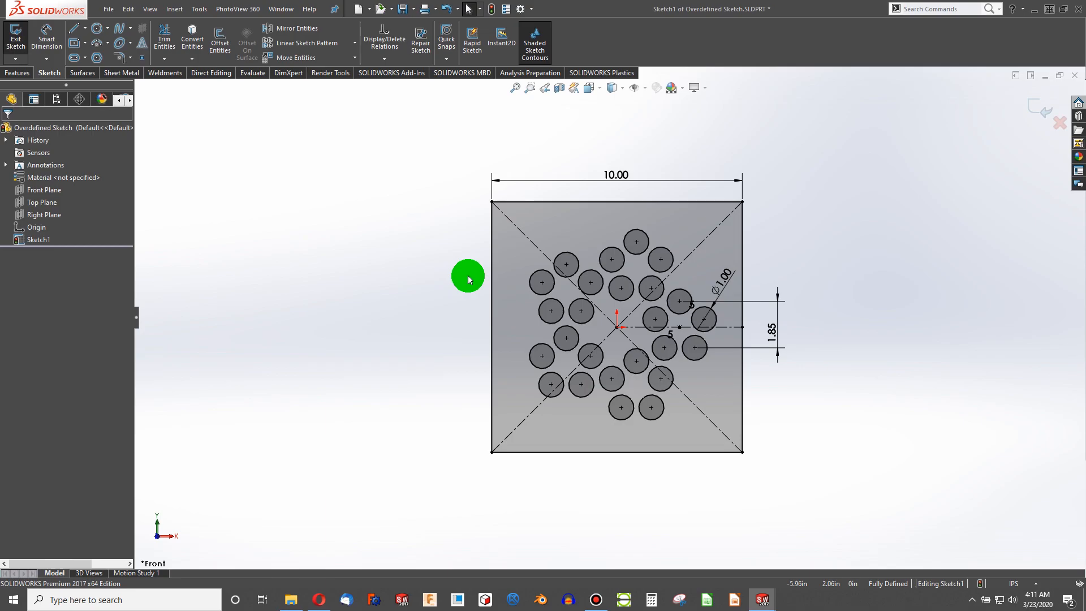
- Add a 10.00 vertical dimension to the square's left edge, keeping it as a driving dimension
{"action": "left_click", "coordinate": [47, 37]}
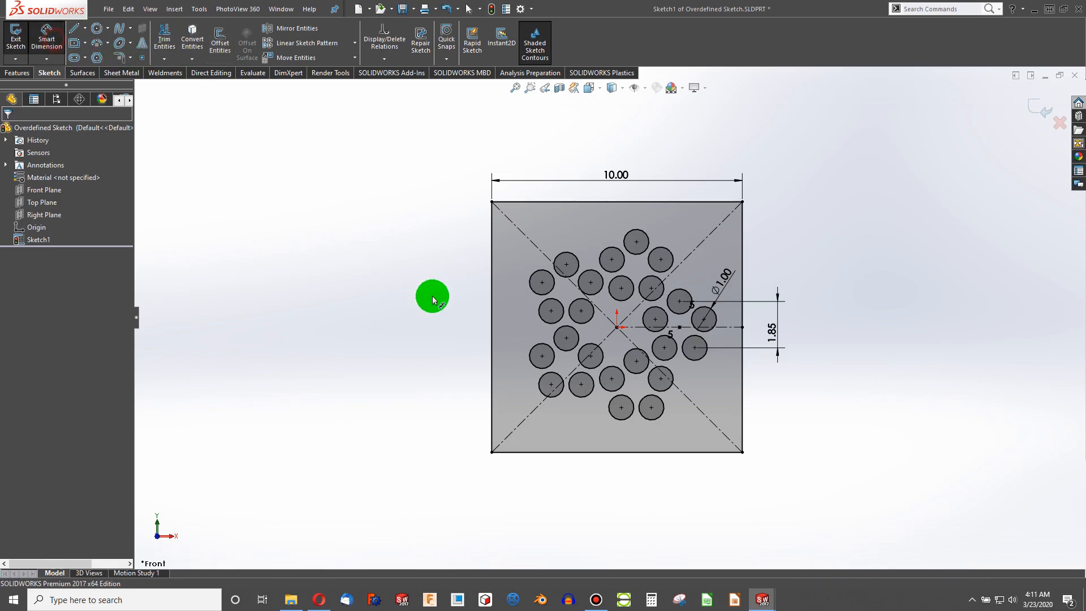
{"action": "left_click", "coordinate": [492, 319]}
{"action": "left_click", "coordinate": [452, 316]}
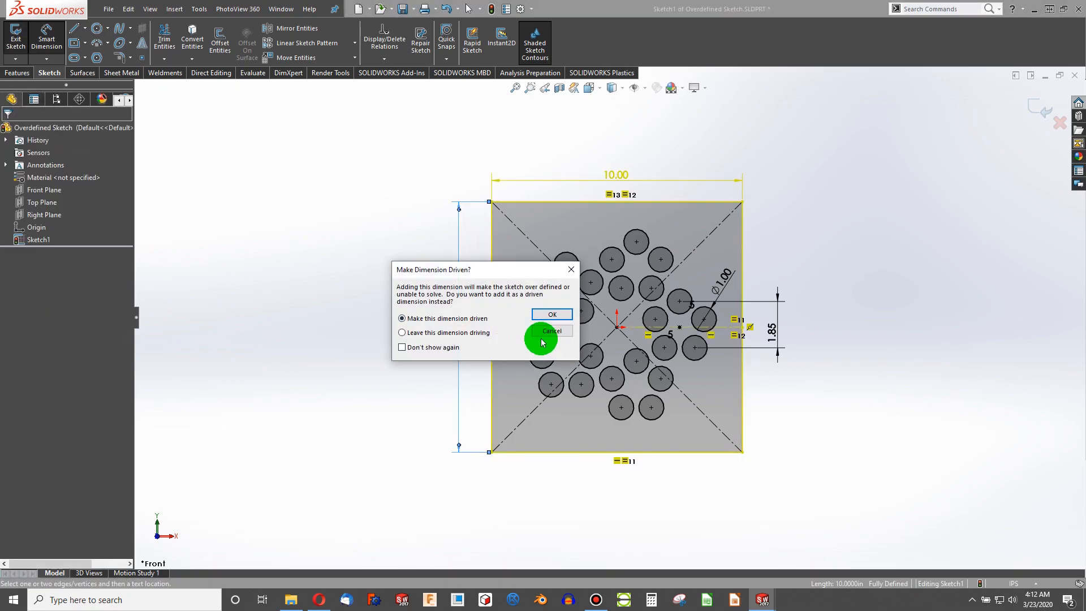
{"action": "left_click", "coordinate": [403, 332]}
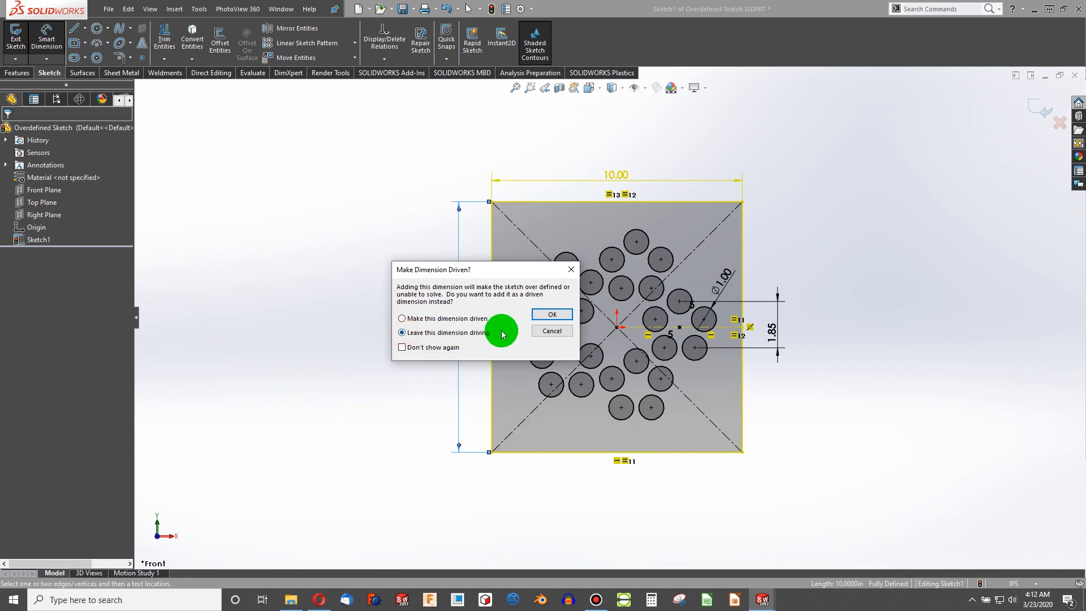
{"action": "left_click", "coordinate": [556, 315]}
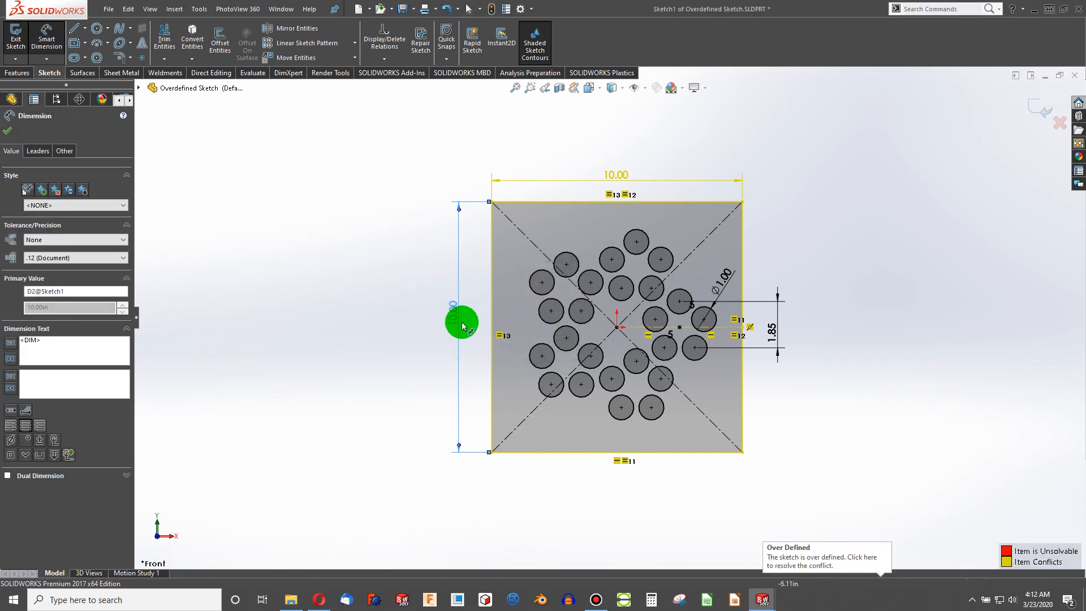
{"action": "left_click", "coordinate": [12, 132]}
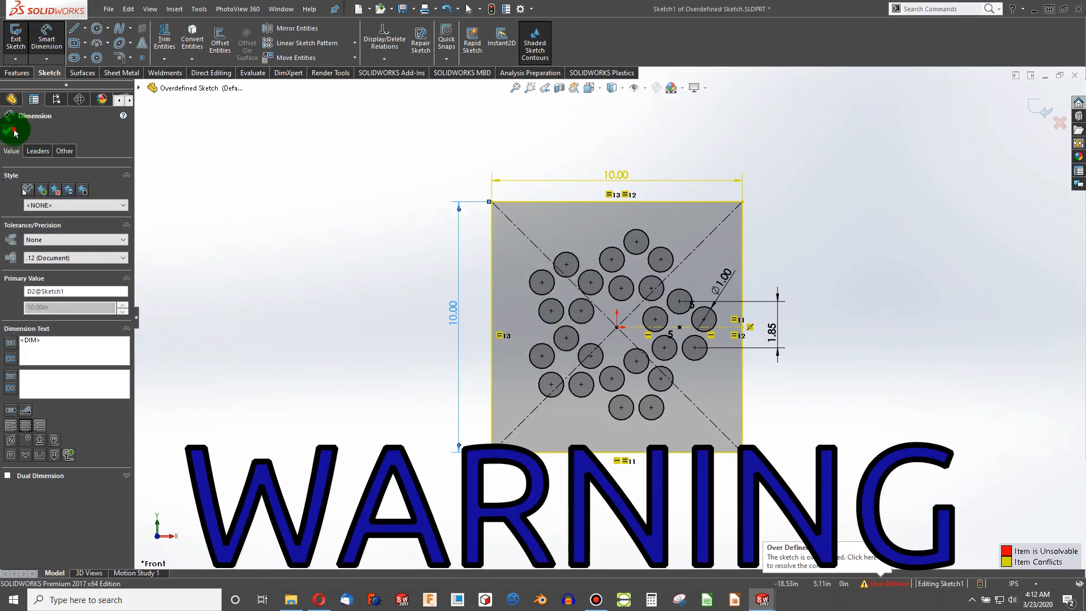
- Rebuild the part and close the What's Wrong dialog
{"action": "left_click", "coordinate": [497, 10]}
{"action": "left_click", "coordinate": [599, 162]}
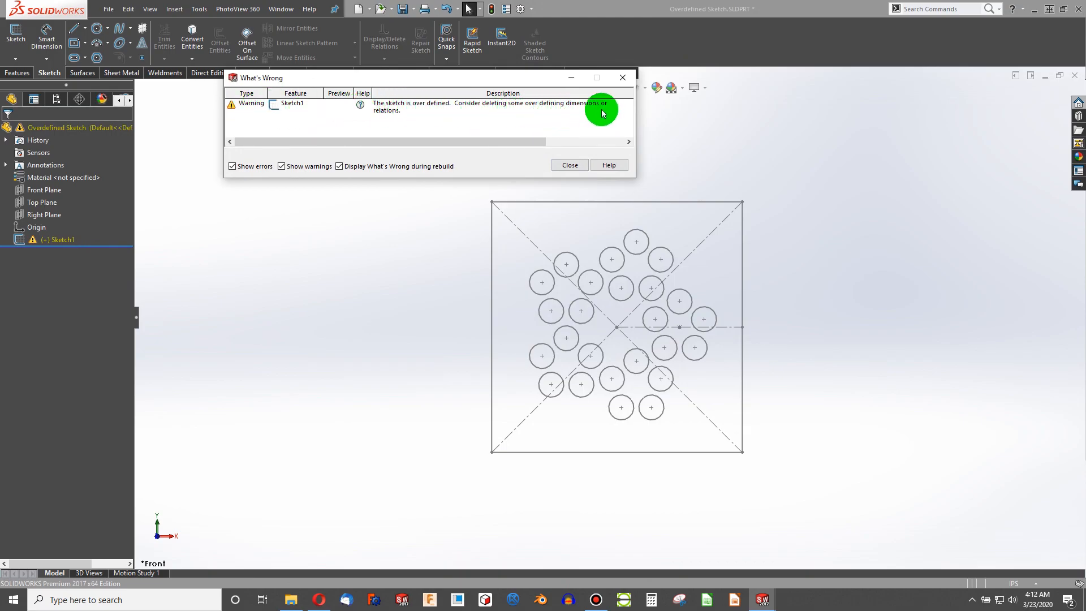
{"action": "left_click", "coordinate": [564, 165]}
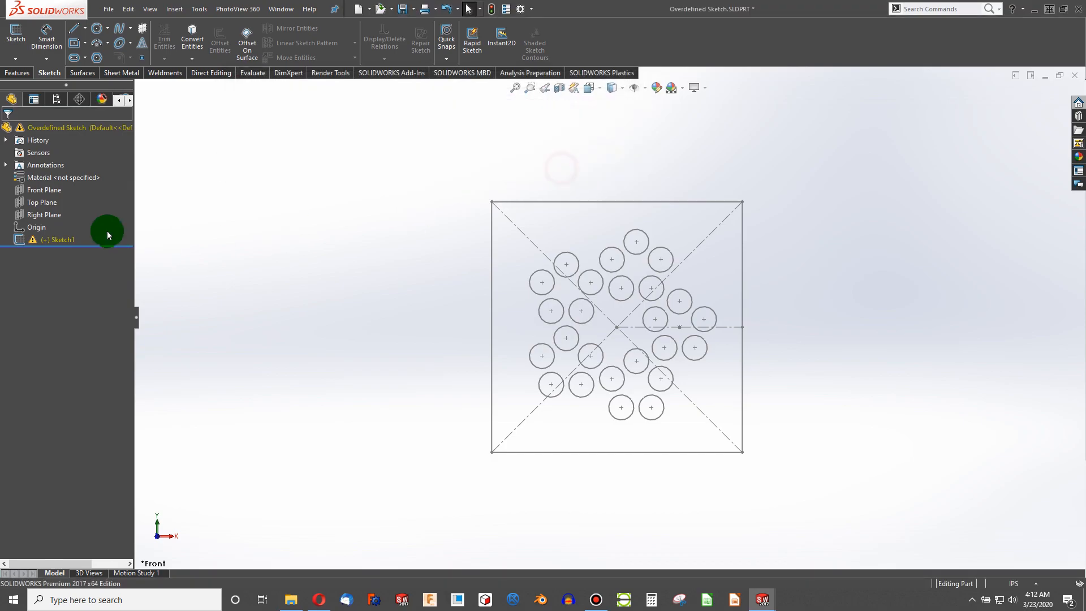
- Reopen Sketch1 for editing and delete the vertical 10.00 dimension on the left edge
{"action": "right_click", "coordinate": [66, 241]}
{"action": "right_click", "coordinate": [59, 240]}
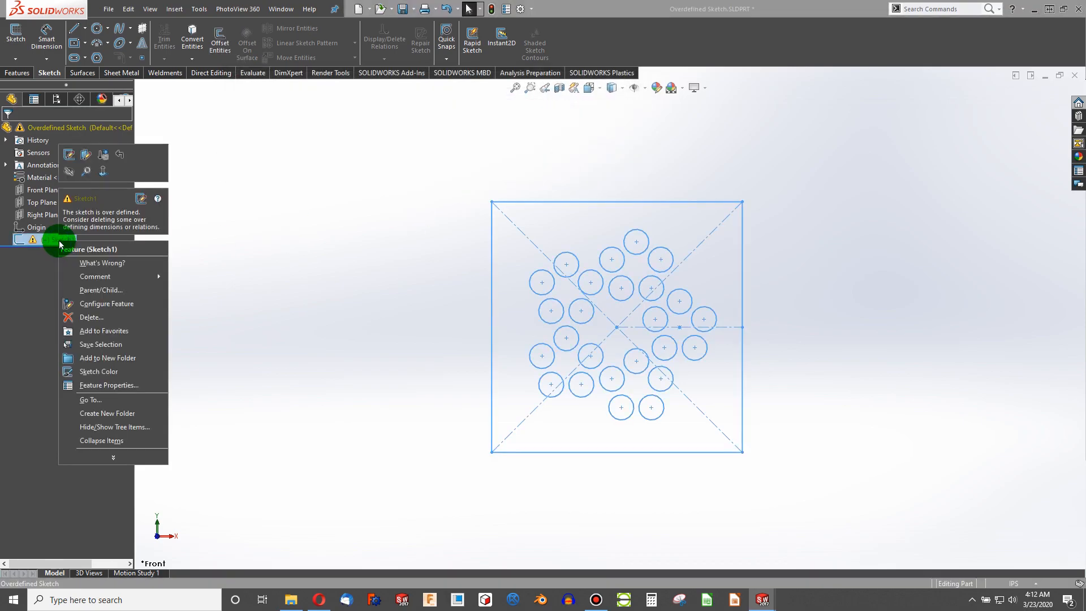
{"action": "left_click", "coordinate": [70, 157]}
{"action": "scroll", "coordinate": [602, 344], "scroll_direction": "down", "scroll_amount": 2}
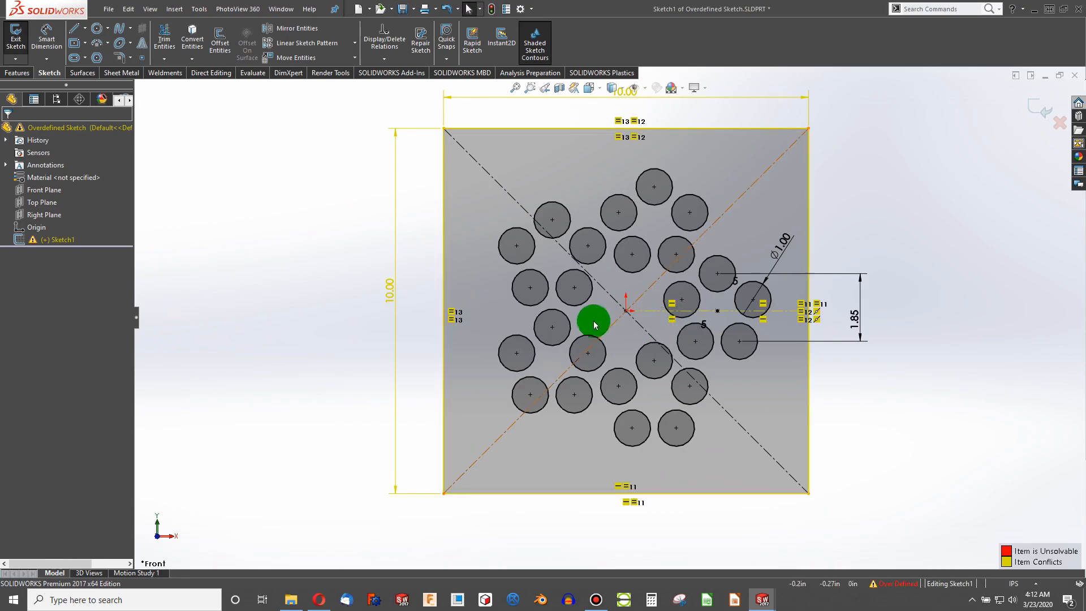
{"action": "left_click_drag", "start_coordinate": [396, 289], "coordinate": [388, 286]}
{"action": "left_click", "coordinate": [390, 287]}
{"action": "key", "text": "Delete"}
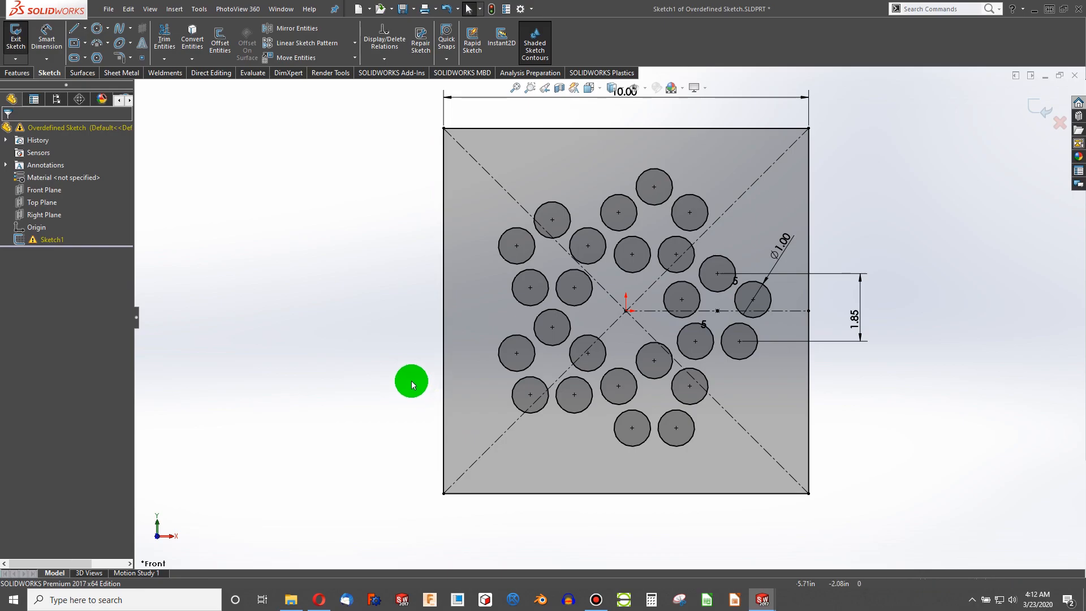
- Add an Equal relation between the rising diagonal construction line and the square's right edge
{"action": "key", "text": "f"}
{"action": "scroll", "coordinate": [586, 273], "scroll_direction": "down", "scroll_amount": 3}
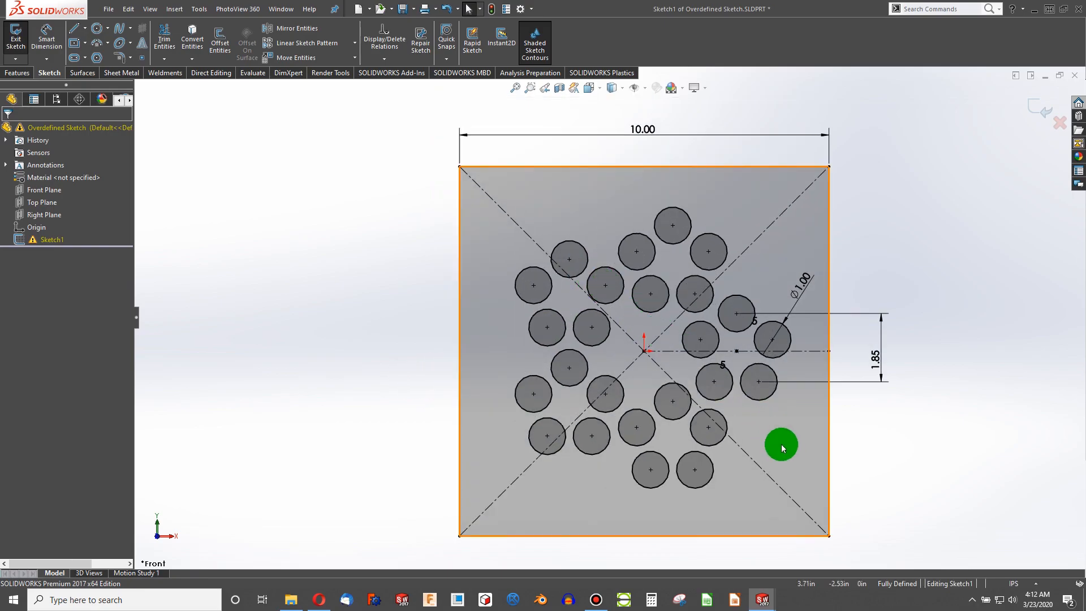
{"action": "scroll", "coordinate": [845, 431], "scroll_direction": "up", "scroll_amount": 1}
{"action": "scroll", "coordinate": [751, 380], "scroll_direction": "down", "scroll_amount": 1}
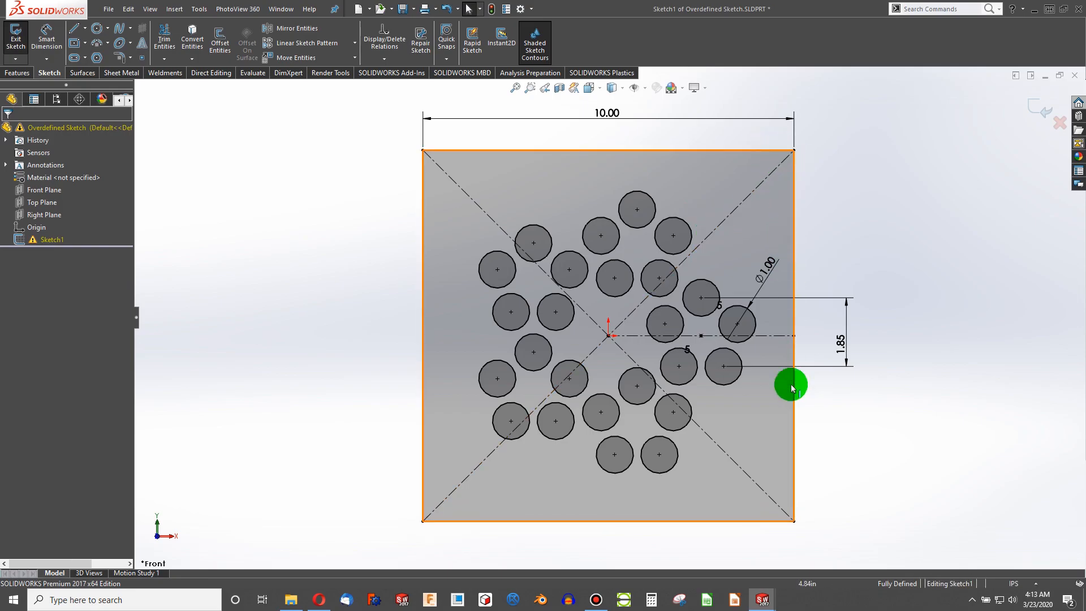
{"action": "left_click", "coordinate": [761, 181]}
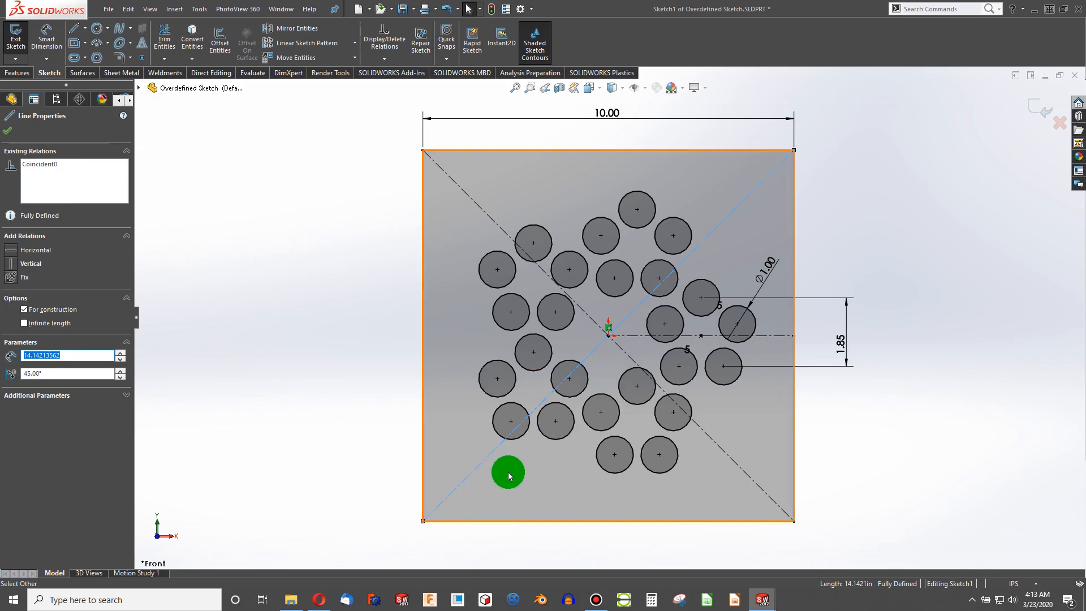
{"action": "left_click", "coordinate": [792, 214], "text": "ctrl"}
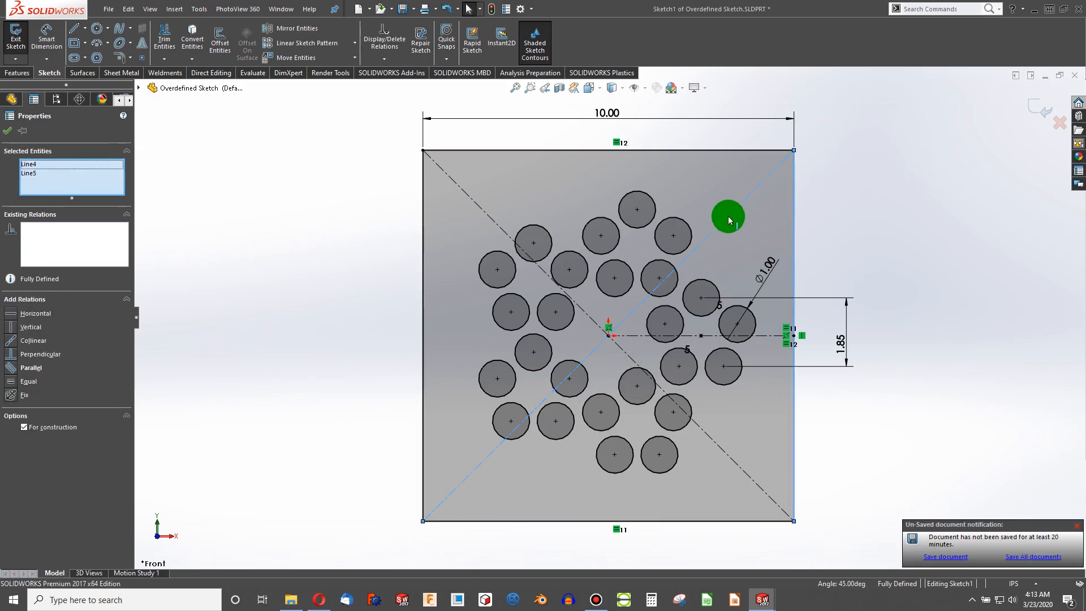
{"action": "left_click", "coordinate": [13, 383]}
{"action": "left_click", "coordinate": [339, 416]}
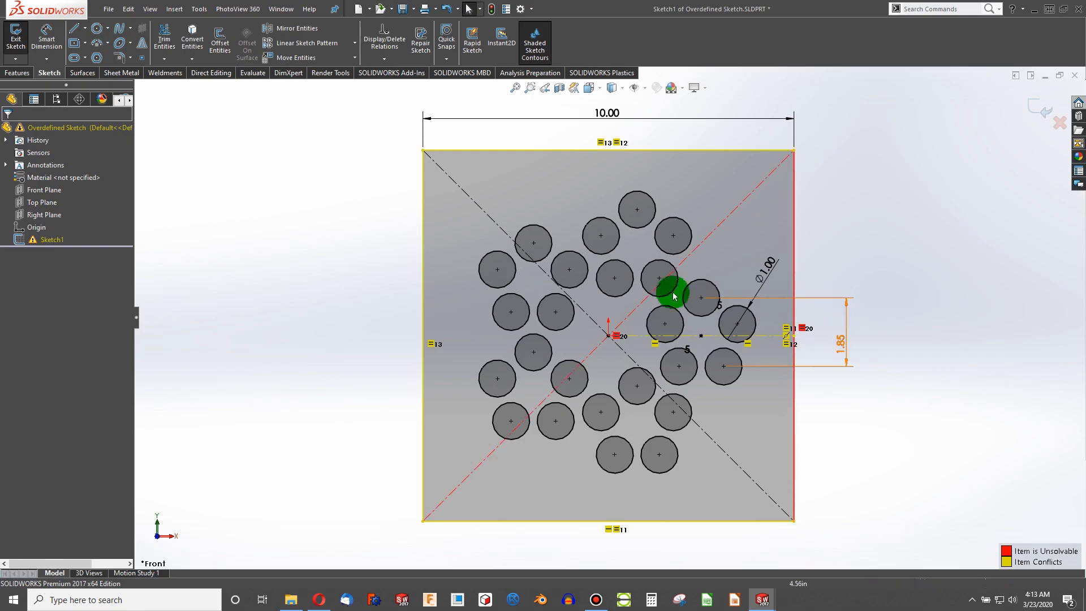
- Dimension the square's left edge vertically again with Smart Dimension
{"action": "left_click", "coordinate": [43, 32]}
{"action": "left_click", "coordinate": [420, 235]}
{"action": "left_click", "coordinate": [377, 243]}
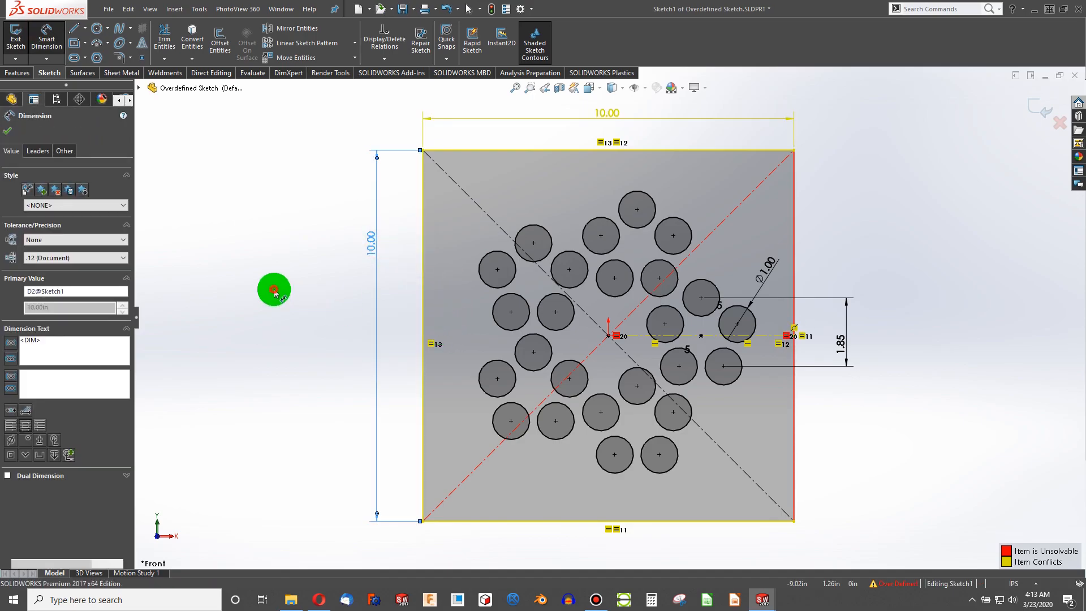
{"action": "left_click", "coordinate": [275, 293]}
{"action": "key", "text": "Escape"}
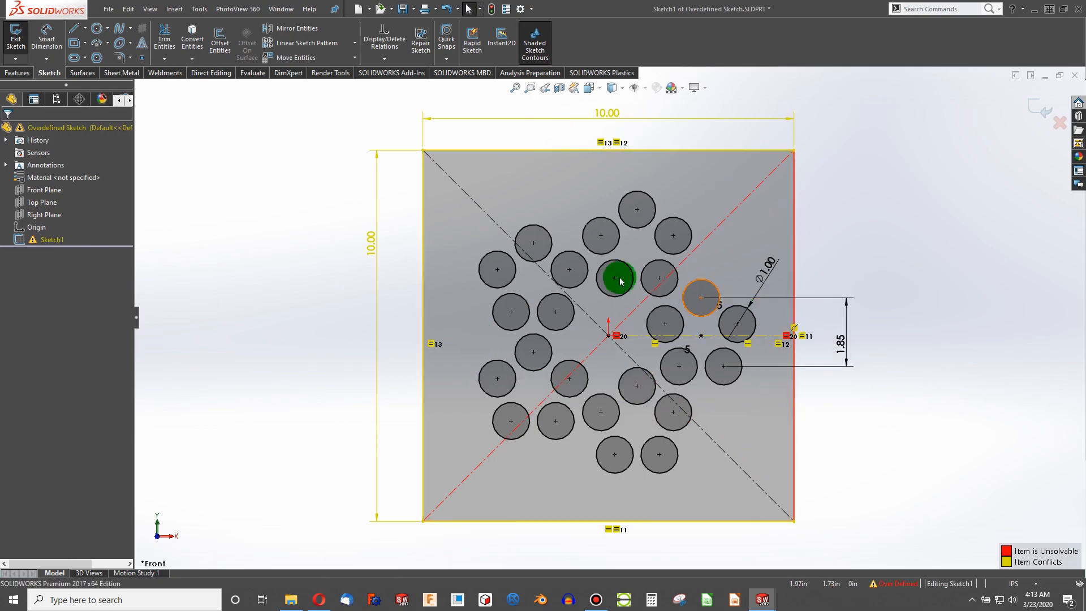
- Open SketchXpert, run Diagnose, and step through the proposed solutions for the over-defined sketch
{"action": "left_click", "coordinate": [898, 586]}
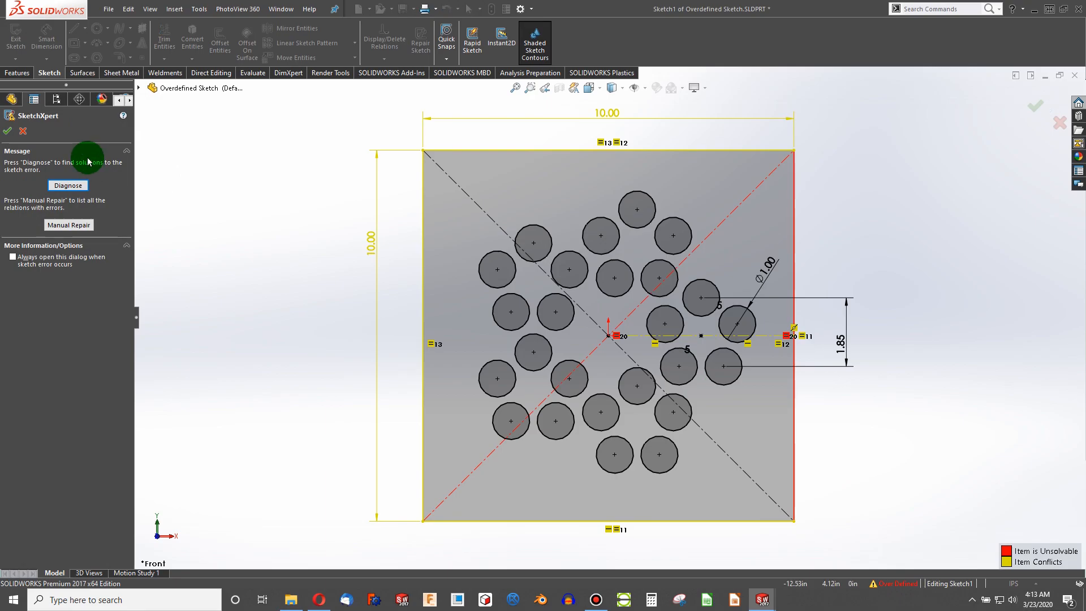
{"action": "left_click", "coordinate": [65, 187]}
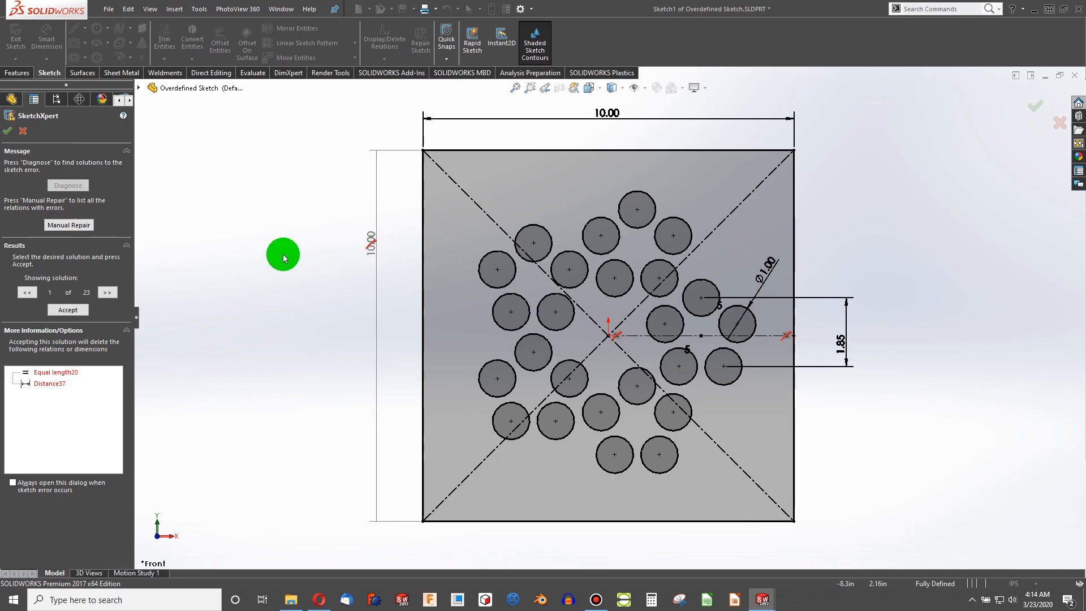
{"action": "left_click", "coordinate": [102, 293]}
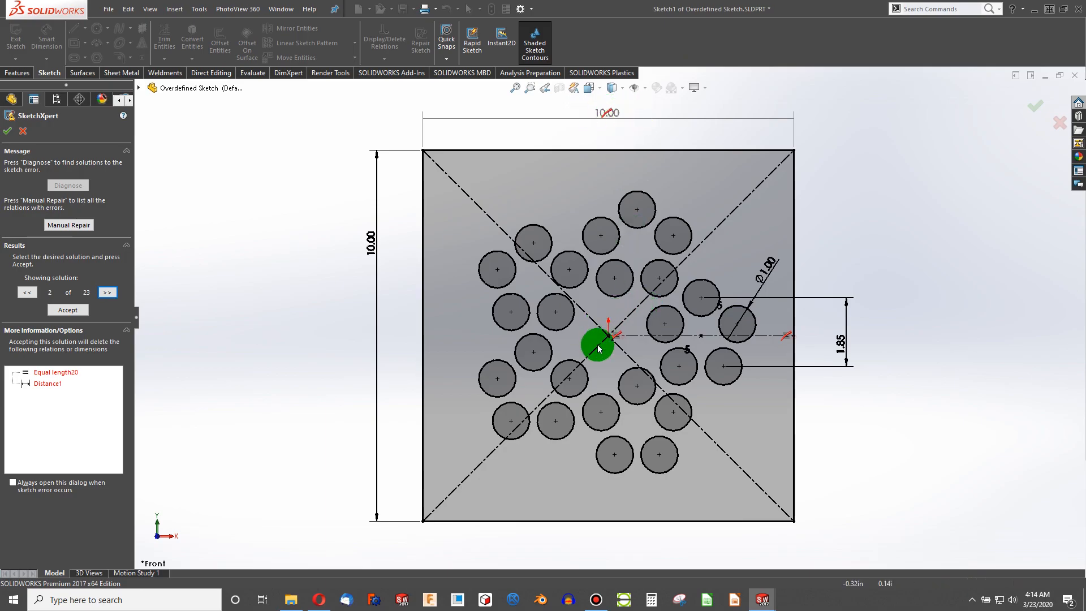
{"action": "left_click", "coordinate": [108, 292]}
{"action": "left_click", "coordinate": [108, 292]}
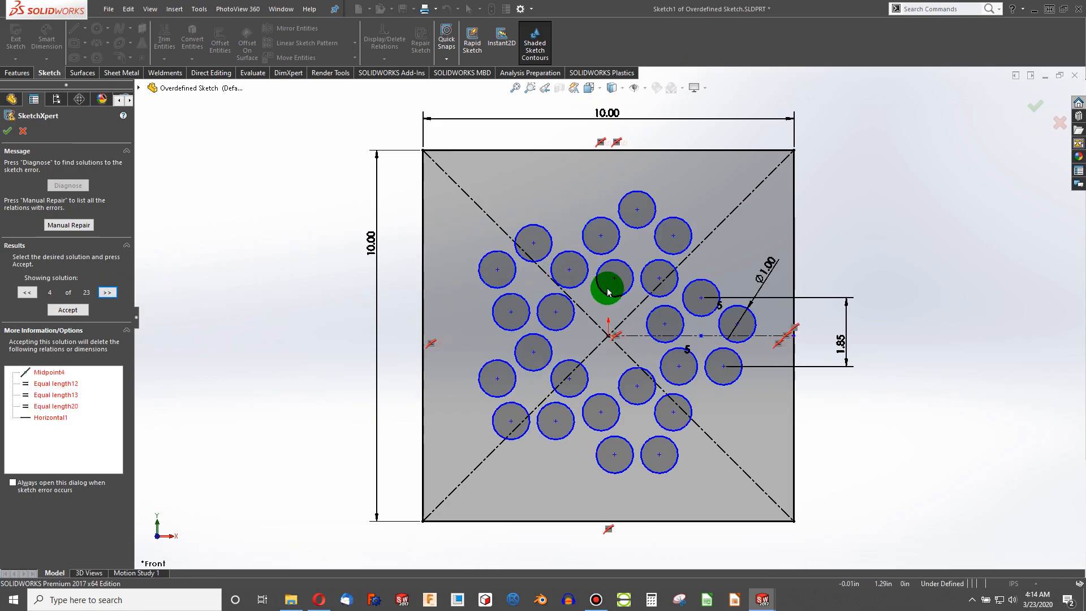
{"action": "left_click", "coordinate": [106, 292]}
{"action": "left_click", "coordinate": [107, 292]}
{"action": "left_click", "coordinate": [105, 293]}
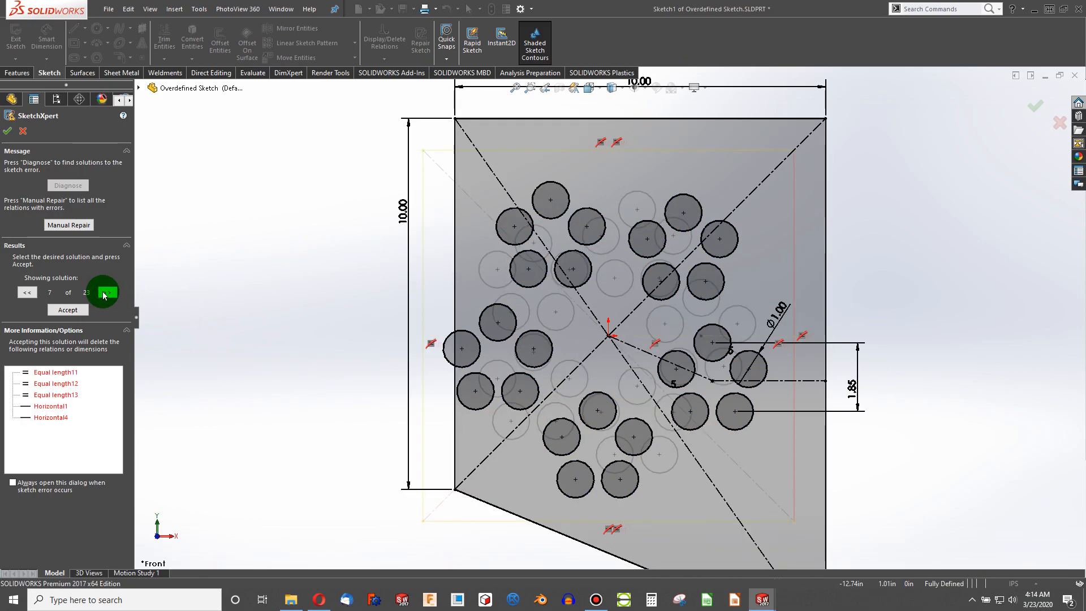
{"action": "key", "text": "f"}
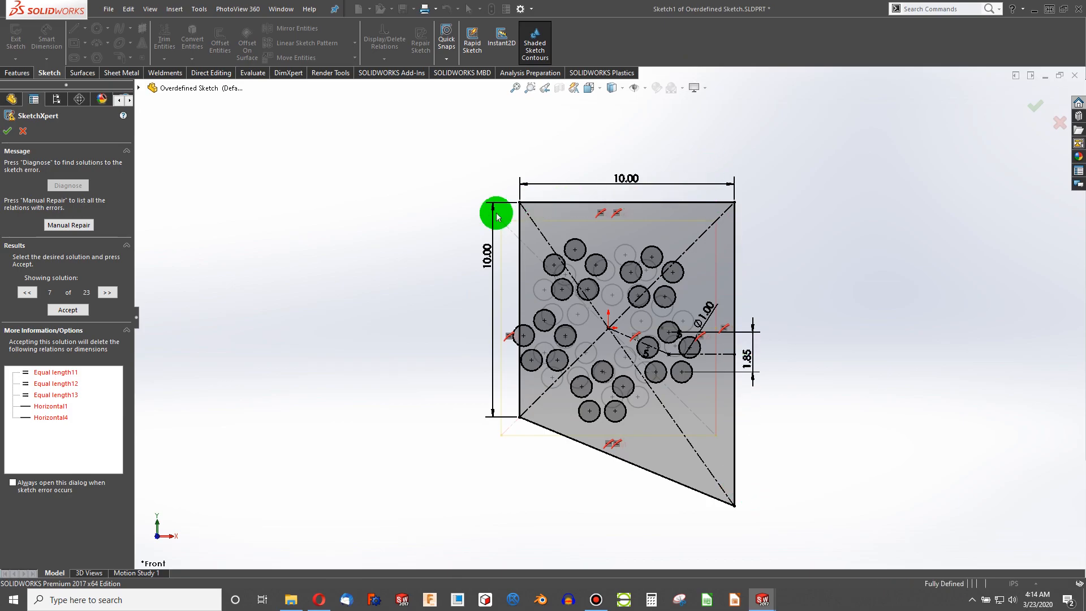
{"action": "left_click", "coordinate": [26, 293]}
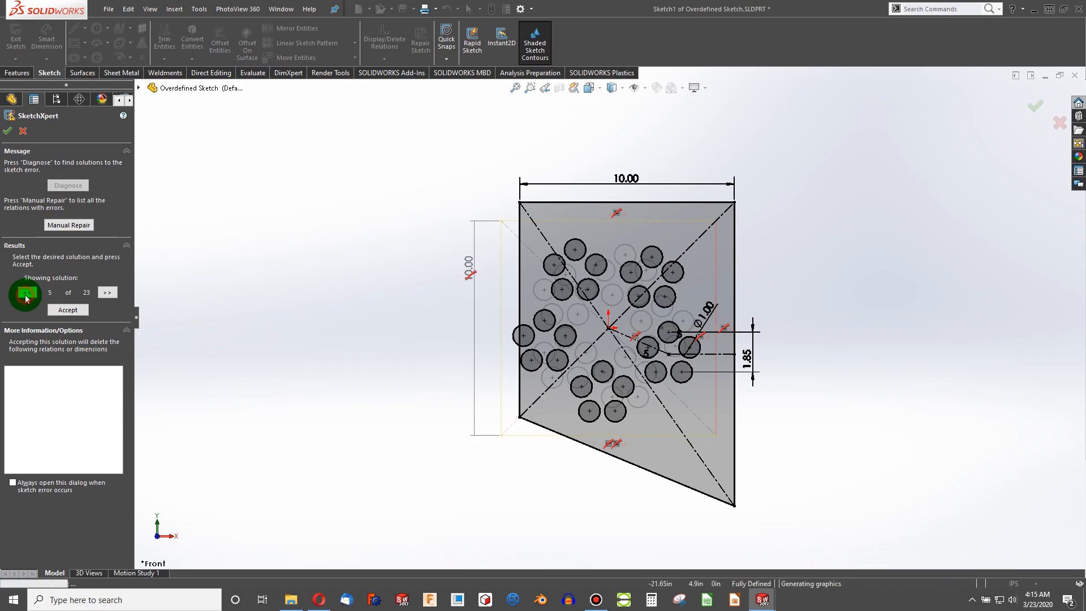
{"action": "left_click", "coordinate": [26, 292]}
{"action": "left_click", "coordinate": [27, 293]}
{"action": "left_click", "coordinate": [28, 293]}
{"action": "left_click", "coordinate": [29, 292]}
{"action": "left_click", "coordinate": [30, 292]}
- Accept the first SketchXpert solution removing the equal-length relation and left dimension, then rebuild the part
{"action": "left_click", "coordinate": [68, 309]}
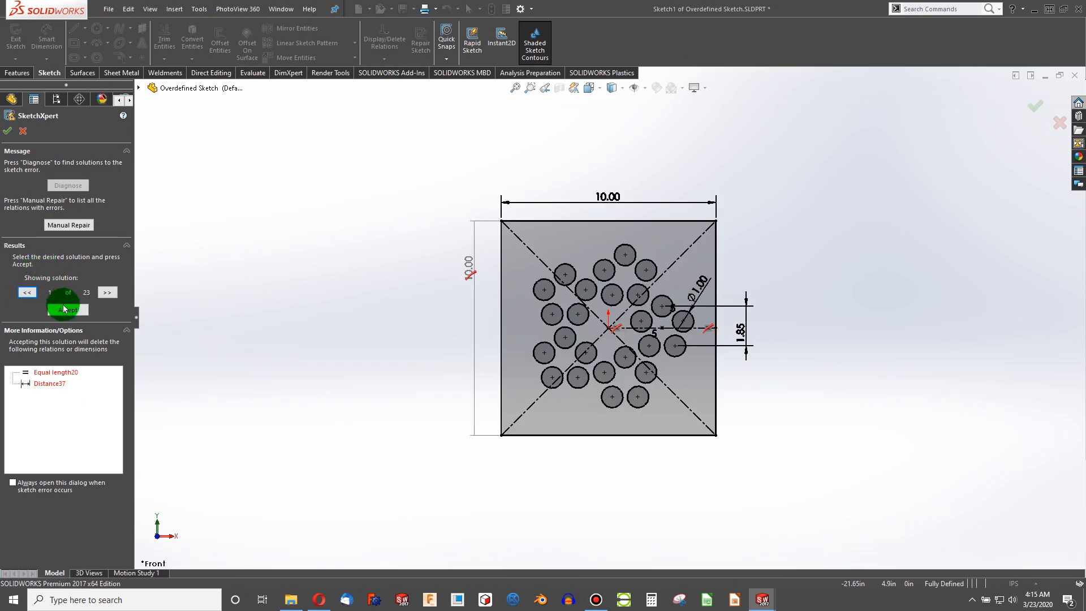
{"action": "left_click", "coordinate": [6, 134]}
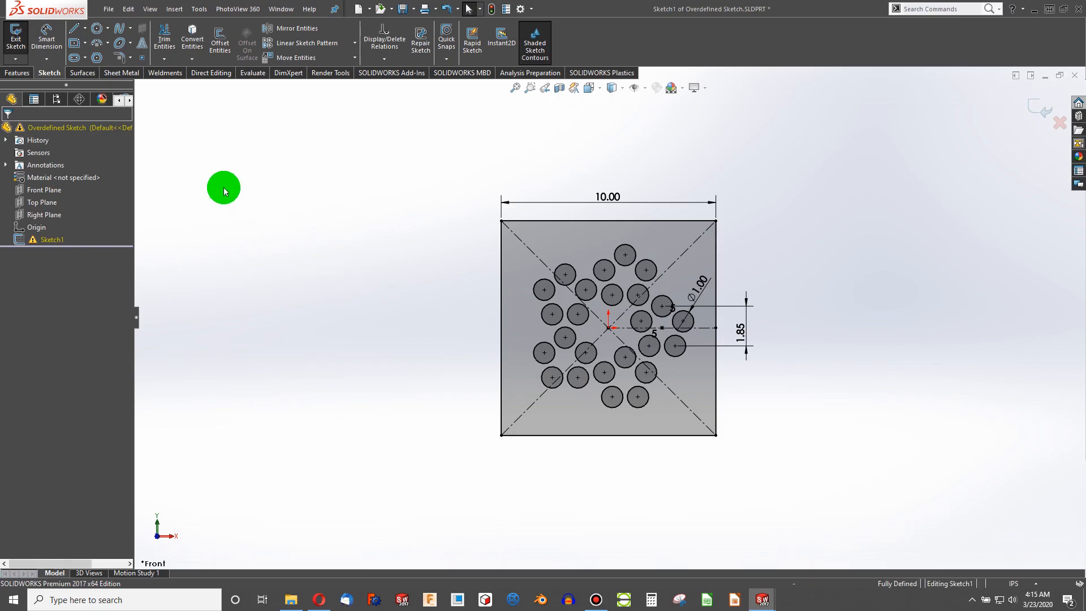
{"action": "mouse_move", "coordinate": [39, 244]}
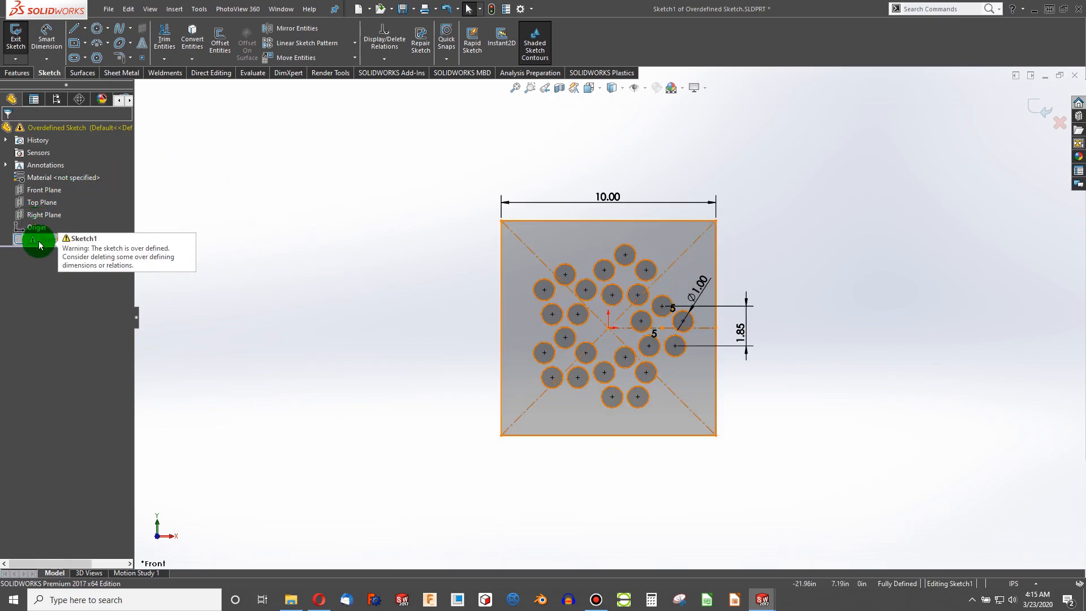
{"action": "left_click", "coordinate": [490, 9]}
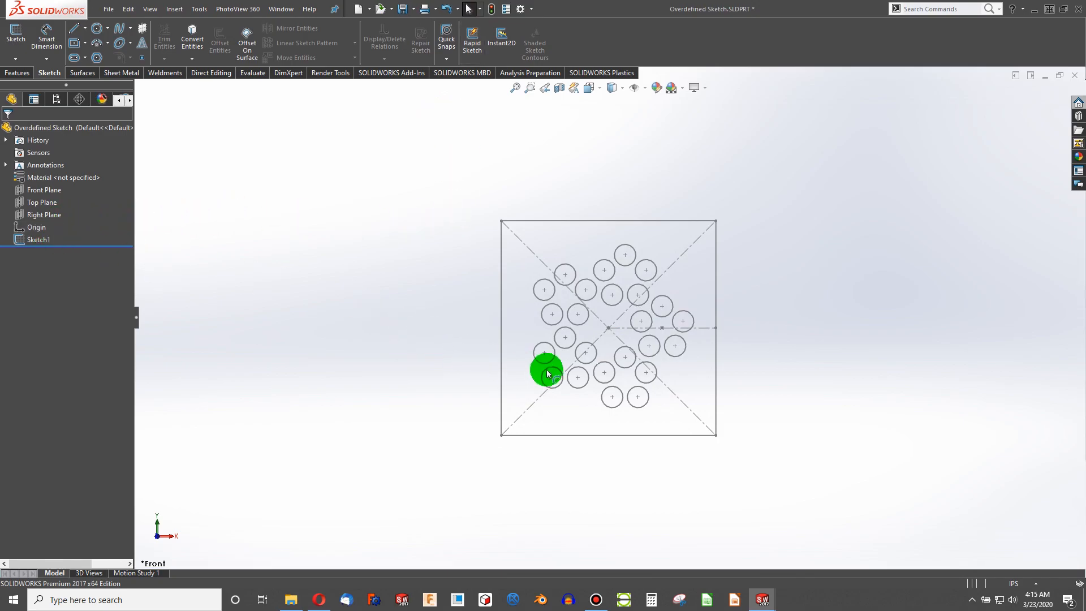
- Reopen Sketch1 for editing and select it in the design tree
{"action": "right_click", "coordinate": [35, 242]}
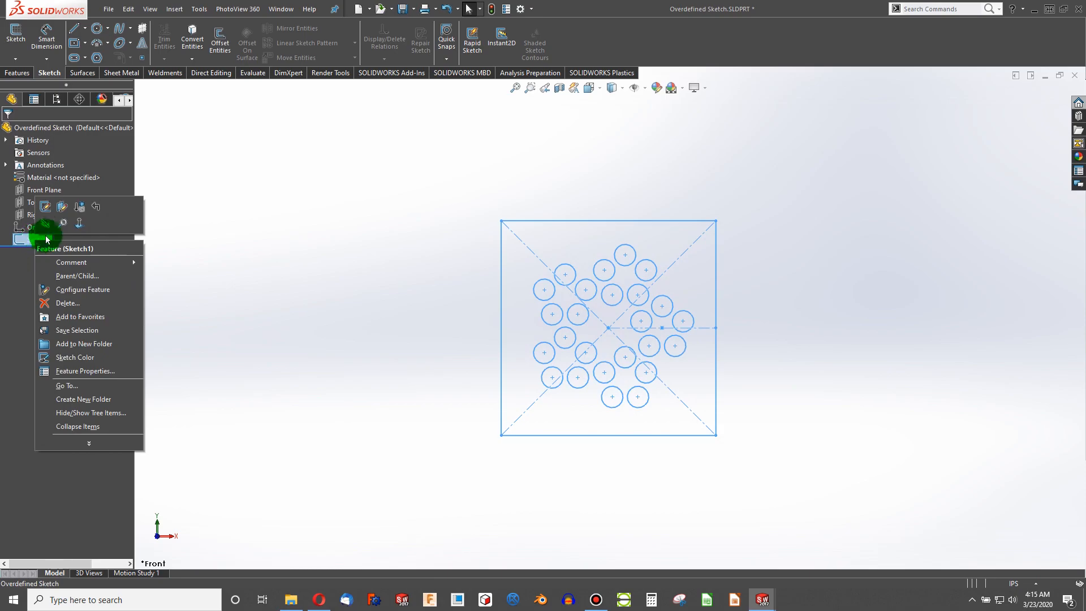
{"action": "left_click", "coordinate": [45, 207]}
{"action": "scroll", "coordinate": [615, 335], "scroll_direction": "down", "scroll_amount": 3}
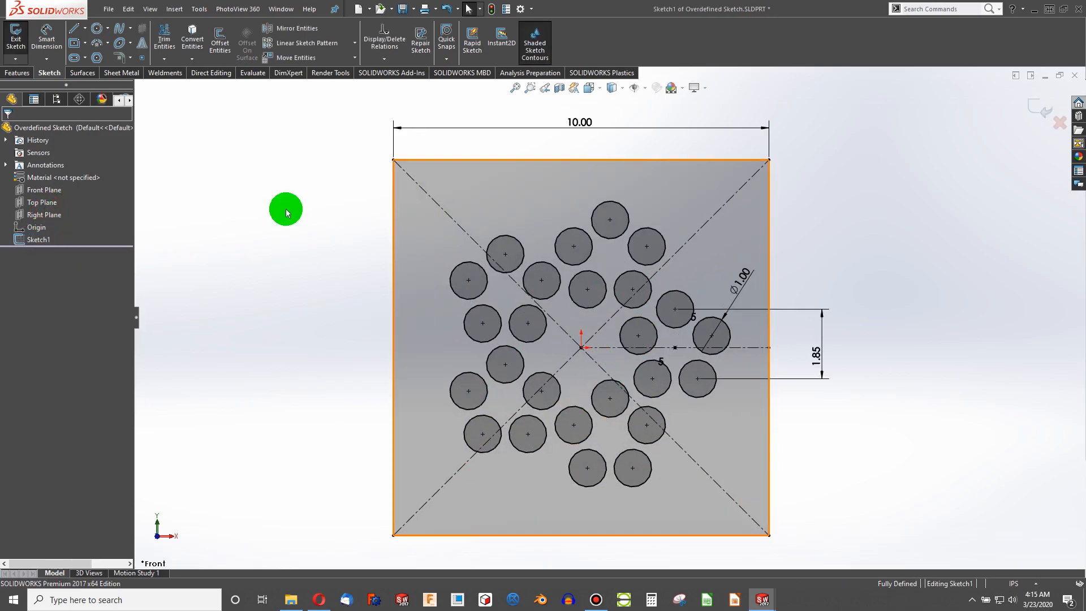
{"action": "left_click", "coordinate": [28, 238]}
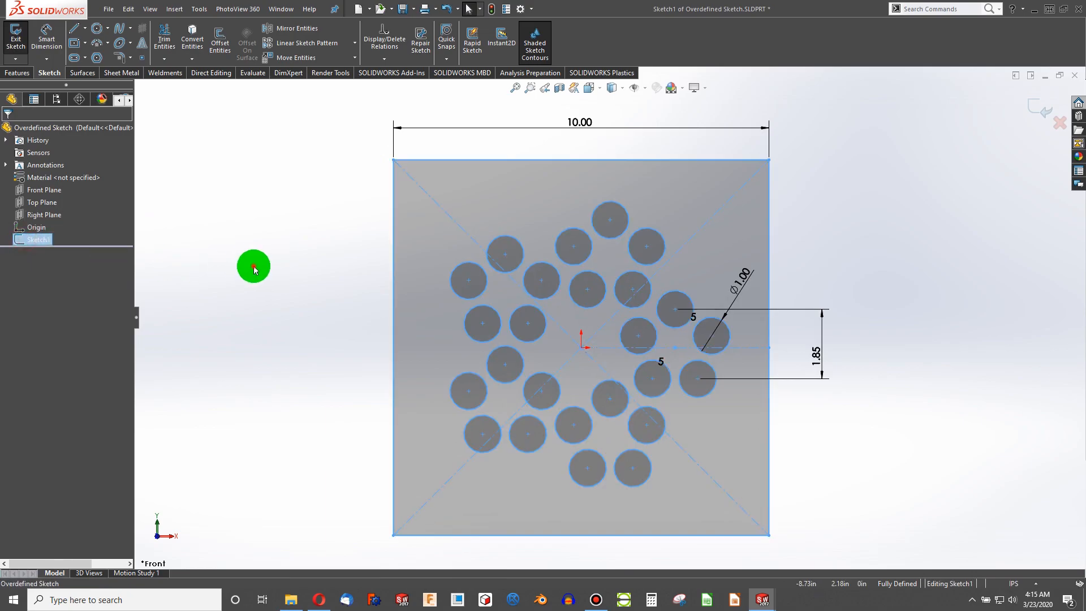
- Switch to the House part document and orbit the model
{"action": "left_click", "coordinate": [252, 266]}
{"action": "key", "text": "f"}
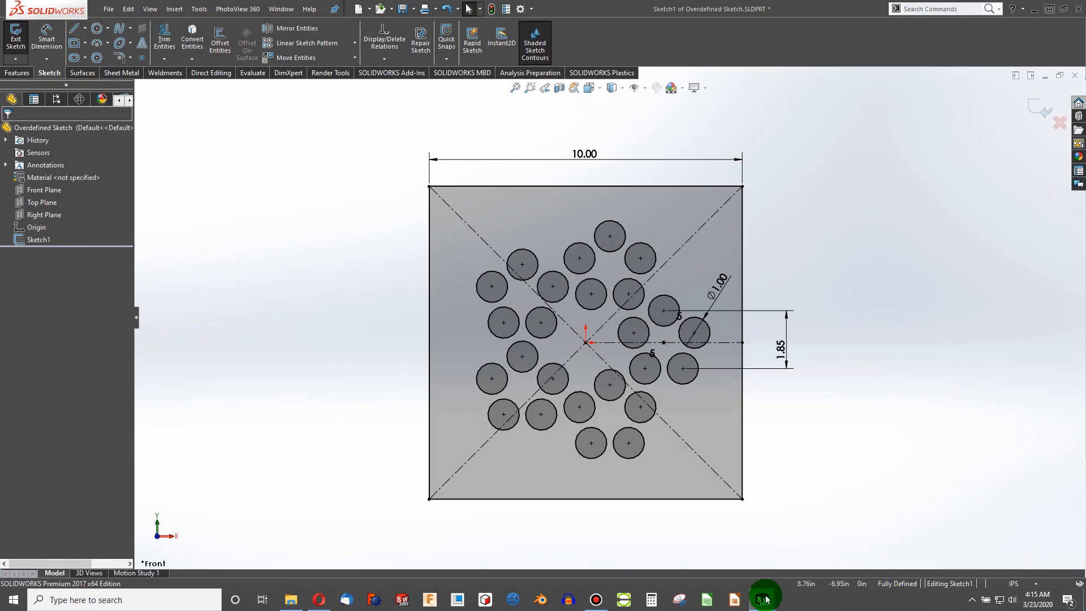
{"action": "mouse_move", "coordinate": [764, 598]}
{"action": "left_click", "coordinate": [824, 562]}
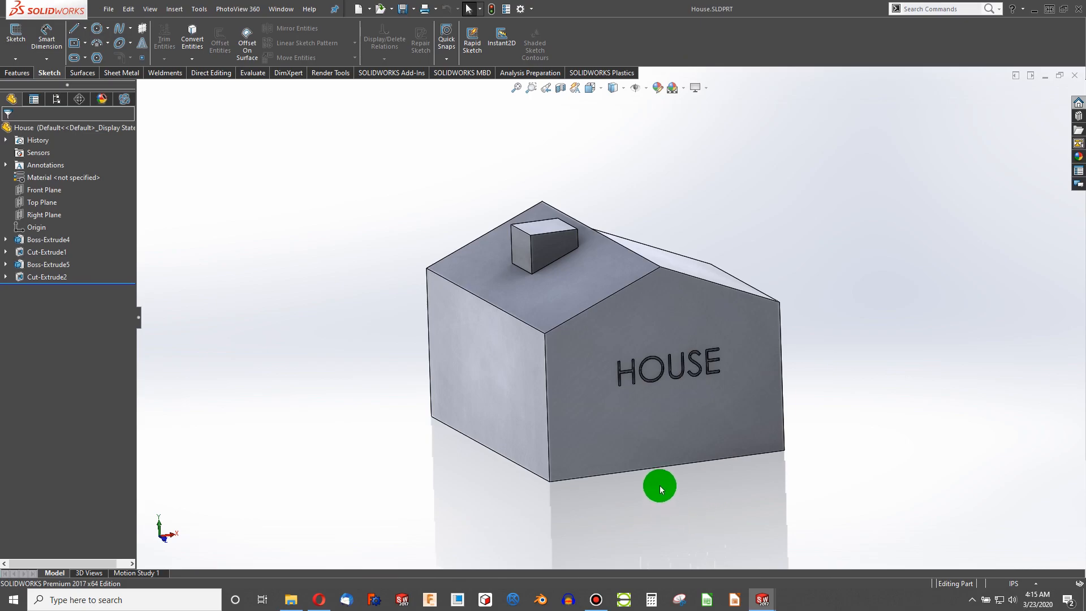
{"action": "middle_click_drag", "start_coordinate": [653, 479], "coordinate": [620, 482]}
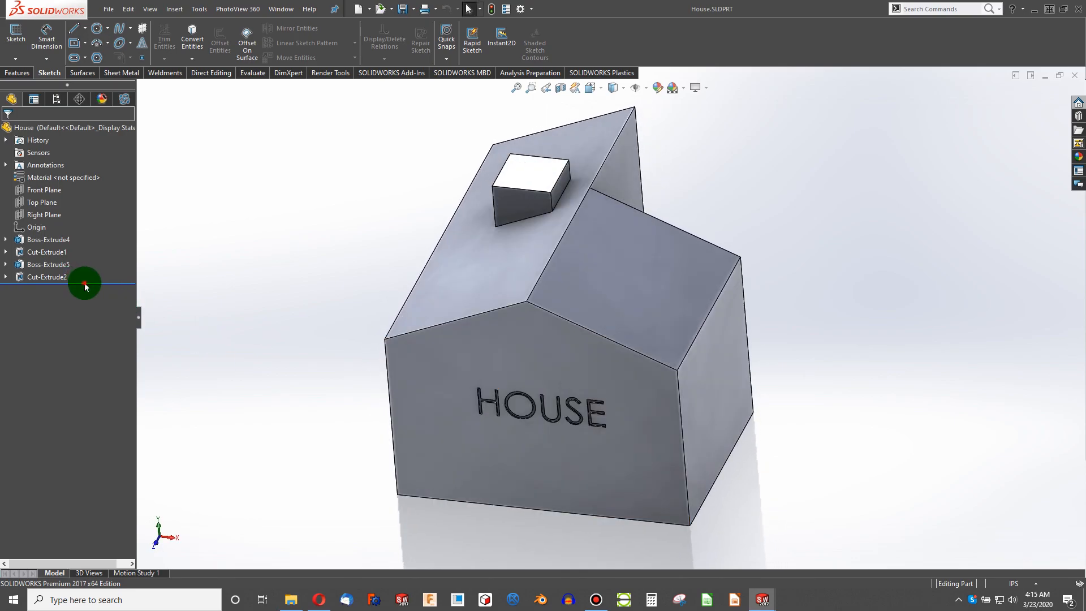
- Roll the feature tree back above Cut-Extrude2 and forward again, examining the HOUSE lettering up close
{"action": "mouse_move", "coordinate": [91, 282]}
{"action": "left_mouse_down"}
{"action": "mouse_move", "coordinate": [90, 242]}
{"action": "mouse_move", "coordinate": [86, 271]}
{"action": "left_mouse_up"}
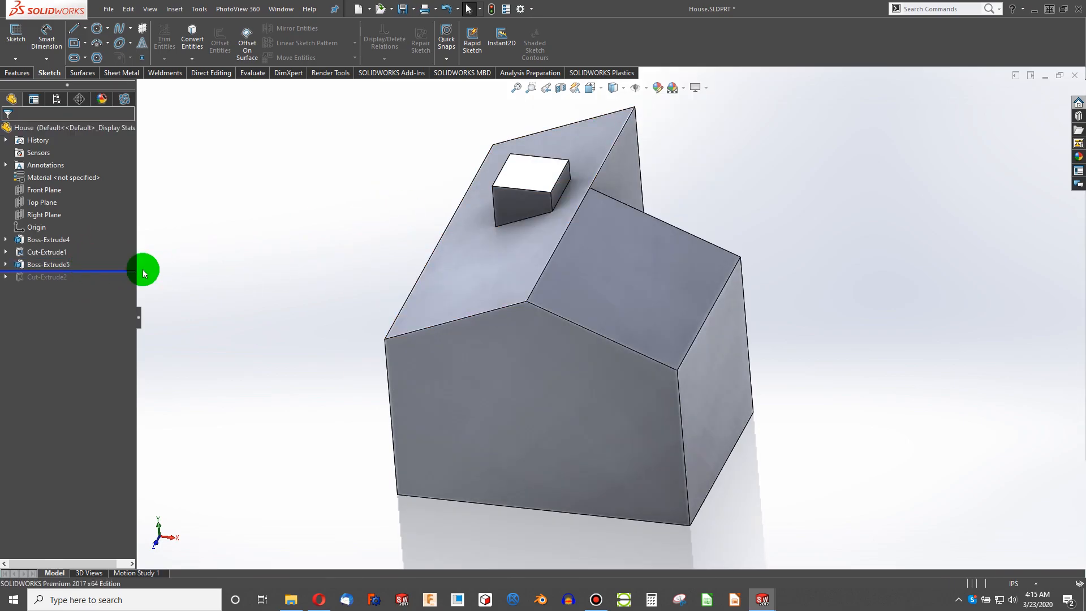
{"action": "left_click", "coordinate": [92, 271]}
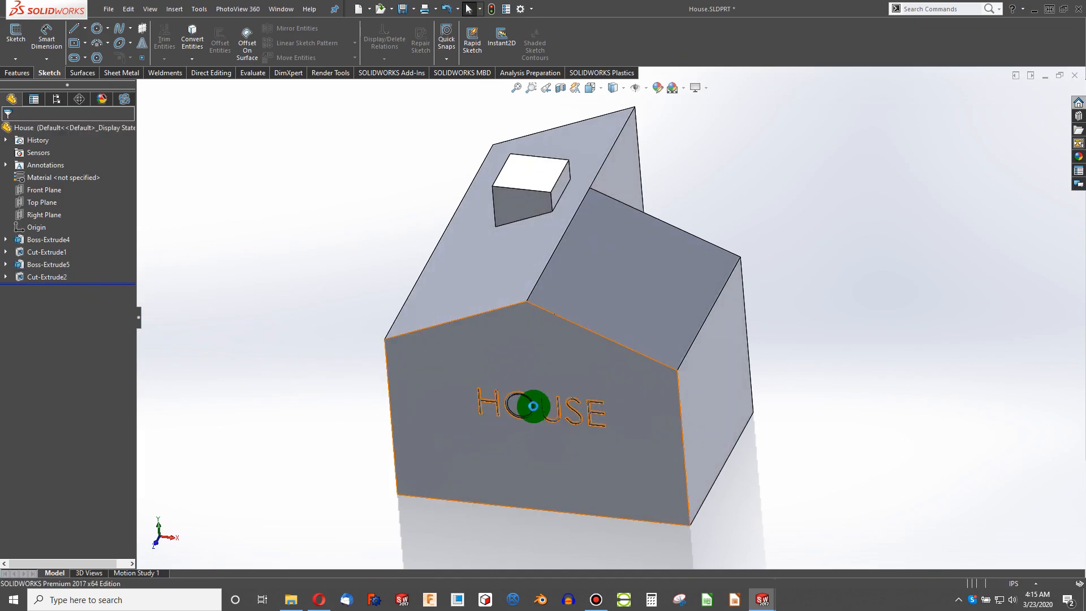
{"action": "scroll", "coordinate": [571, 356], "scroll_direction": "down", "scroll_amount": 5}
{"action": "scroll", "coordinate": [594, 343], "scroll_direction": "up", "scroll_amount": 4}
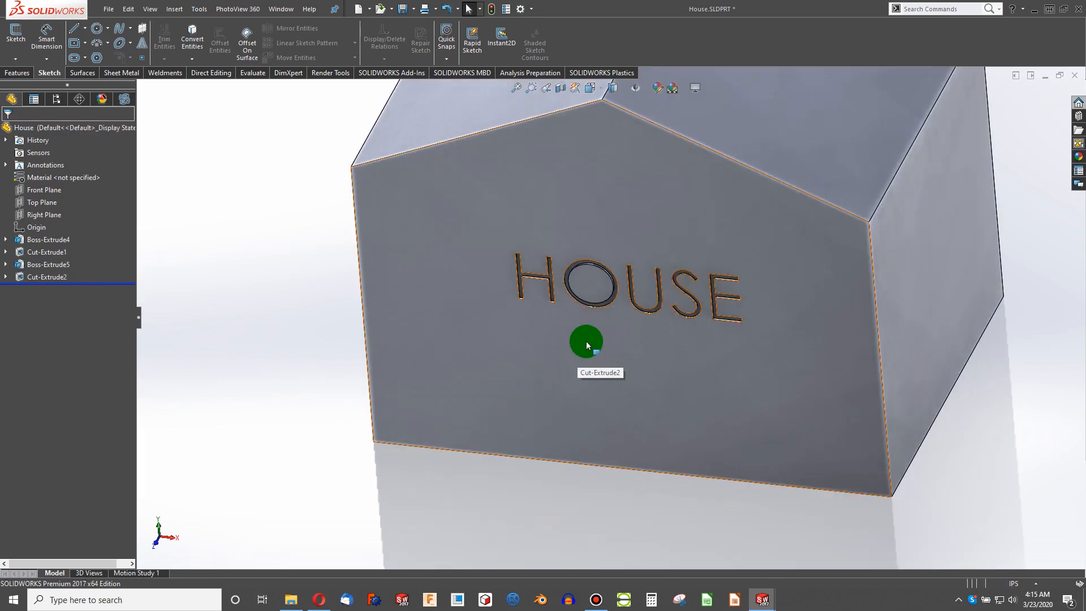
{"action": "scroll", "coordinate": [635, 278], "scroll_direction": "down", "scroll_amount": 5}
{"action": "middle_click_drag", "start_coordinate": [585, 314], "coordinate": [629, 288]}
{"action": "scroll", "coordinate": [629, 287], "scroll_direction": "up", "scroll_amount": 4}
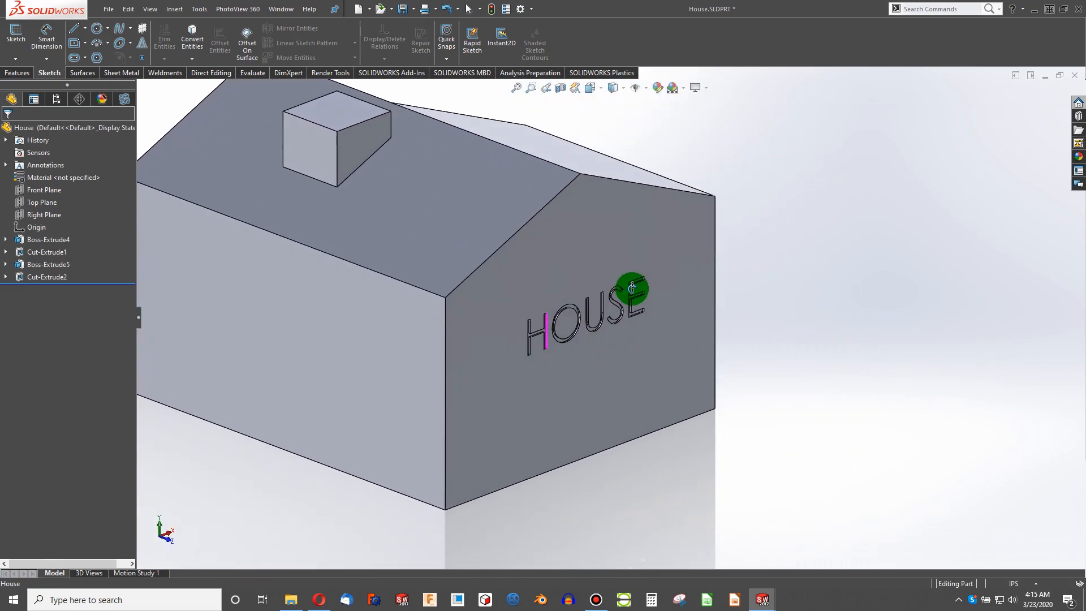
- Review the House assembly and the House drawing documents
{"action": "left_click", "coordinate": [760, 607]}
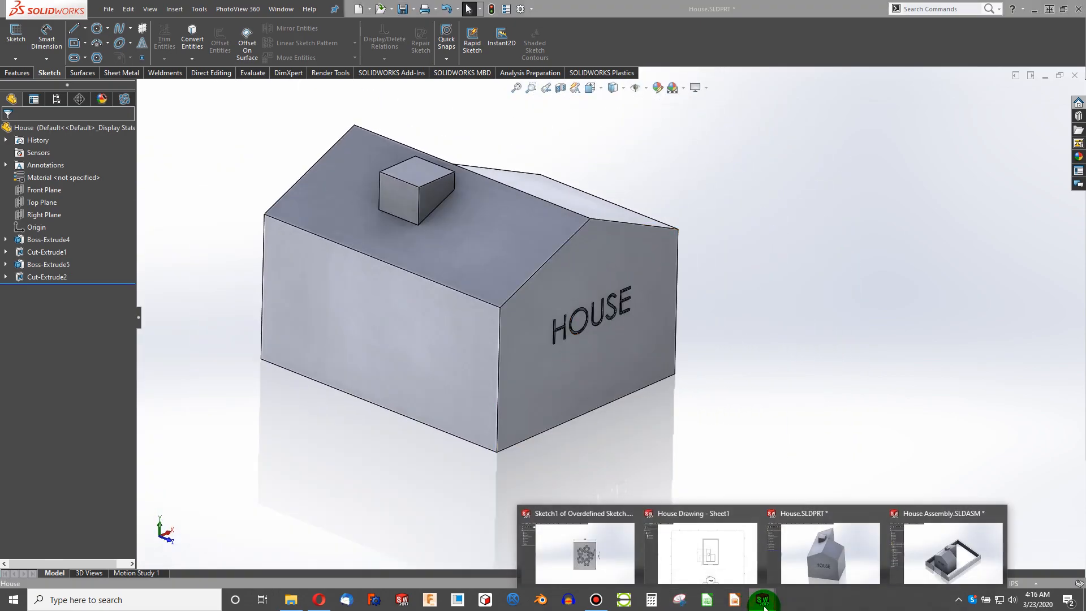
{"action": "left_click", "coordinate": [946, 552]}
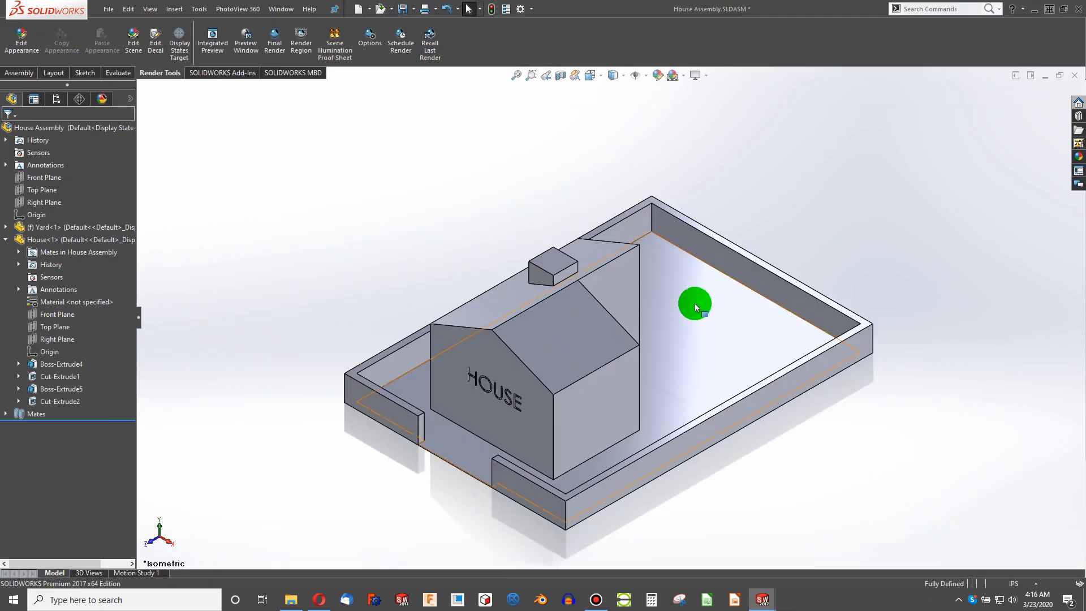
{"action": "left_click", "coordinate": [758, 596]}
{"action": "left_click", "coordinate": [732, 540]}
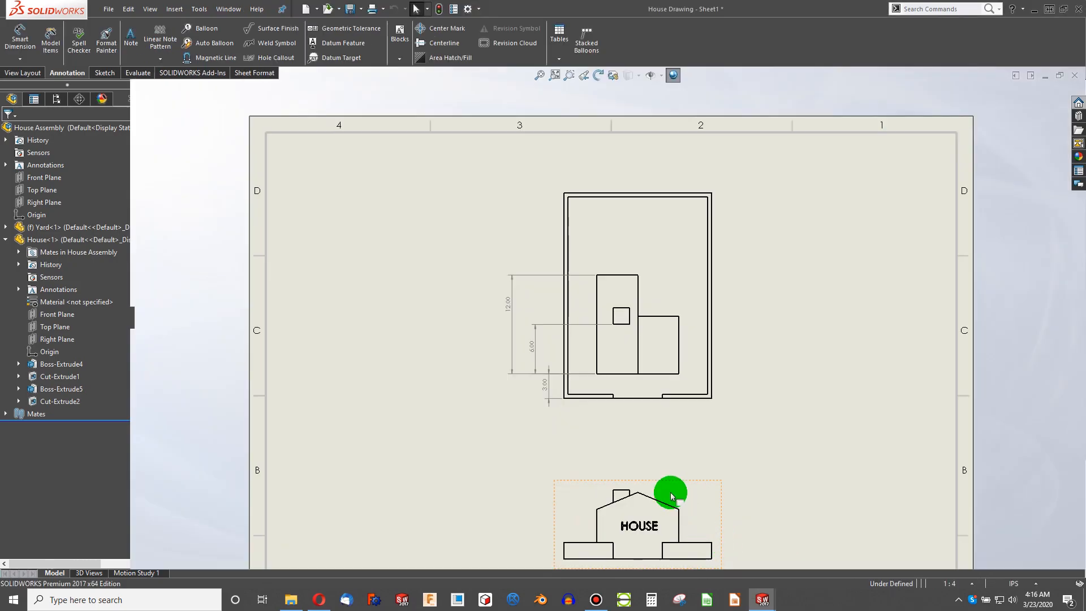
{"action": "scroll", "coordinate": [560, 371], "scroll_direction": "up", "scroll_amount": 3}
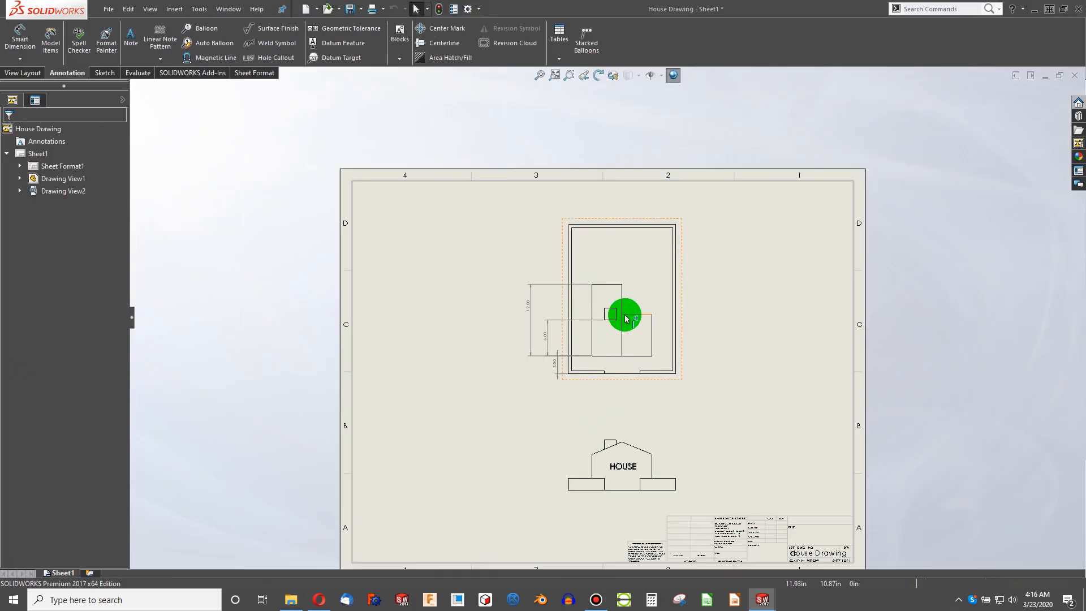
{"action": "scroll", "coordinate": [627, 320], "scroll_direction": "down", "scroll_amount": 2}
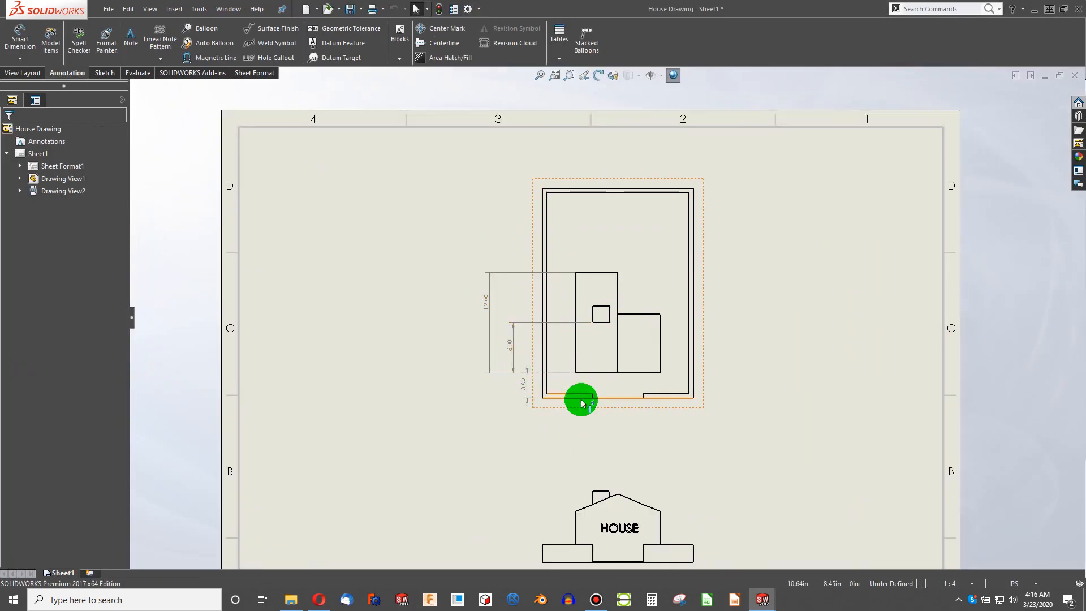
- Return to the House part and edit Sketch4 under Boss-Extrude4, viewed normal to the sketch plane
{"action": "left_click", "coordinate": [761, 597]}
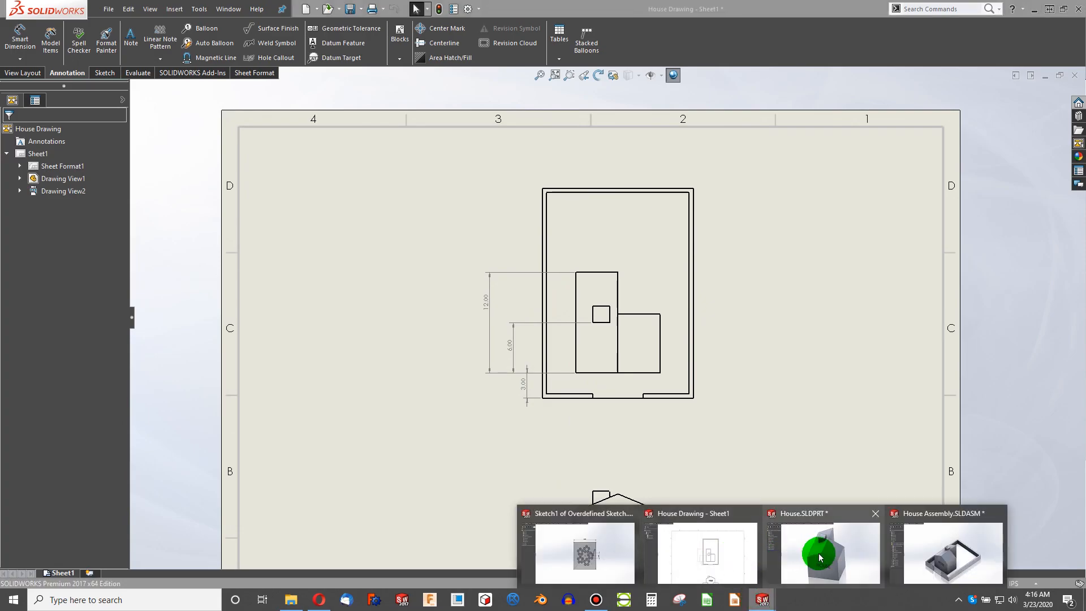
{"action": "left_click", "coordinate": [820, 557]}
{"action": "middle_click_drag", "start_coordinate": [392, 333], "coordinate": [1, 168]}
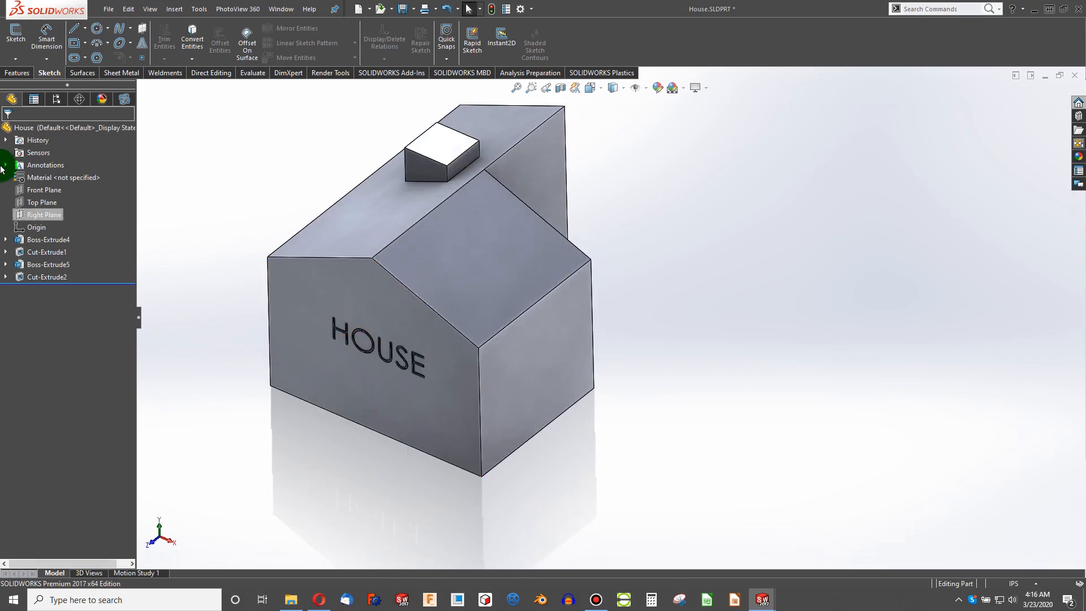
{"action": "left_click", "coordinate": [10, 240]}
{"action": "left_click", "coordinate": [48, 251]}
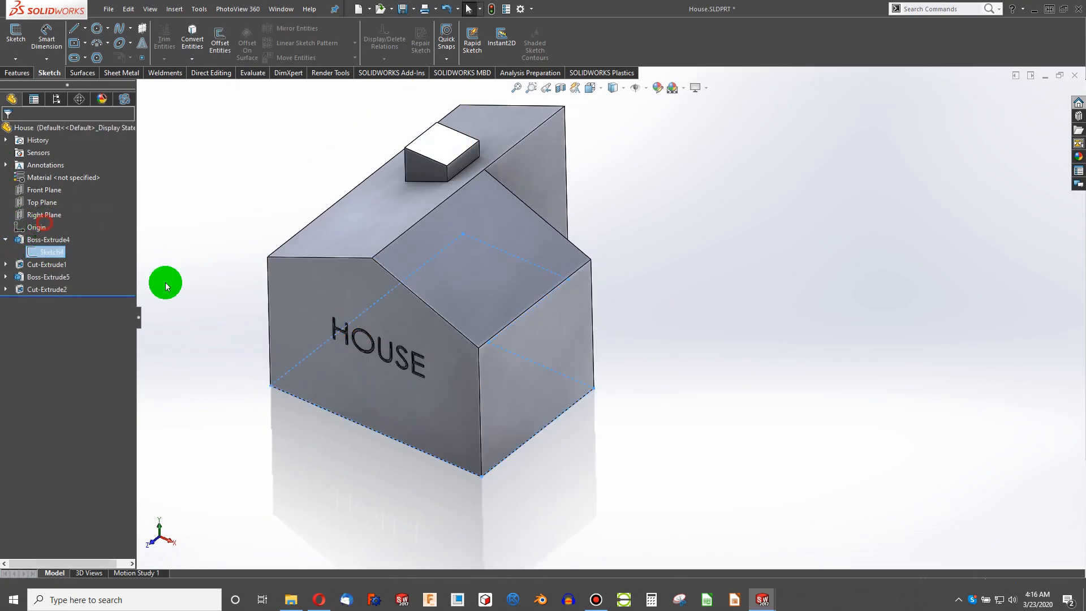
{"action": "left_click", "coordinate": [365, 423]}
{"action": "left_click", "coordinate": [413, 392]}
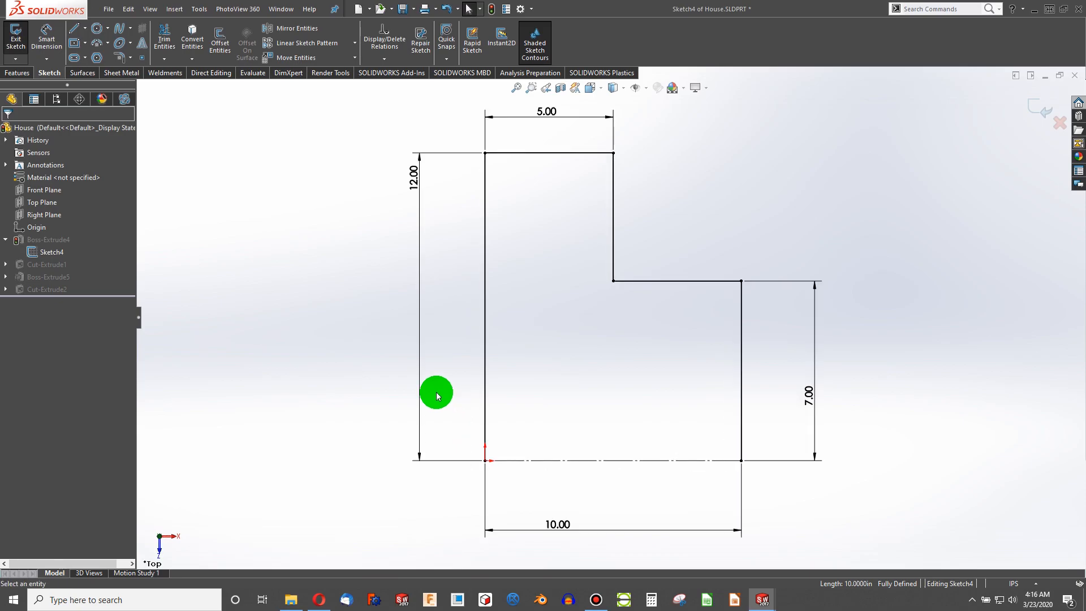
- Sketch three connected lines below the bottom edge, from the lower-left corner to the lower-right corner
{"action": "left_click", "coordinate": [73, 28]}
{"action": "left_click", "coordinate": [484, 461]}
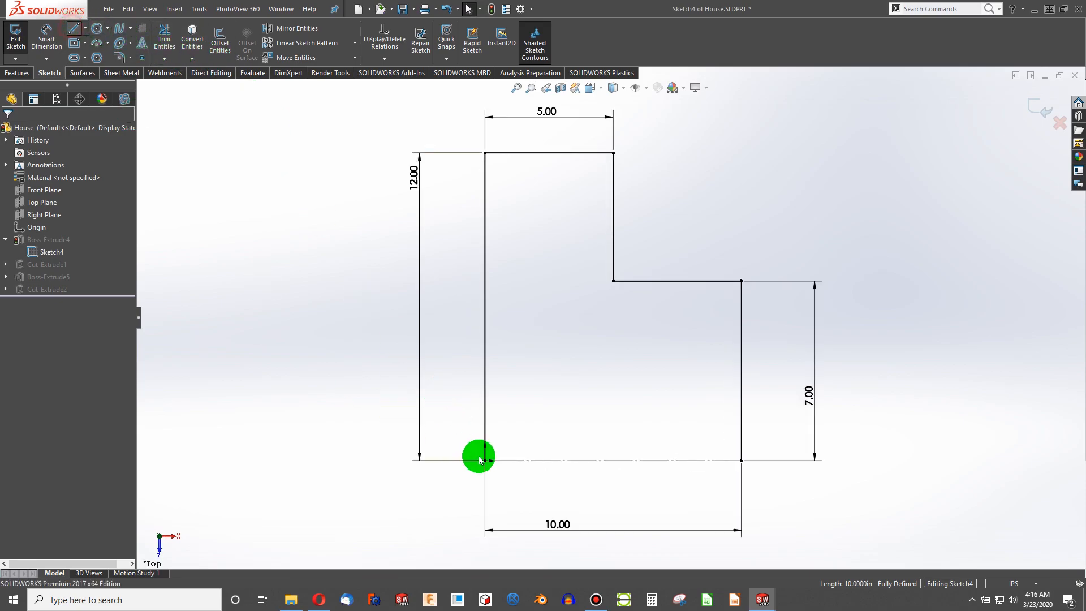
{"action": "left_click", "coordinate": [563, 507]}
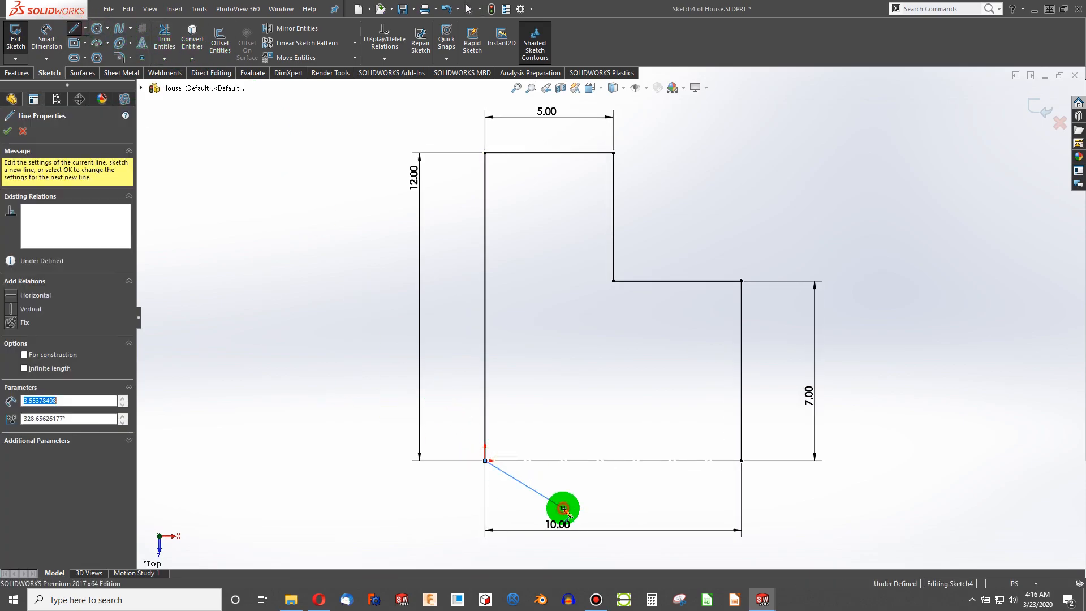
{"action": "left_click", "coordinate": [680, 507]}
{"action": "left_click", "coordinate": [741, 460]}
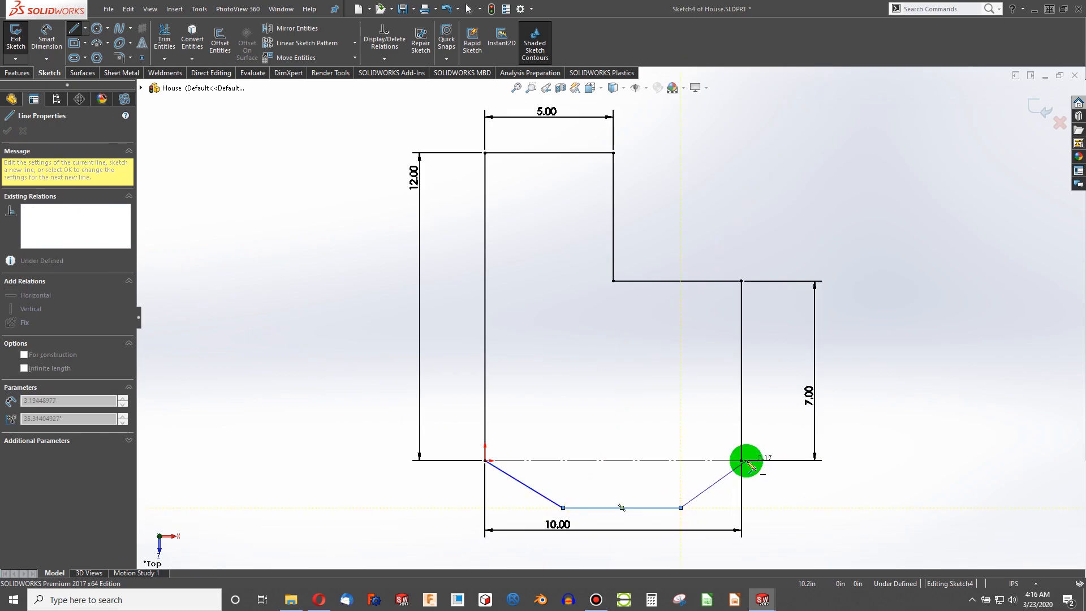
{"action": "left_click", "coordinate": [648, 495]}
{"action": "key", "text": "Escape"}
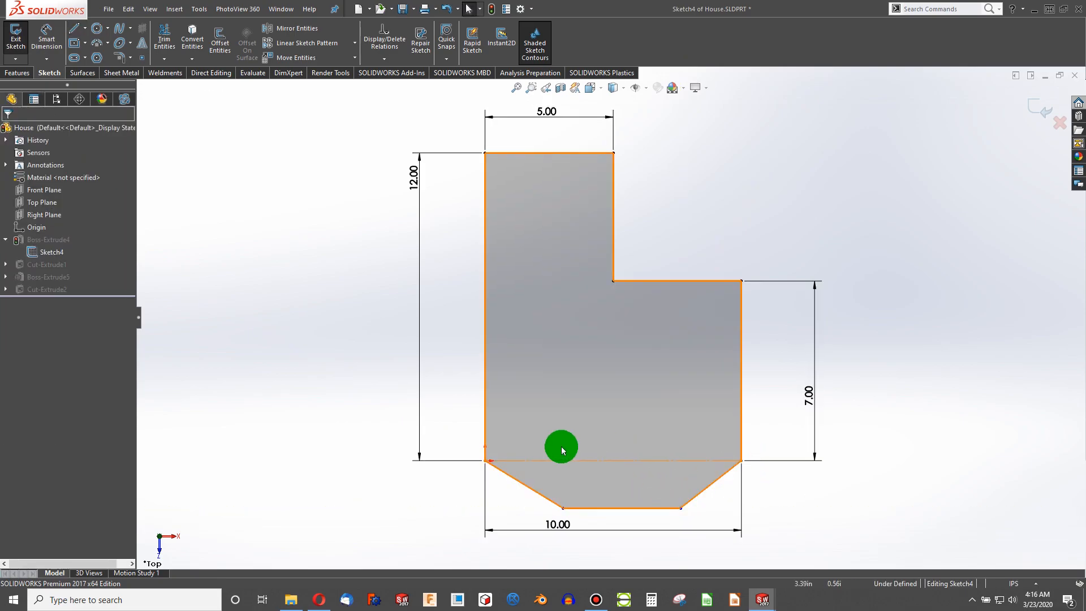
- Add an Equal relation between the two slanted lines of the new notch
{"action": "left_click", "coordinate": [713, 481]}
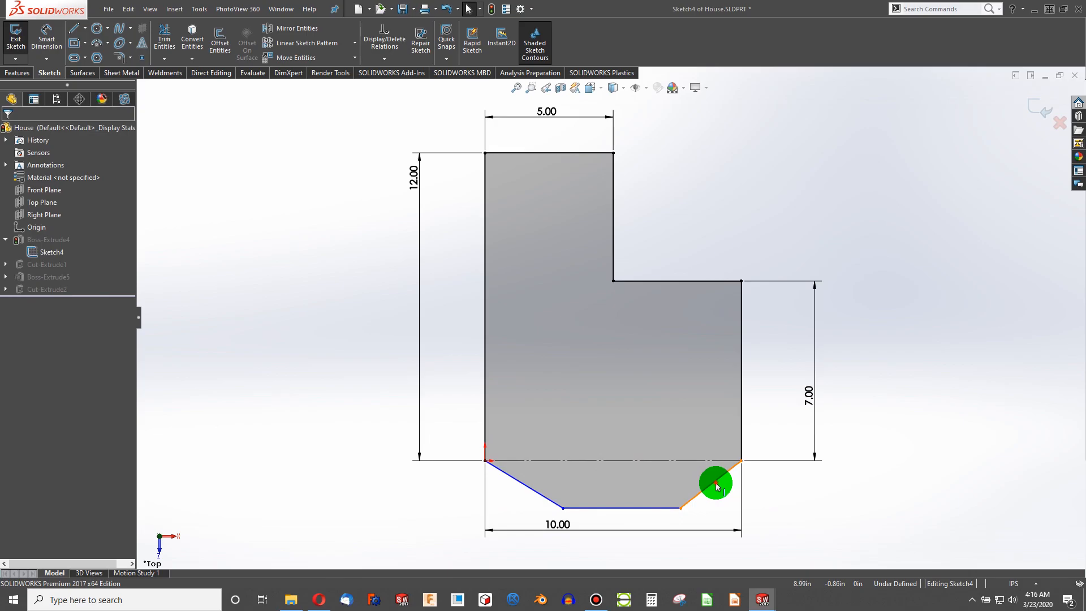
{"action": "left_click", "coordinate": [543, 499], "text": "ctrl"}
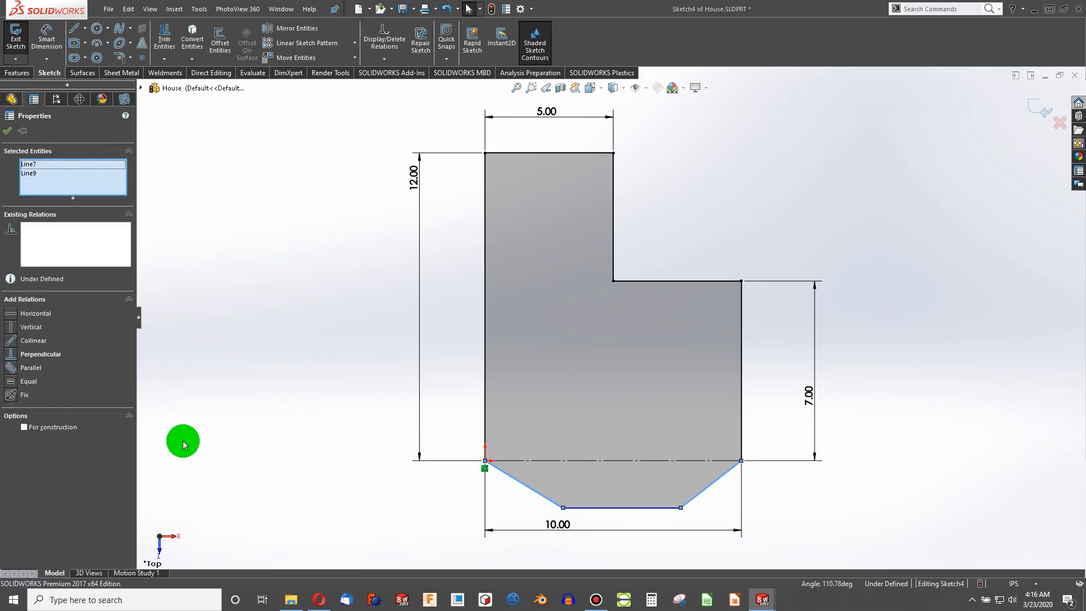
{"action": "left_click", "coordinate": [16, 386]}
{"action": "left_click", "coordinate": [339, 516]}
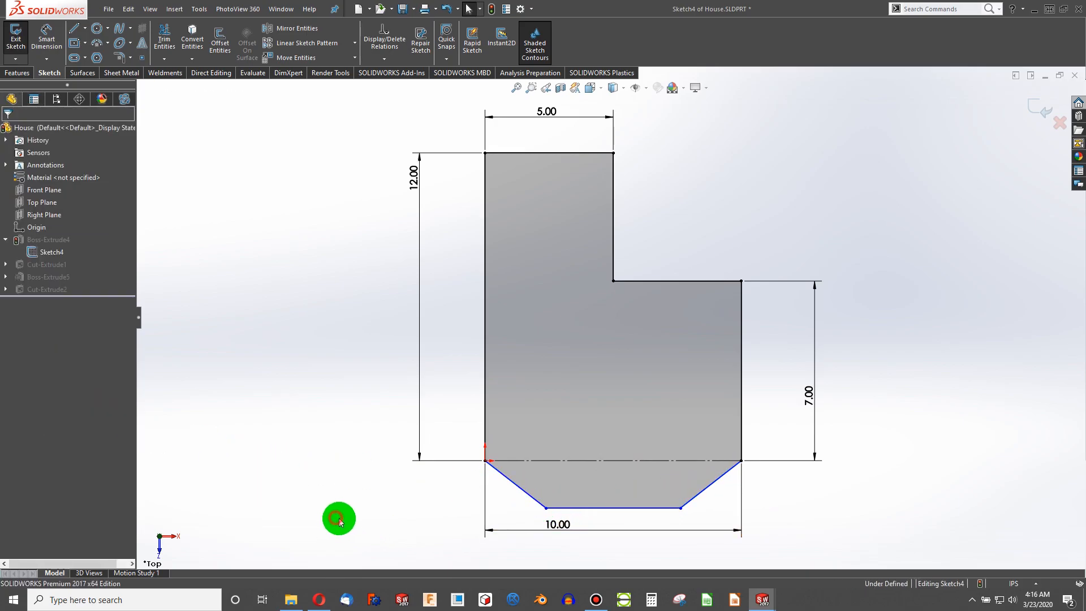
- Move the bottom line up and dimension the left slanted line at 45° from the top edge
{"action": "mouse_move", "coordinate": [546, 511]}
{"action": "left_mouse_down"}
{"action": "mouse_move", "coordinate": [514, 509]}
{"action": "mouse_move", "coordinate": [548, 514]}
{"action": "mouse_move", "coordinate": [529, 499]}
{"action": "left_mouse_up"}
{"action": "left_click", "coordinate": [402, 452]}
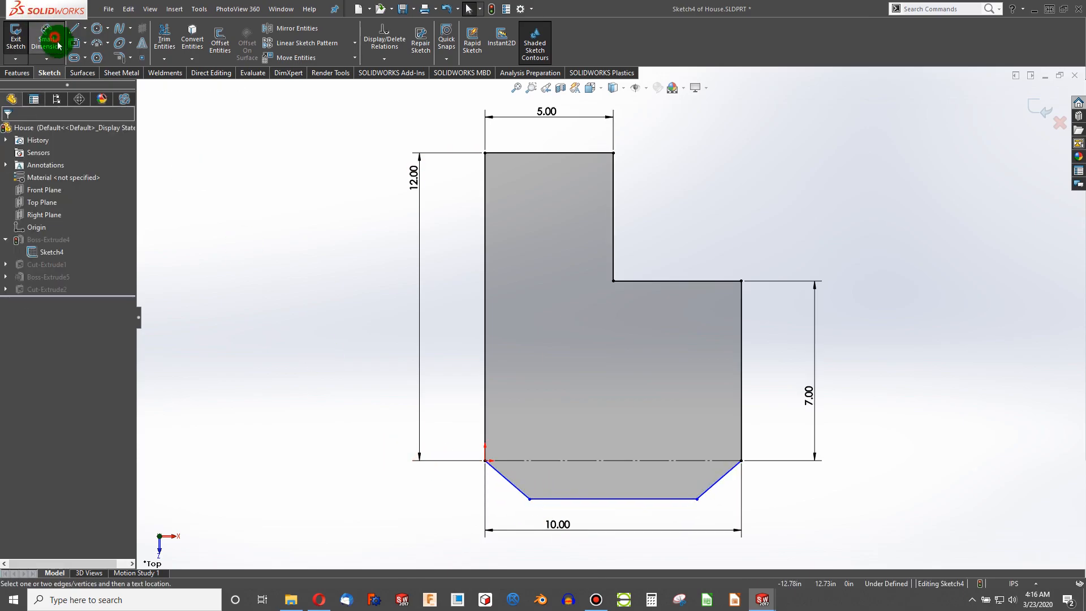
{"action": "left_click", "coordinate": [508, 479]}
{"action": "left_click", "coordinate": [523, 459]}
{"action": "left_click", "coordinate": [537, 480]}
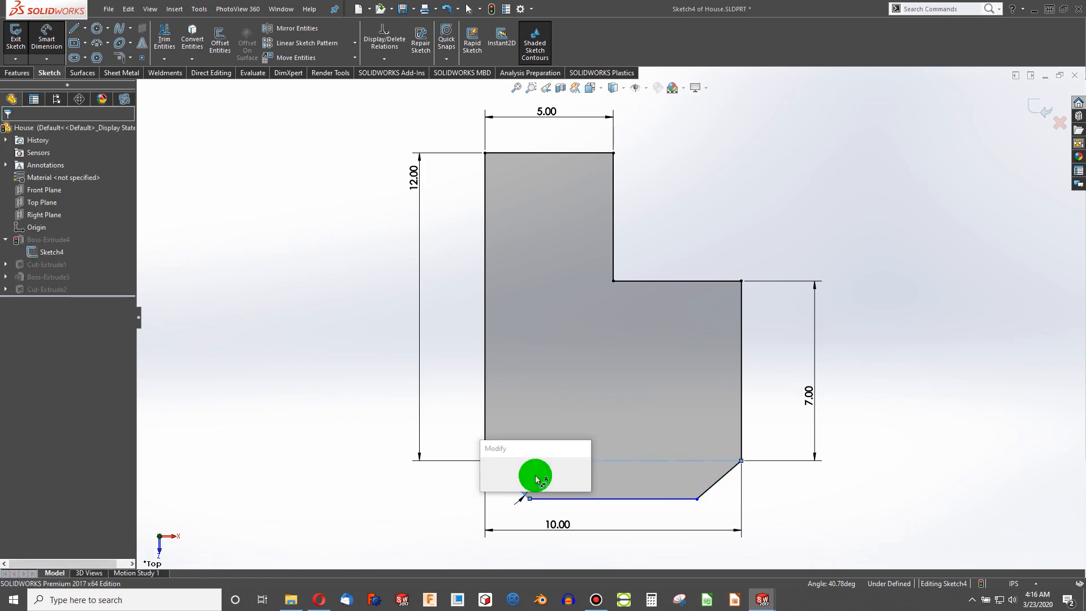
{"action": "key", "text": "Return"}
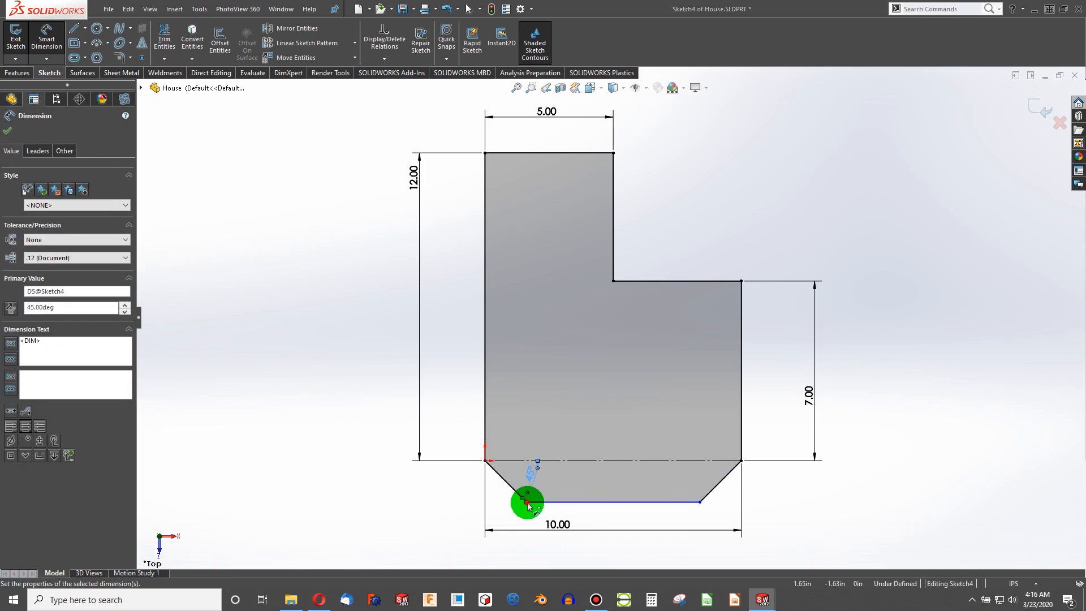
- Dimension the horizontal distance from the origin corner to the lower-left vertex as 1 in
{"action": "left_click", "coordinate": [527, 502]}
{"action": "left_click", "coordinate": [487, 460]}
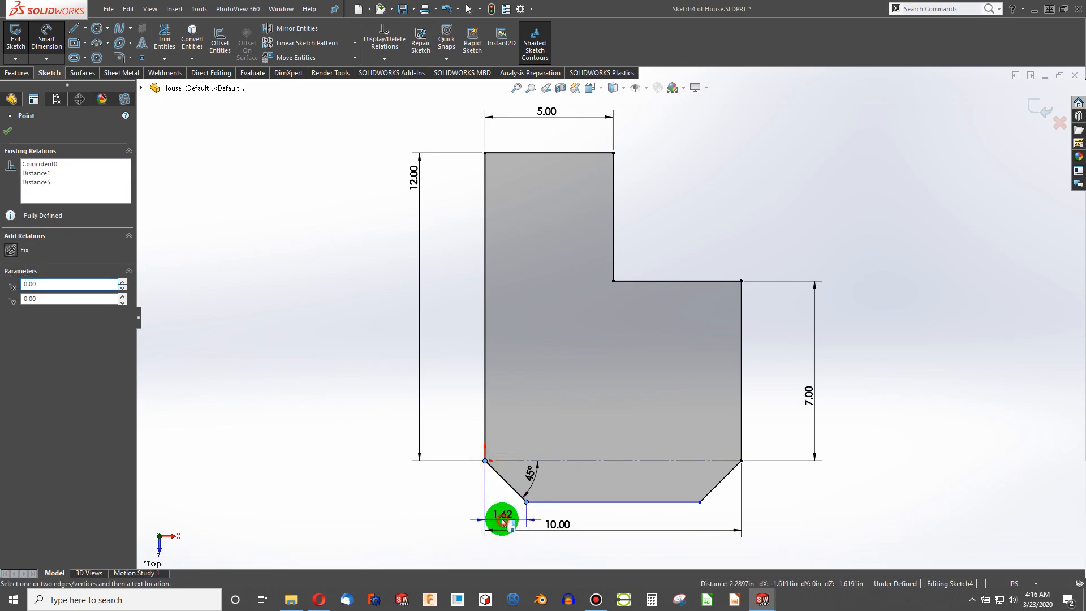
{"action": "left_click", "coordinate": [502, 519]}
{"action": "type", "text": "1"}
{"action": "key", "text": "Return"}
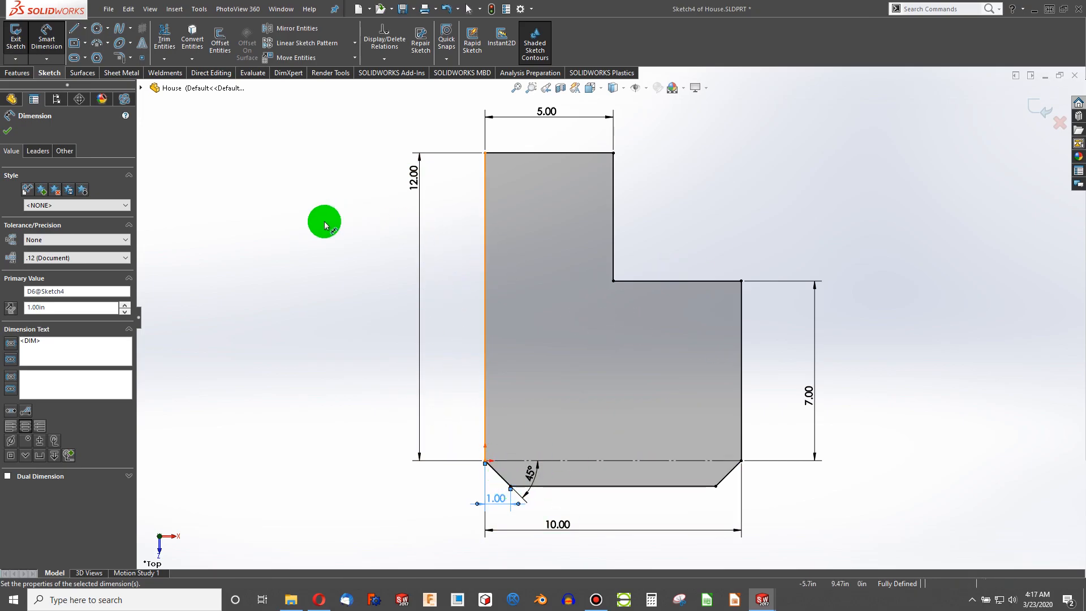
- Exit the sketch, close the rebuild error dialog, and inspect the flagged Cut-Extrude1 and Cut-Extrude2 features
{"action": "left_click", "coordinate": [16, 37]}
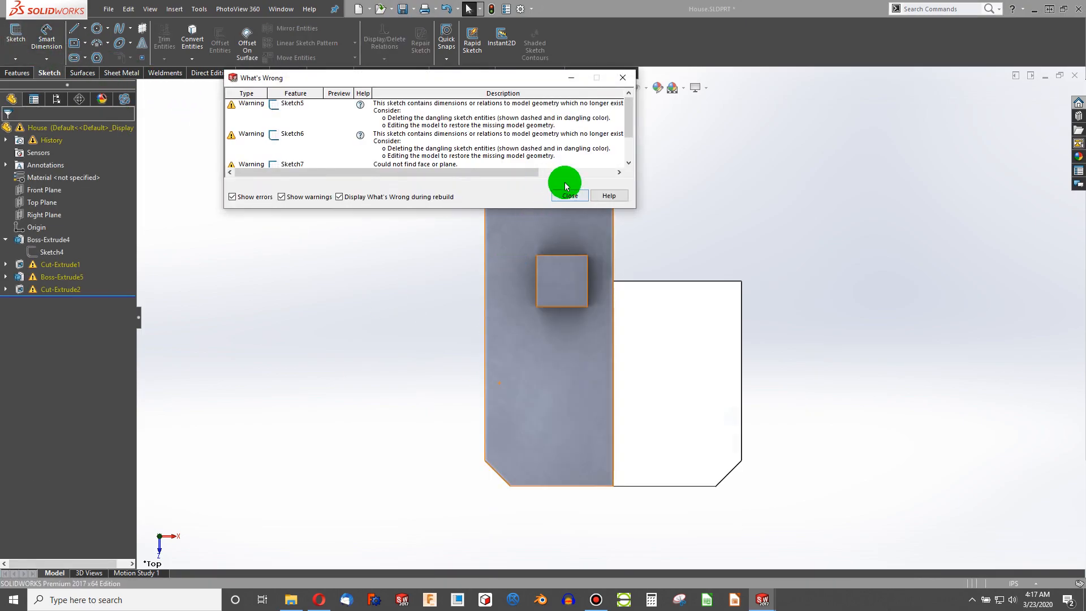
{"action": "left_click", "coordinate": [567, 188]}
{"action": "left_click", "coordinate": [63, 265]}
{"action": "left_click", "coordinate": [64, 289]}
{"action": "left_click", "coordinate": [270, 375]}
{"action": "mouse_move", "coordinate": [576, 526]}
{"action": "middle_mouse_down"}
{"action": "mouse_move", "coordinate": [570, 416]}
{"action": "mouse_move", "coordinate": [674, 358]}
{"action": "mouse_move", "coordinate": [633, 426]}
{"action": "mouse_move", "coordinate": [640, 435]}
{"action": "middle_mouse_up"}
- Review the House assembly's rebuild errors and component tree, then open the House drawing
{"action": "left_click", "coordinate": [762, 599]}
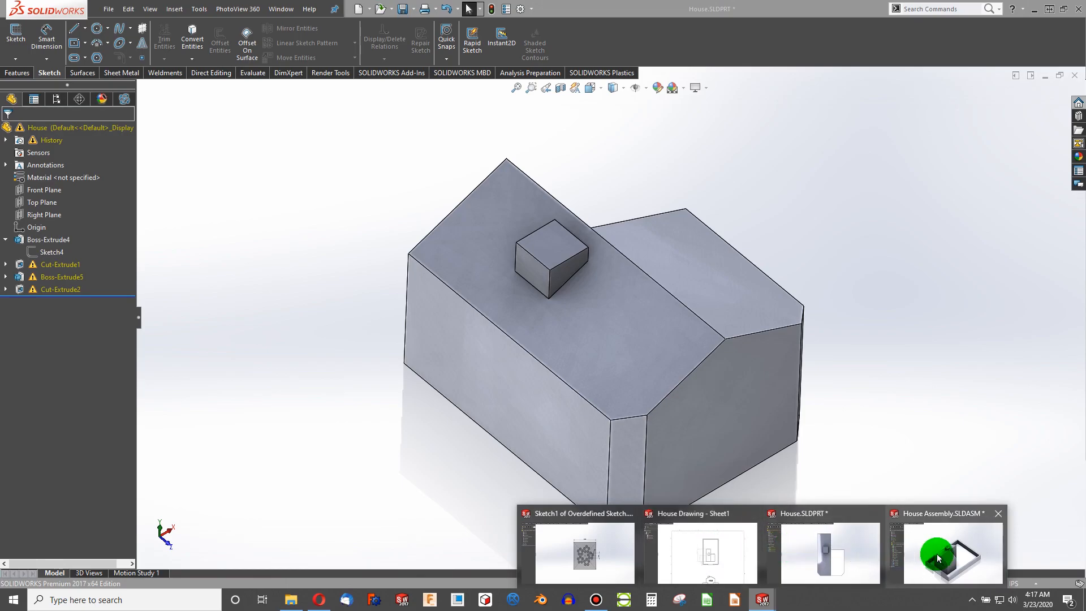
{"action": "left_click", "coordinate": [955, 560]}
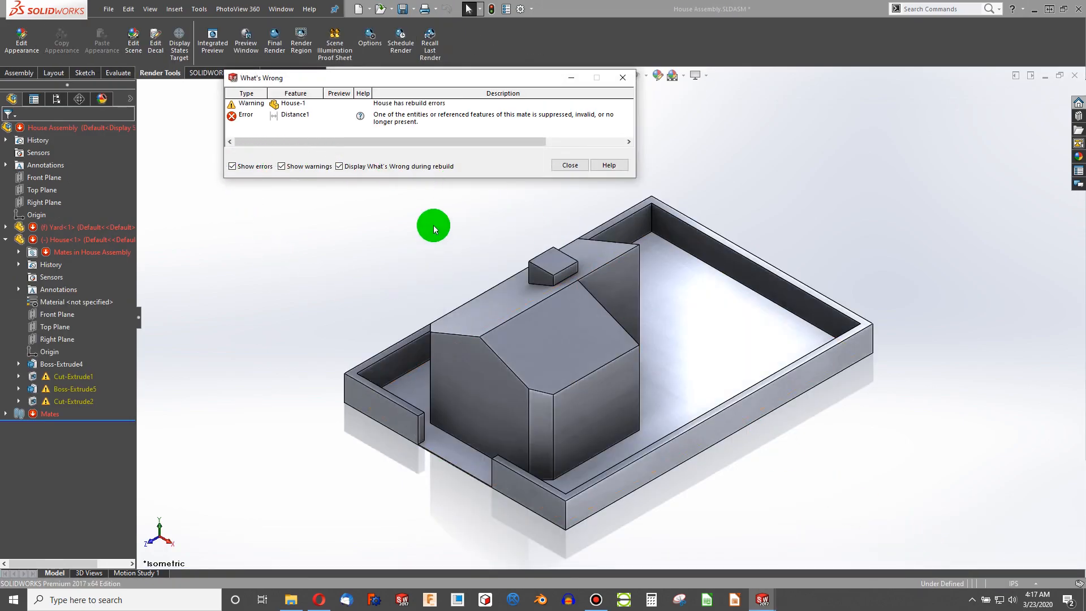
{"action": "left_click", "coordinate": [566, 165]}
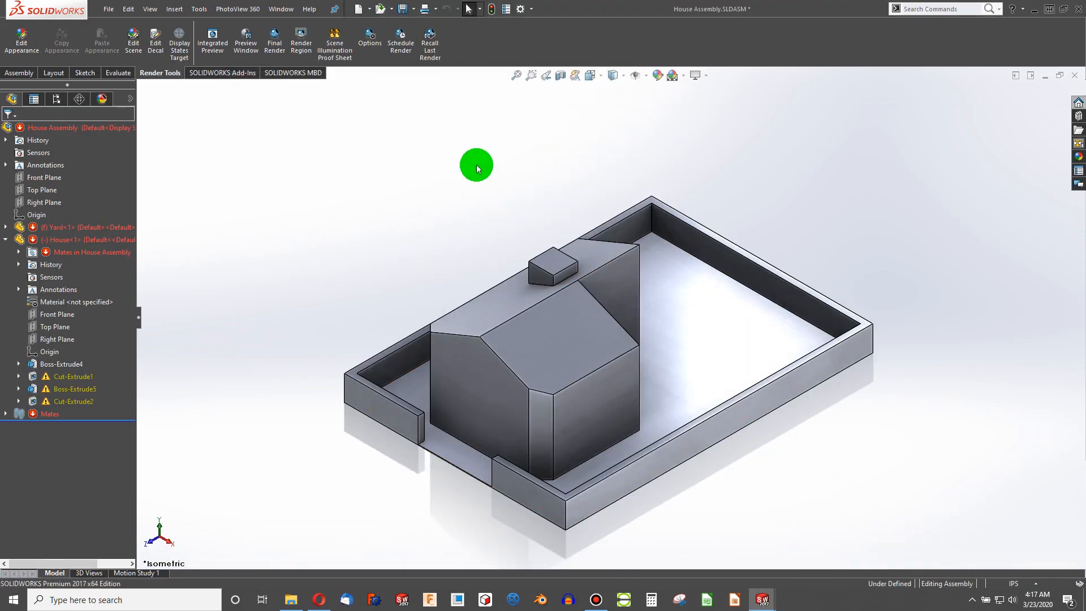
{"action": "left_click", "coordinate": [61, 377]}
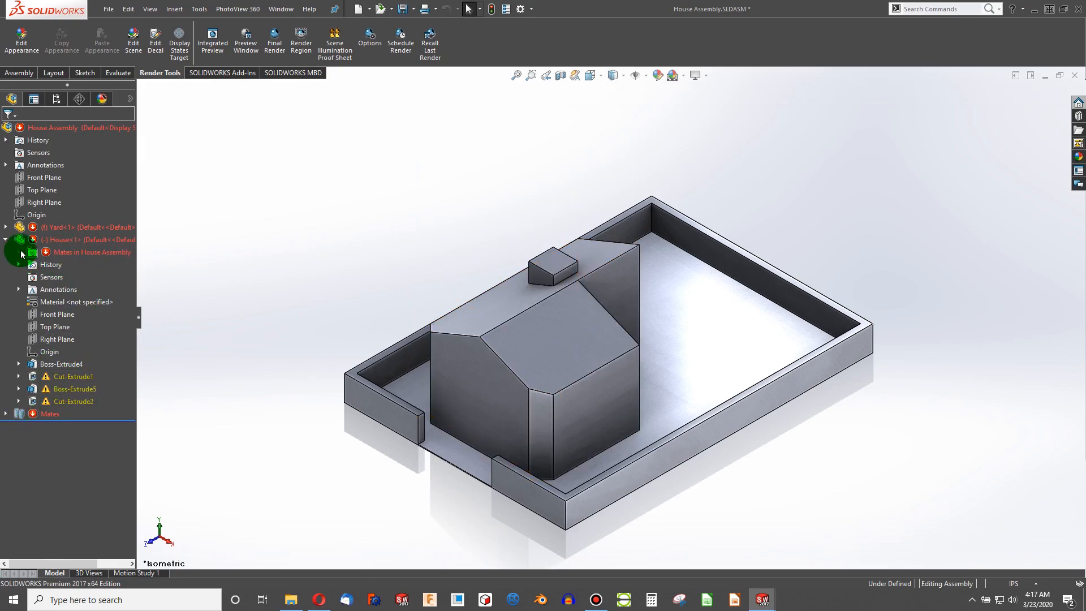
{"action": "left_click", "coordinate": [6, 240]}
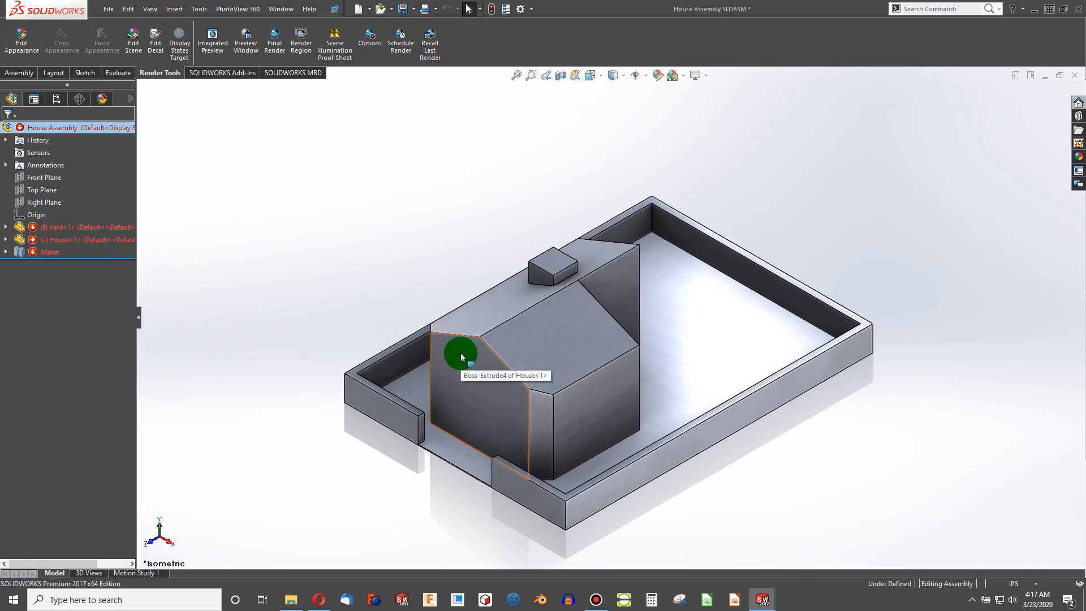
{"action": "left_click", "coordinate": [762, 598]}
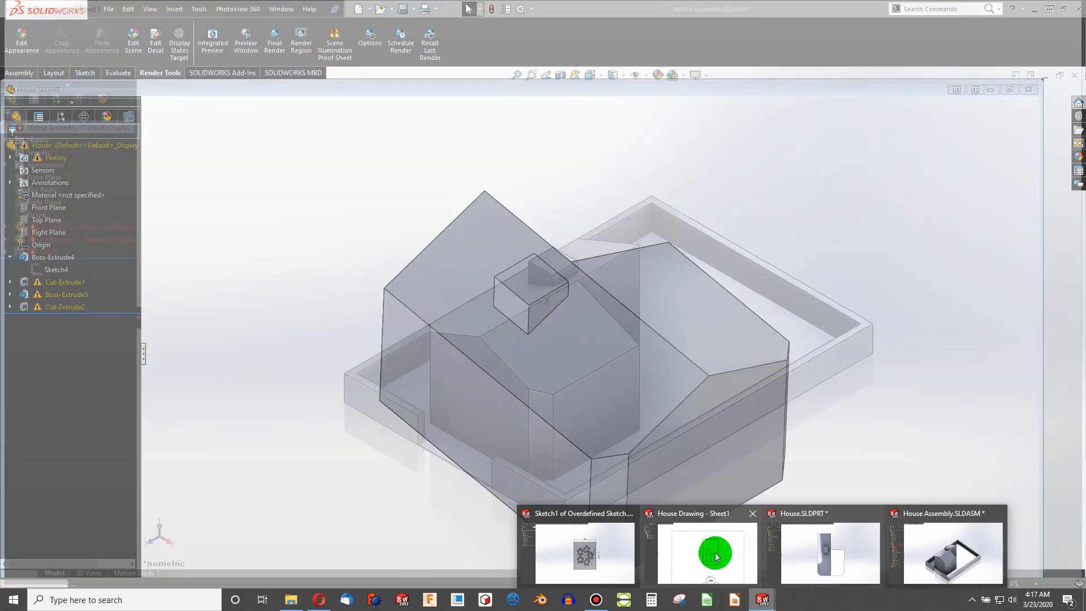
{"action": "left_click", "coordinate": [699, 552]}
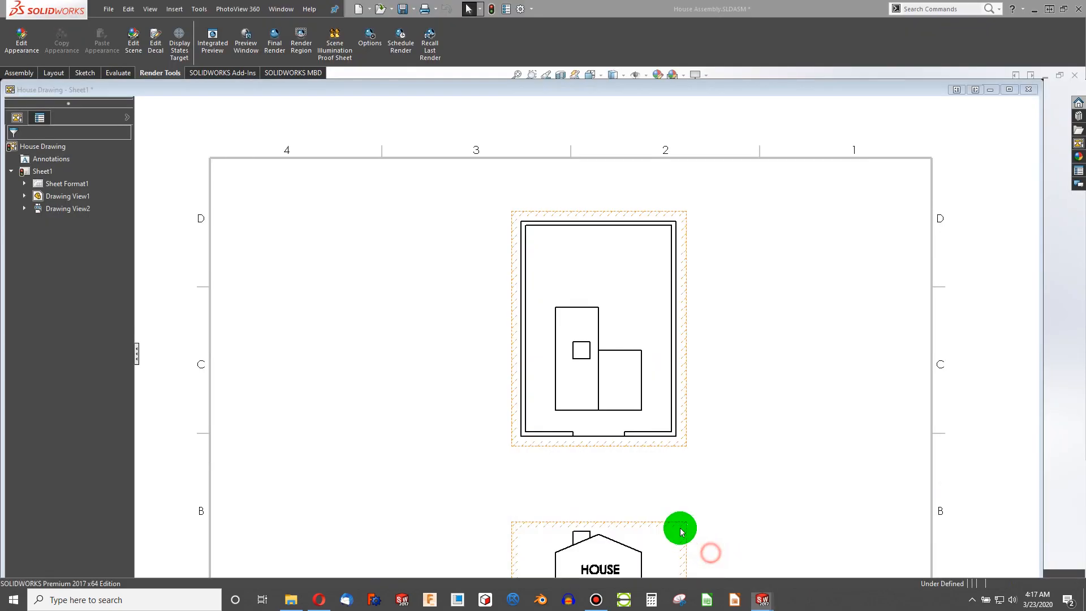
- Review the drawing's broken view dimensions, then switch to the House assembly and rotate it to examine the house
{"action": "left_click", "coordinate": [535, 387]}
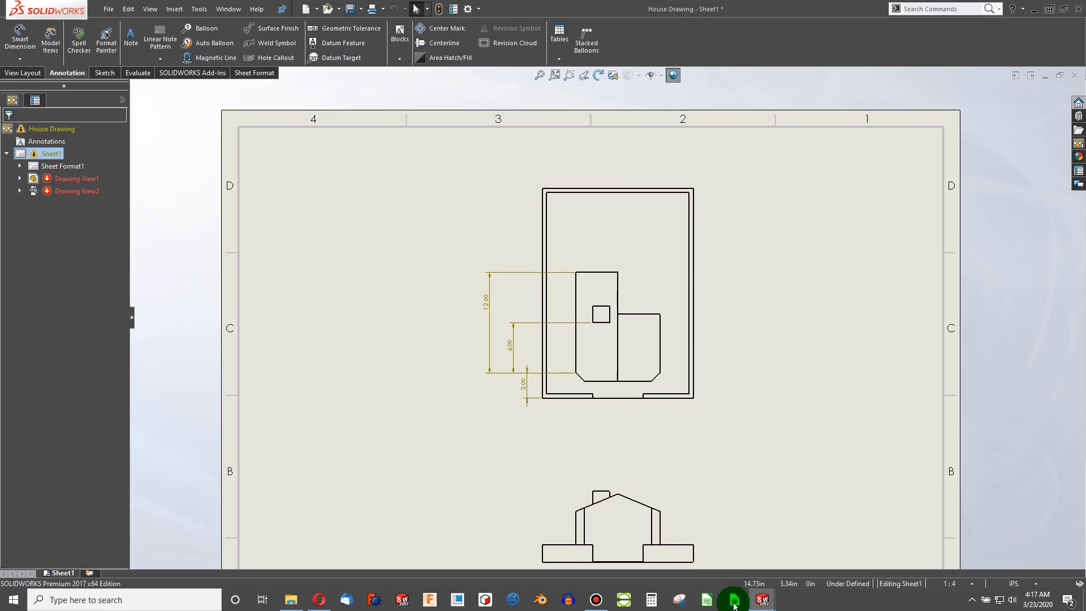
{"action": "left_click", "coordinate": [761, 598]}
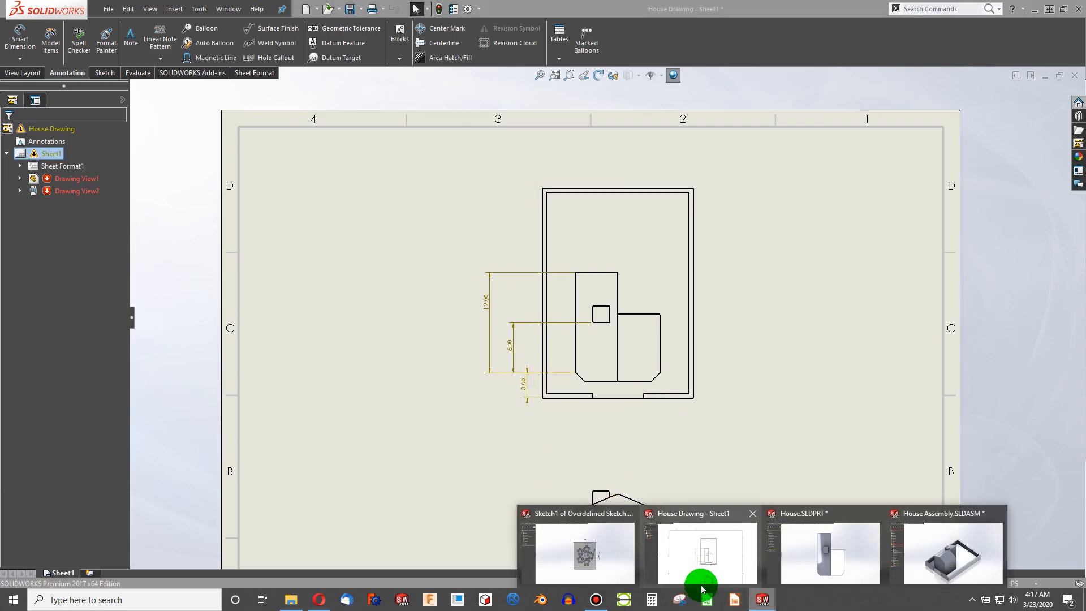
{"action": "left_click", "coordinate": [953, 551]}
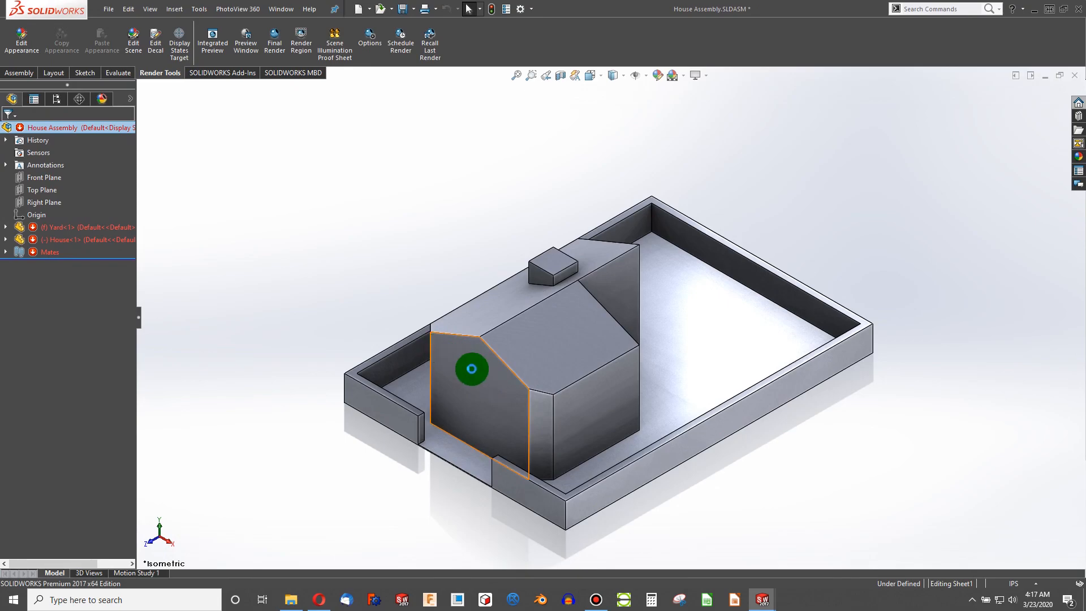
{"action": "middle_click_drag", "start_coordinate": [485, 431], "coordinate": [581, 443]}
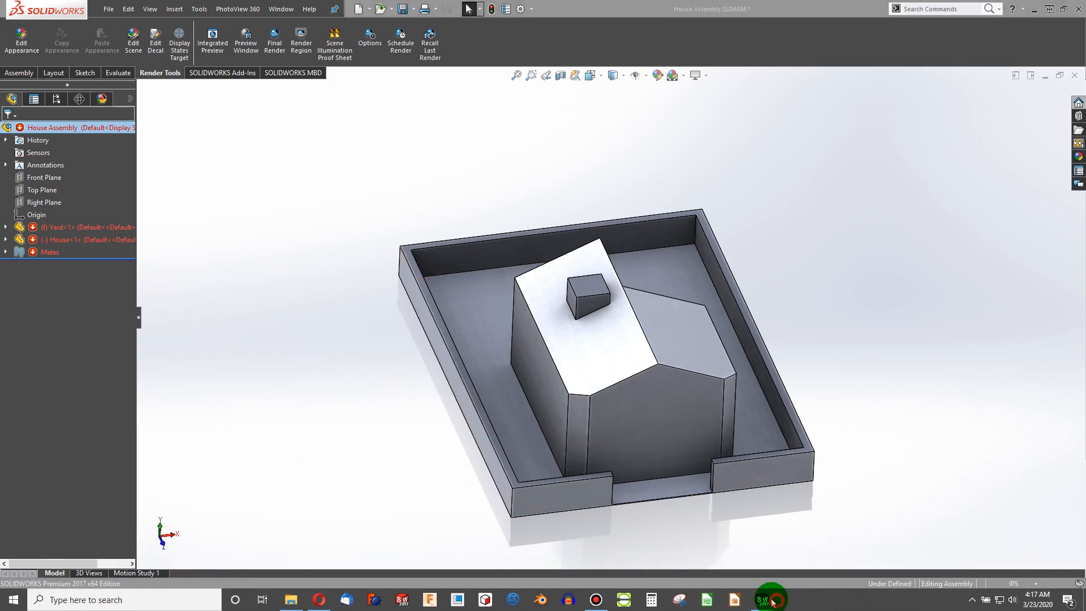
- Switch to the House part and undo the recent Sketch4 edits to restore the original L-shaped profile
{"action": "mouse_move", "coordinate": [766, 594]}
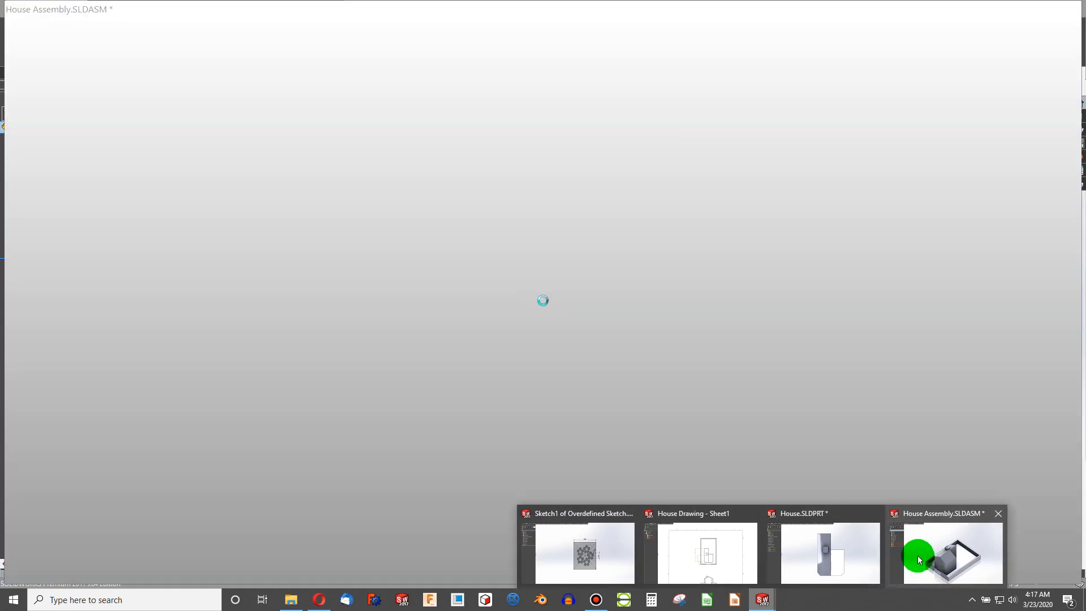
{"action": "left_click", "coordinate": [830, 554]}
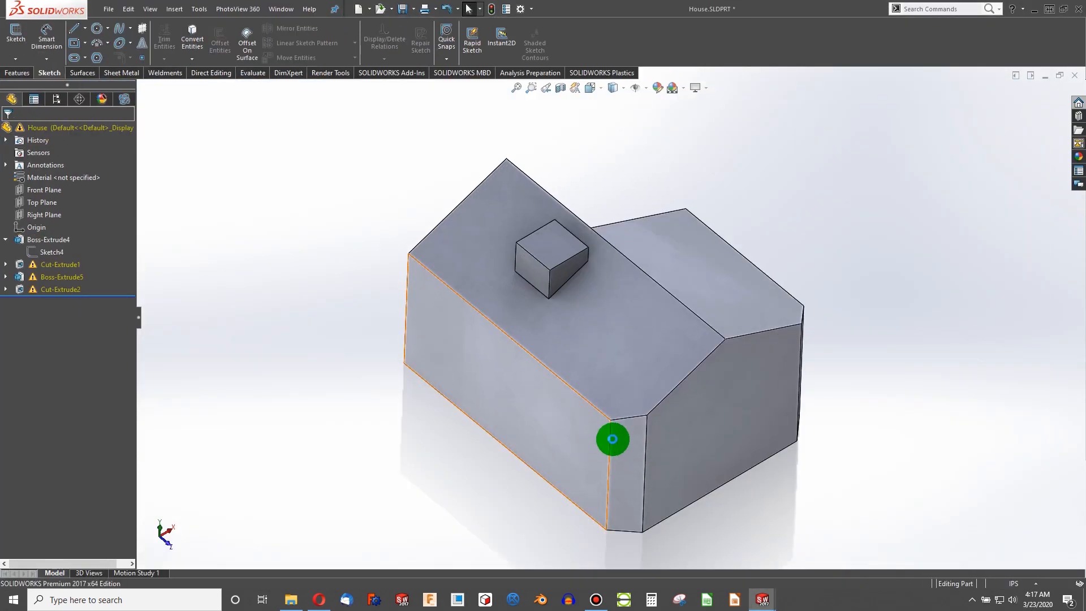
{"action": "key", "text": "ctrl+z"}
{"action": "key", "text": "ctrl+z"}
{"action": "key", "text": "ctrl+z"}
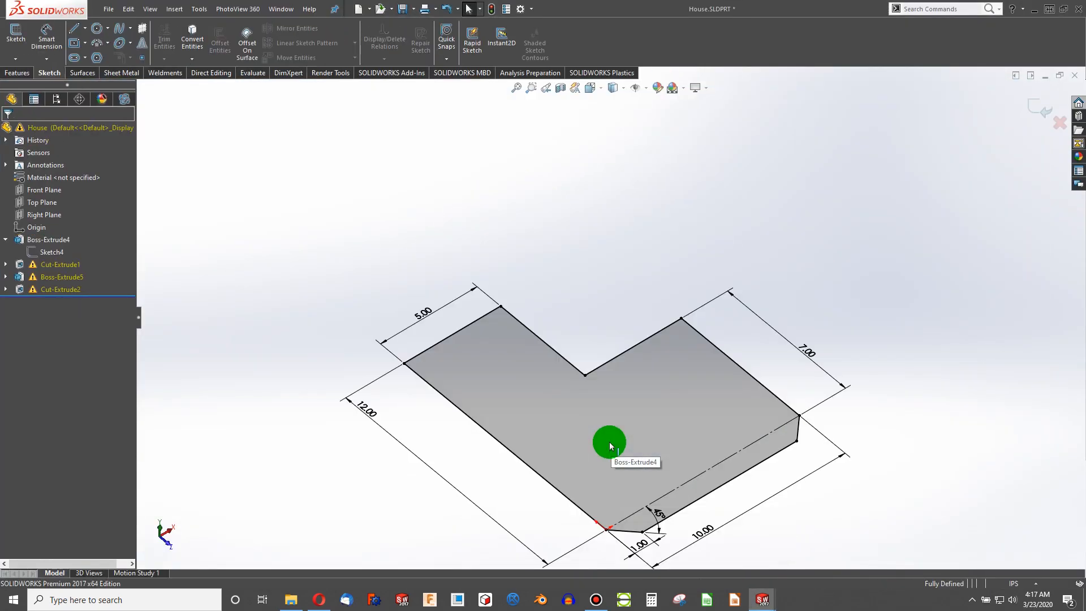
{"action": "key", "text": "ctrl+z"}
{"action": "key", "text": "ctrl+z"}
{"action": "key", "text": "ctrl+z"}
{"action": "key", "text": "ctrl+z"}
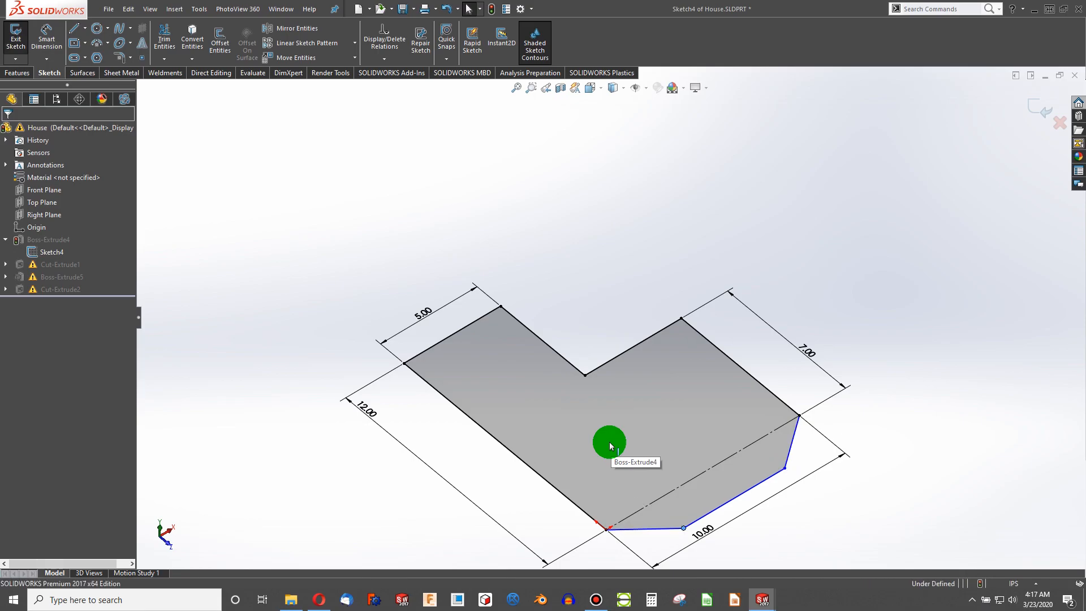
{"action": "key", "text": "ctrl+z"}
{"action": "key", "text": "ctrl+z"}
{"action": "key", "text": "ctrl+z"}
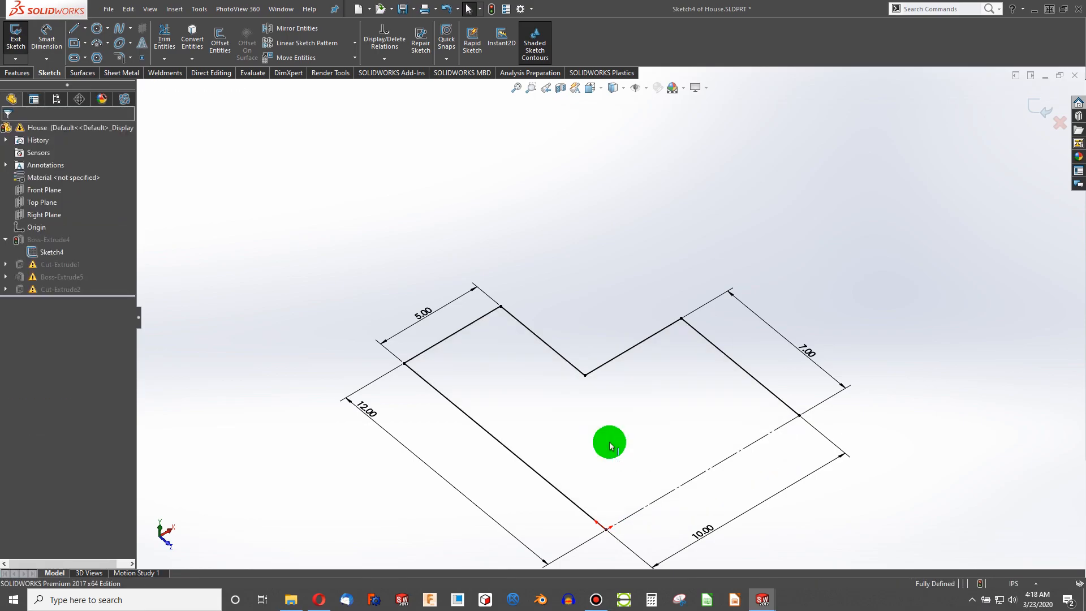
- Inspect the relations on Sketch4's bottom and left lines, then exit the sketch
{"action": "left_click", "coordinate": [927, 376]}
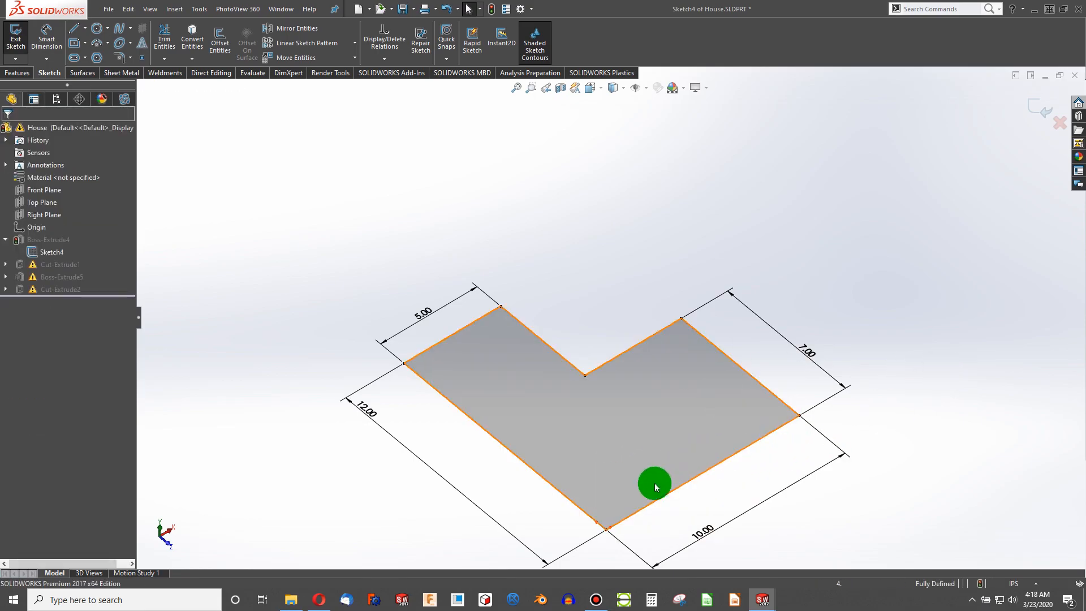
{"action": "left_click", "coordinate": [702, 473]}
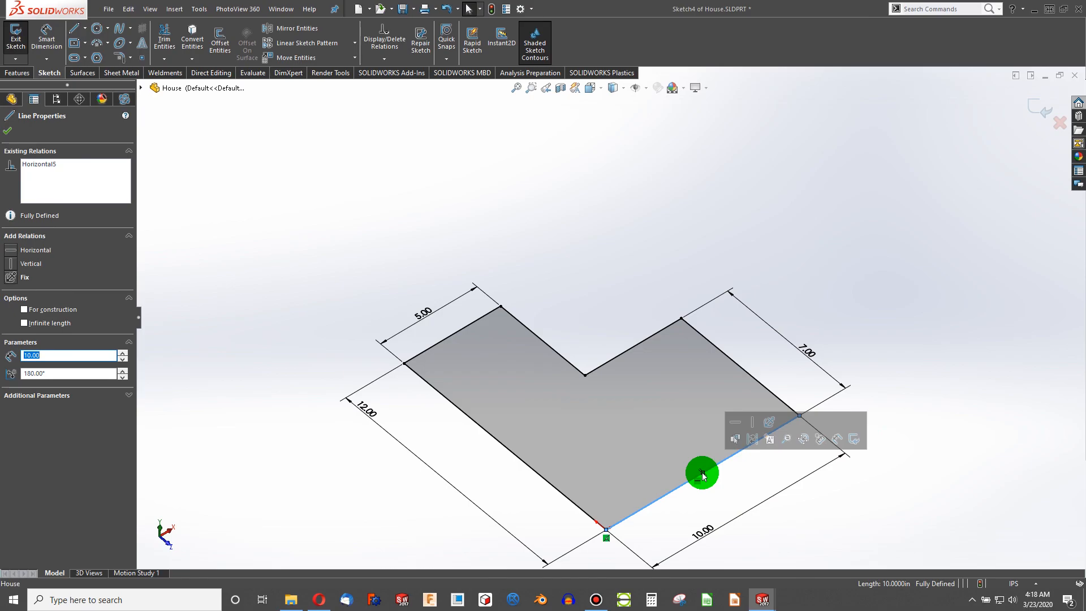
{"action": "left_click", "coordinate": [819, 301]}
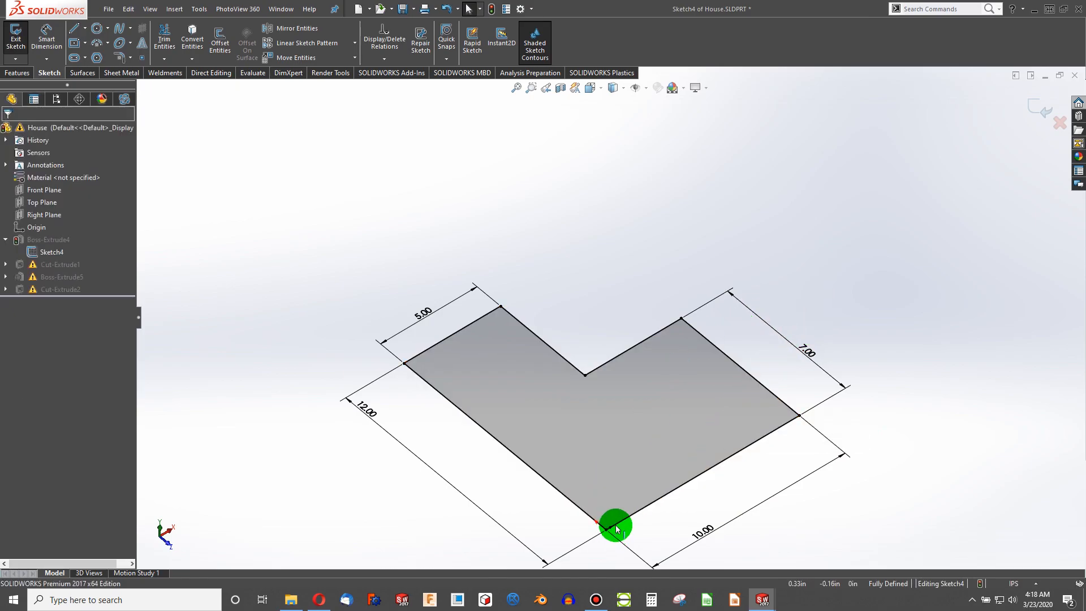
{"action": "left_click", "coordinate": [665, 494]}
{"action": "left_click", "coordinate": [533, 469]}
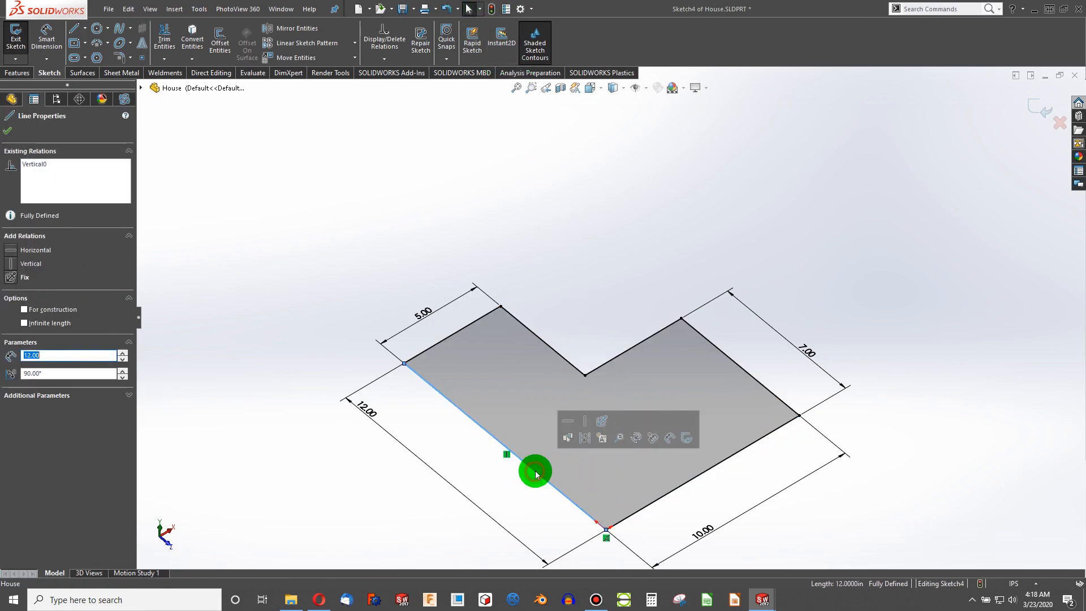
{"action": "left_click", "coordinate": [494, 8]}
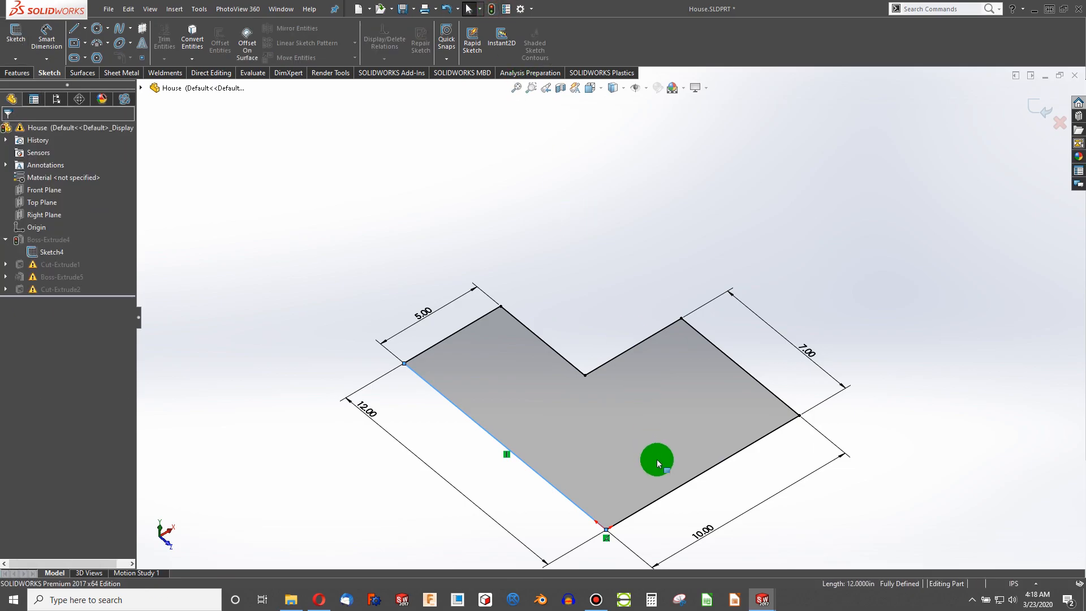
- Edit Cut-Extrude1's Sketch5, reattach the vertical 6 in dimension to the house's front bottom corner, and exit the sketch
{"action": "left_click", "coordinate": [700, 460]}
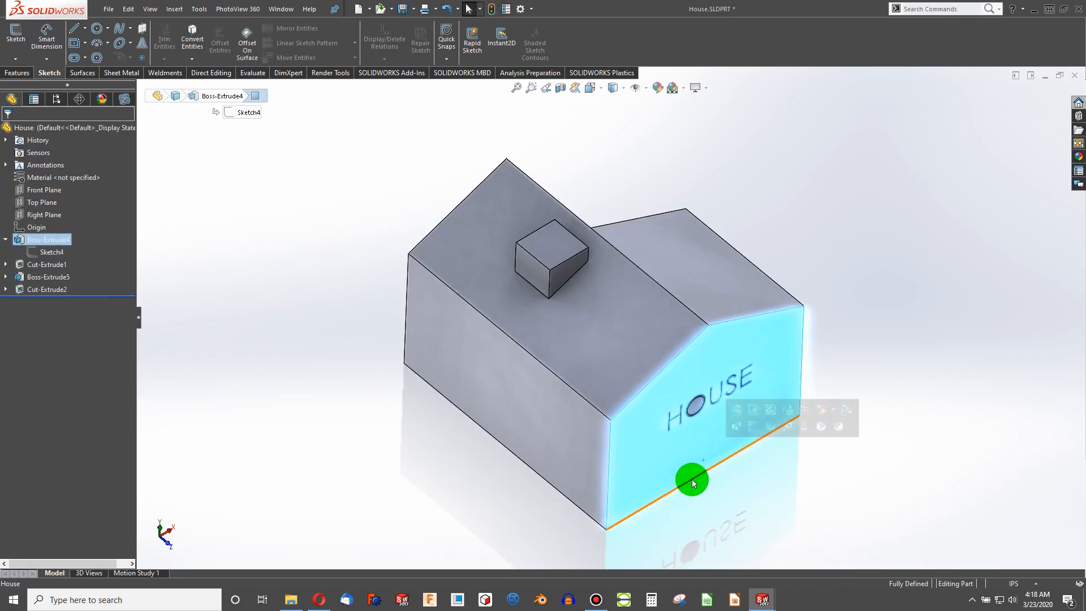
{"action": "left_click", "coordinate": [589, 441]}
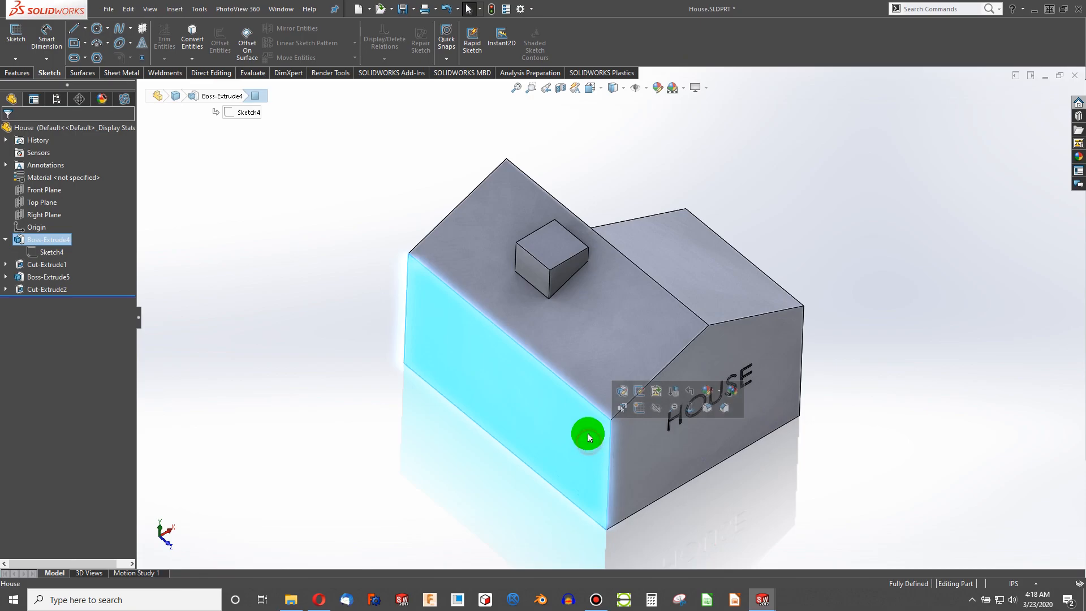
{"action": "left_click", "coordinate": [555, 489]}
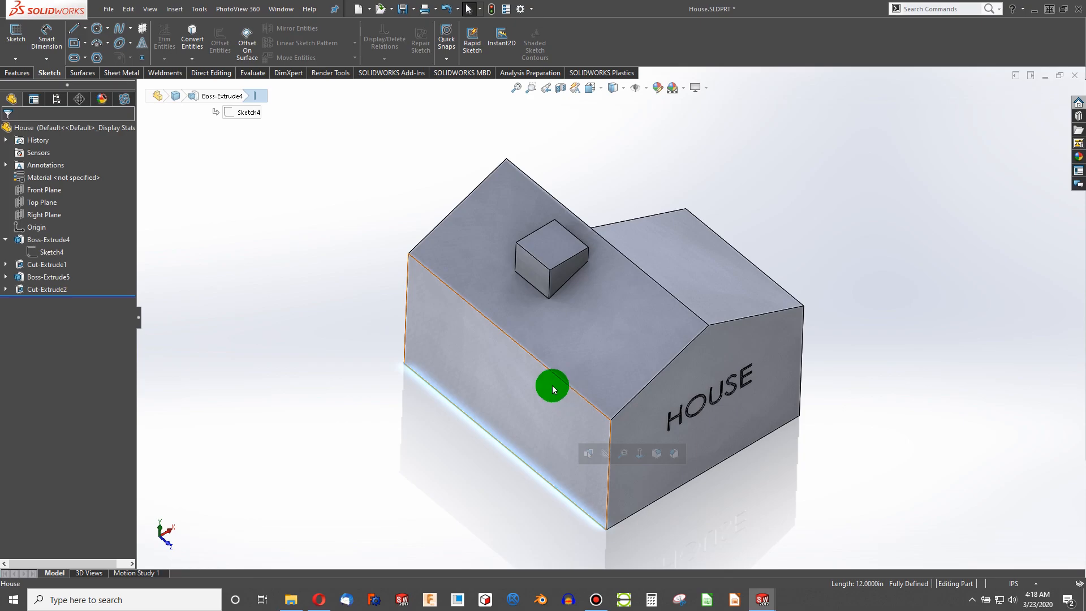
{"action": "left_click", "coordinate": [6, 264]}
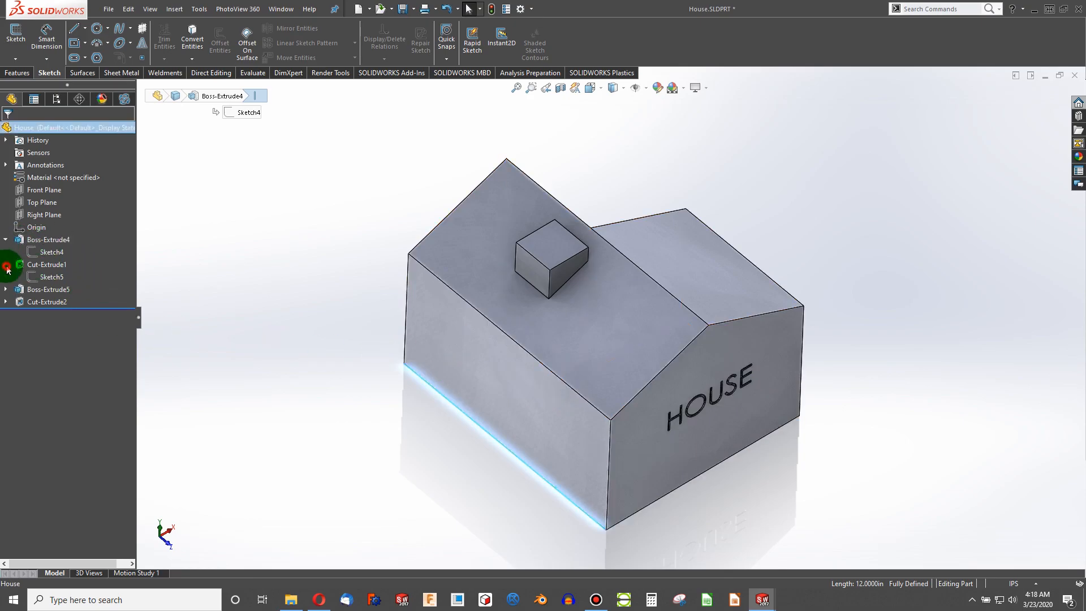
{"action": "left_click", "coordinate": [43, 280]}
{"action": "left_click", "coordinate": [46, 252]}
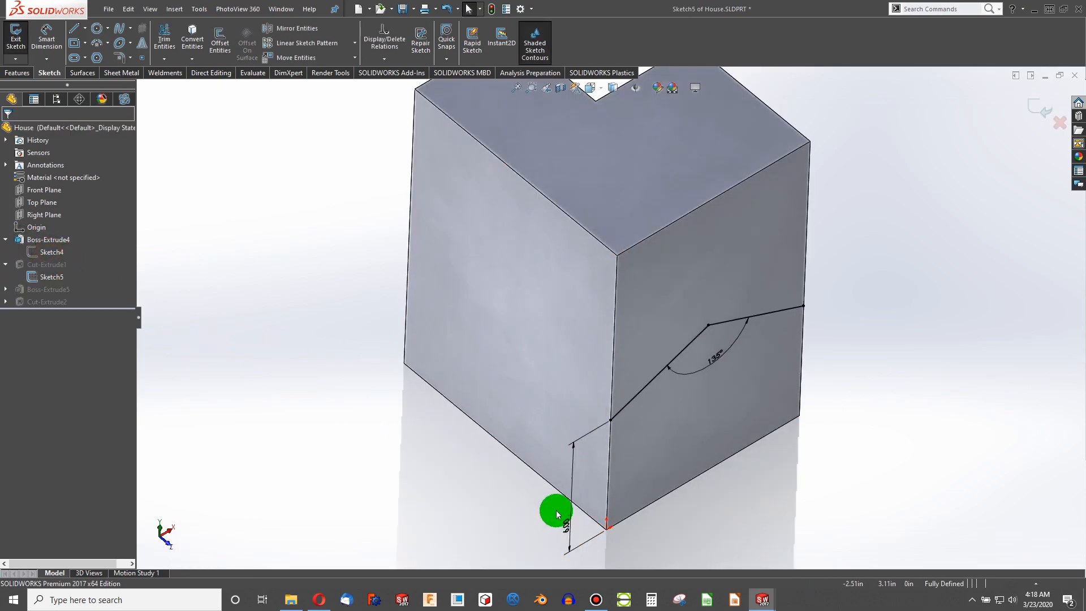
{"action": "left_click", "coordinate": [554, 501]}
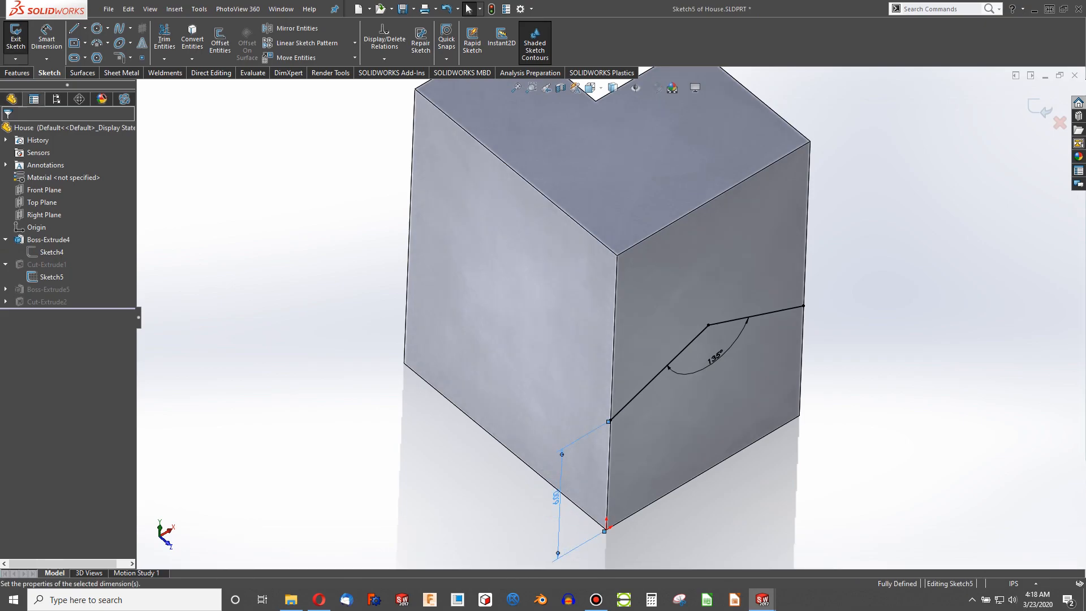
{"action": "left_click", "coordinate": [656, 503]}
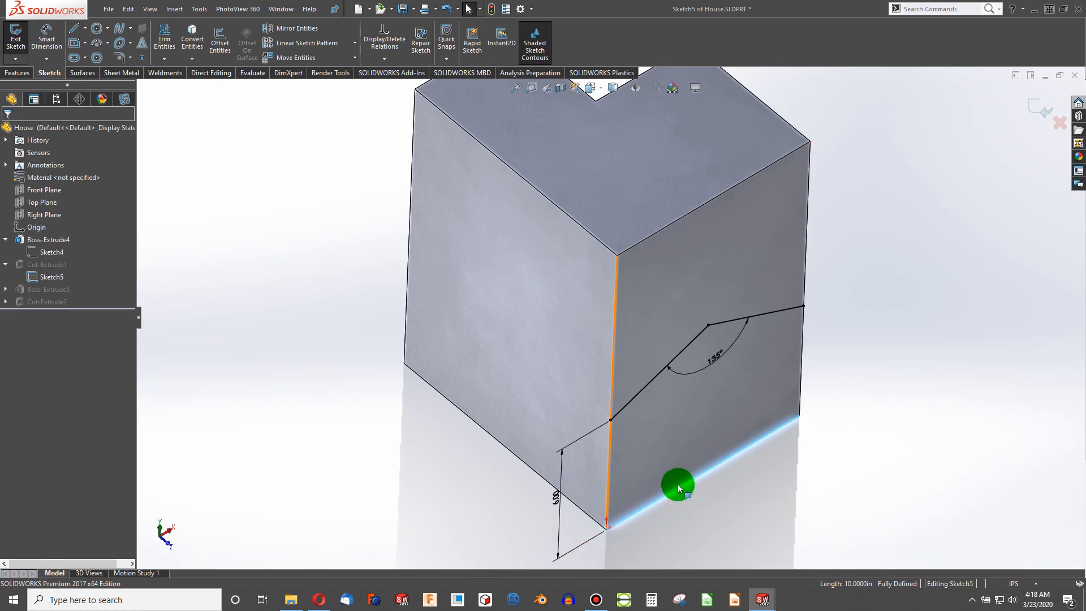
{"action": "left_click_drag", "start_coordinate": [557, 503], "coordinate": [584, 484]}
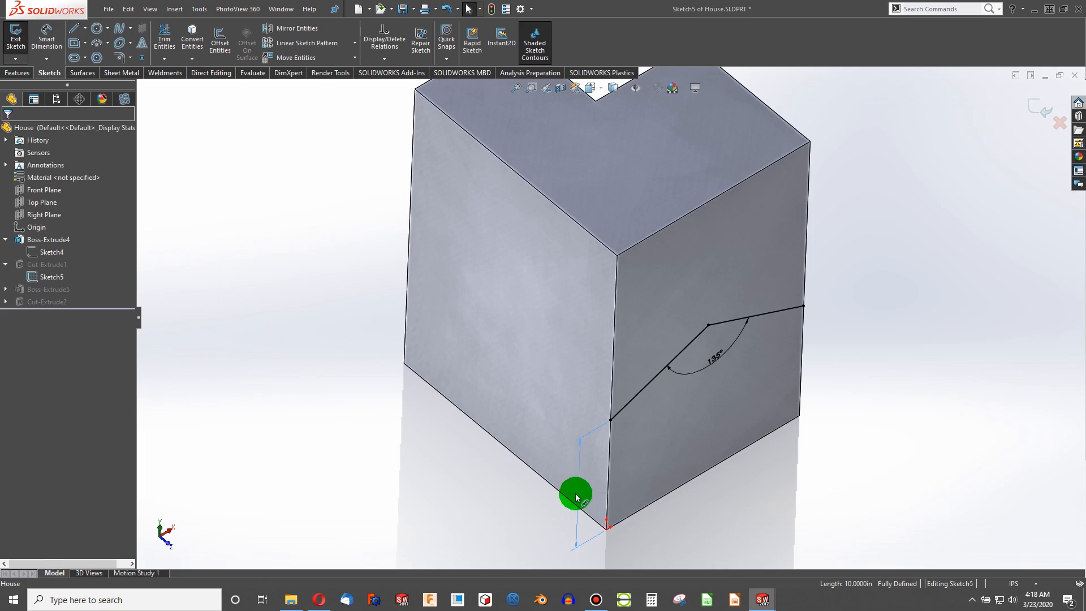
{"action": "left_click", "coordinate": [577, 496]}
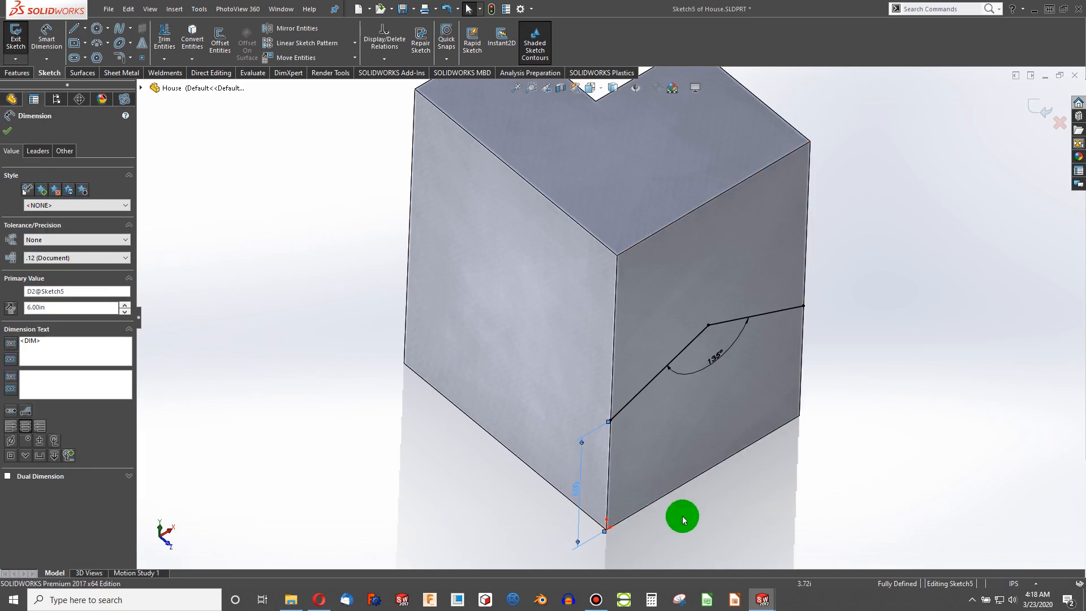
{"action": "left_click_drag", "start_coordinate": [577, 492], "coordinate": [571, 484]}
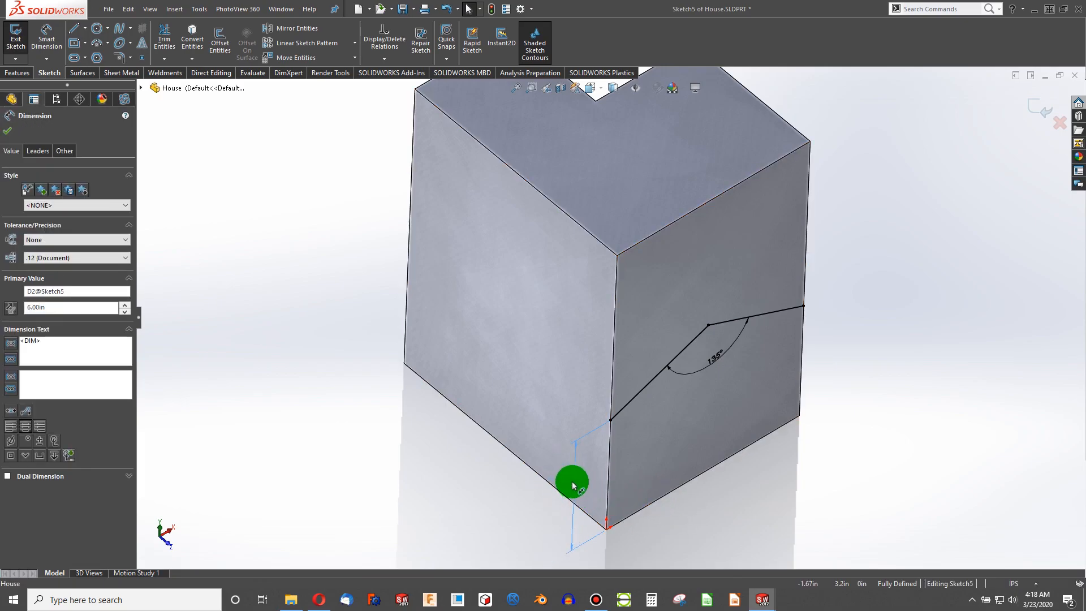
{"action": "left_click", "coordinate": [368, 329]}
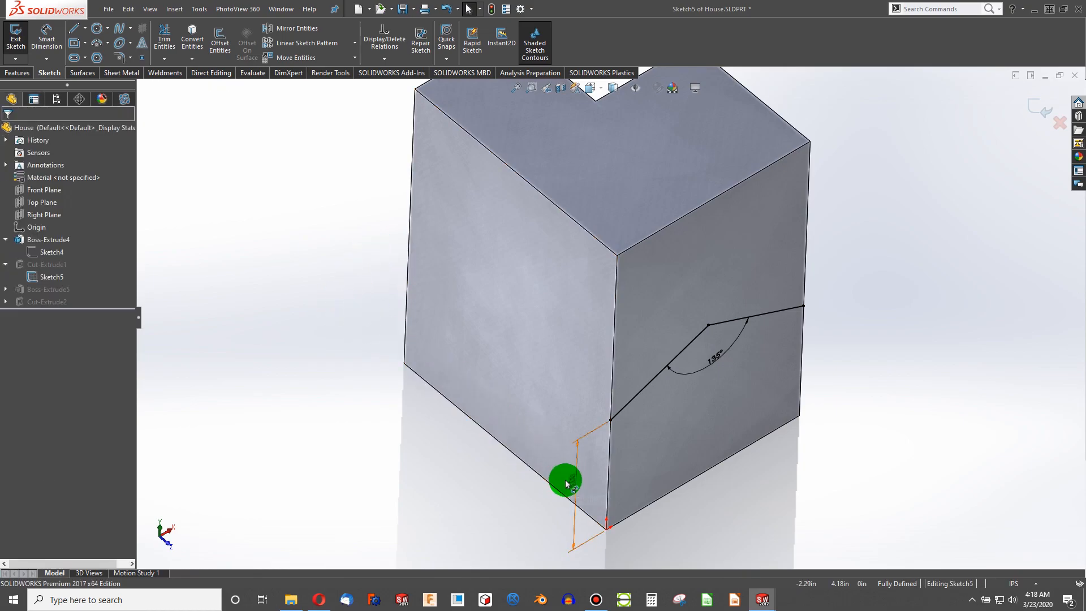
{"action": "left_click_drag", "start_coordinate": [571, 482], "coordinate": [582, 486]}
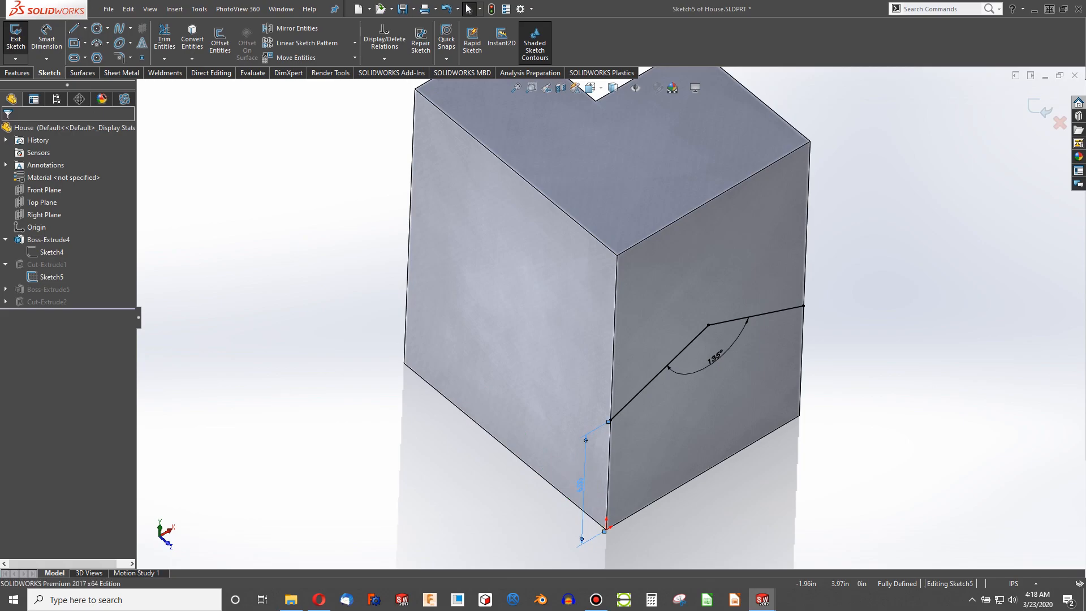
{"action": "left_click", "coordinate": [492, 8]}
- Edit Sketch4 and convert its 10 in bottom line into construction geometry
{"action": "scroll", "coordinate": [569, 314], "scroll_direction": "down", "scroll_amount": 5}
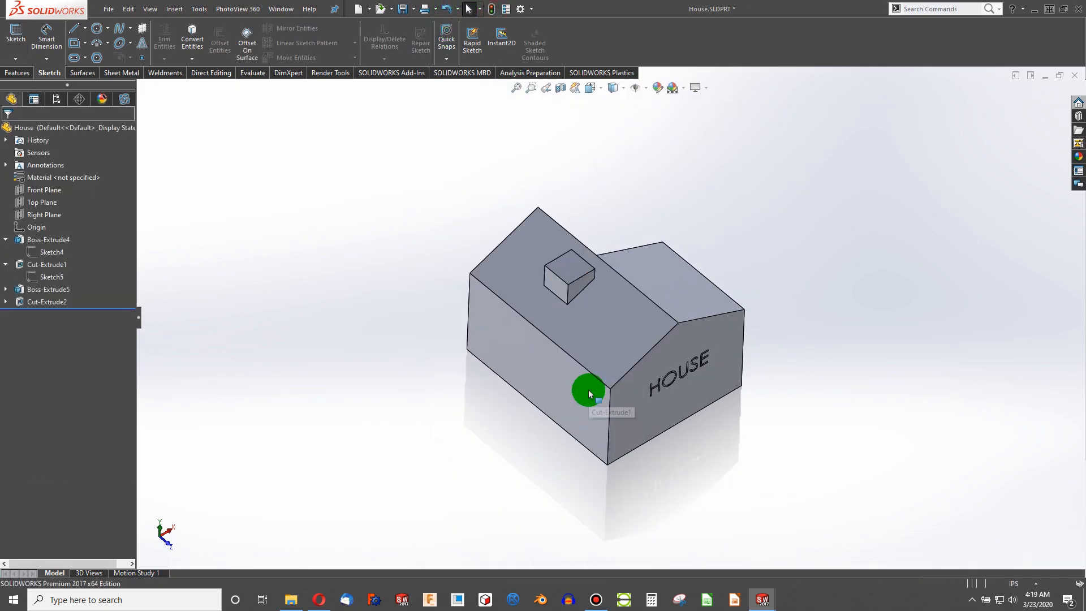
{"action": "scroll", "coordinate": [673, 344], "scroll_direction": "up", "scroll_amount": 2}
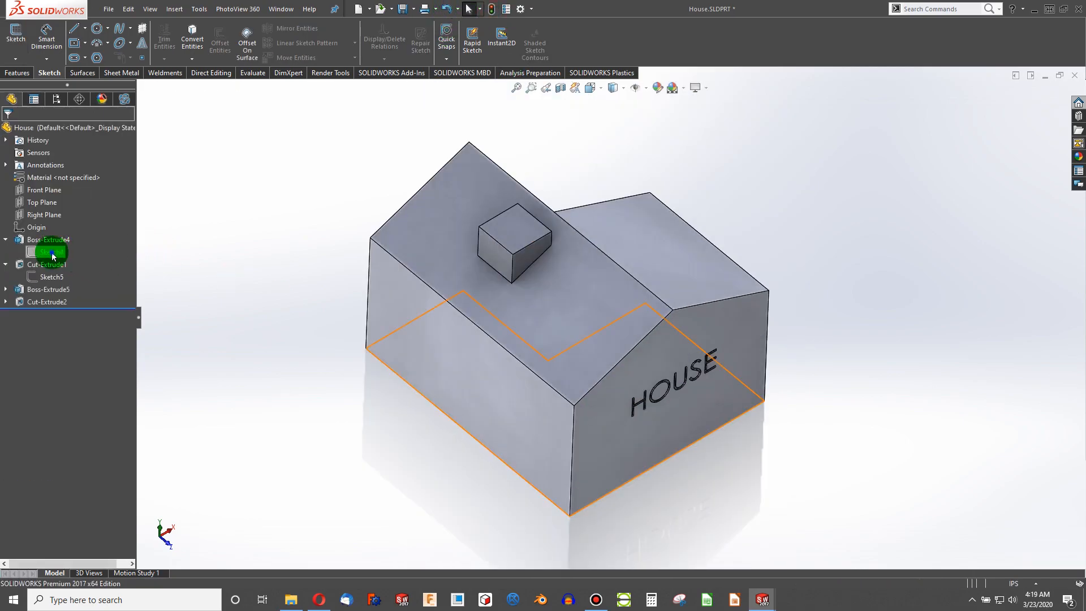
{"action": "right_click", "coordinate": [53, 255]}
{"action": "left_click", "coordinate": [294, 384]}
{"action": "right_click", "coordinate": [48, 258]}
{"action": "left_click", "coordinate": [54, 222]}
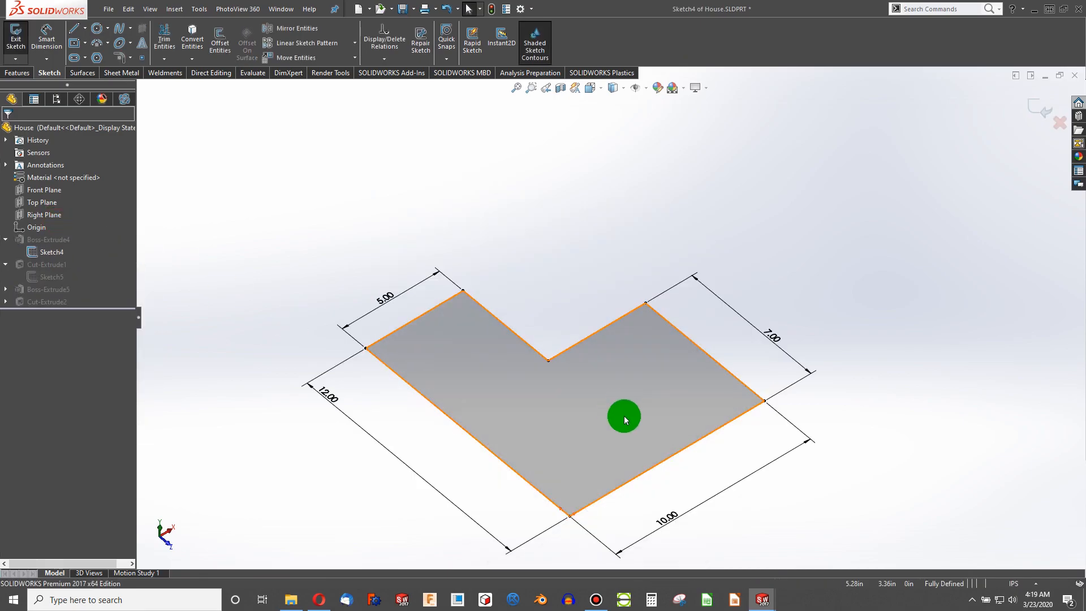
{"action": "left_click", "coordinate": [631, 481]}
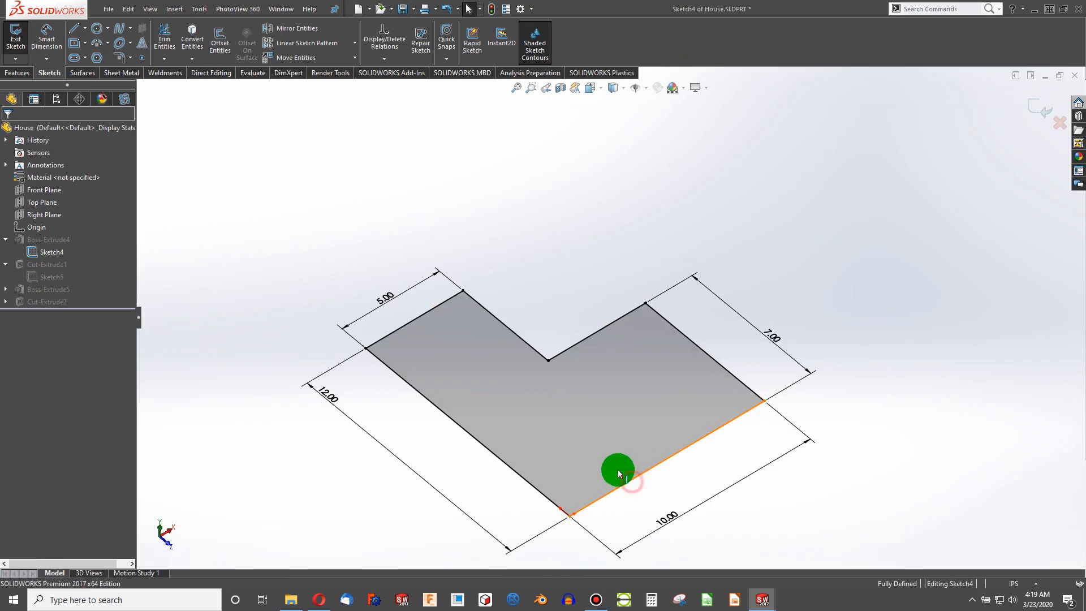
{"action": "left_click", "coordinate": [25, 310]}
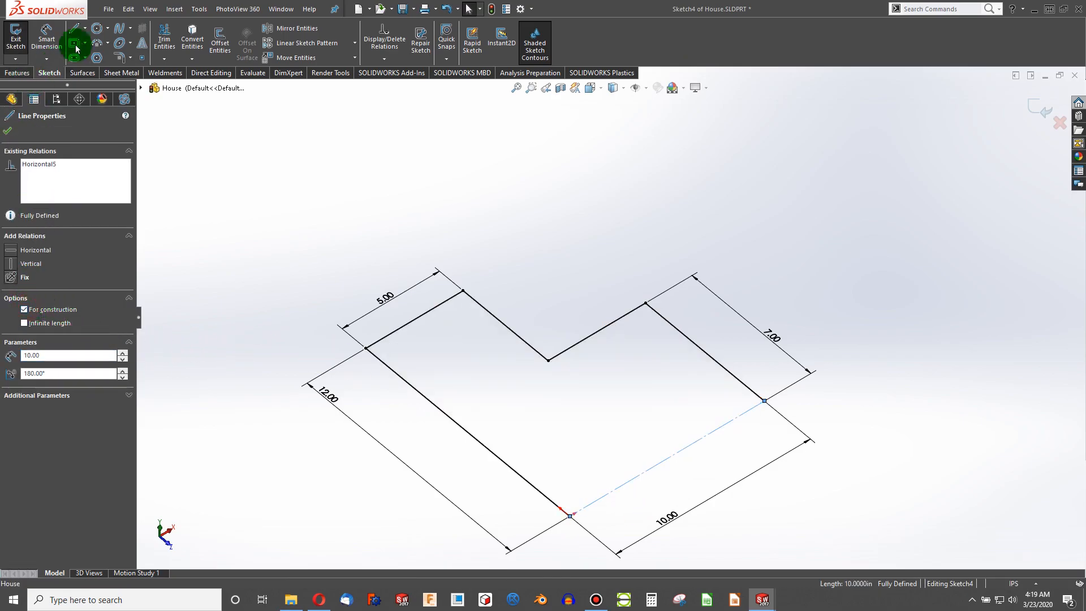
- Draw a three-segment line chain from the lower-left corner to the right corner, forming a chamfered bottom edge
{"action": "left_click", "coordinate": [74, 29]}
{"action": "left_click", "coordinate": [570, 516]}
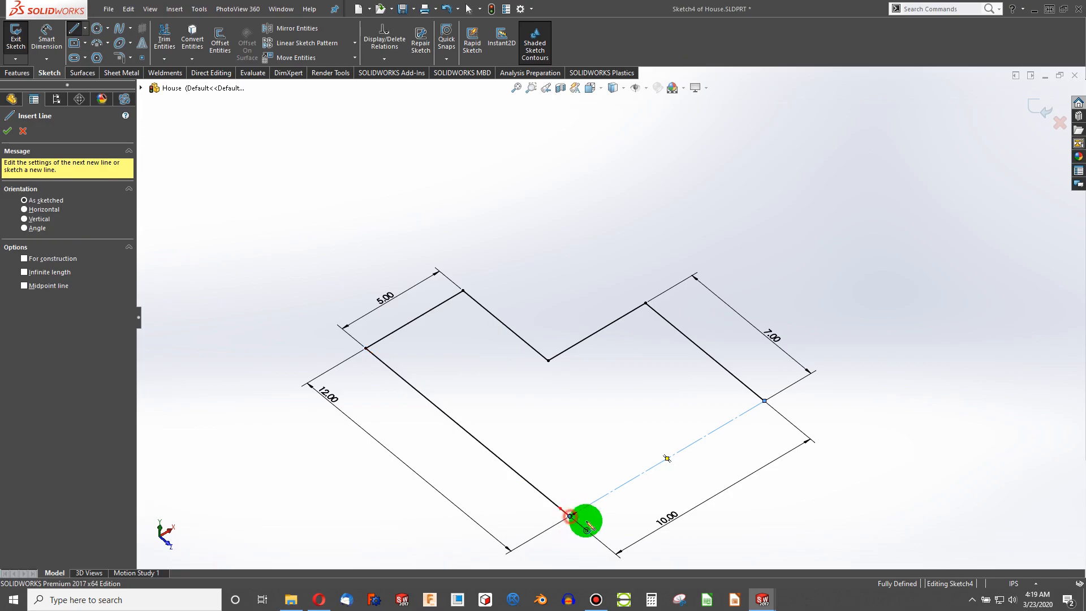
{"action": "left_click", "coordinate": [662, 524]}
{"action": "left_click", "coordinate": [763, 465]}
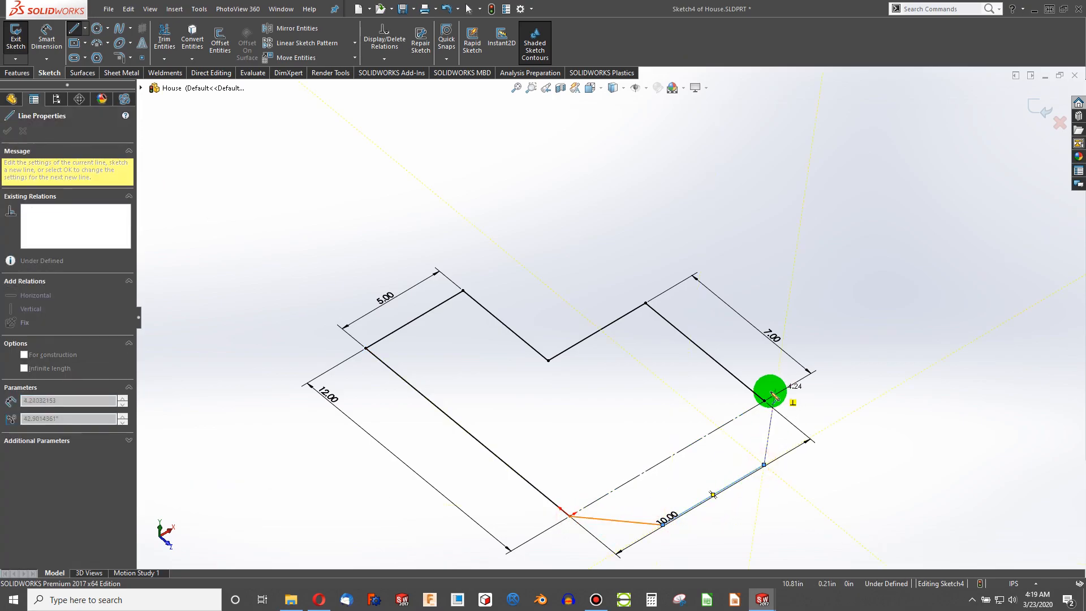
{"action": "left_click", "coordinate": [764, 400]}
{"action": "key", "text": "Escape"}
- Finish the chamfer line chain and make its two slanted segments equal in length
{"action": "left_click", "coordinate": [765, 439]}
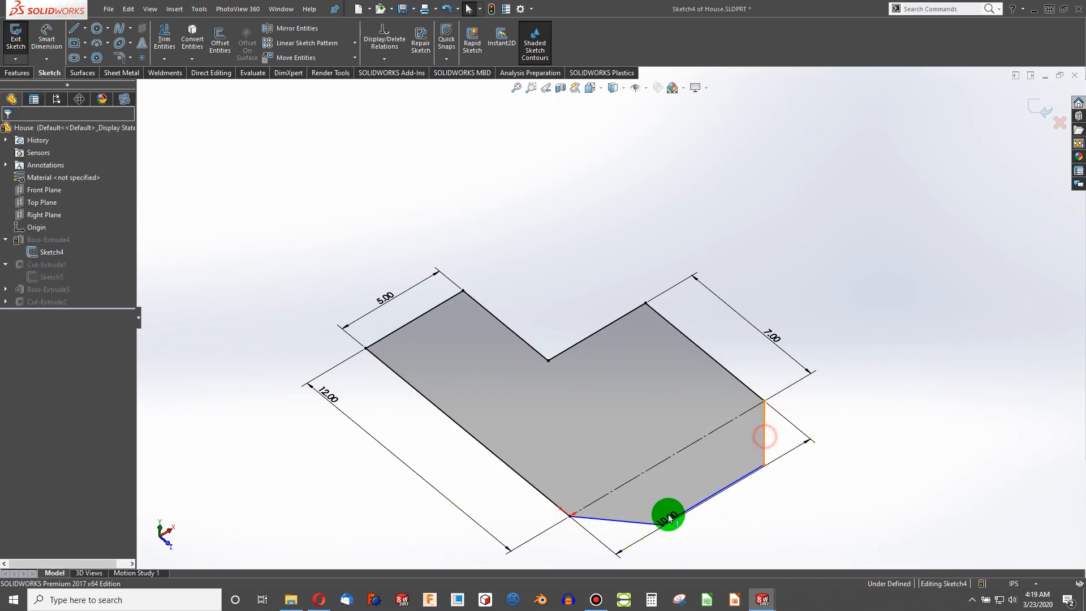
{"action": "left_click", "coordinate": [634, 520], "text": "ctrl"}
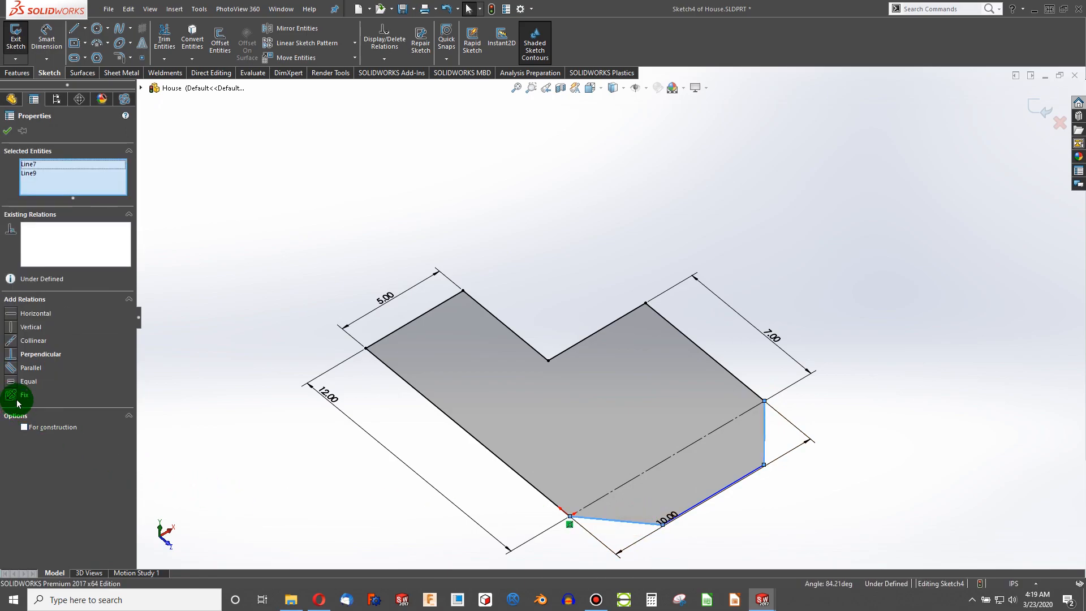
{"action": "left_click", "coordinate": [10, 381]}
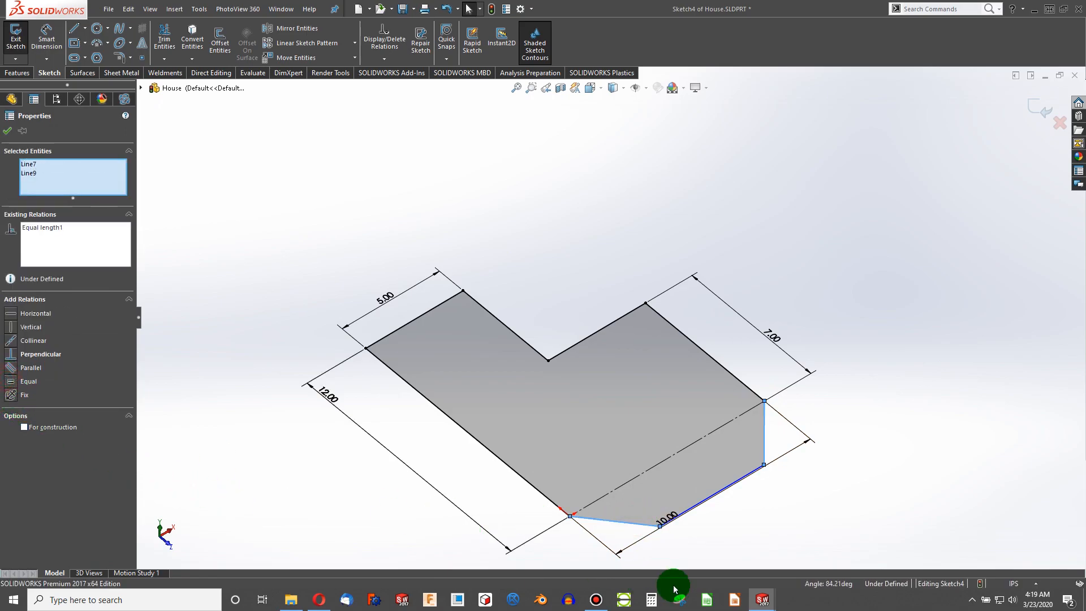
- Add a 90° angular dimension between the chamfered corner's segments
{"action": "left_click", "coordinate": [44, 43]}
{"action": "left_click", "coordinate": [623, 432]}
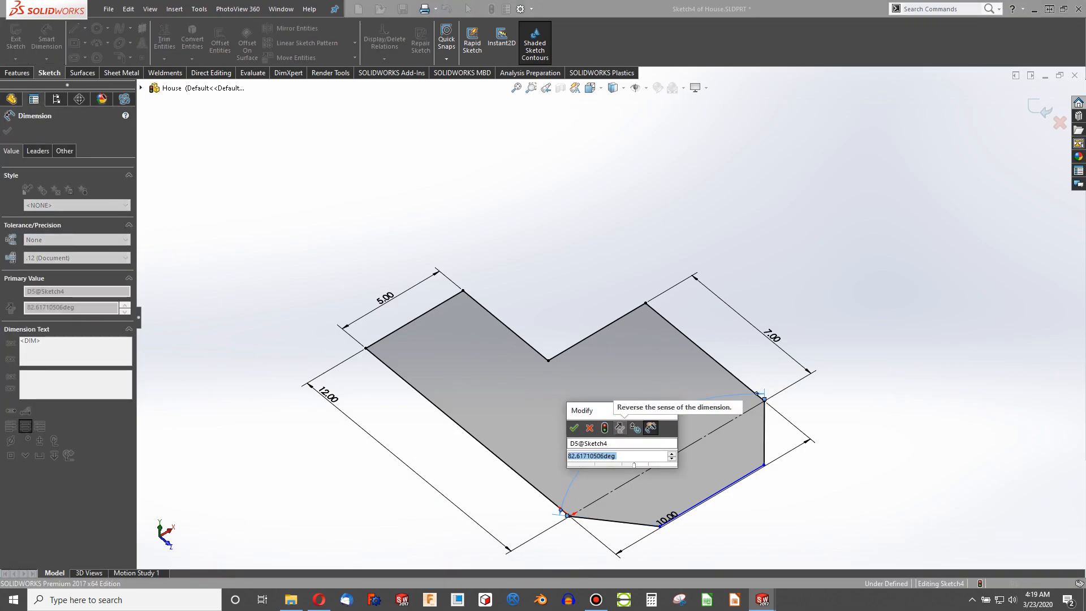
{"action": "type", "text": "90"}
{"action": "key", "text": "Return"}
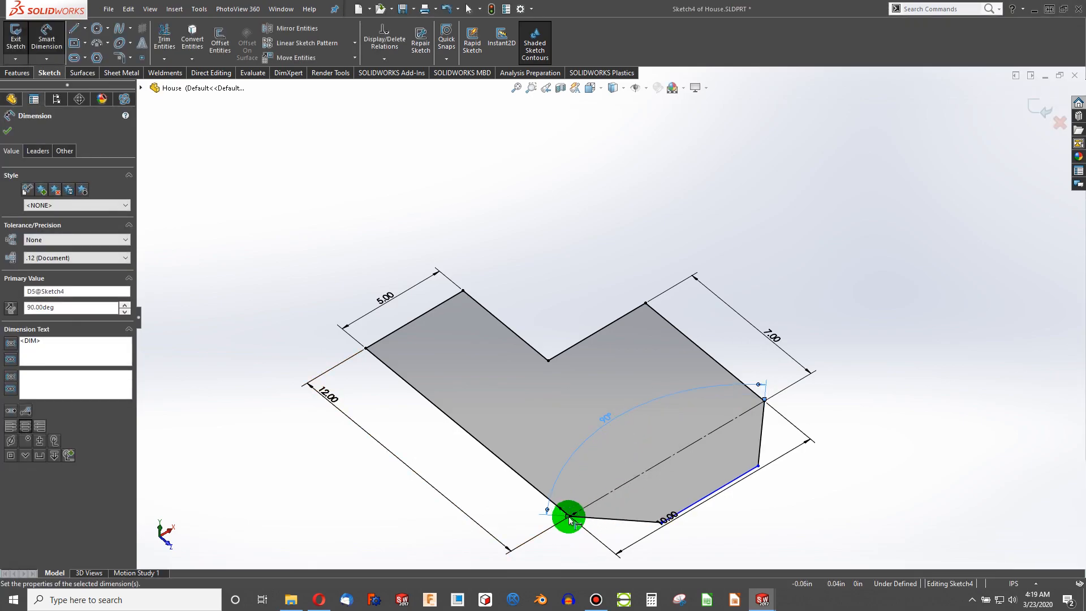
- Dimension a chamfer segment to 1 in, then exit Sketch4 and close the rebuild error list
{"action": "left_click", "coordinate": [582, 523]}
{"action": "left_click", "coordinate": [571, 553]}
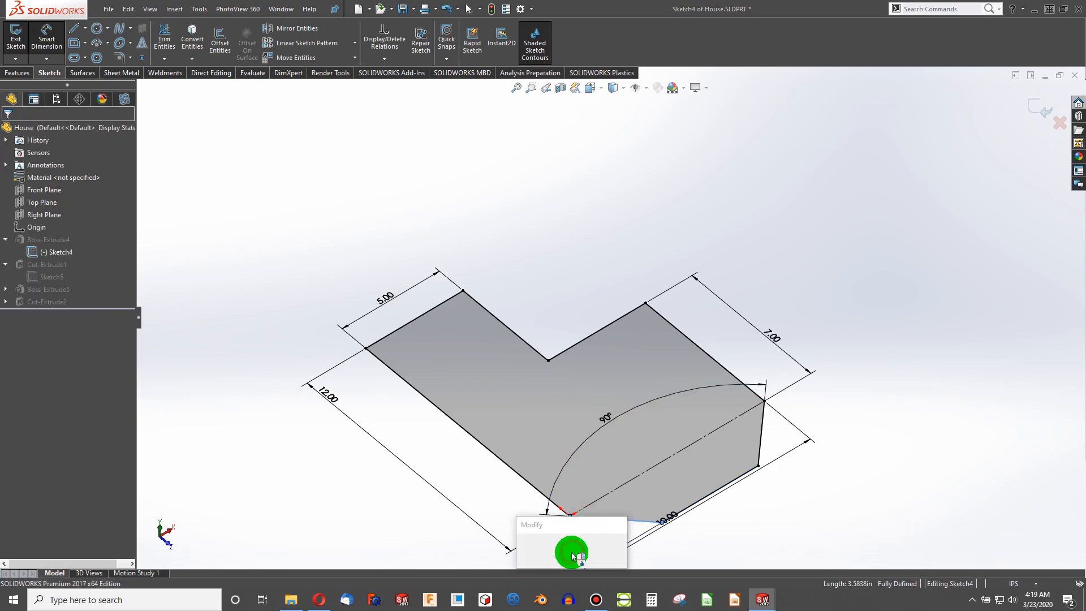
{"action": "type", "text": "1"}
{"action": "key", "text": "Return"}
{"action": "left_click", "coordinate": [16, 35]}
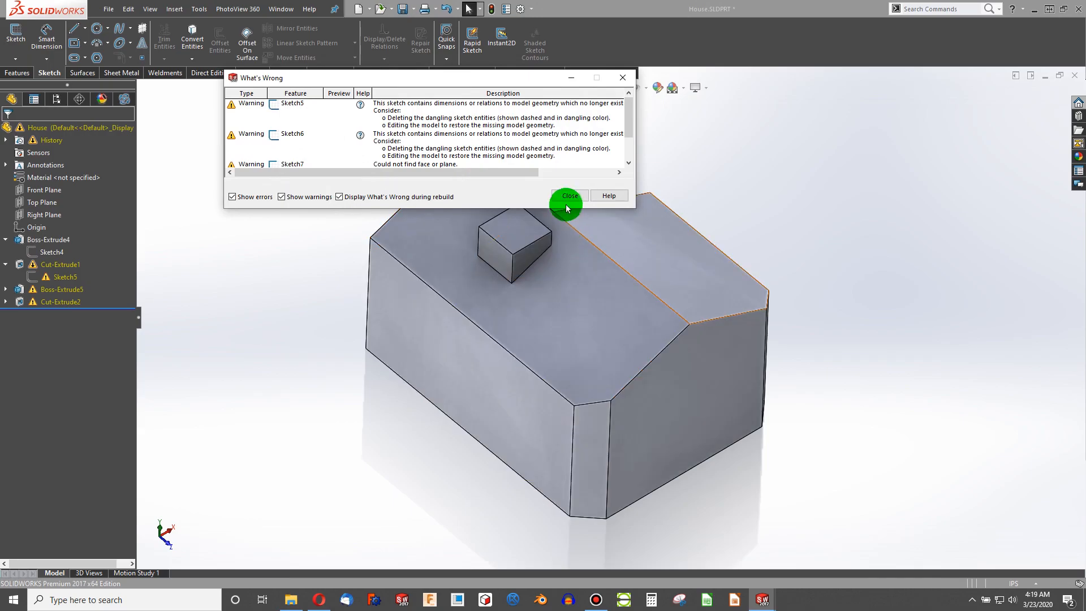
{"action": "left_click", "coordinate": [567, 204]}
- Edit Cut-Extrude1's Sketch5 and inspect the relations on the roof's peak point
{"action": "right_click", "coordinate": [67, 277]}
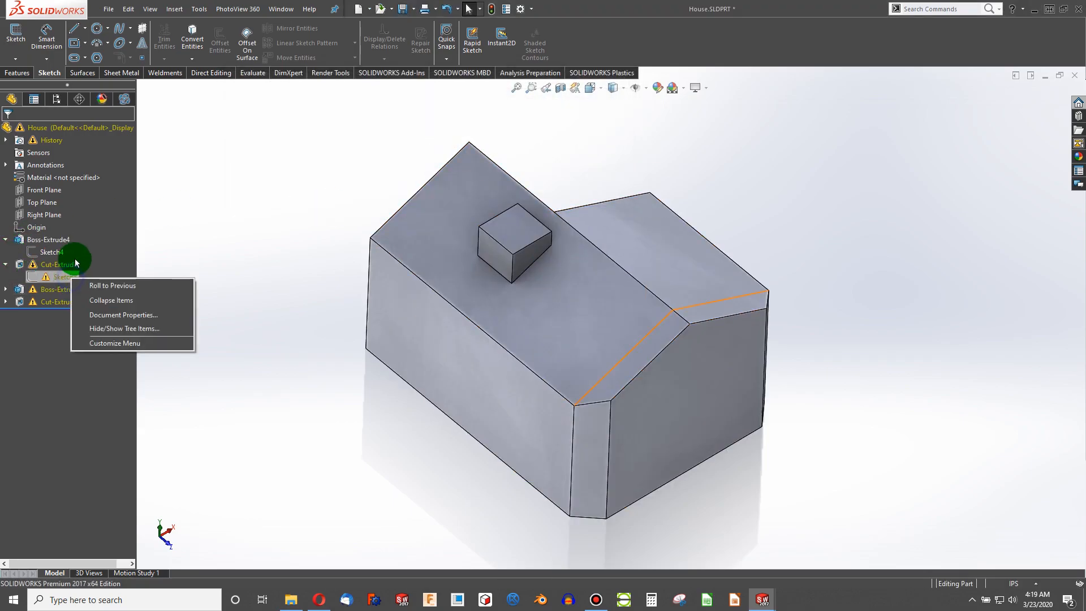
{"action": "left_click", "coordinate": [35, 277]}
{"action": "right_click", "coordinate": [35, 276]}
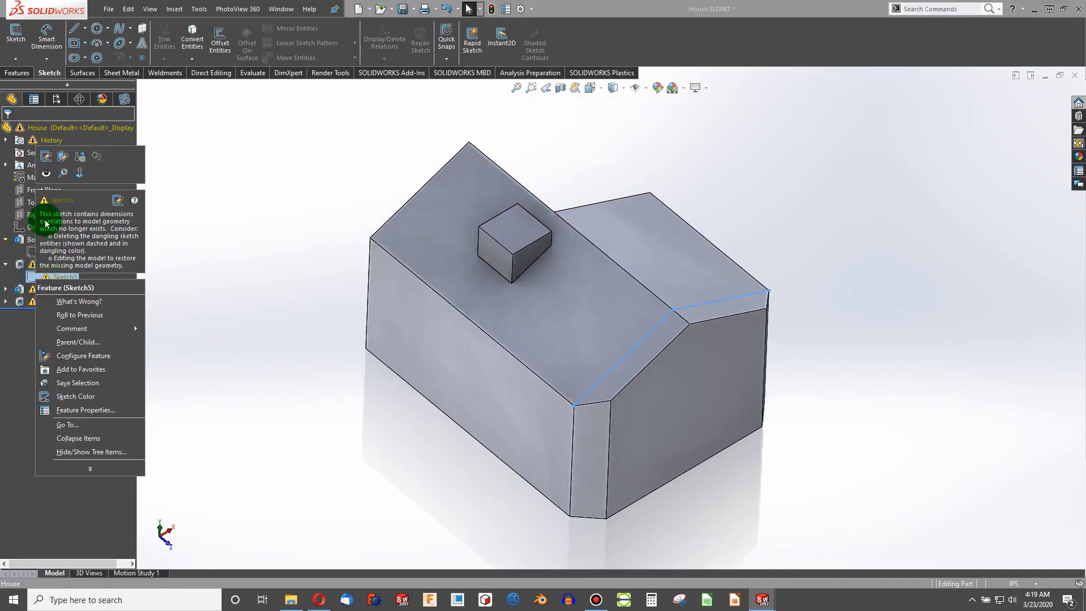
{"action": "left_click", "coordinate": [44, 156]}
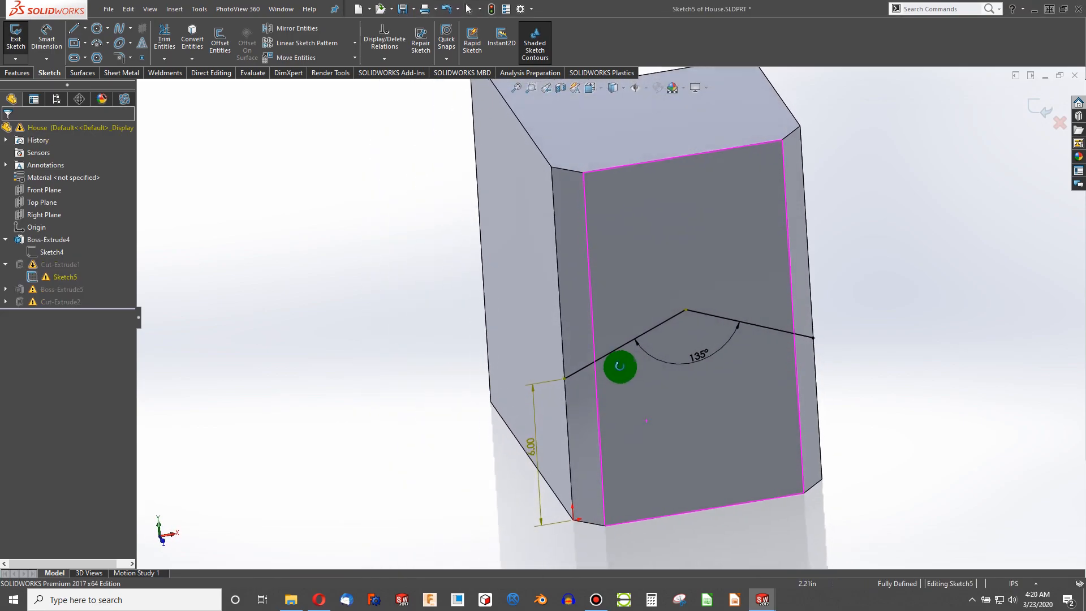
{"action": "scroll", "coordinate": [667, 317], "scroll_direction": "down", "scroll_amount": 6}
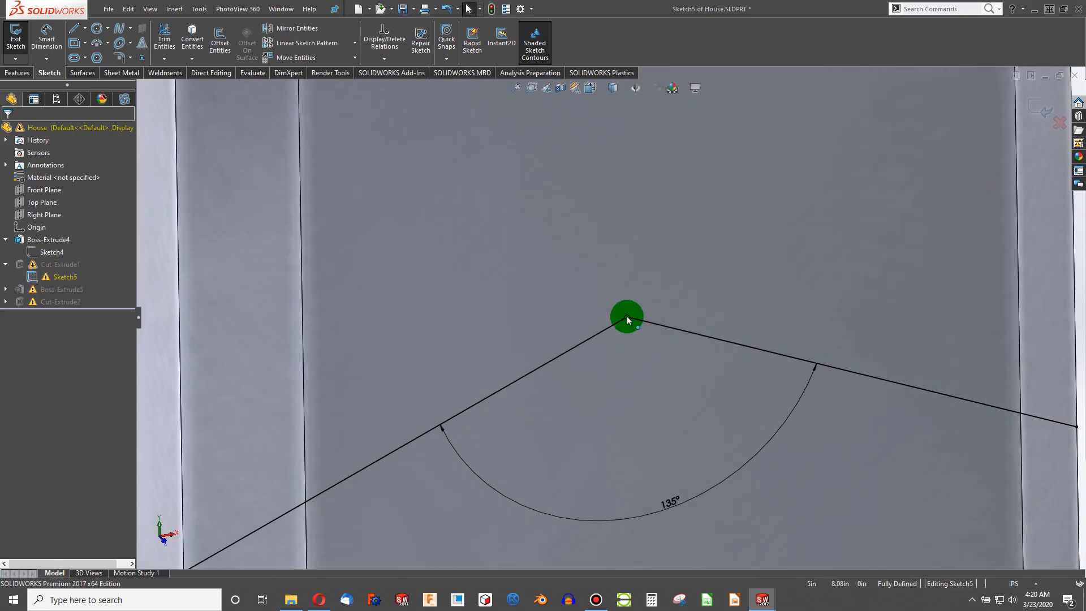
{"action": "left_click", "coordinate": [626, 317]}
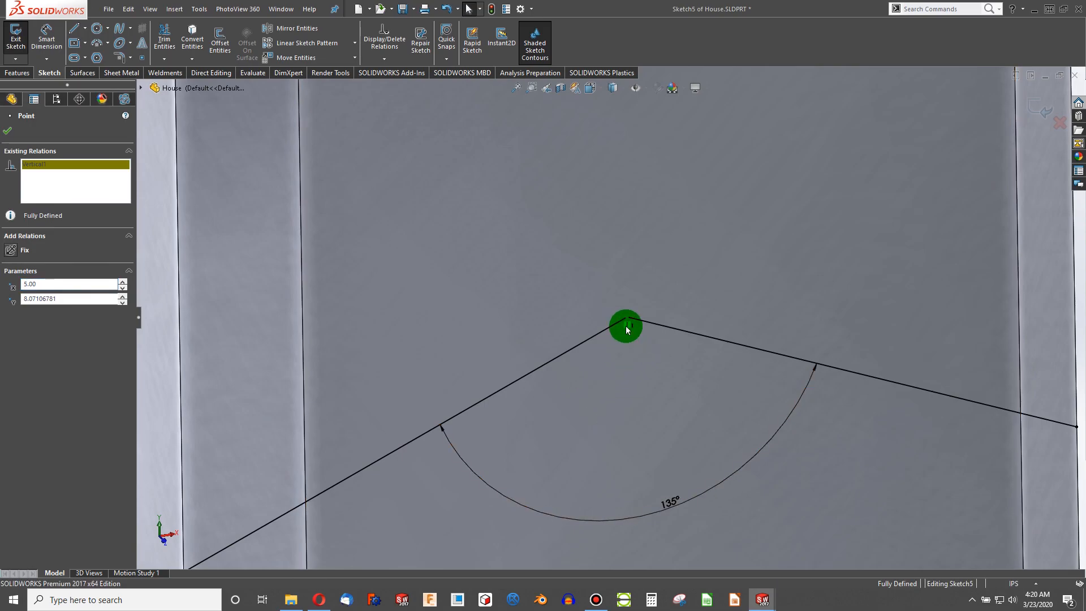
{"action": "scroll", "coordinate": [626, 322], "scroll_direction": "up", "scroll_amount": 4}
{"action": "scroll", "coordinate": [623, 320], "scroll_direction": "up", "scroll_amount": 3}
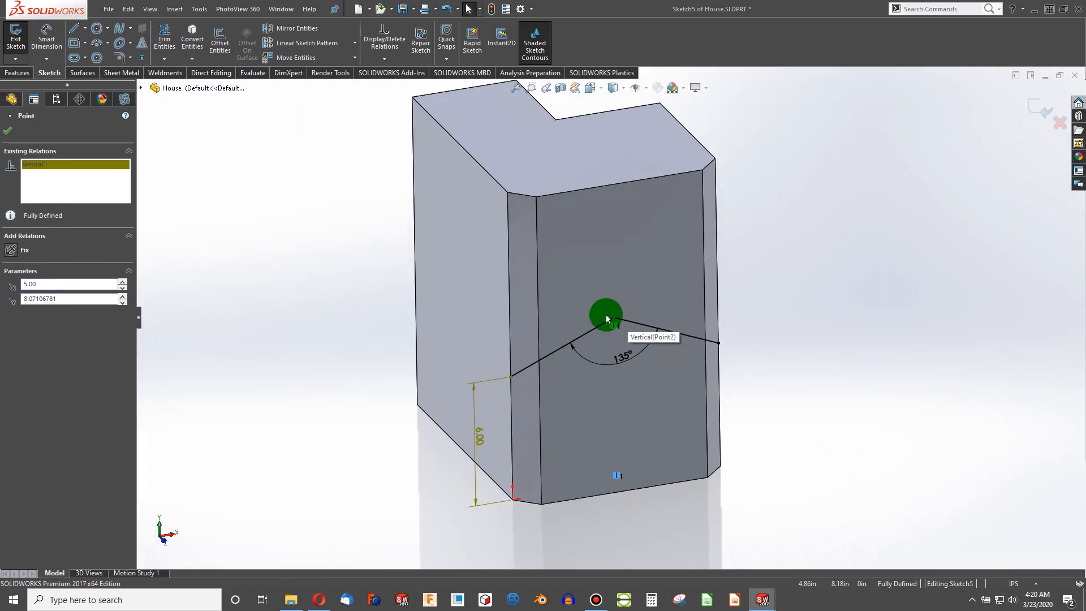
{"action": "scroll", "coordinate": [617, 461], "scroll_direction": "down", "scroll_amount": 3}
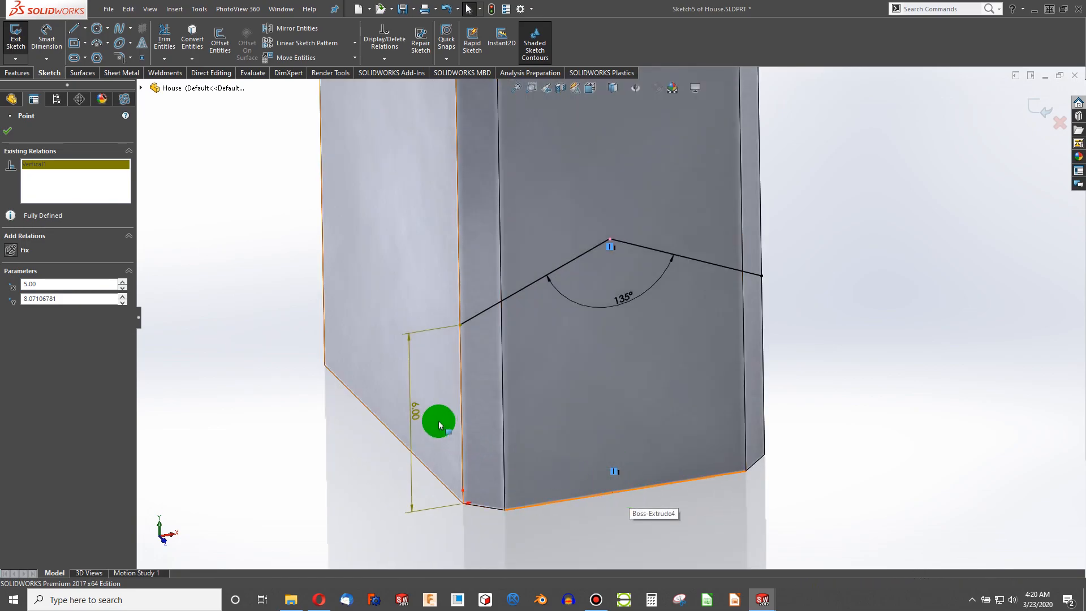
- Reposition the vertical 6 in dimension beside the house's front corner edge
{"action": "left_click_drag", "start_coordinate": [407, 405], "coordinate": [396, 406]}
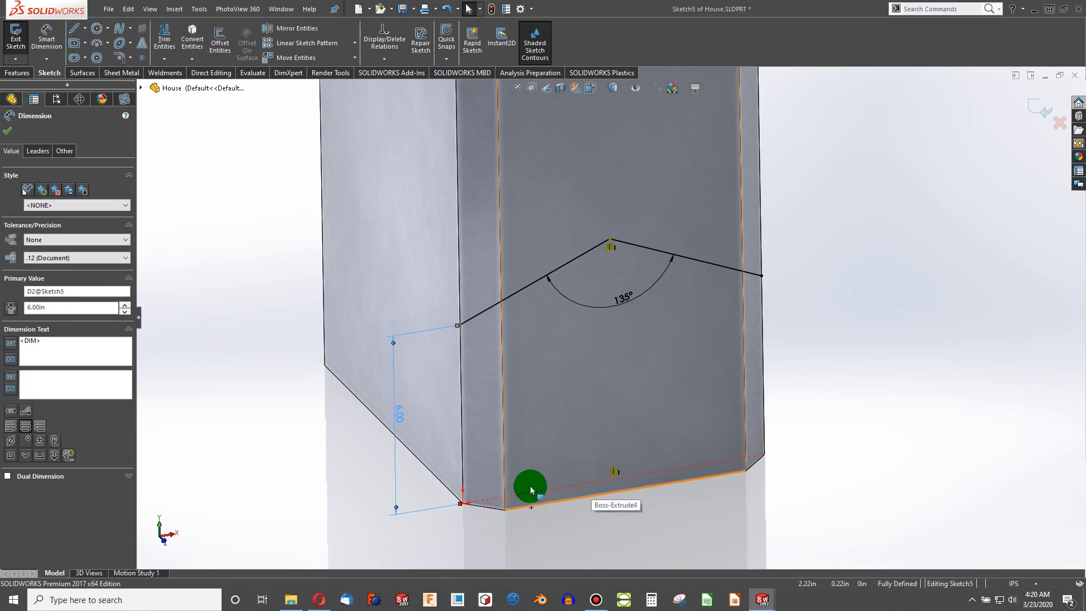
{"action": "left_click", "coordinate": [327, 421]}
{"action": "left_click_drag", "start_coordinate": [400, 420], "coordinate": [441, 410]}
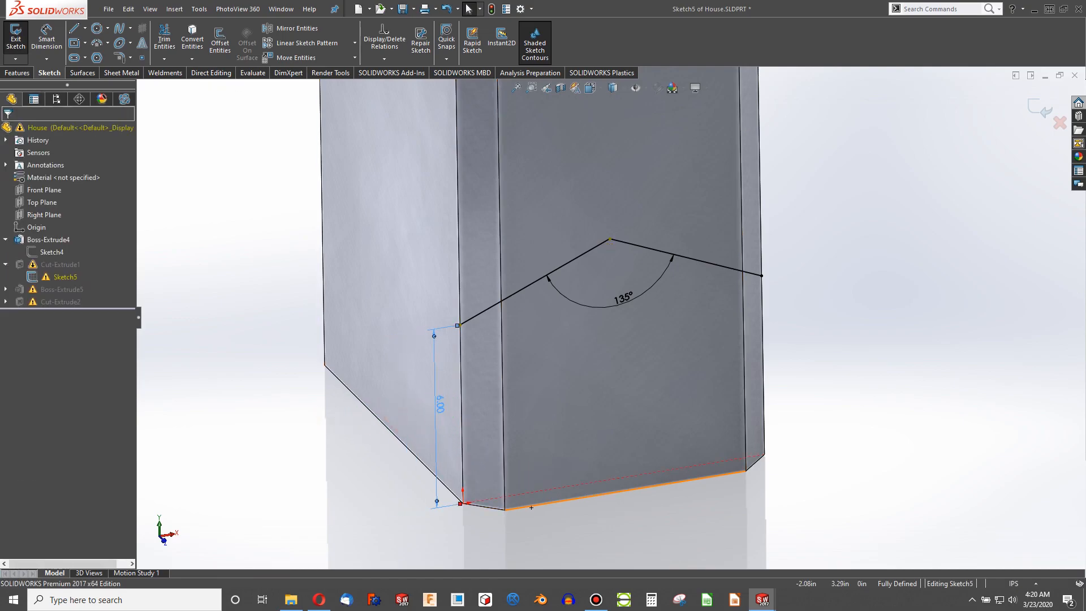
{"action": "left_click", "coordinate": [390, 431]}
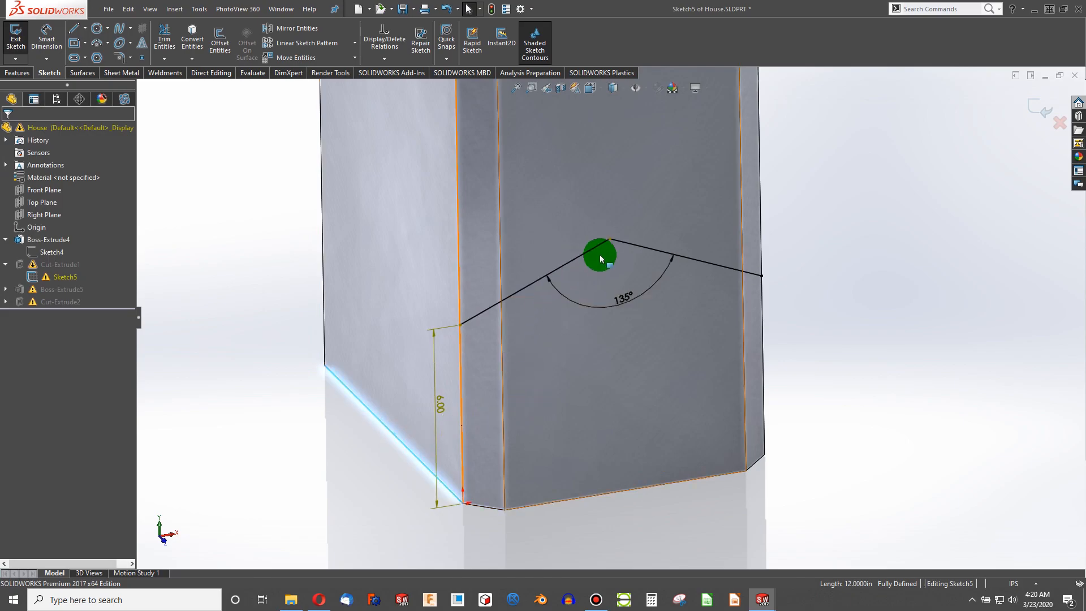
- Review Sketch5's relations in Display/Delete Relations, filtering by all, dangling, overdefining and external relations
{"action": "left_click", "coordinate": [608, 239]}
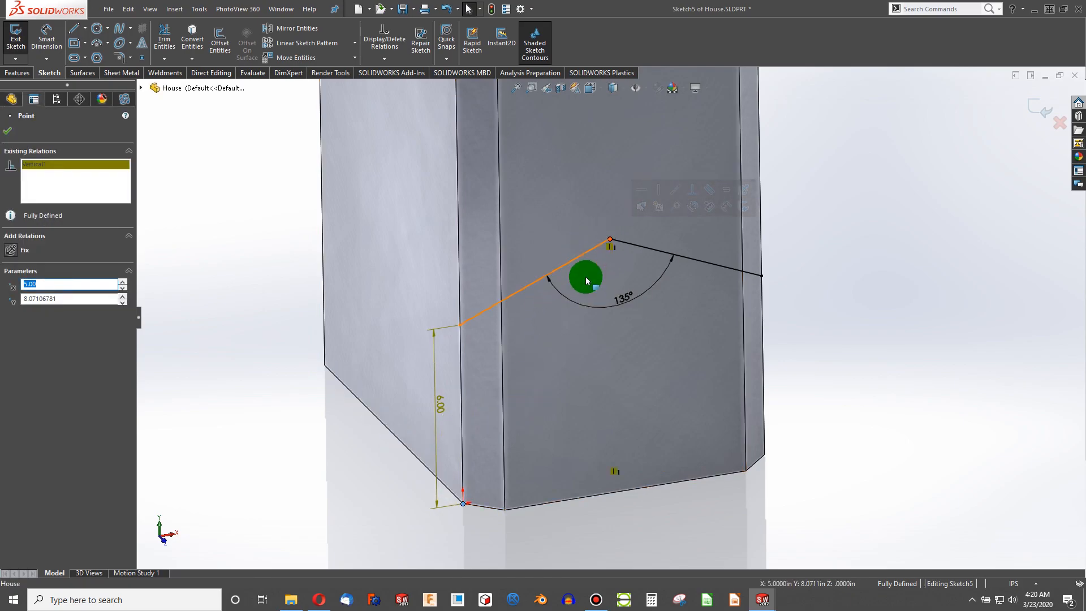
{"action": "left_click", "coordinate": [772, 371]}
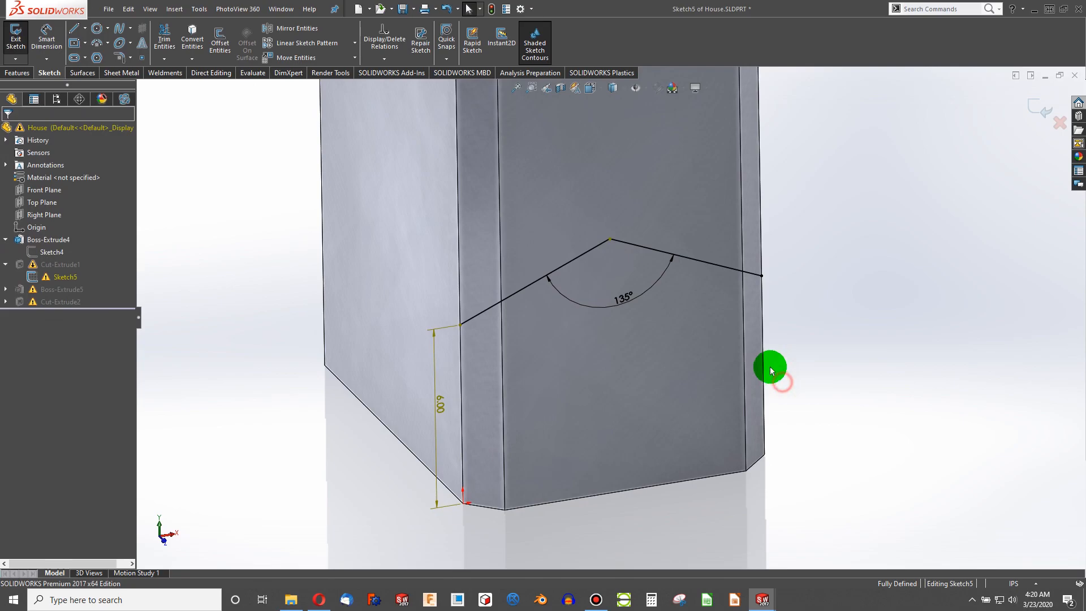
{"action": "right_click", "coordinate": [691, 263]}
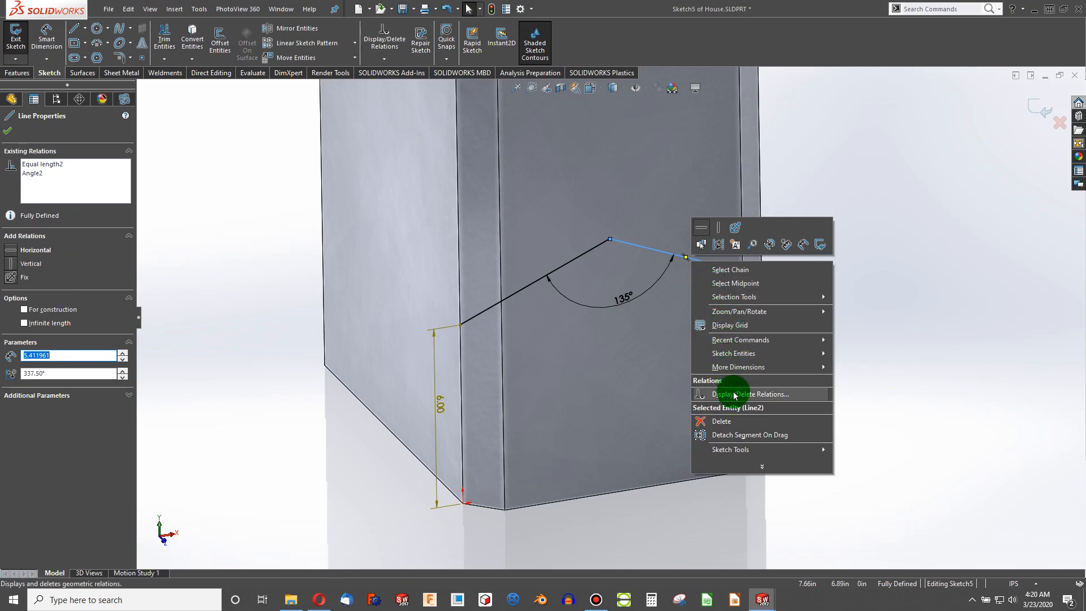
{"action": "left_click", "coordinate": [735, 395]}
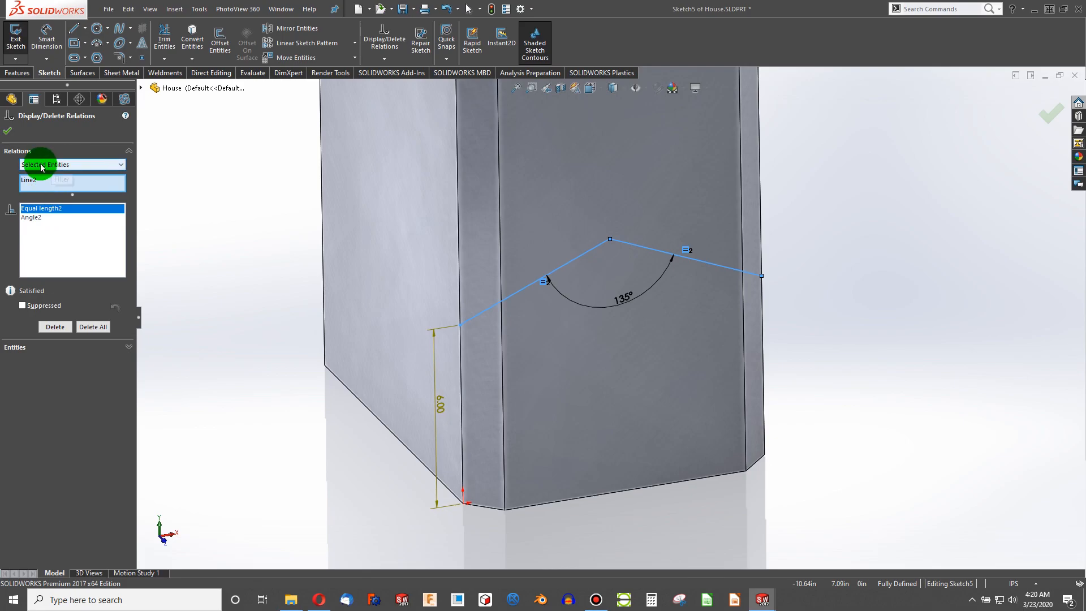
{"action": "left_click", "coordinate": [235, 170]}
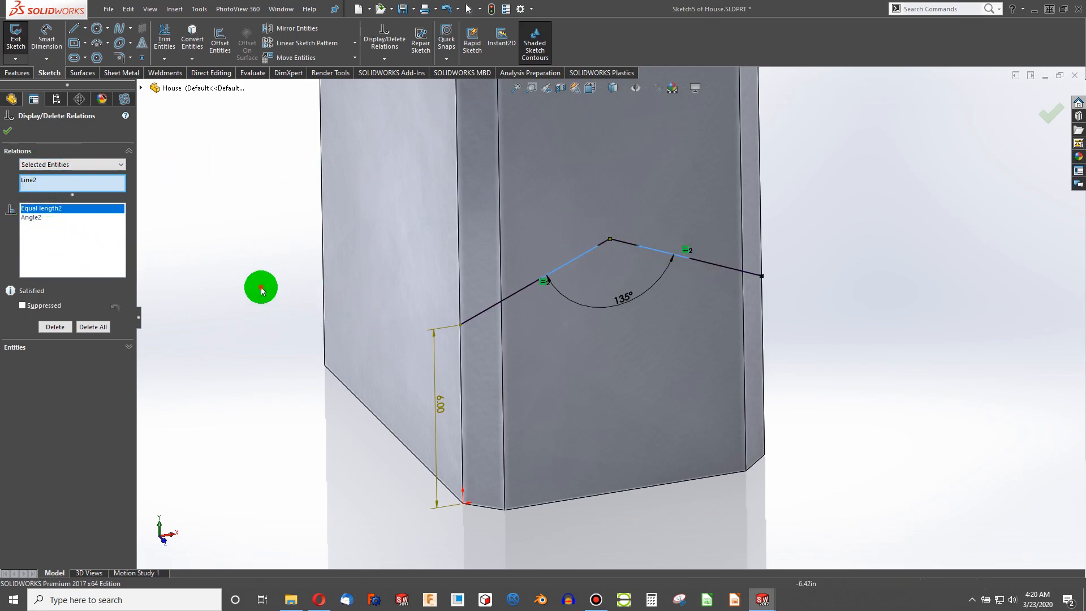
{"action": "left_click", "coordinate": [55, 164]}
{"action": "left_click", "coordinate": [59, 179]}
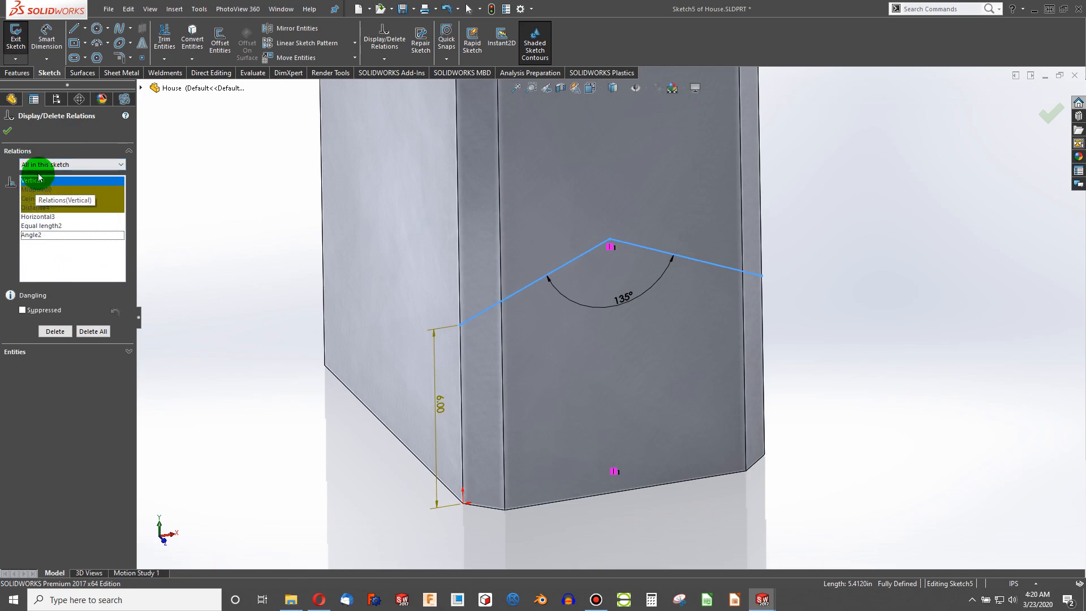
{"action": "left_click", "coordinate": [52, 165]}
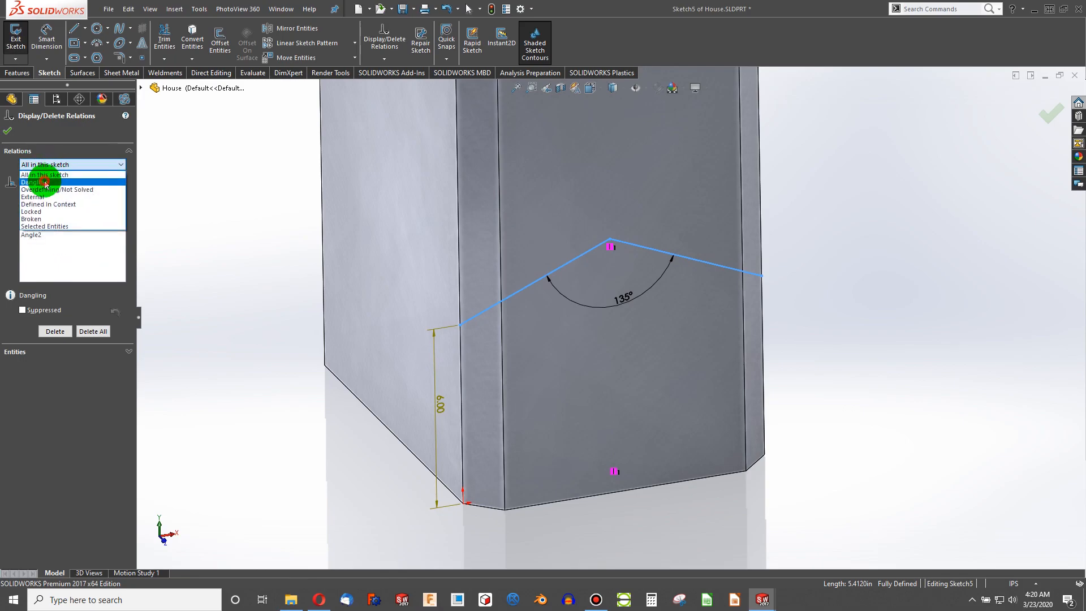
{"action": "left_click", "coordinate": [44, 182]}
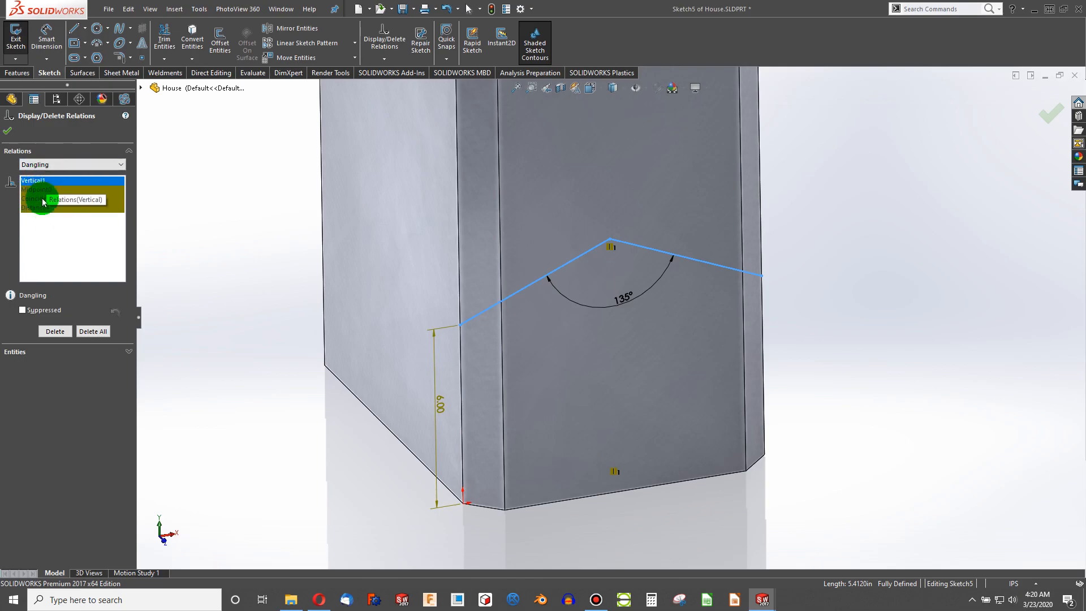
{"action": "left_click", "coordinate": [59, 167]}
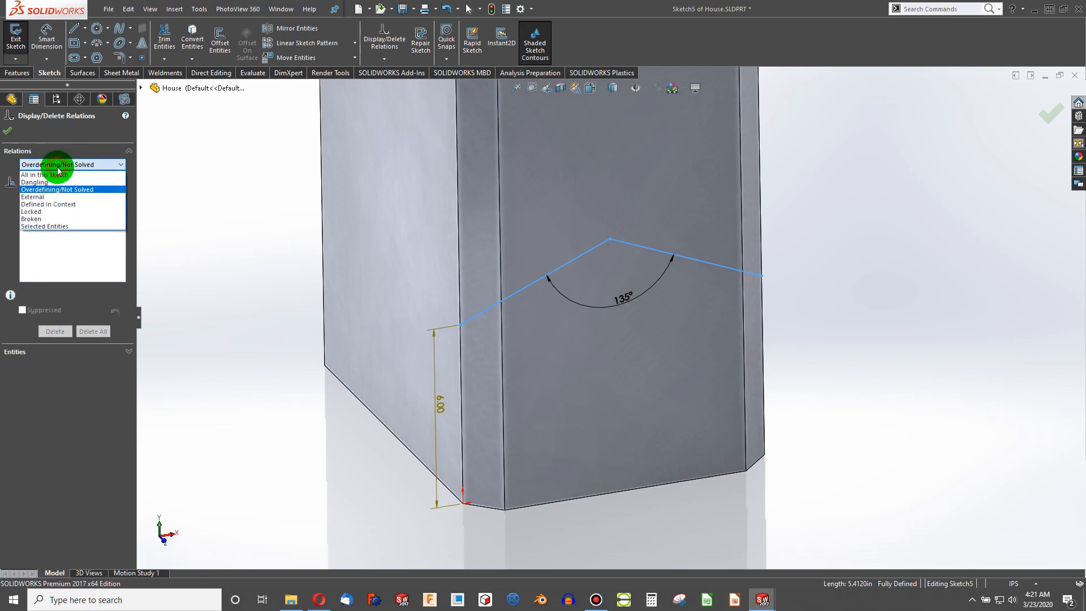
{"action": "left_click", "coordinate": [60, 197]}
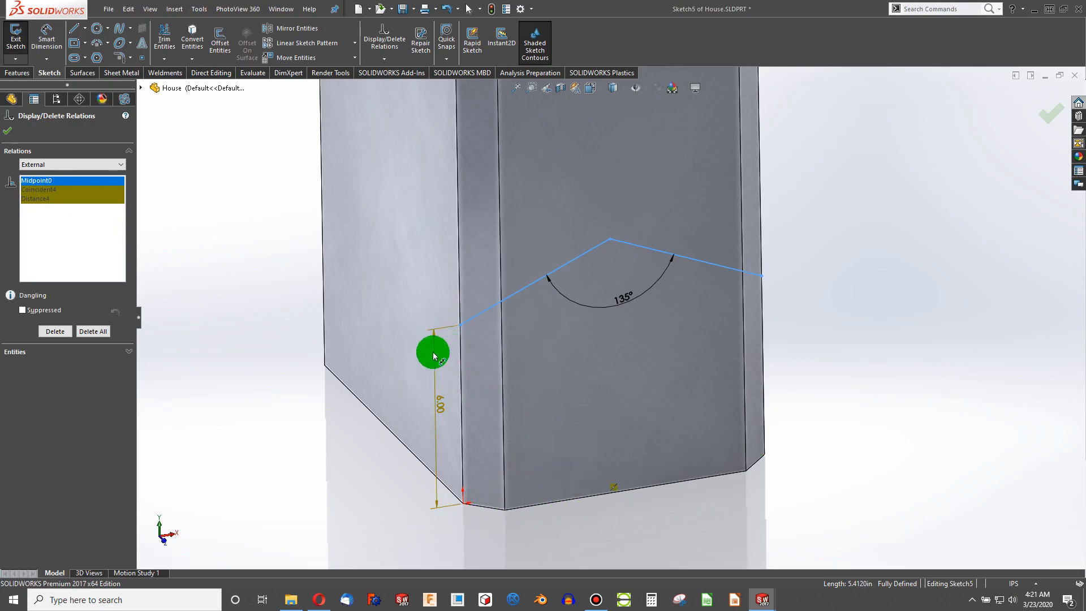
{"action": "left_click", "coordinate": [87, 164]}
{"action": "left_click", "coordinate": [73, 174]}
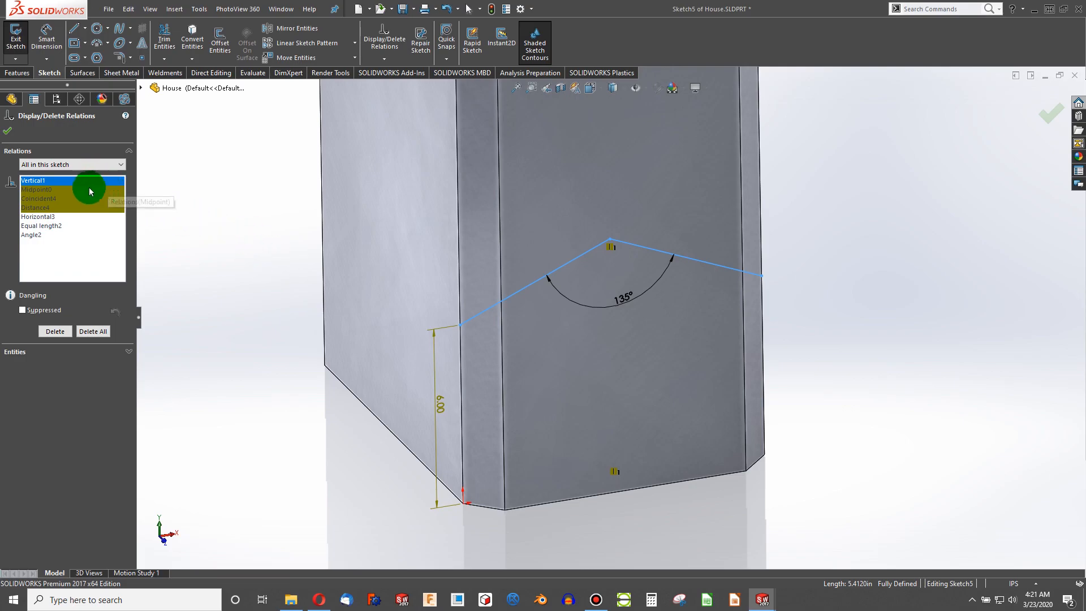
{"action": "left_click", "coordinate": [304, 452]}
{"action": "left_click", "coordinate": [9, 131]}
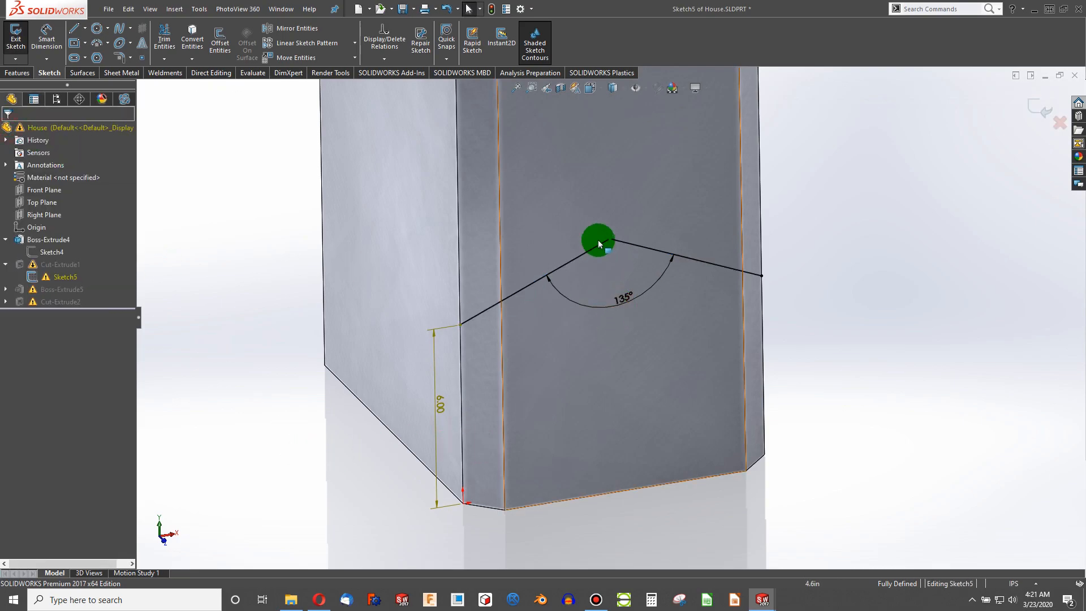
- Delete the vertical relation on the roof's peak point
{"action": "left_click", "coordinate": [612, 241]}
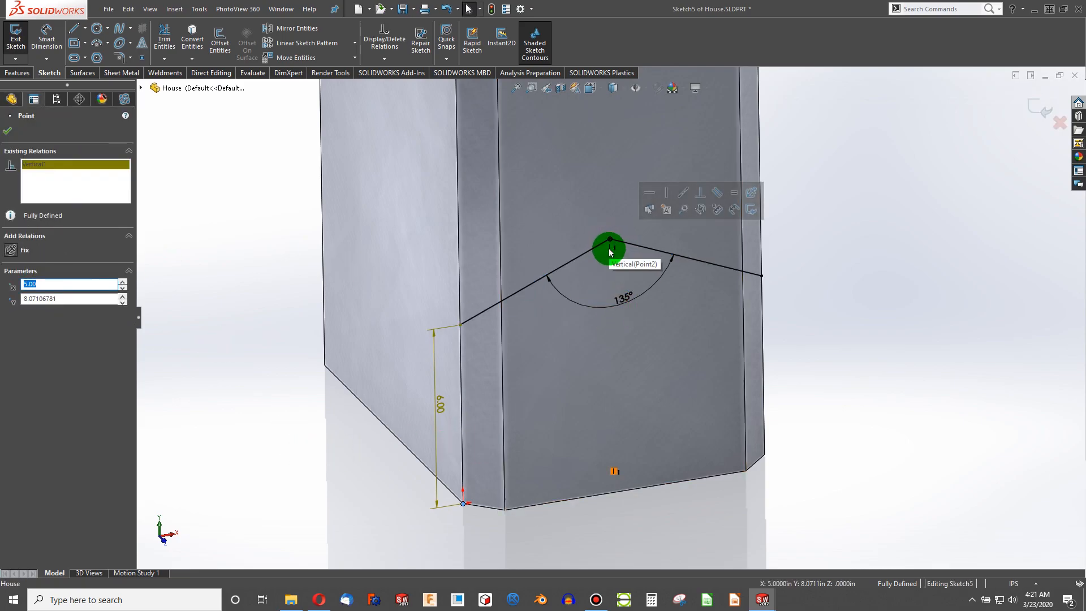
{"action": "key", "text": "Delete"}
{"action": "mouse_move", "coordinate": [627, 343]}
{"action": "middle_mouse_down"}
{"action": "mouse_move", "coordinate": [594, 322]}
{"action": "mouse_move", "coordinate": [569, 436]}
{"action": "mouse_move", "coordinate": [585, 371]}
{"action": "mouse_move", "coordinate": [574, 345]}
{"action": "middle_mouse_up"}
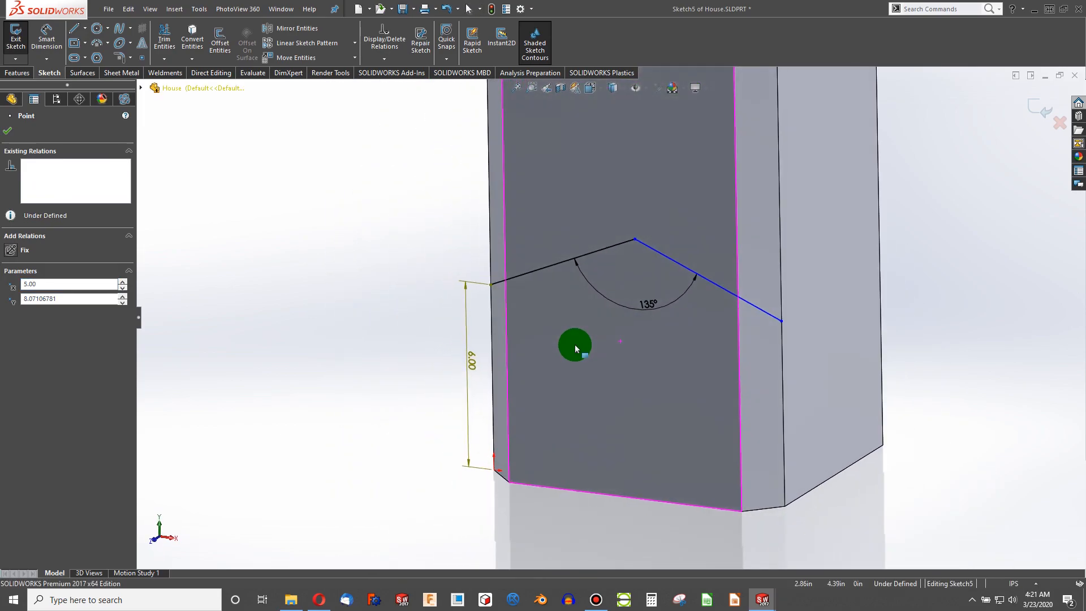
{"action": "mouse_move", "coordinate": [575, 456]}
{"action": "middle_mouse_down"}
{"action": "mouse_move", "coordinate": [601, 405]}
{"action": "mouse_move", "coordinate": [596, 368]}
{"action": "mouse_move", "coordinate": [666, 467]}
{"action": "middle_mouse_up"}
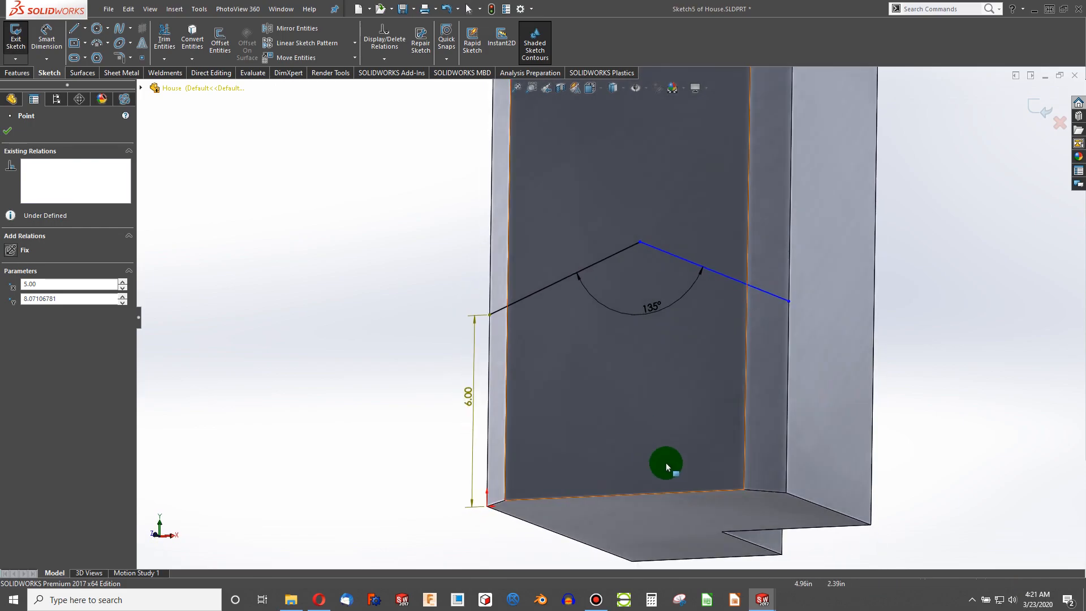
- Add a vertical relation between the roof's peak point and a point on the house's bottom edge
{"action": "left_click", "coordinate": [782, 557]}
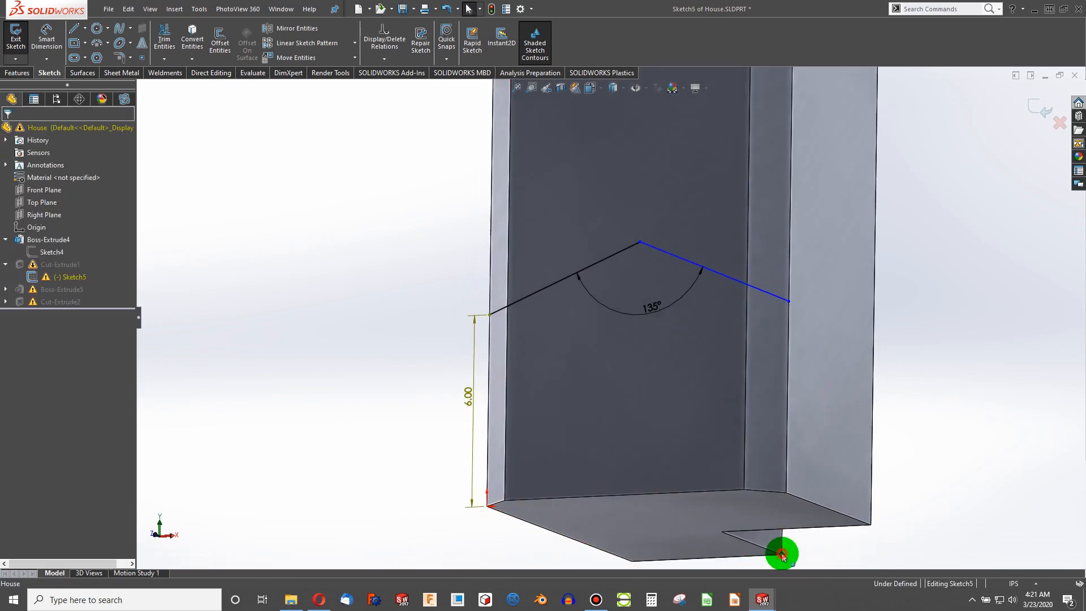
{"action": "left_click", "coordinate": [639, 242]}
{"action": "left_click", "coordinate": [11, 327]}
{"action": "left_click", "coordinate": [221, 367]}
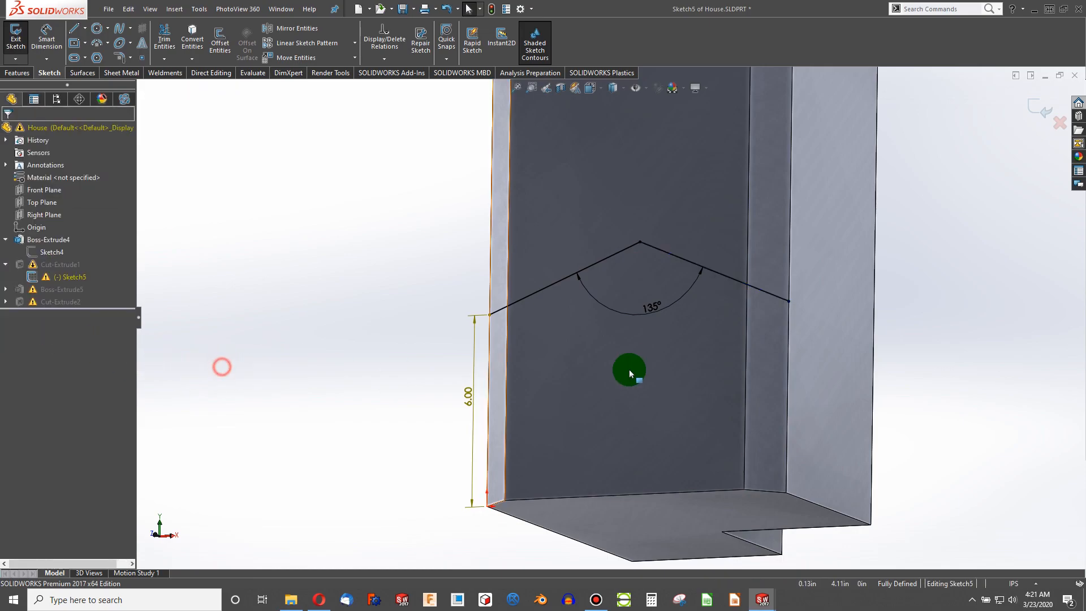
{"action": "left_click", "coordinate": [636, 270]}
{"action": "left_click", "coordinate": [405, 227]}
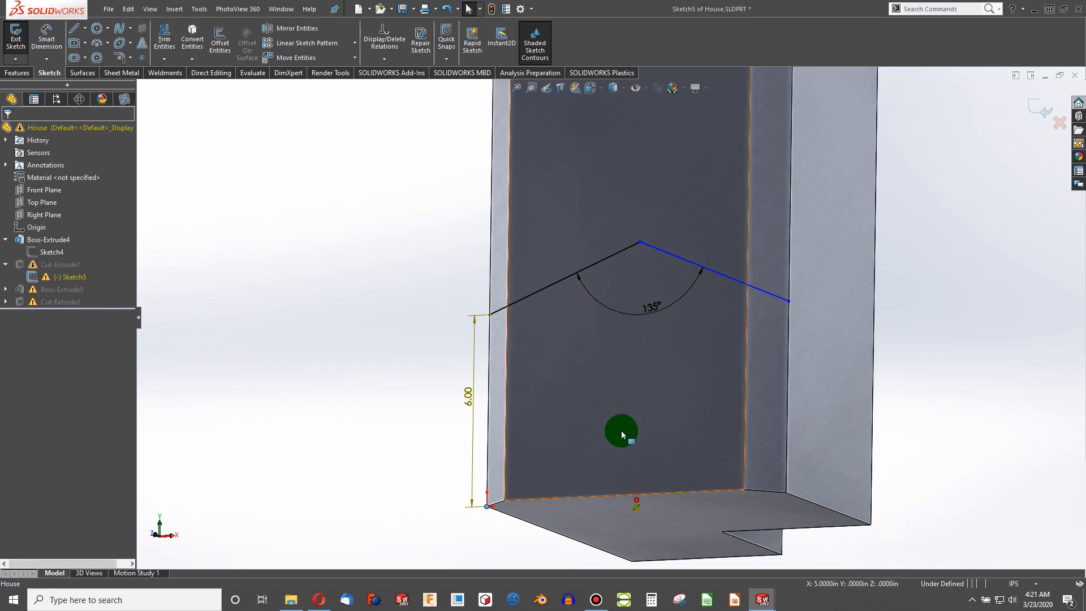
- Reattach the lower end of the vertical 6 in dimension to the house's bottom front corner
{"action": "left_click", "coordinate": [626, 242]}
{"action": "left_click", "coordinate": [51, 340]}
{"action": "left_click", "coordinate": [235, 346]}
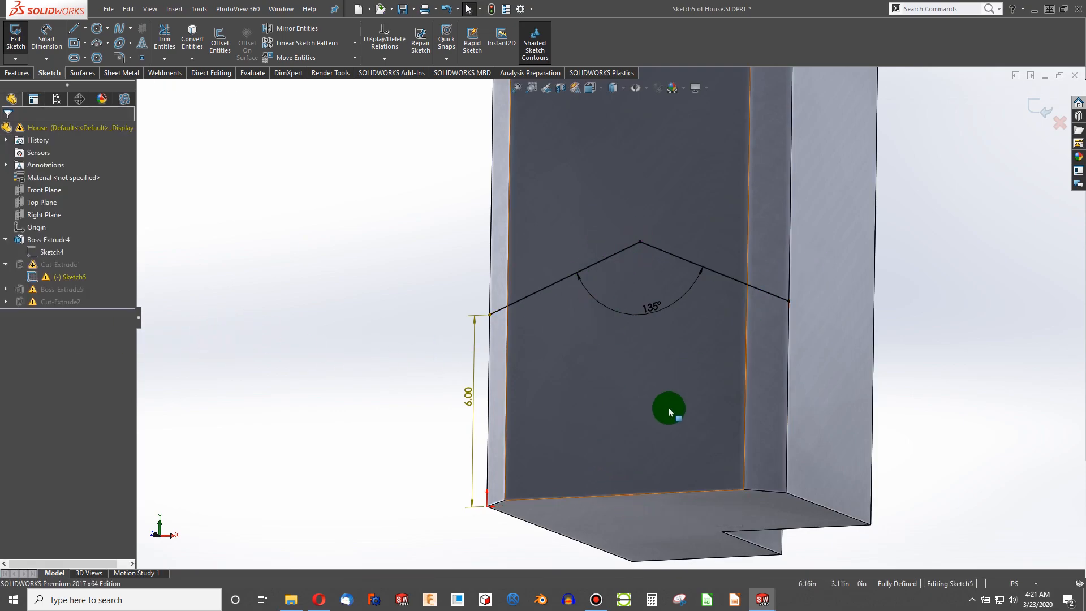
{"action": "left_click", "coordinate": [468, 396]}
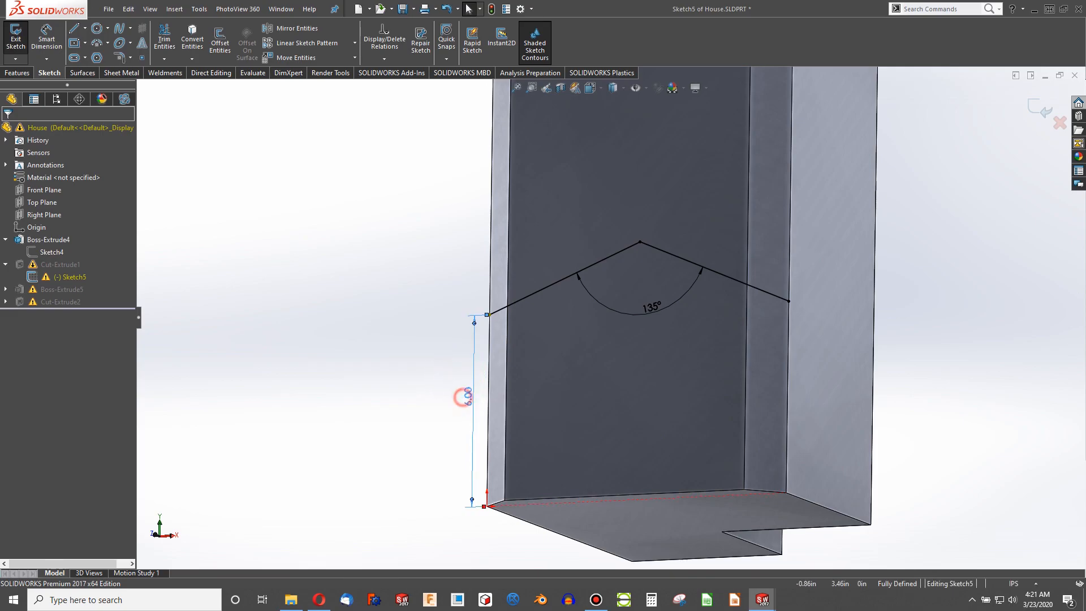
{"action": "scroll", "coordinate": [492, 553], "scroll_direction": "down", "scroll_amount": 2}
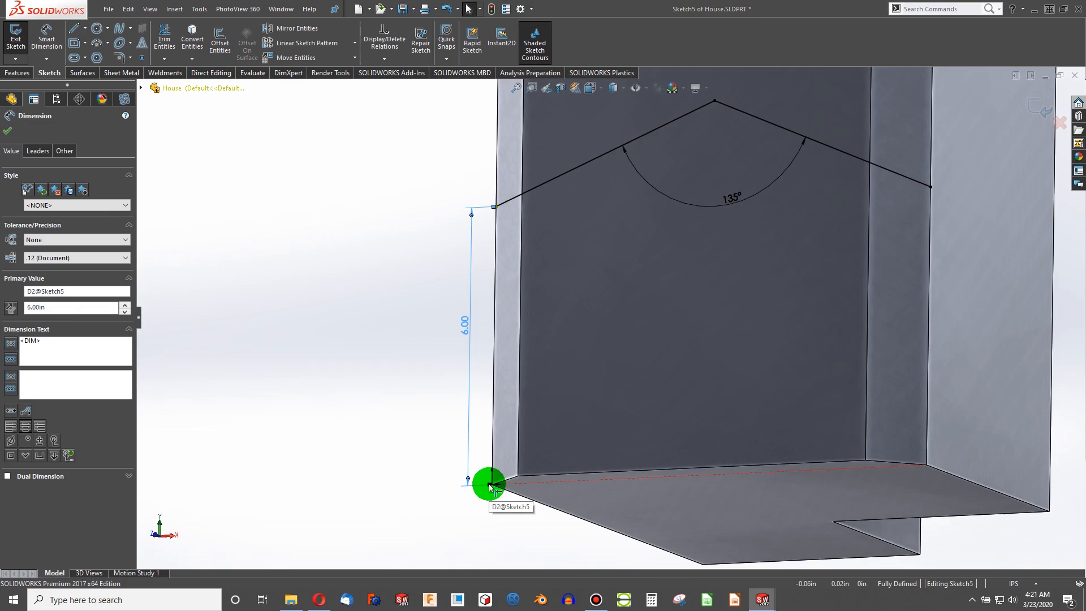
{"action": "left_click", "coordinate": [490, 487]}
{"action": "left_click", "coordinate": [471, 482]}
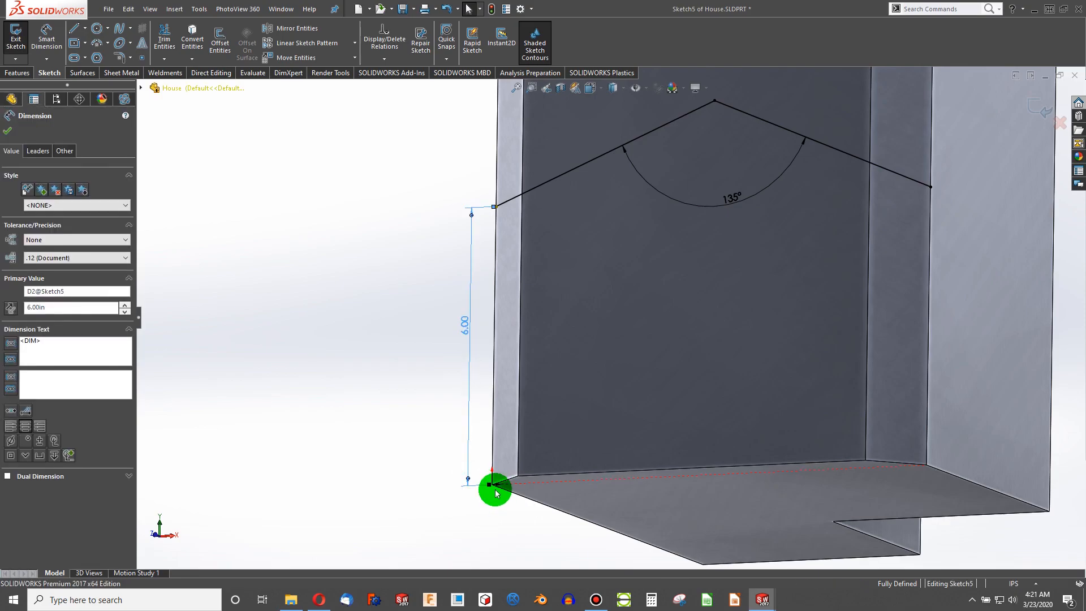
{"action": "mouse_move", "coordinate": [464, 501]}
{"action": "left_mouse_down"}
{"action": "mouse_move", "coordinate": [492, 535]}
{"action": "mouse_move", "coordinate": [516, 506]}
{"action": "mouse_move", "coordinate": [492, 485]}
{"action": "left_mouse_up"}
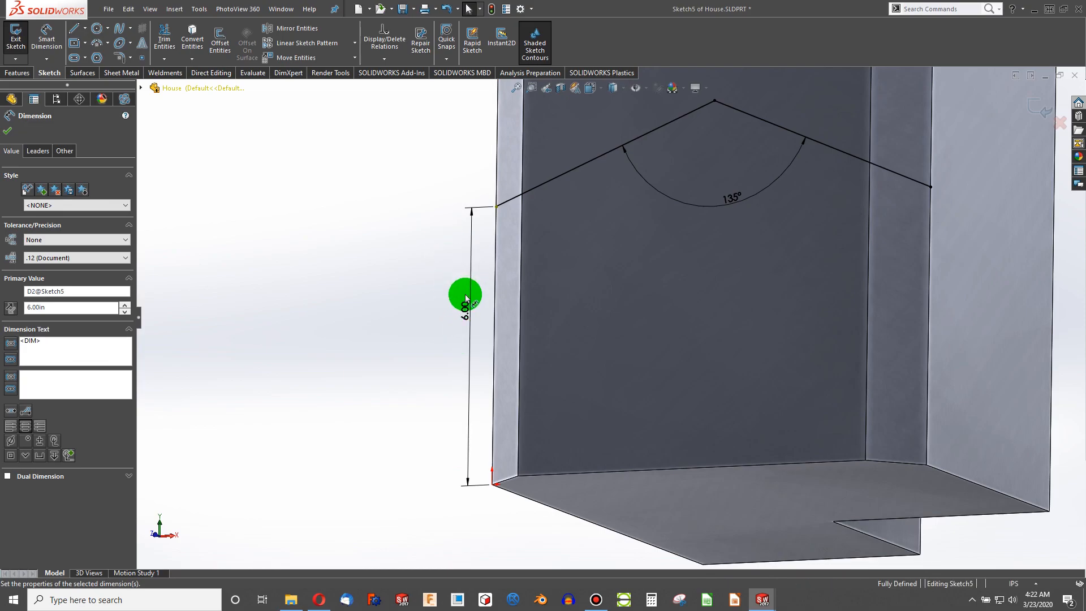
- Make the roof's left endpoint coincident with the house's front vertical corner edge
{"action": "left_click", "coordinate": [497, 208]}
{"action": "key", "text": "Delete"}
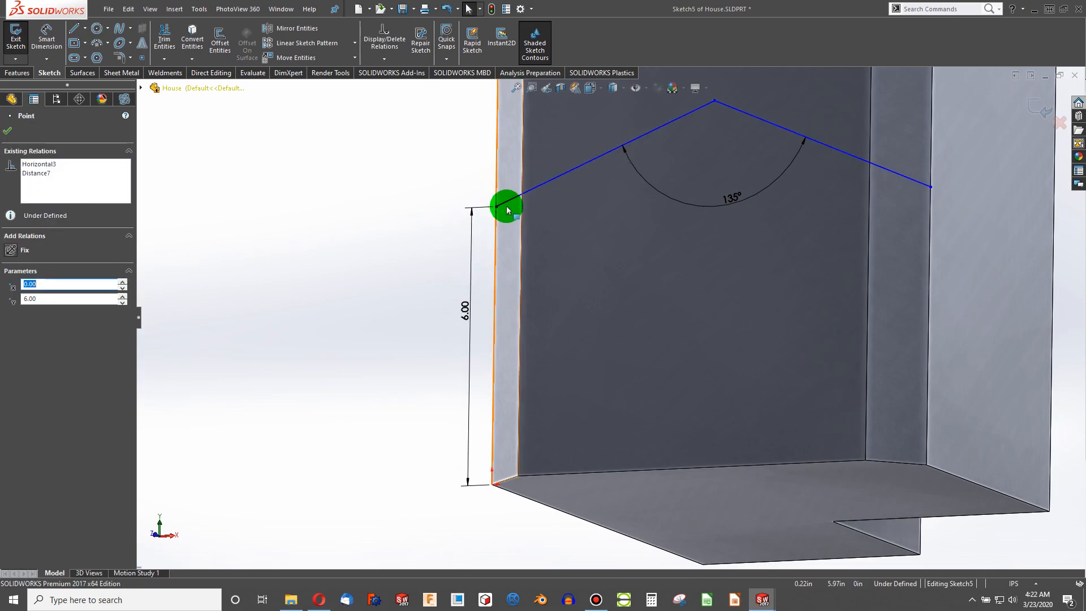
{"action": "left_click", "coordinate": [497, 208]}
{"action": "left_click", "coordinate": [496, 186], "text": "ctrl"}
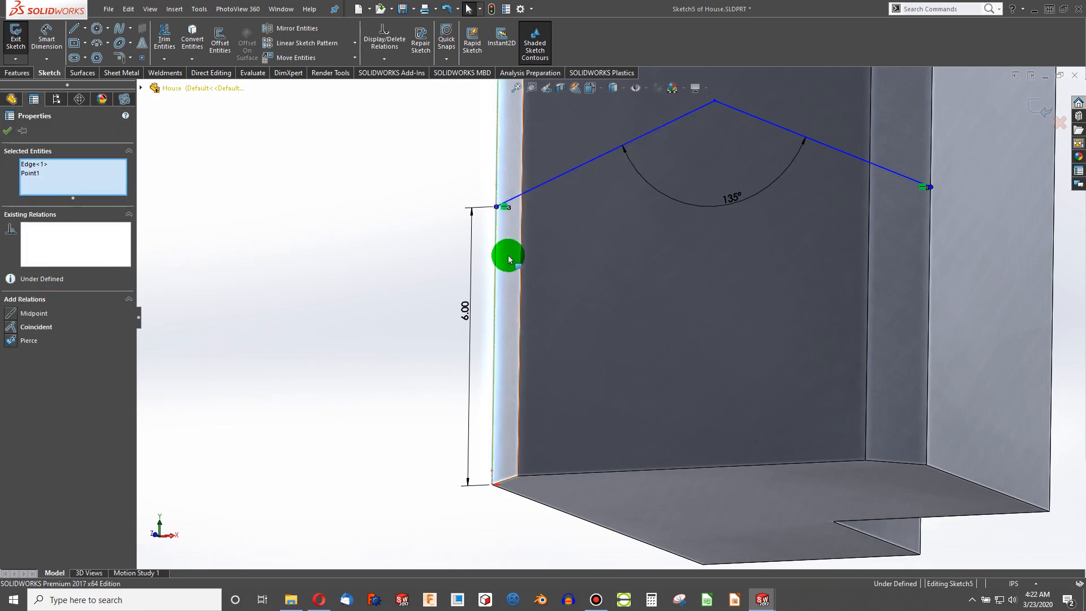
{"action": "left_click", "coordinate": [14, 326]}
- Remove the vertical relation from the roof's peak point
{"action": "mouse_move", "coordinate": [430, 329]}
{"action": "middle_mouse_down"}
{"action": "mouse_move", "coordinate": [577, 281]}
{"action": "mouse_move", "coordinate": [608, 369]}
{"action": "mouse_move", "coordinate": [676, 344]}
{"action": "mouse_move", "coordinate": [625, 402]}
{"action": "mouse_move", "coordinate": [650, 250]}
{"action": "middle_mouse_up"}
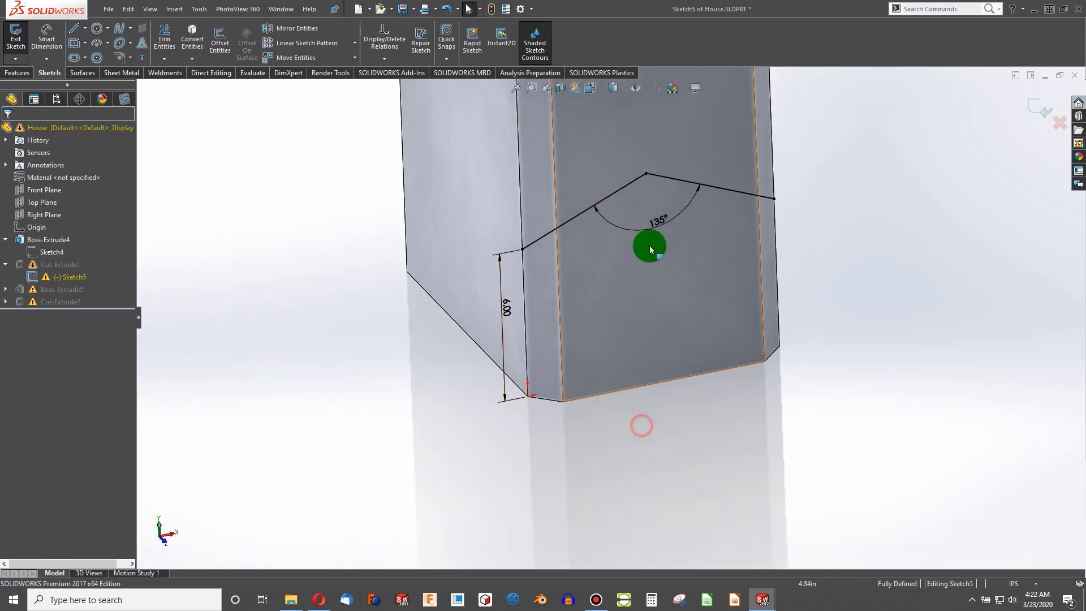
{"action": "left_click", "coordinate": [647, 180]}
{"action": "key", "text": "Delete"}
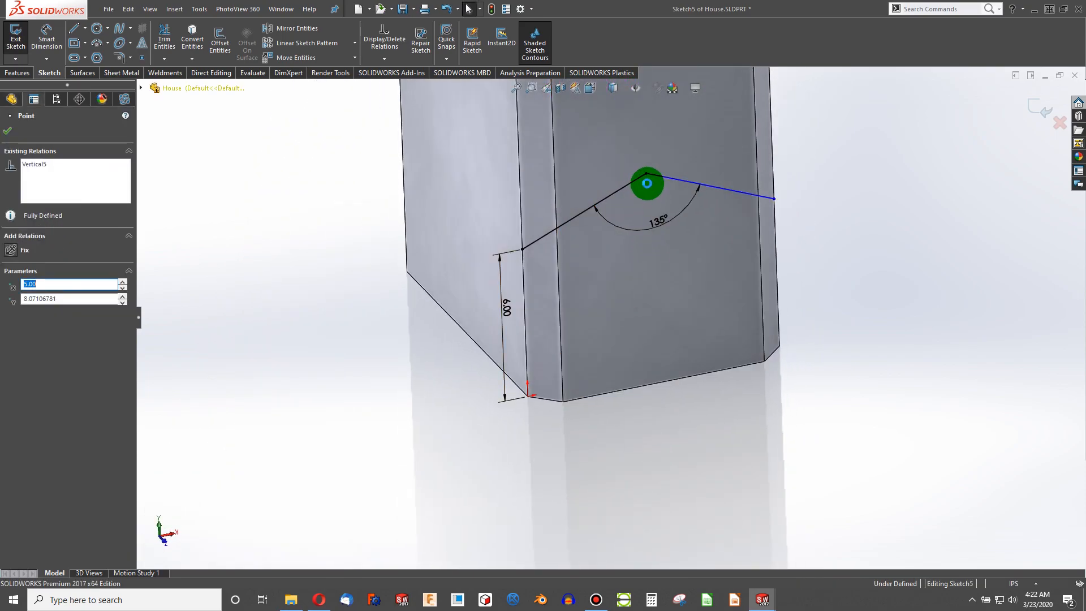
- Draw a construction centerline along the house's bottom front edge from corner to corner
{"action": "scroll", "coordinate": [656, 303], "scroll_direction": "down", "scroll_amount": 2}
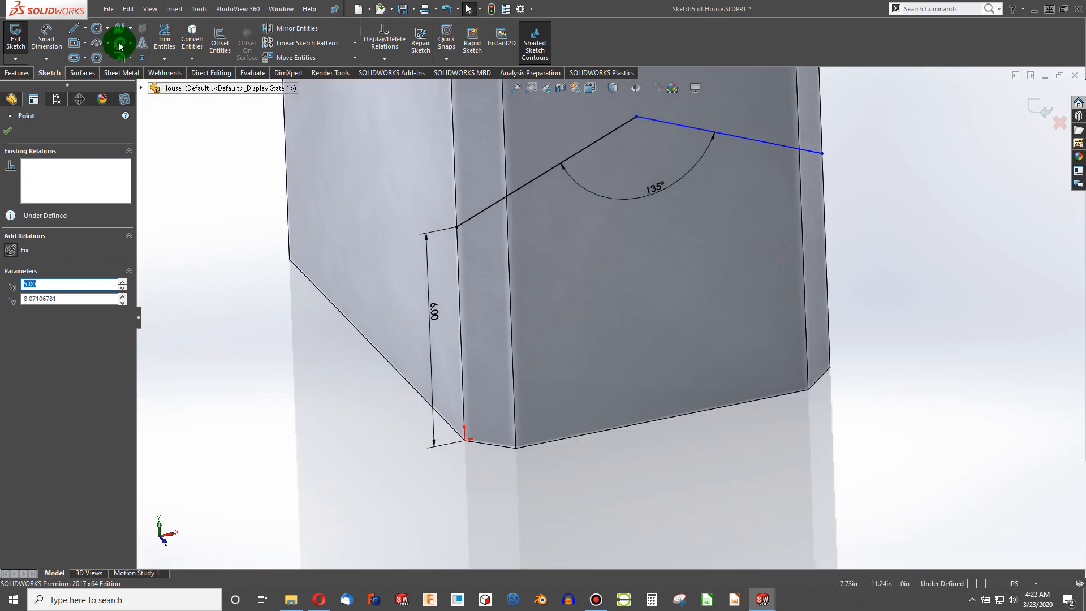
{"action": "left_click", "coordinate": [85, 28]}
{"action": "left_click", "coordinate": [86, 60]}
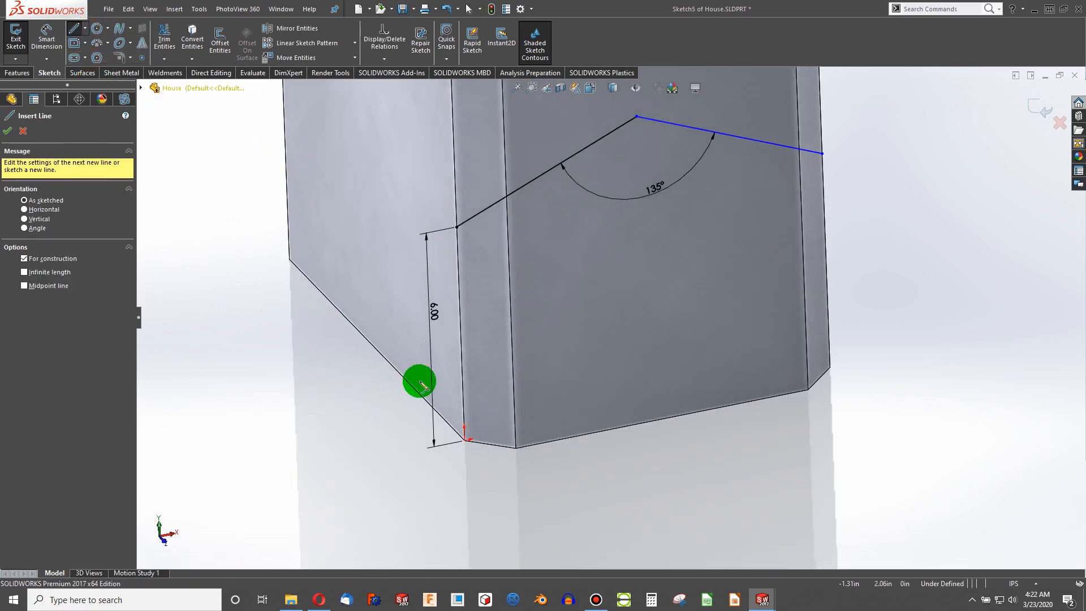
{"action": "left_click", "coordinate": [465, 441]}
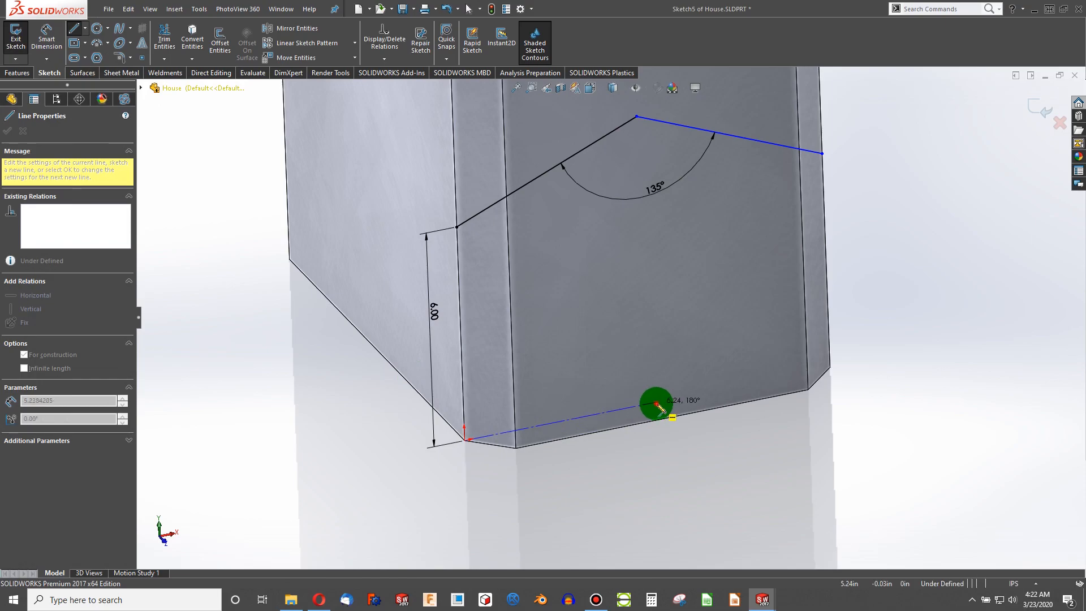
{"action": "left_click", "coordinate": [830, 368]}
{"action": "key", "text": "Escape"}
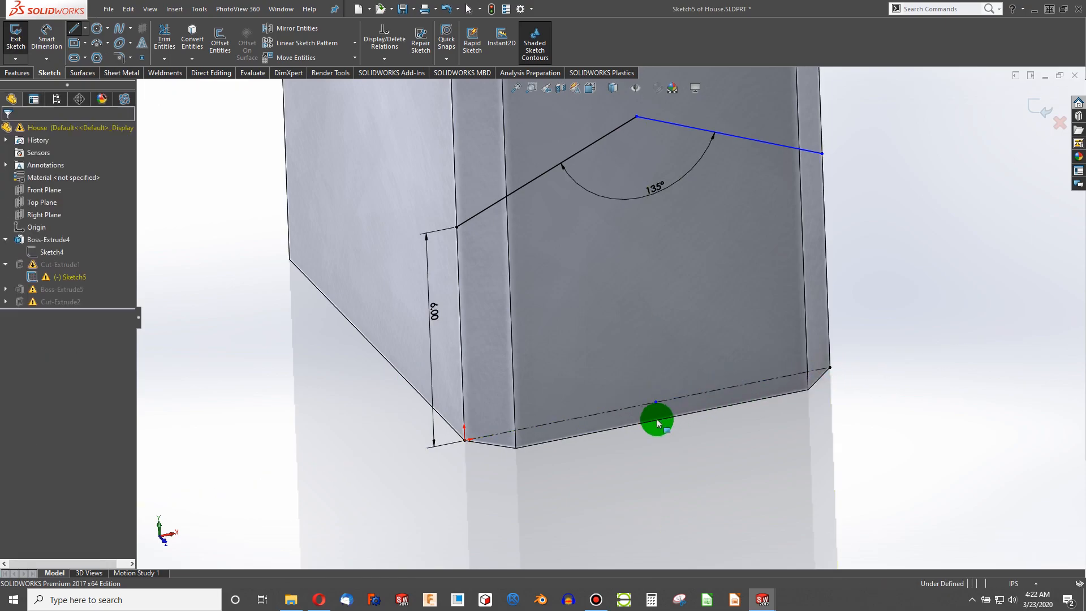
- Add an Equal relation between the two selected centerline segments along the bottom edge
{"action": "left_click", "coordinate": [636, 406]}
{"action": "left_click", "coordinate": [673, 399], "text": "ctrl"}
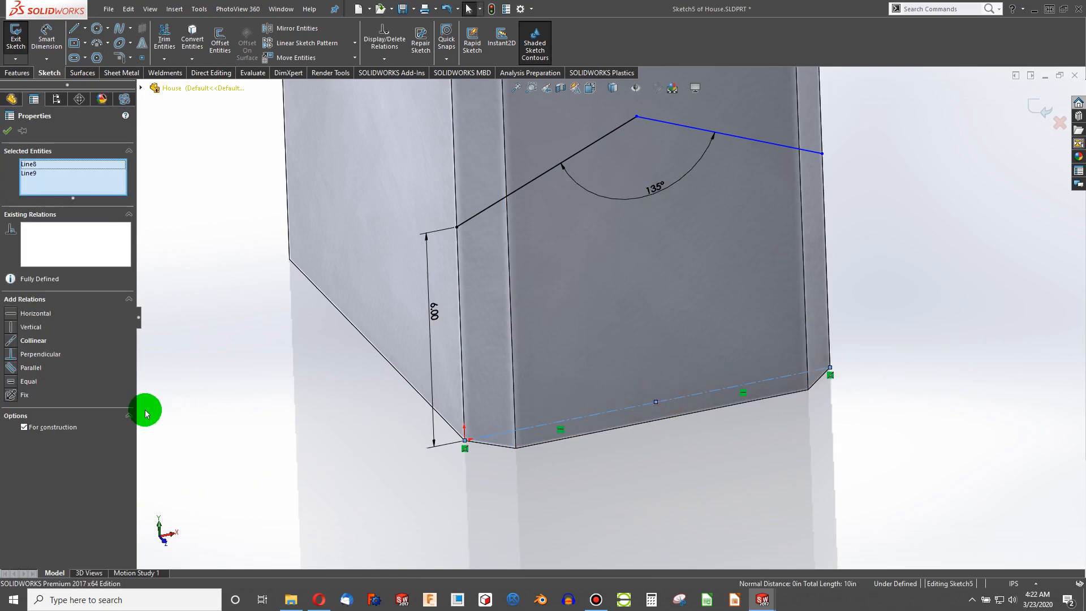
{"action": "left_click", "coordinate": [10, 381]}
{"action": "left_click", "coordinate": [404, 509]}
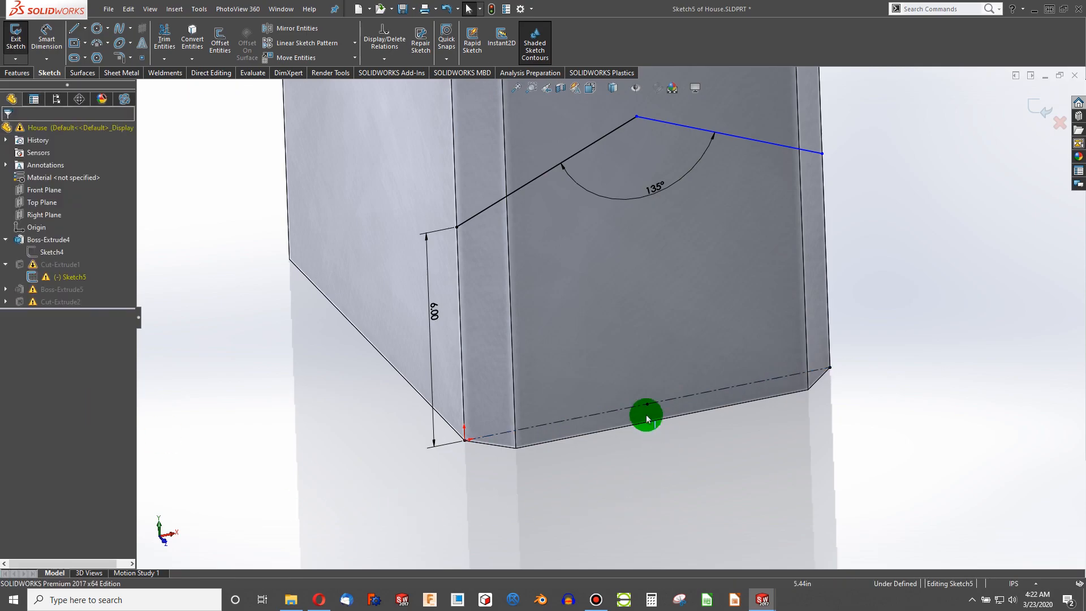
- Add a vertical relation between the roof's peak point and the centerline's midpoint
{"action": "left_click", "coordinate": [636, 116], "text": "ctrl"}
{"action": "left_click", "coordinate": [15, 328]}
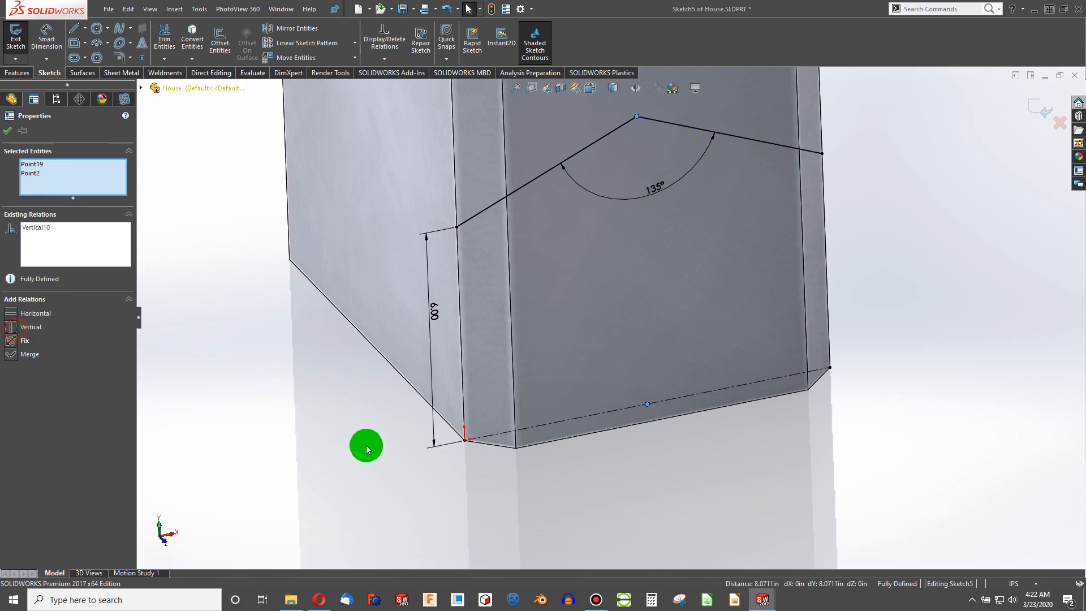
{"action": "left_click", "coordinate": [353, 440]}
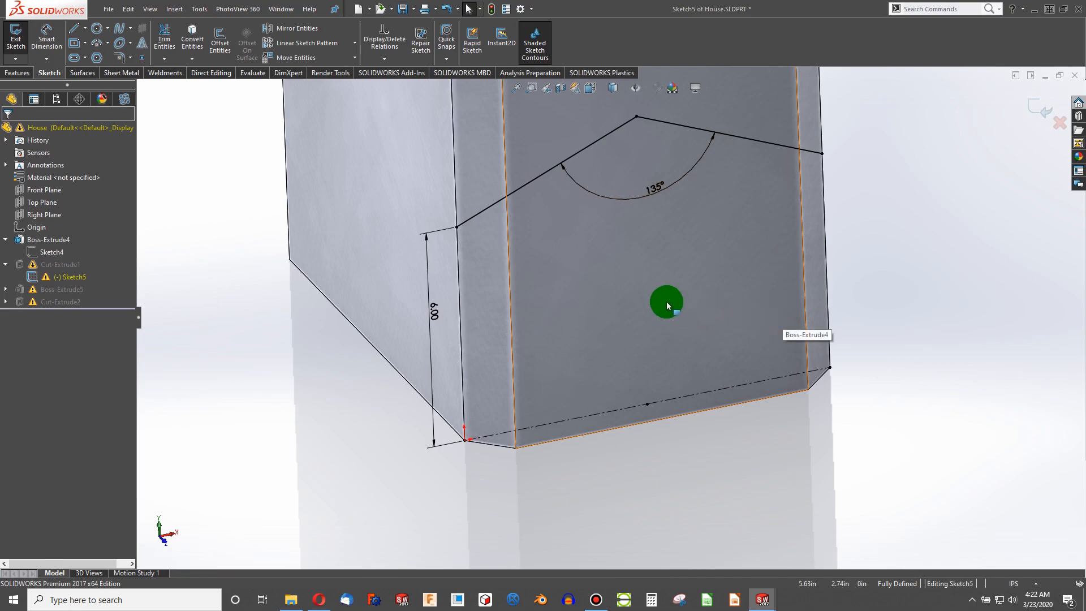
- Delete the sketch's dangling Midpoint relation through Display/Delete Relations filtered to dangling, then exit the sketch
{"action": "right_click", "coordinate": [592, 154]}
{"action": "left_click", "coordinate": [588, 153]}
{"action": "right_click", "coordinate": [584, 151]}
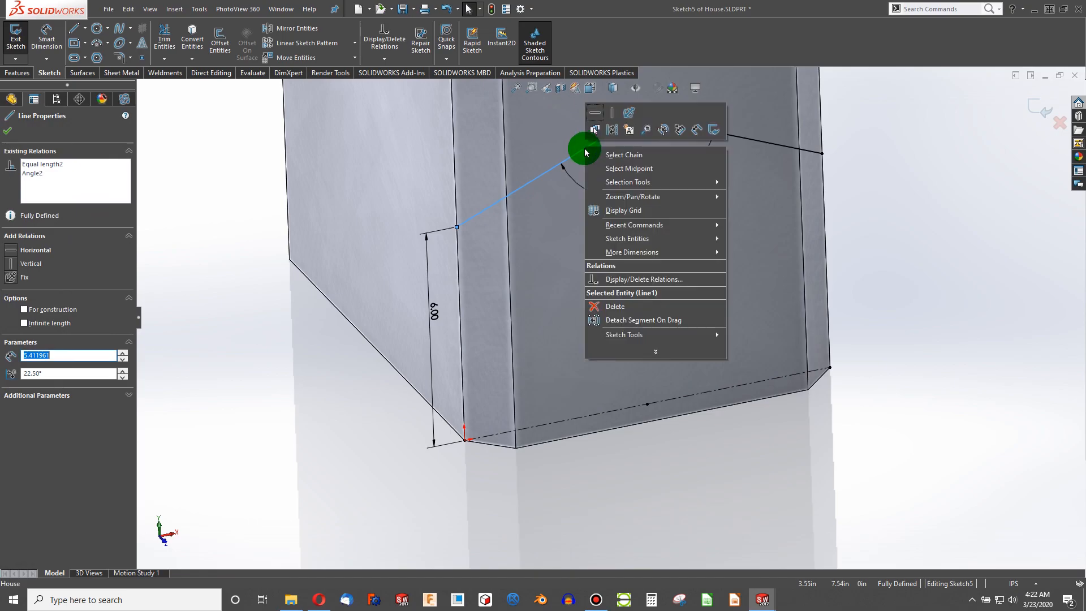
{"action": "mouse_move", "coordinate": [643, 236]}
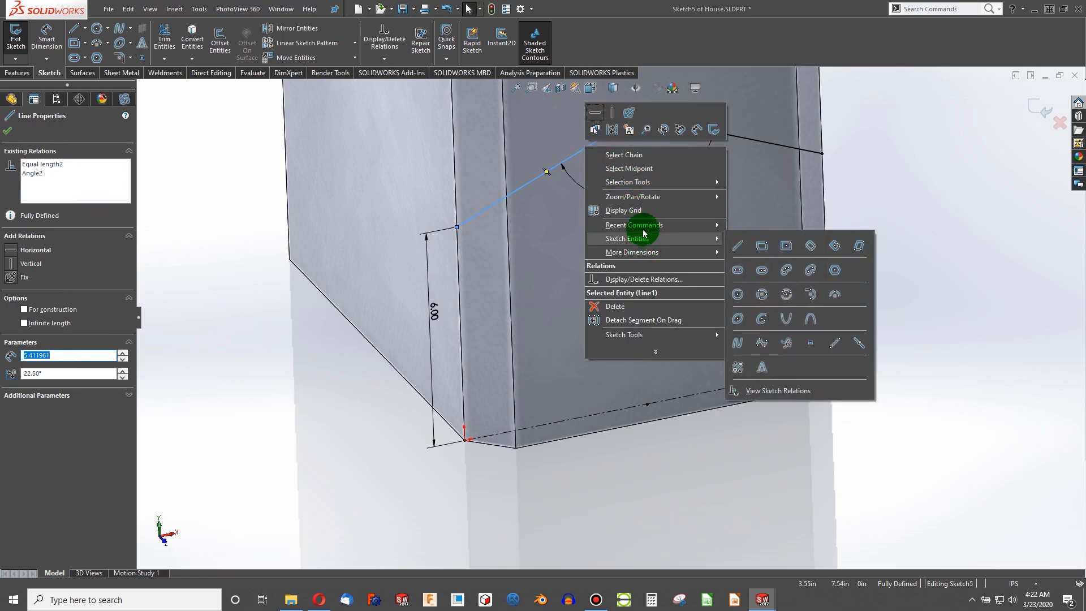
{"action": "left_click", "coordinate": [645, 278]}
{"action": "left_click", "coordinate": [104, 209]}
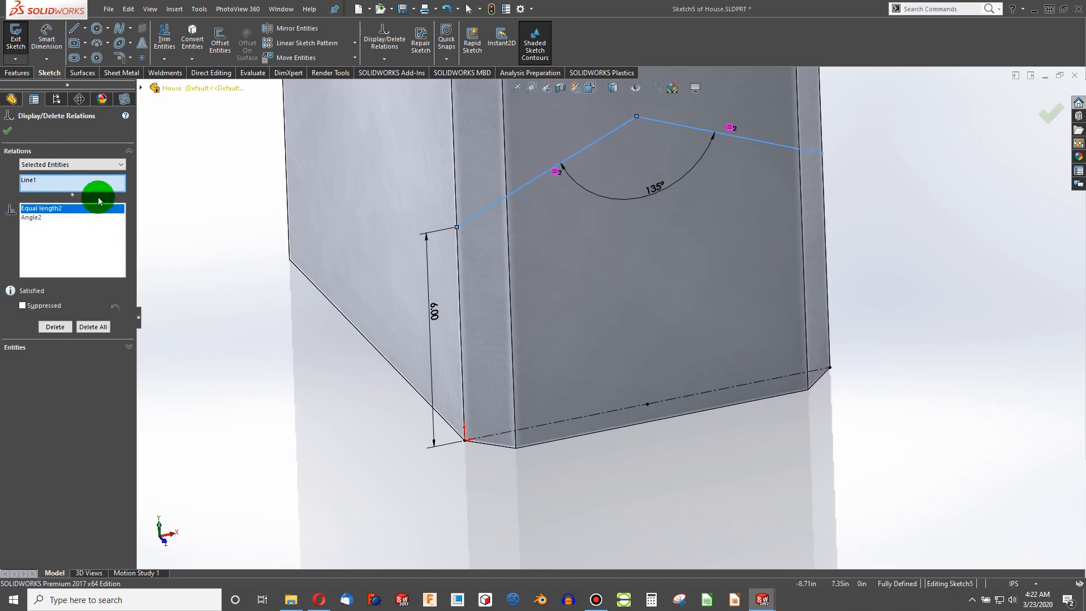
{"action": "left_click", "coordinate": [68, 164]}
{"action": "left_click", "coordinate": [56, 188]}
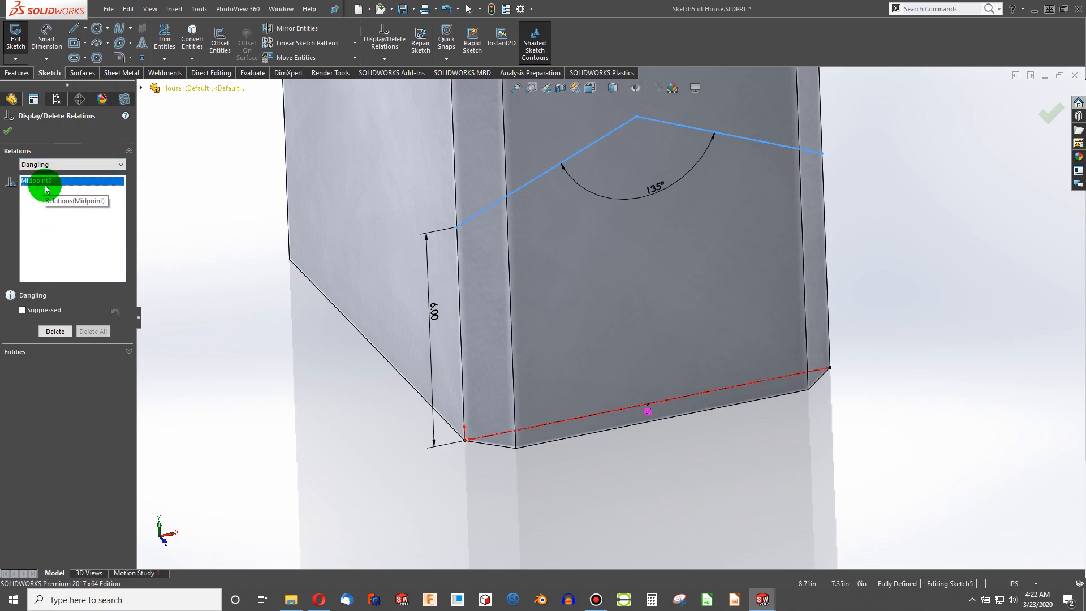
{"action": "left_click", "coordinate": [32, 180]}
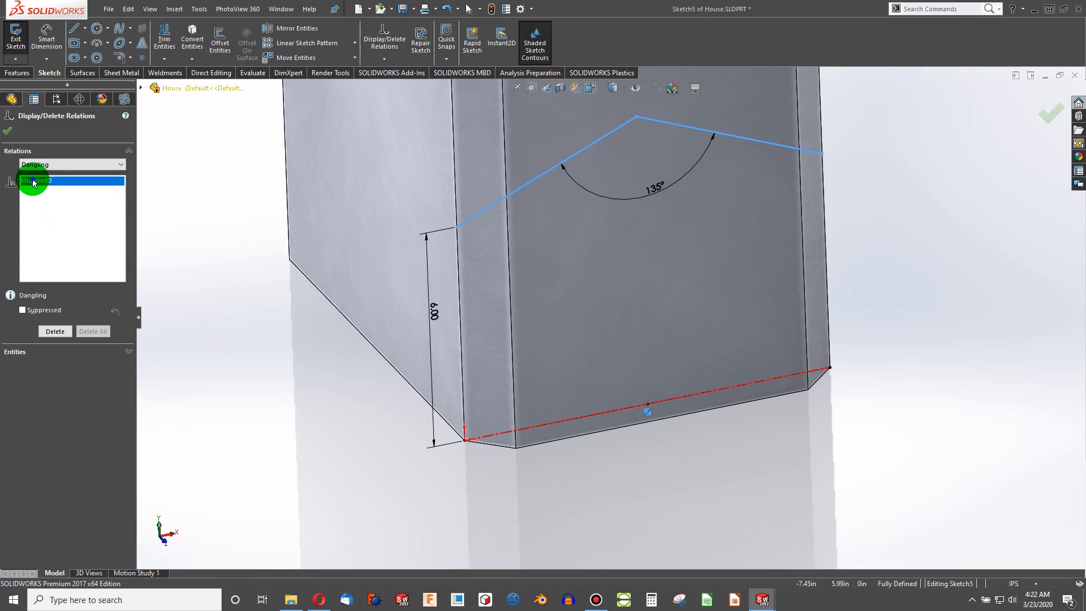
{"action": "key", "text": "Delete"}
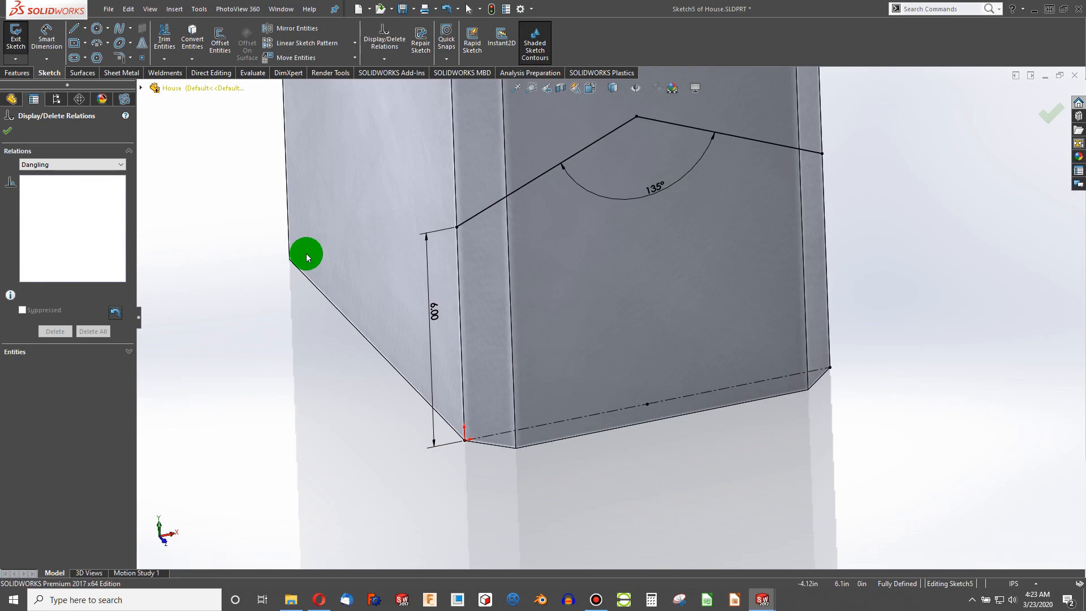
{"action": "left_click", "coordinate": [7, 134]}
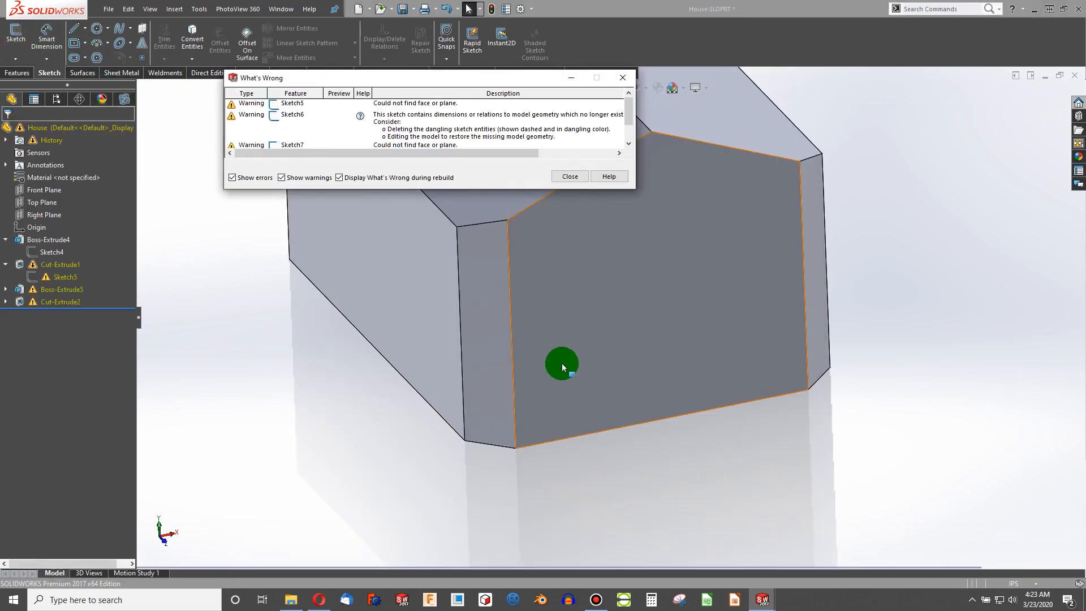
{"action": "left_click", "coordinate": [569, 176]}
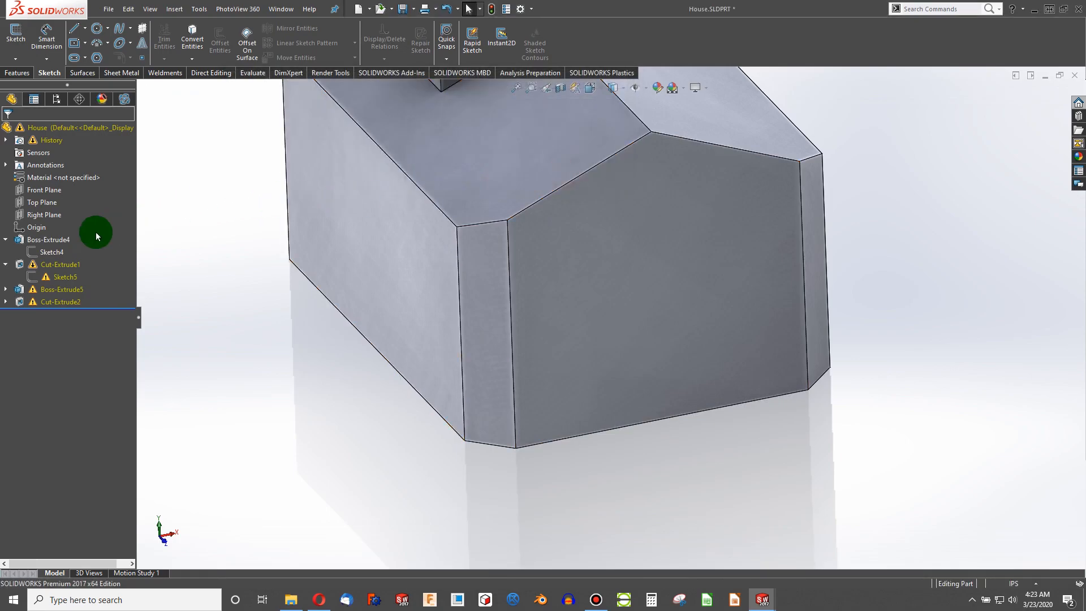
- Redefine Sketch5's missing sketch plane as the house's front face
{"action": "left_click", "coordinate": [61, 276]}
{"action": "left_click", "coordinate": [238, 303]}
{"action": "left_click", "coordinate": [68, 278]}
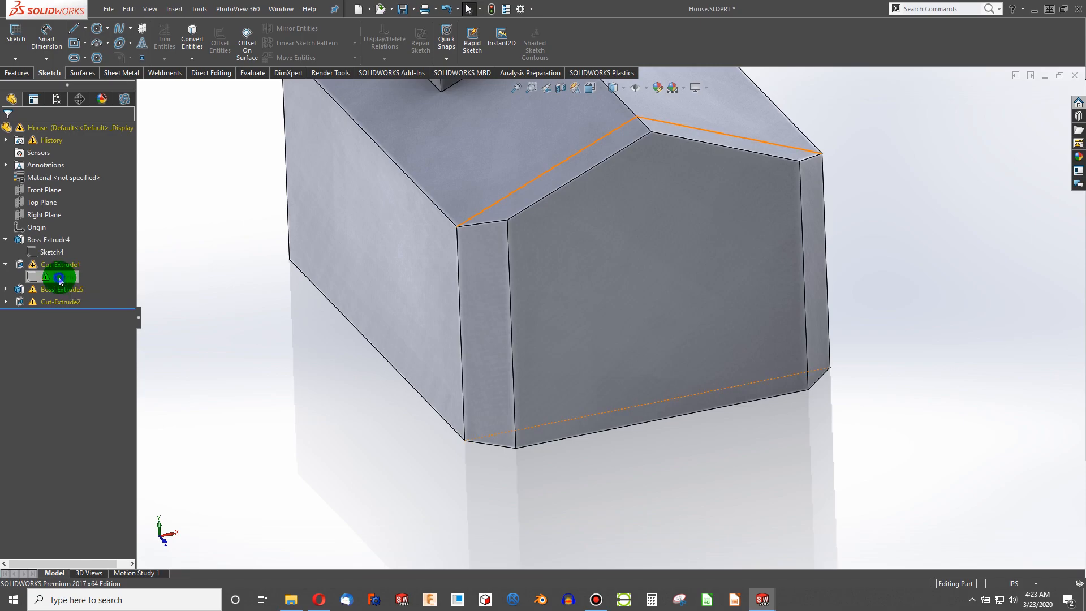
{"action": "right_click", "coordinate": [61, 281]}
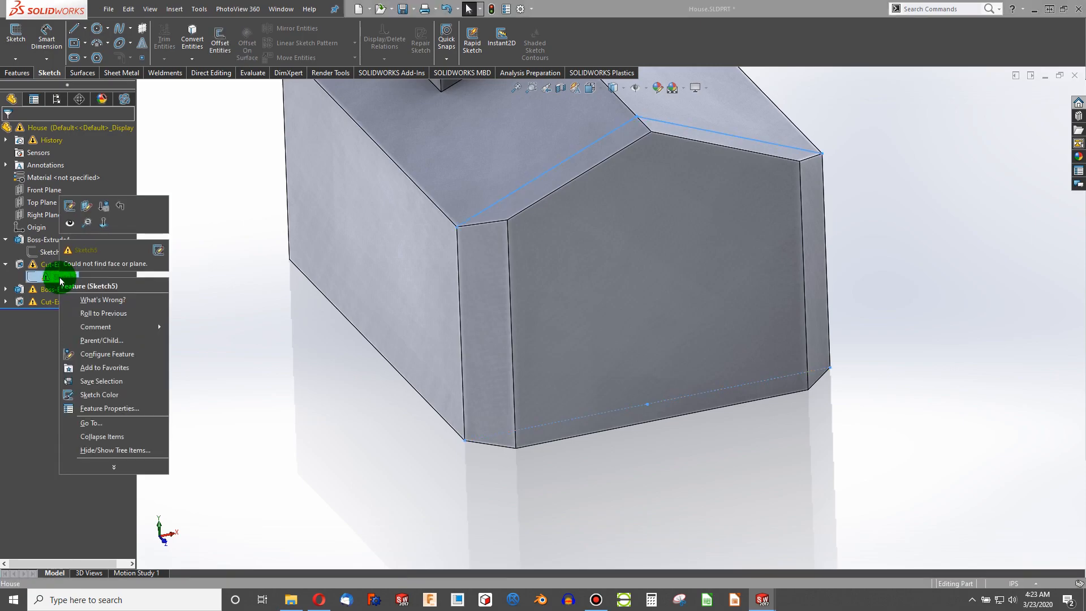
{"action": "left_click", "coordinate": [89, 210]}
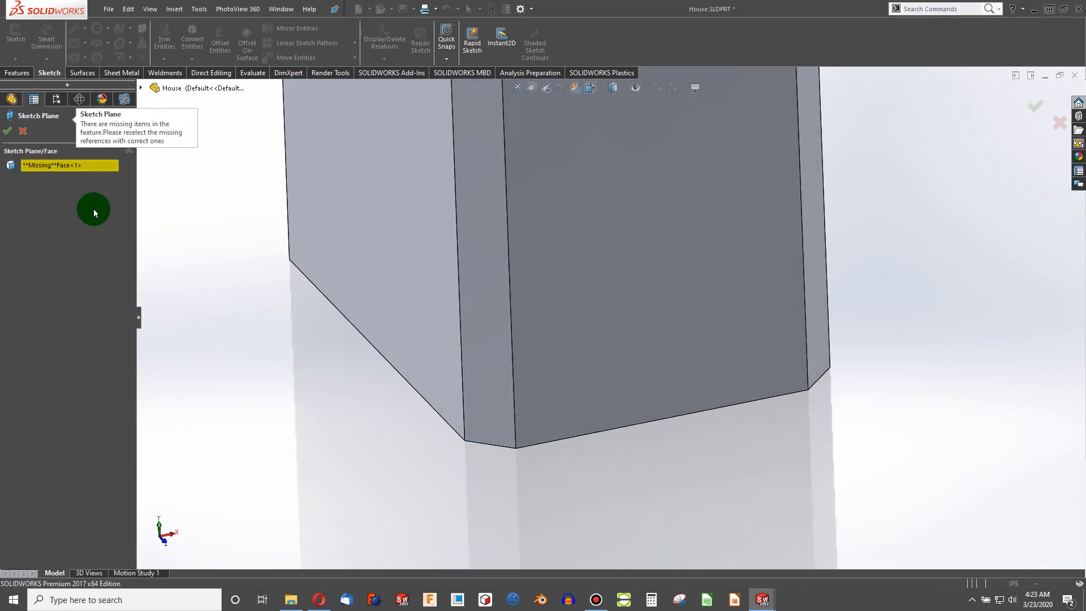
{"action": "left_click", "coordinate": [578, 256]}
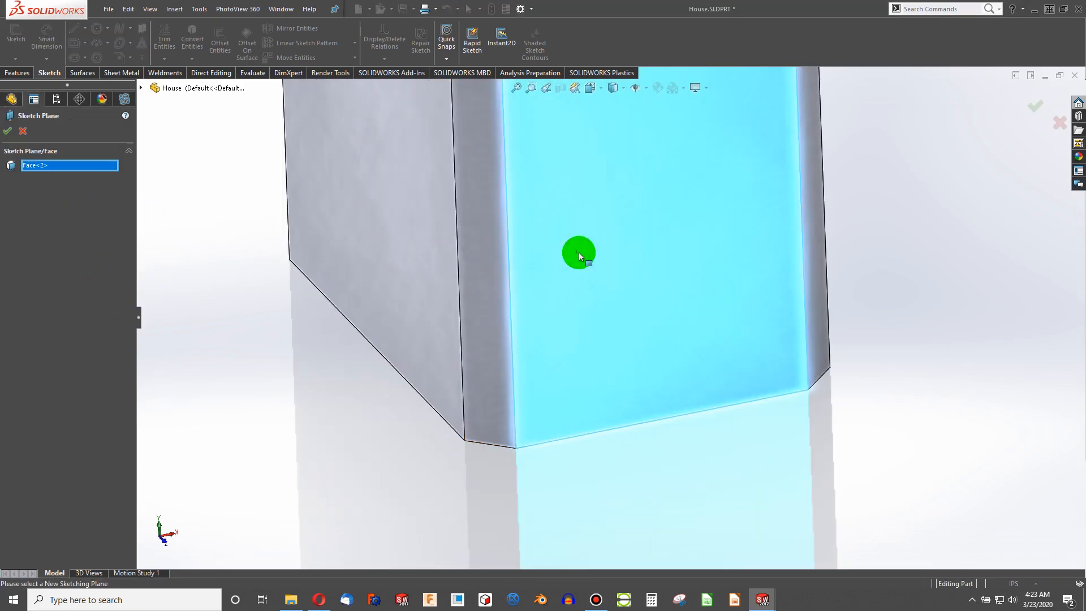
{"action": "left_click", "coordinate": [8, 132]}
{"action": "left_click", "coordinate": [577, 164]}
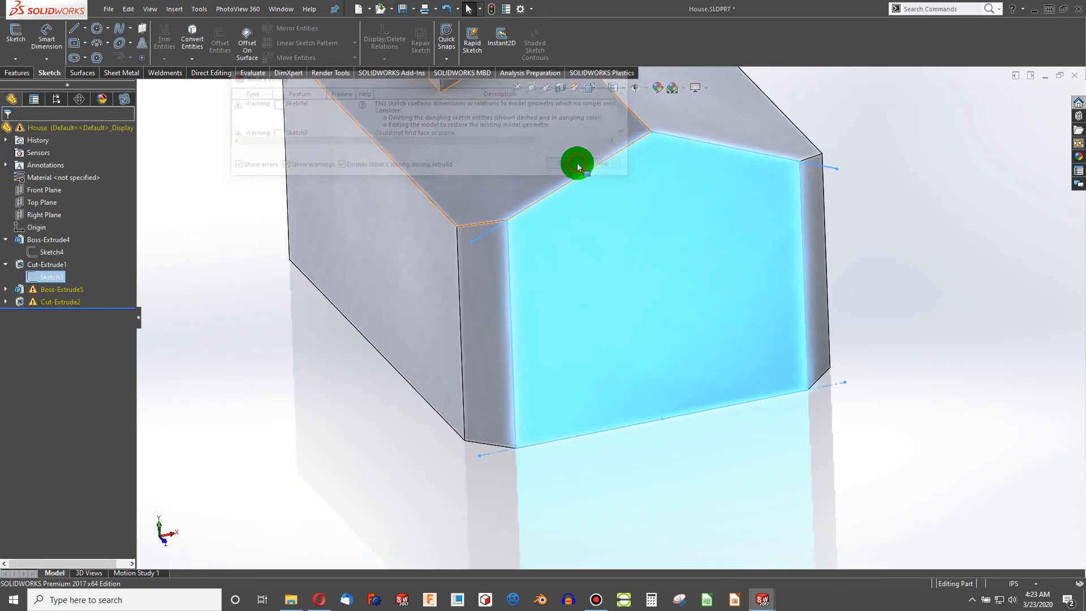
{"action": "left_click", "coordinate": [298, 229]}
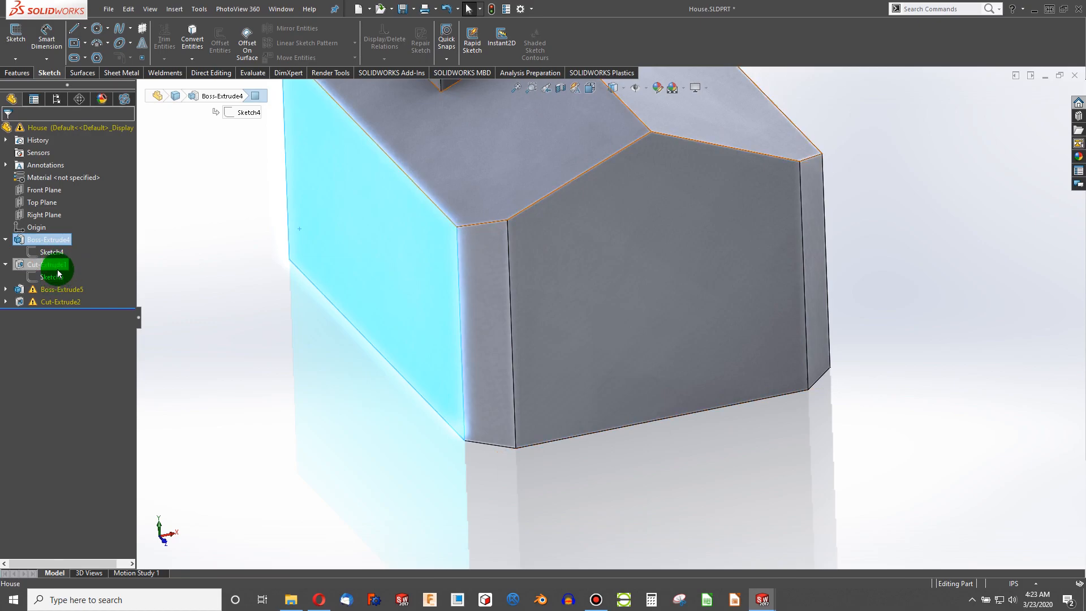
- Edit Sketch6 and reattach the dangling 8.00 dimension's endpoint to the house's front corner vertex, then exit the sketch
{"action": "left_click", "coordinate": [5, 289]}
{"action": "left_click", "coordinate": [49, 302]}
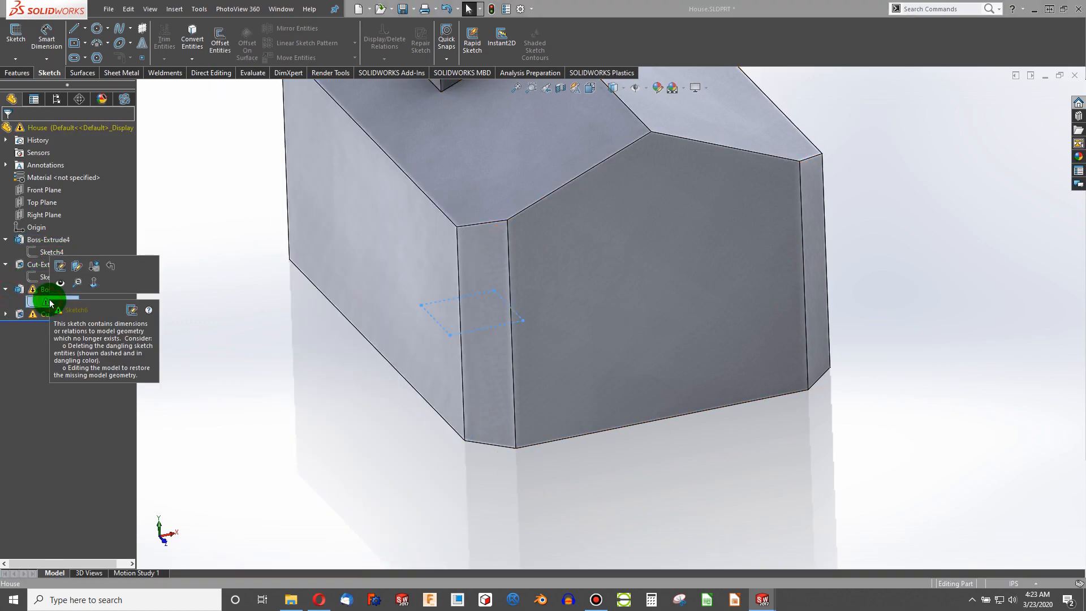
{"action": "left_click", "coordinate": [61, 266]}
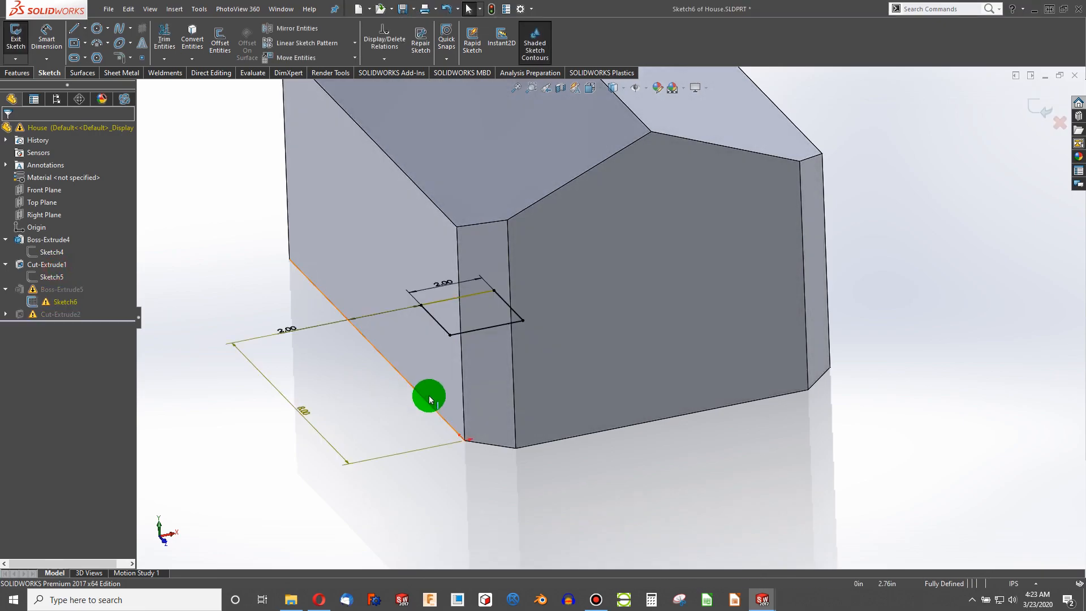
{"action": "mouse_move", "coordinate": [397, 424]}
{"action": "middle_mouse_down"}
{"action": "mouse_move", "coordinate": [428, 426]}
{"action": "mouse_move", "coordinate": [417, 526]}
{"action": "mouse_move", "coordinate": [290, 432]}
{"action": "middle_mouse_up"}
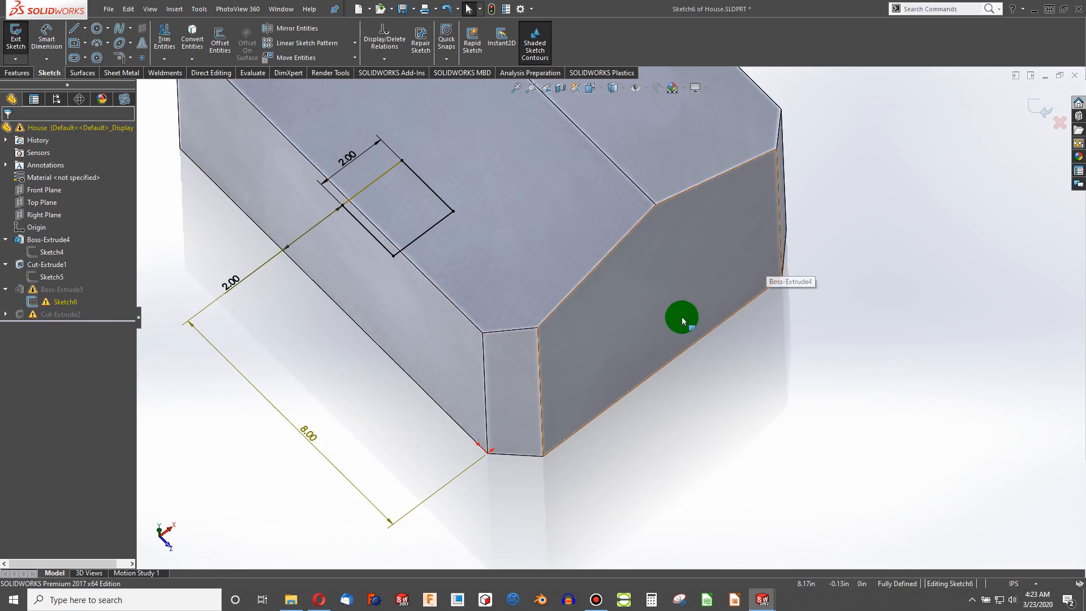
{"action": "left_click", "coordinate": [458, 482]}
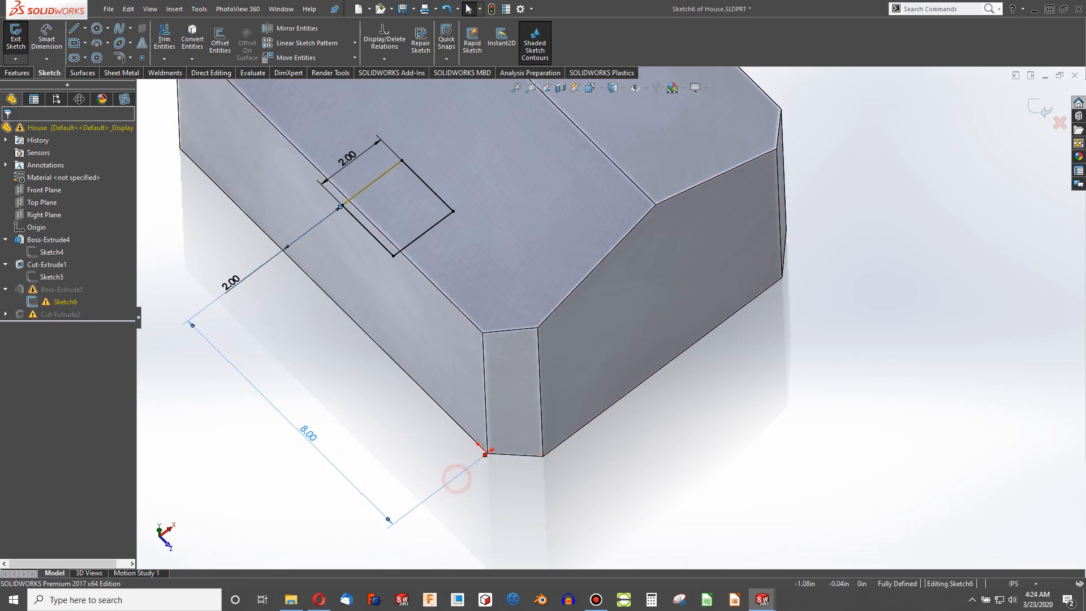
{"action": "mouse_move", "coordinate": [478, 465]}
{"action": "left_mouse_down"}
{"action": "mouse_move", "coordinate": [484, 493]}
{"action": "mouse_move", "coordinate": [489, 451]}
{"action": "mouse_move", "coordinate": [474, 472]}
{"action": "mouse_move", "coordinate": [488, 453]}
{"action": "left_mouse_up"}
{"action": "left_click", "coordinate": [494, 489]}
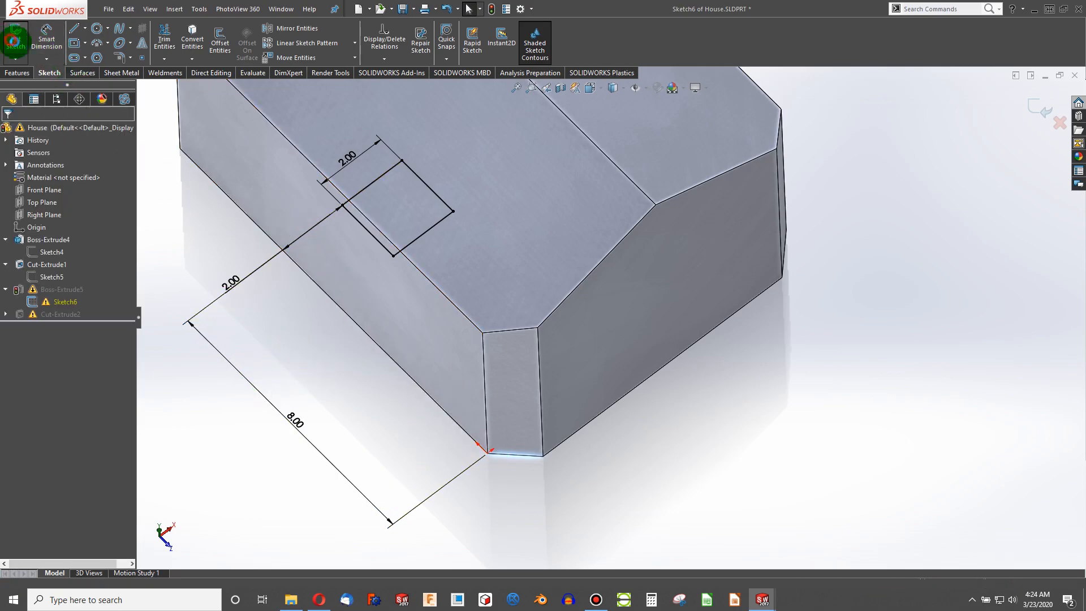
{"action": "left_click", "coordinate": [16, 39]}
{"action": "left_click", "coordinate": [559, 163]}
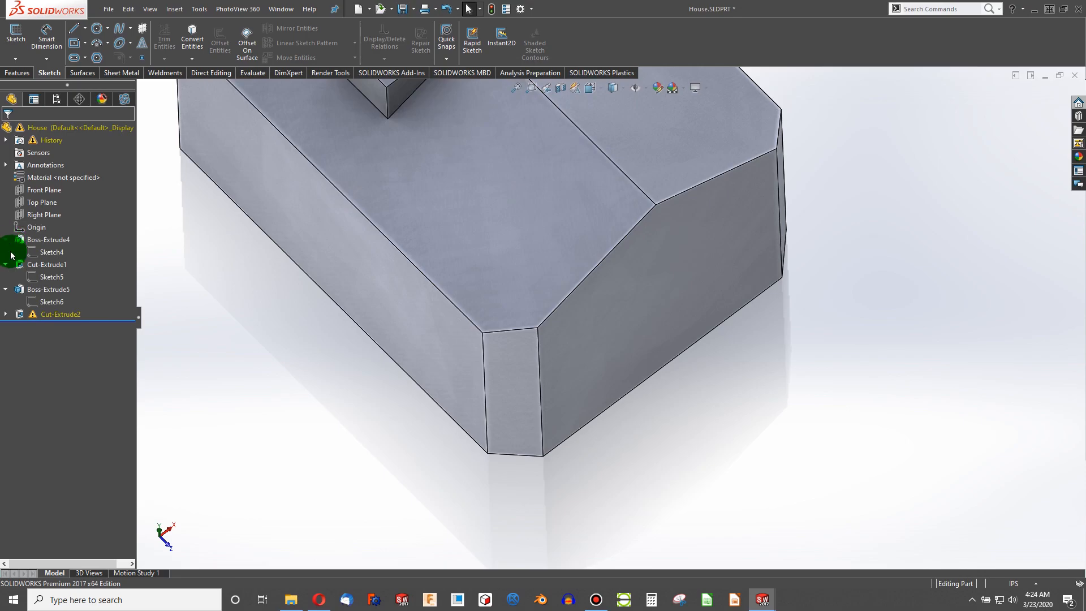
- Inspect Sketch6 and the Cut-Extrude2 feature's Sketch7 on the house's gable face
{"action": "left_click", "coordinate": [41, 303]}
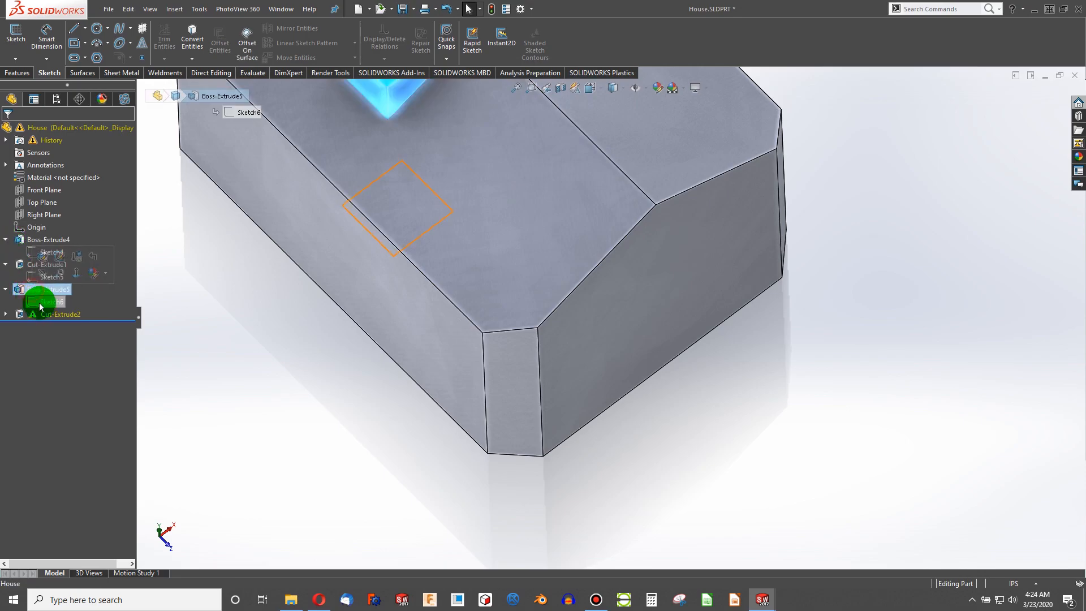
{"action": "left_click", "coordinate": [6, 316]}
{"action": "scroll", "coordinate": [565, 292], "scroll_direction": "down", "scroll_amount": 4}
{"action": "mouse_move", "coordinate": [580, 275]}
{"action": "middle_mouse_down"}
{"action": "mouse_move", "coordinate": [588, 259]}
{"action": "mouse_move", "coordinate": [592, 290]}
{"action": "middle_mouse_up"}
{"action": "scroll", "coordinate": [610, 316], "scroll_direction": "up", "scroll_amount": 4}
{"action": "left_click", "coordinate": [639, 351]}
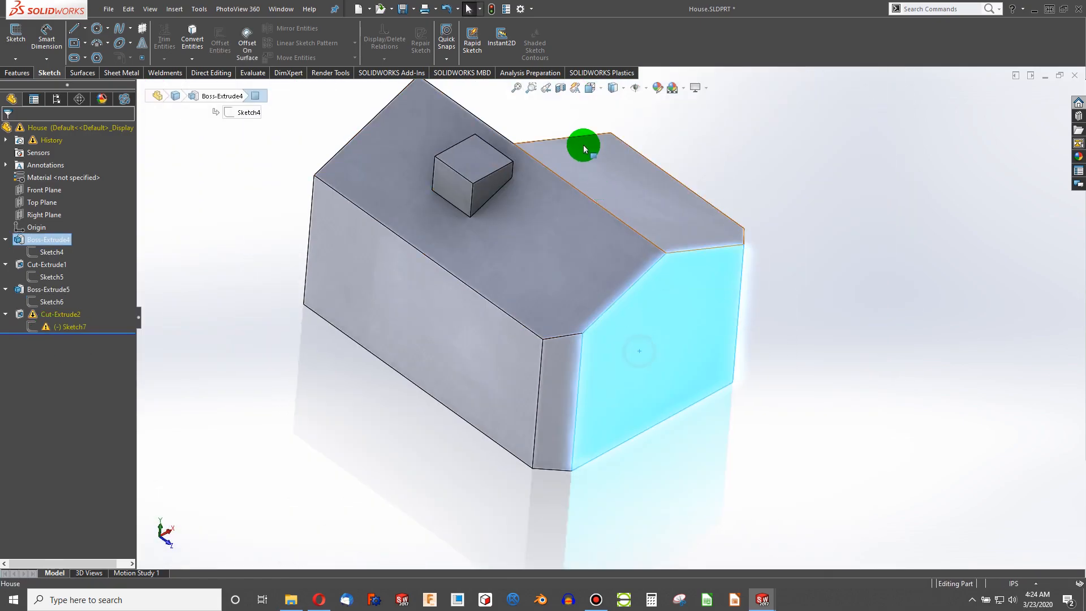
{"action": "left_click_drag", "start_coordinate": [684, 342], "coordinate": [717, 390]}
{"action": "left_click", "coordinate": [20, 131]}
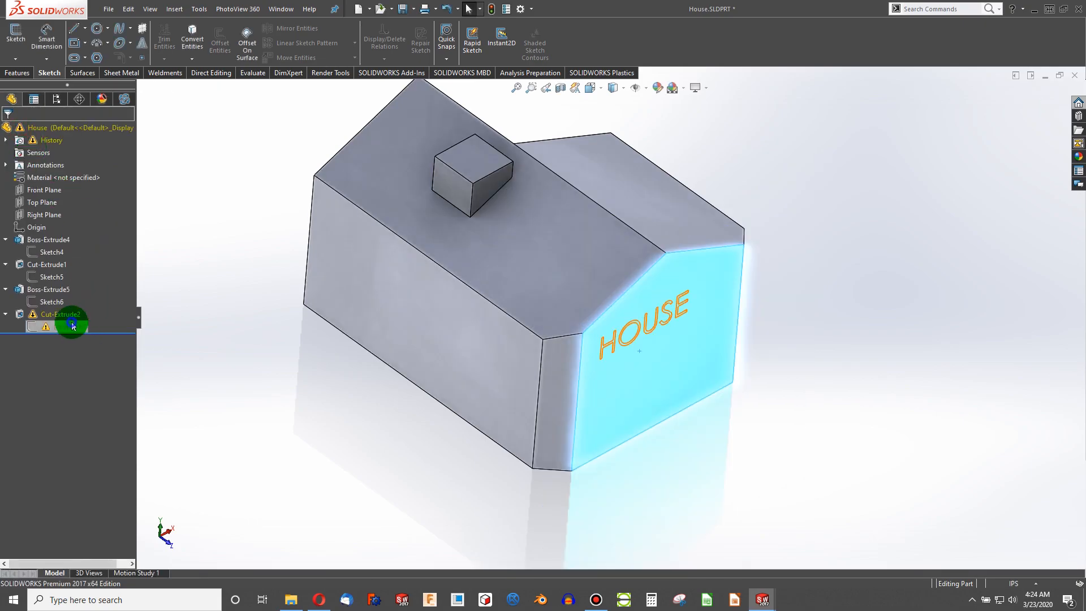
- Redefine Sketch7's sketch plane as the house's gable front face
{"action": "right_click", "coordinate": [73, 313]}
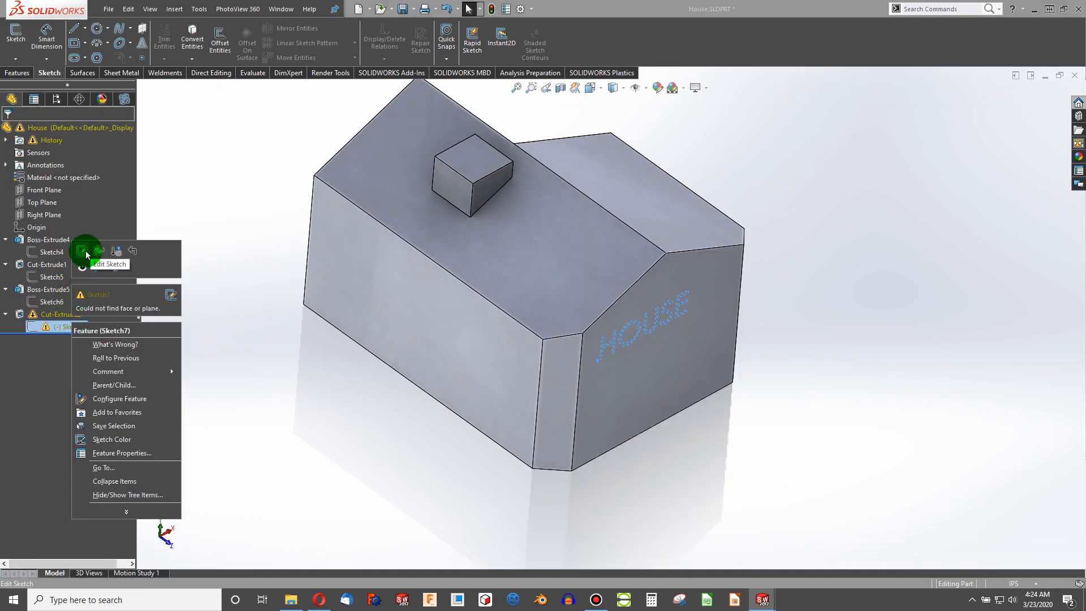
{"action": "left_click", "coordinate": [101, 255]}
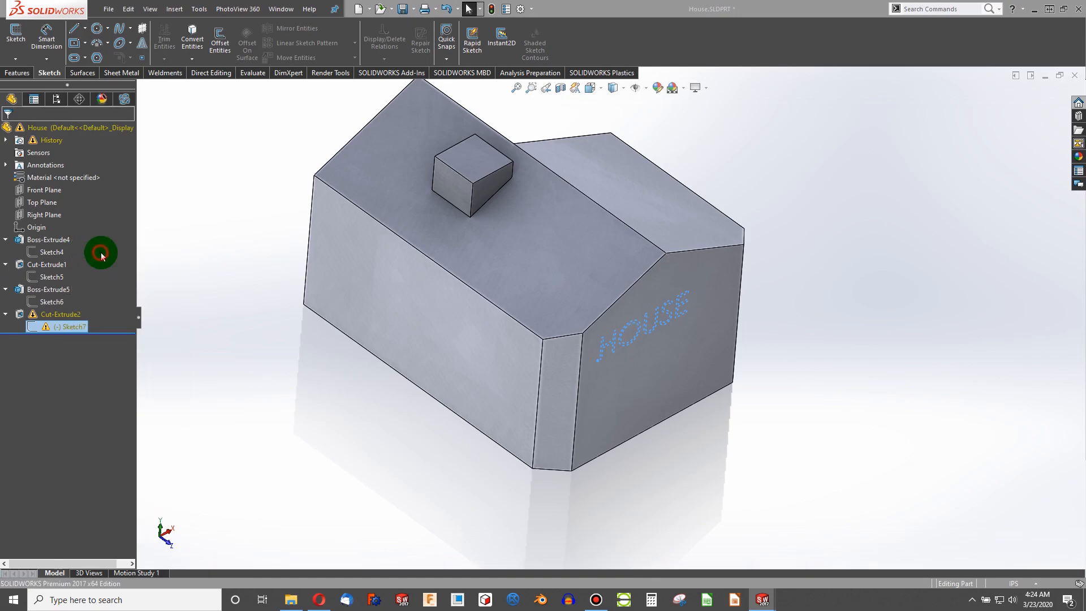
{"action": "left_click", "coordinate": [629, 400]}
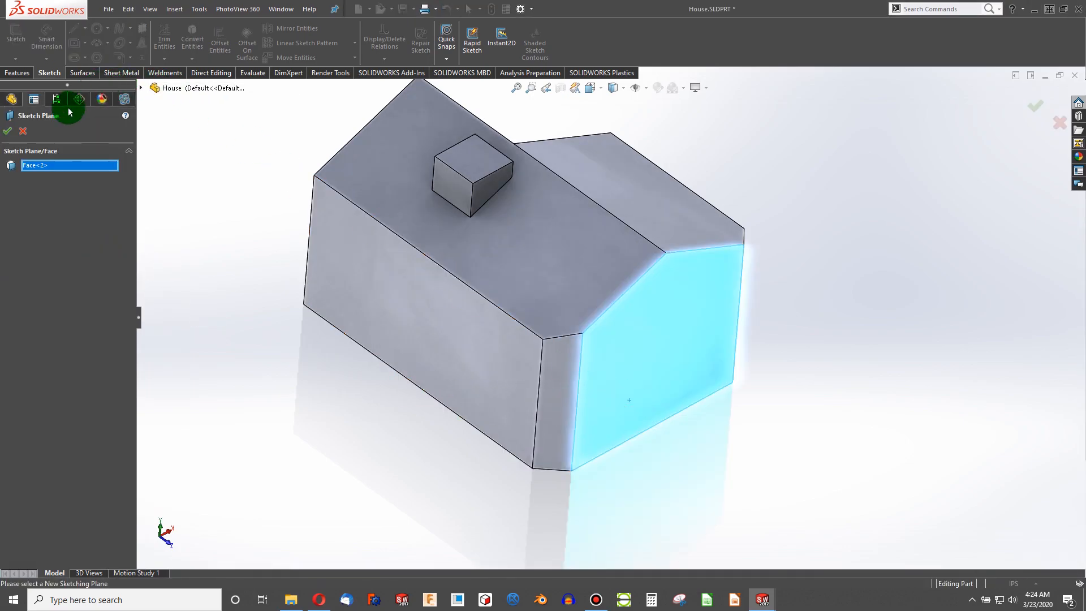
{"action": "left_click", "coordinate": [9, 133]}
- Switch to House Assembly and close the What's Wrong dialog
{"action": "left_click", "coordinate": [439, 371]}
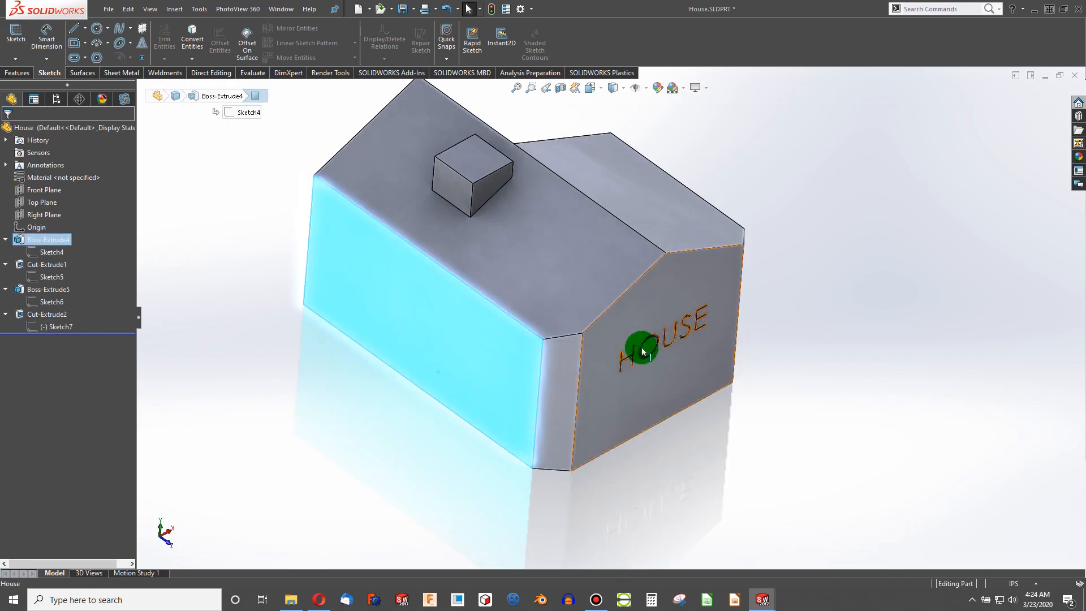
{"action": "left_click", "coordinate": [761, 596]}
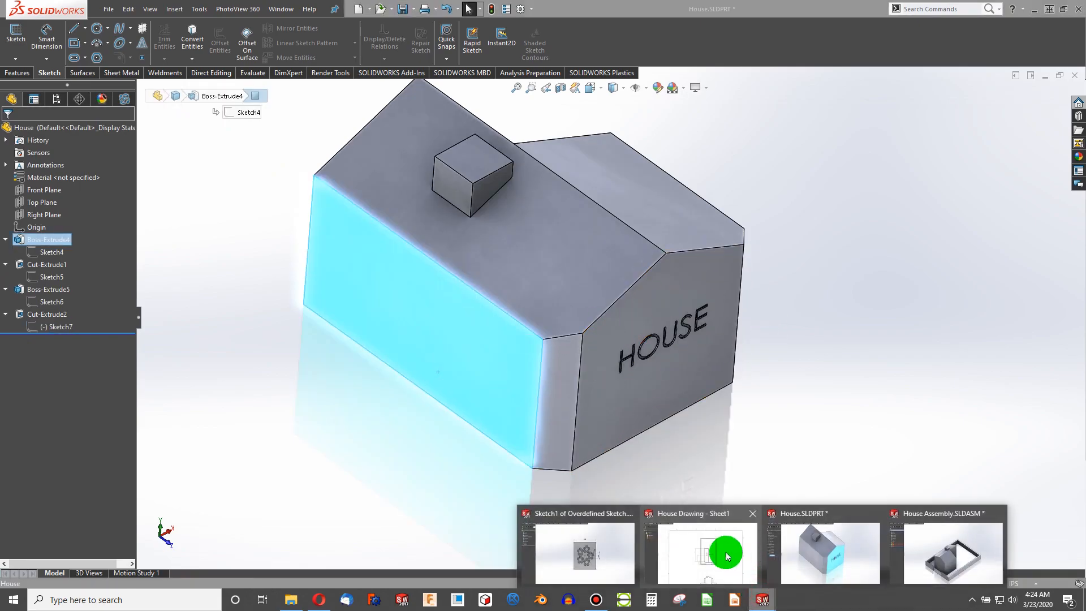
{"action": "left_click", "coordinate": [882, 520]}
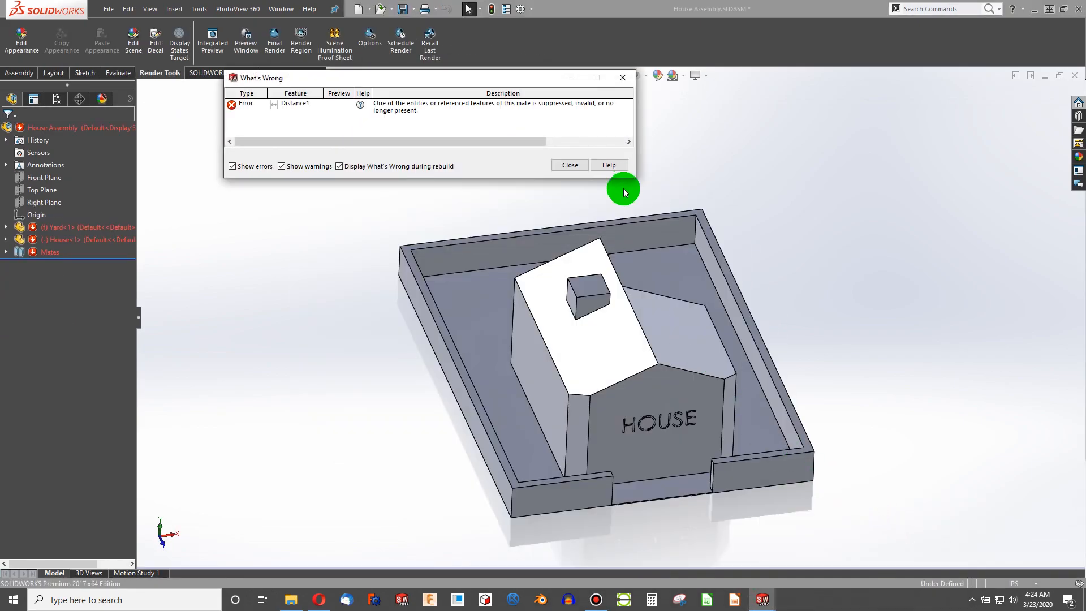
{"action": "left_click", "coordinate": [571, 162]}
- Repair the Yard's Distance1 mate by reselecting the house's front face in place of the missing face, keeping 3.00in
{"action": "middle_click_drag", "start_coordinate": [754, 450], "coordinate": [2, 232]}
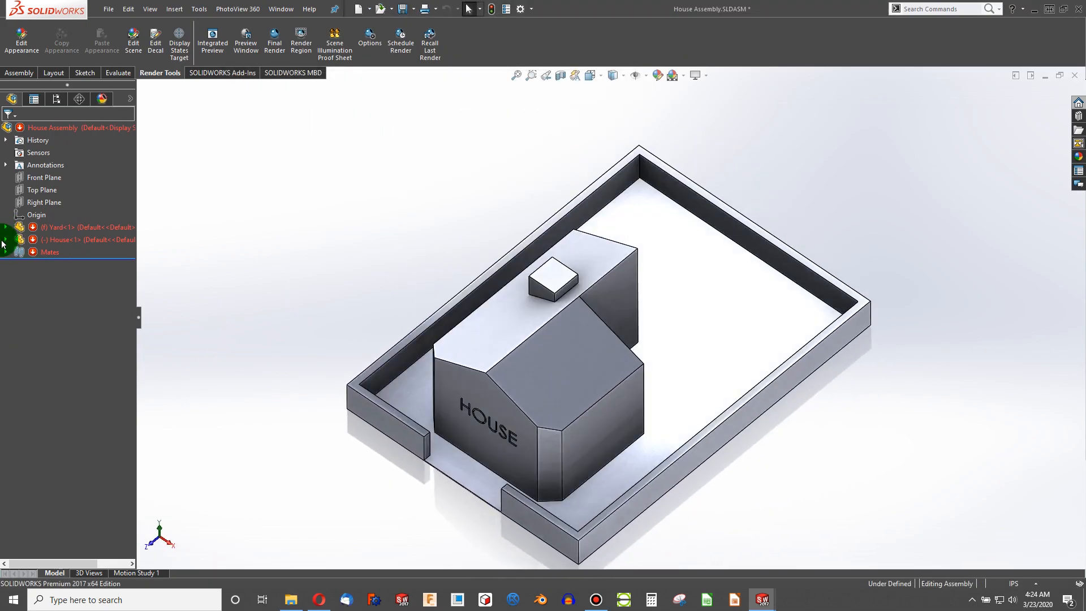
{"action": "left_click", "coordinate": [5, 239]}
{"action": "left_click", "coordinate": [5, 227]}
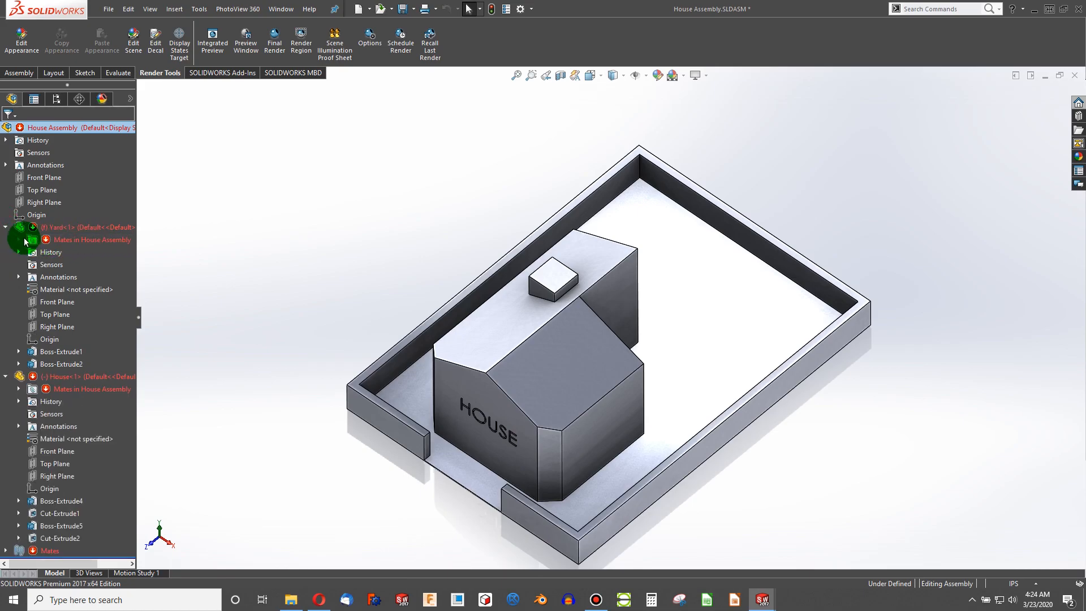
{"action": "left_click", "coordinate": [19, 241]}
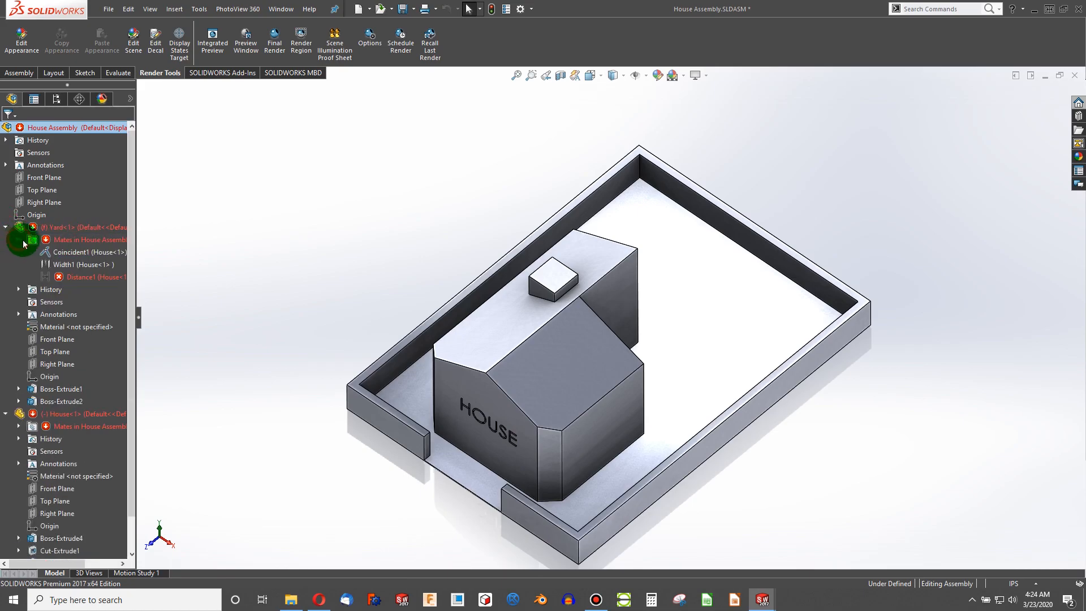
{"action": "left_click", "coordinate": [77, 281]}
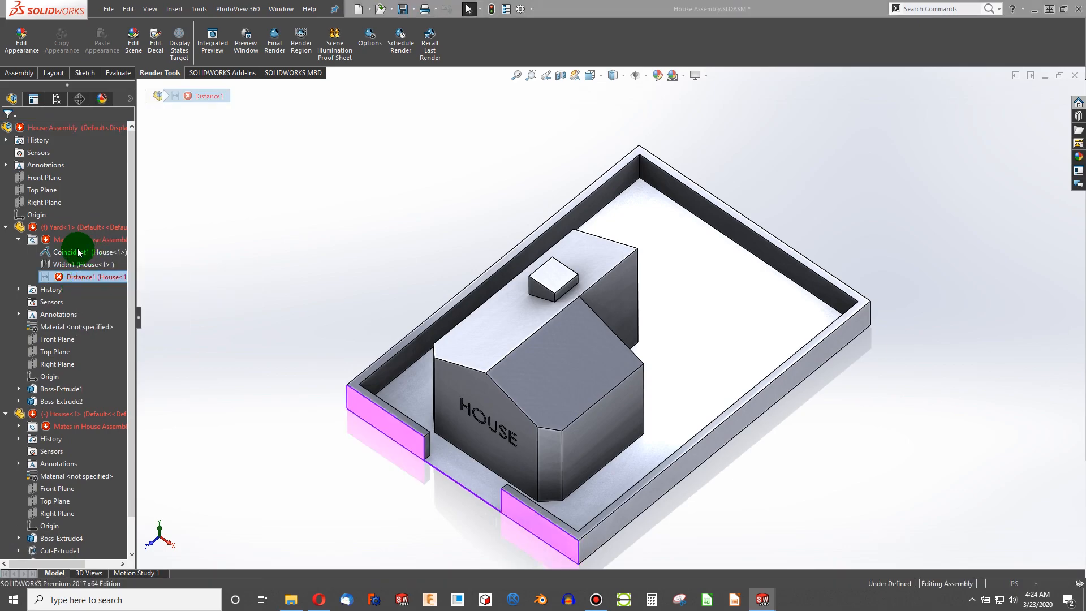
{"action": "left_click", "coordinate": [78, 252]}
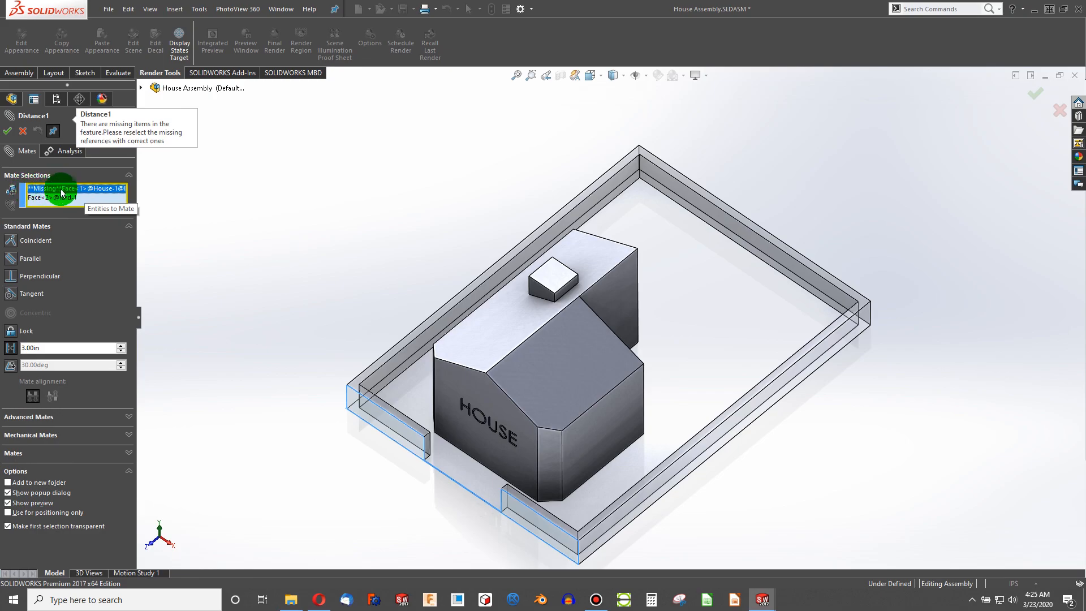
{"action": "left_click", "coordinate": [449, 380]}
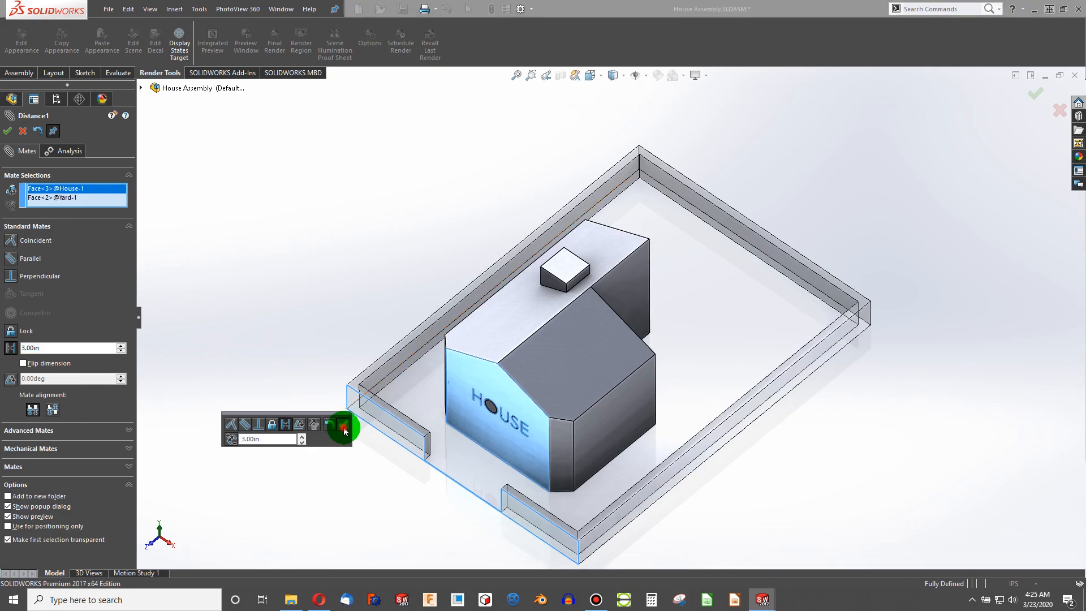
{"action": "left_click", "coordinate": [343, 424]}
{"action": "left_click", "coordinate": [8, 132]}
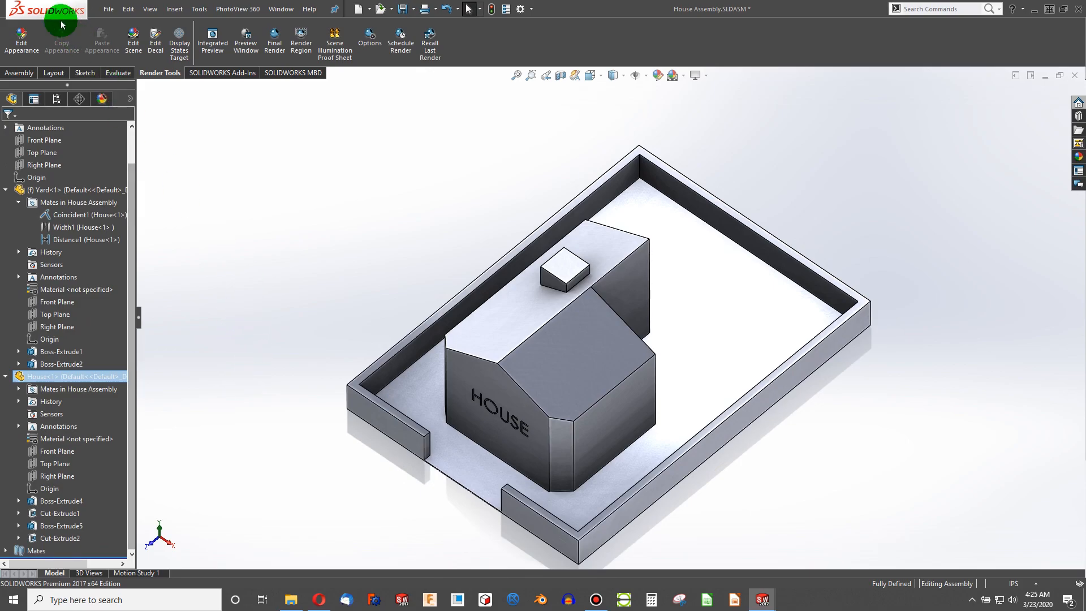
{"action": "left_click", "coordinate": [6, 191]}
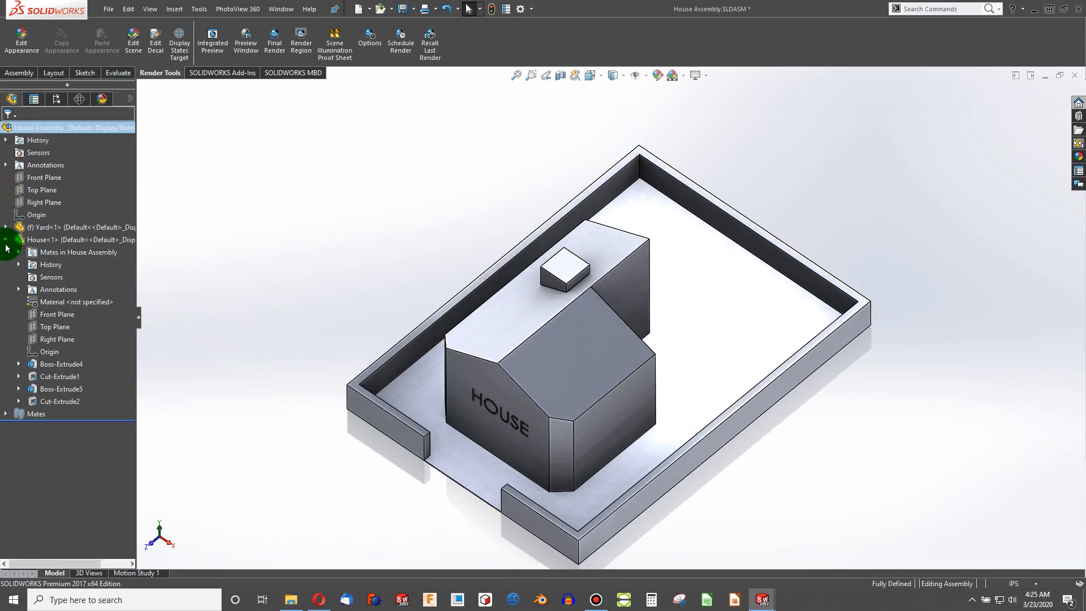
{"action": "left_click", "coordinate": [6, 242]}
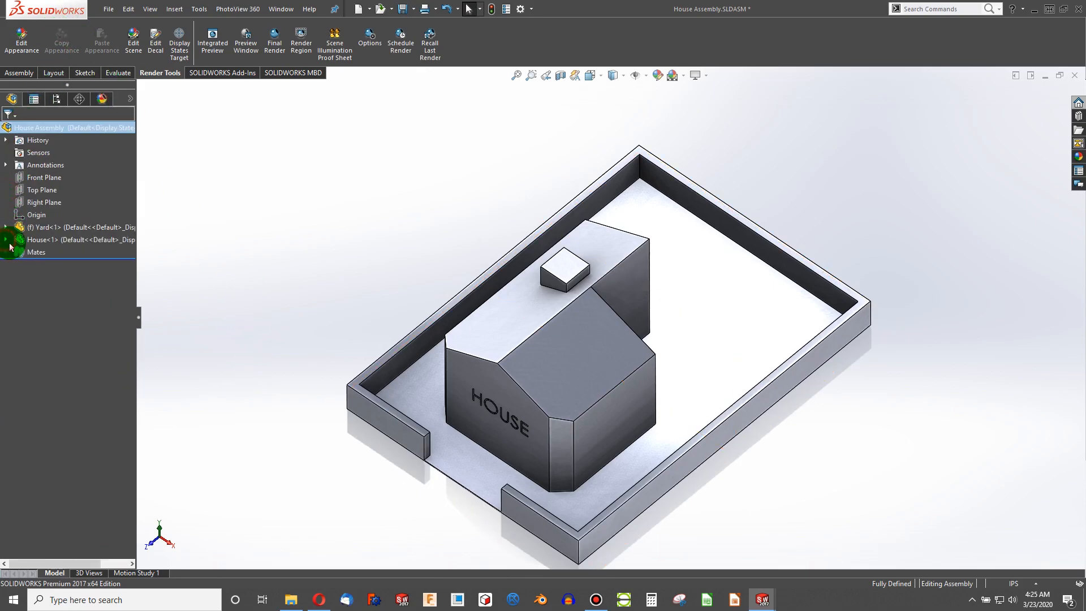
{"action": "left_click", "coordinate": [759, 595]}
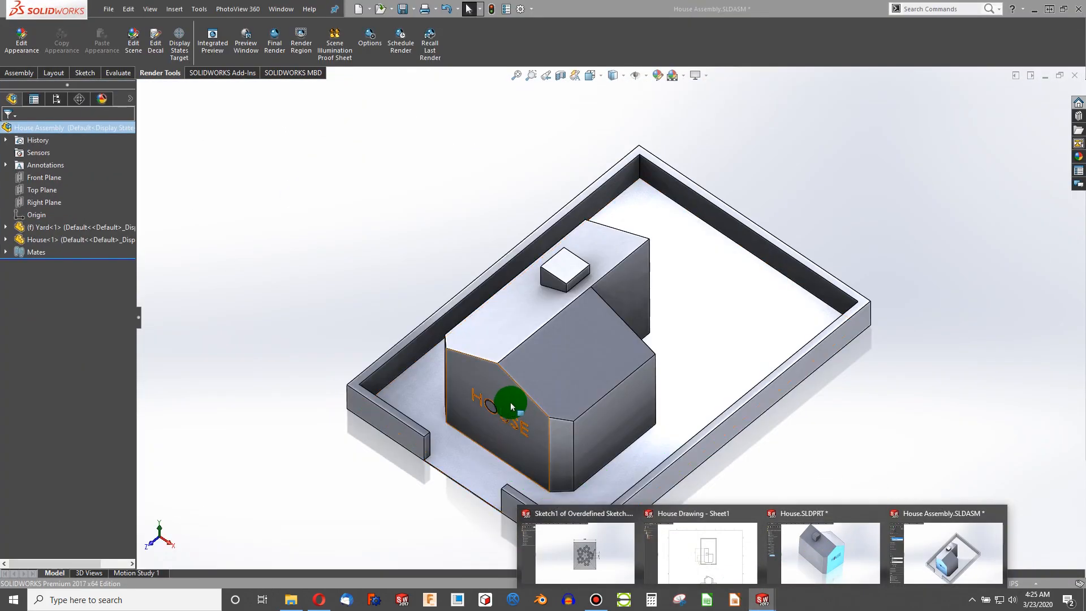
{"action": "left_click", "coordinate": [507, 403]}
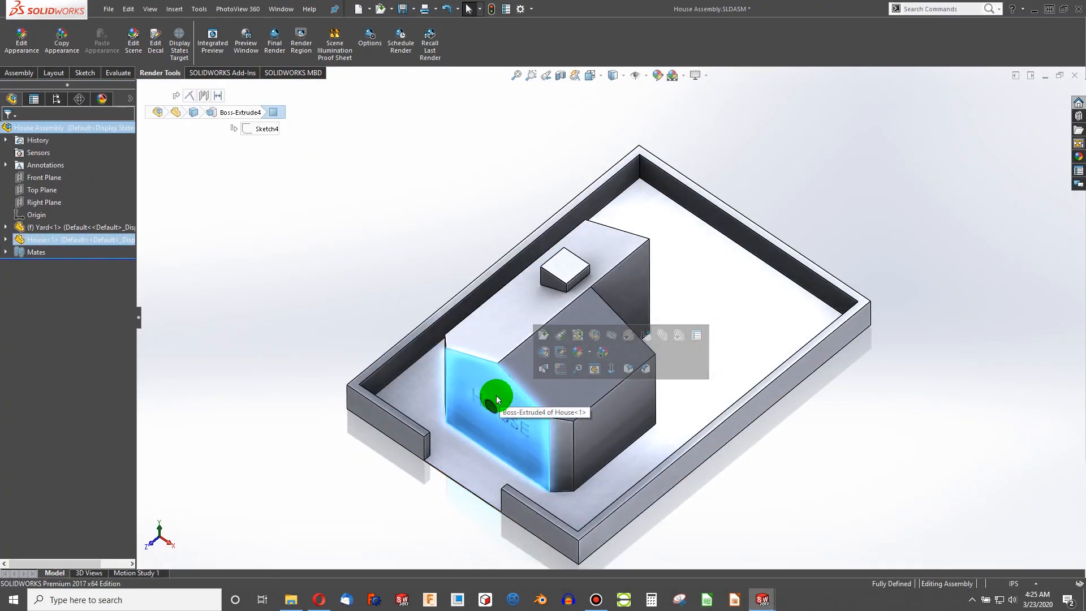
{"action": "left_click", "coordinate": [542, 414]}
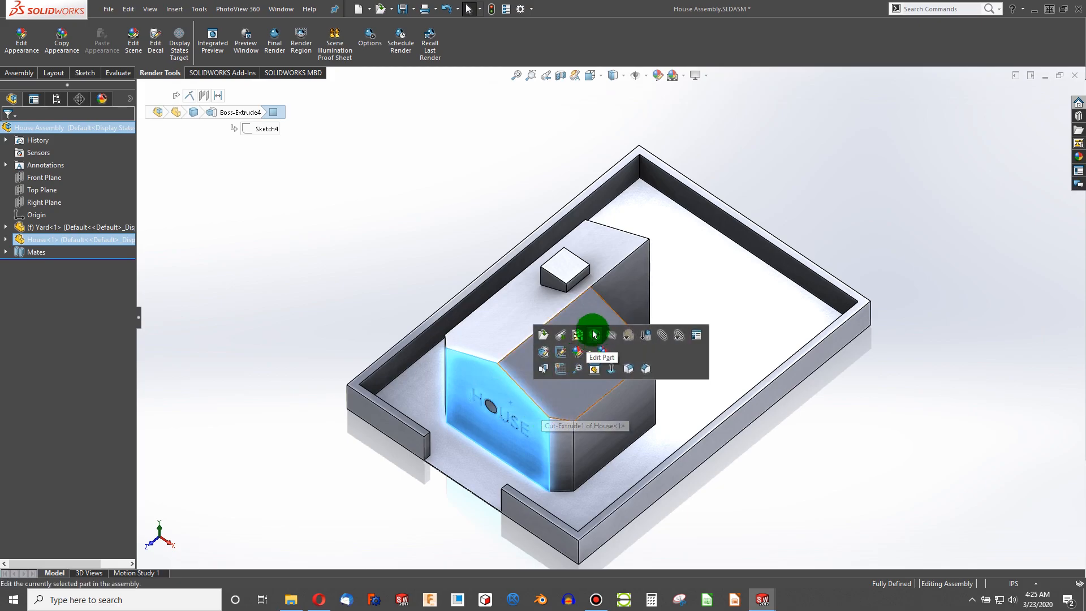
{"action": "left_click", "coordinate": [548, 275]}
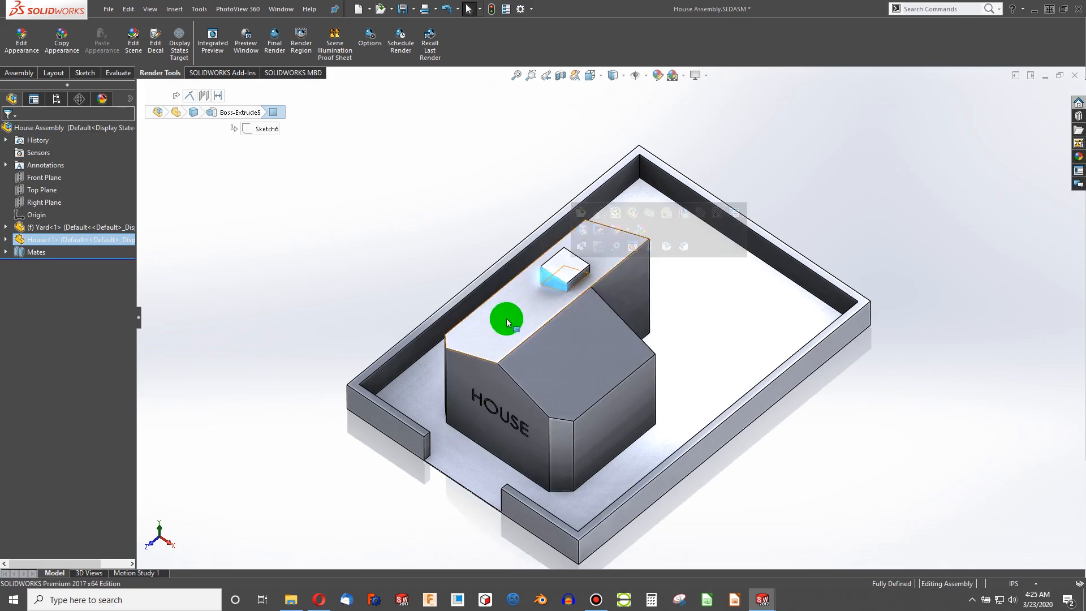
{"action": "left_click", "coordinate": [396, 436], "text": "ctrl"}
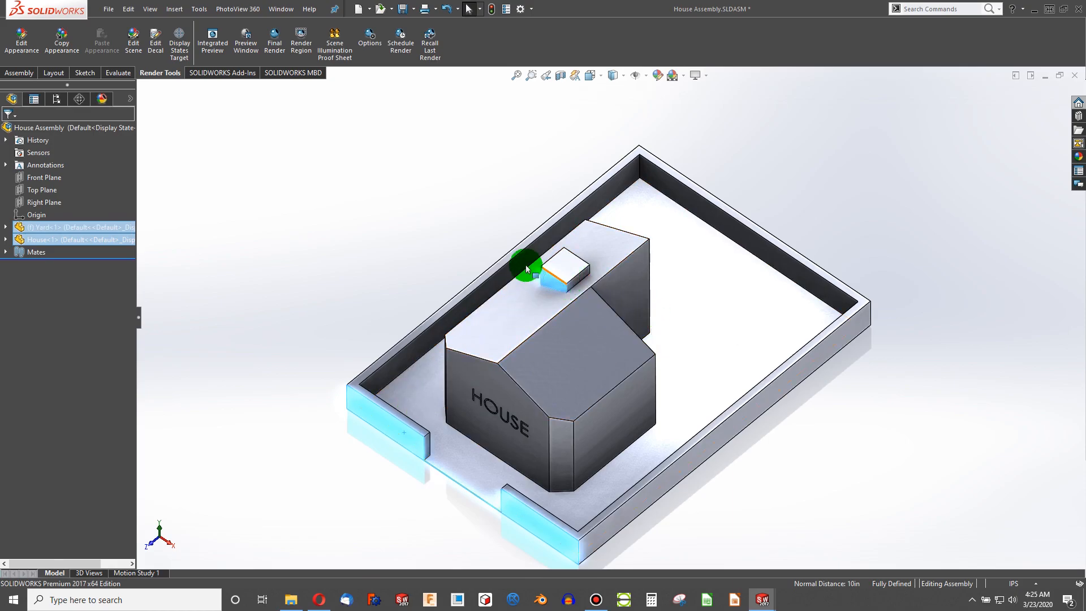
{"action": "left_click", "coordinate": [405, 239]}
- Switch to House Drawing and dimension the distance between the house's front edge and the yard's inner wall in the top view
{"action": "mouse_move", "coordinate": [756, 585]}
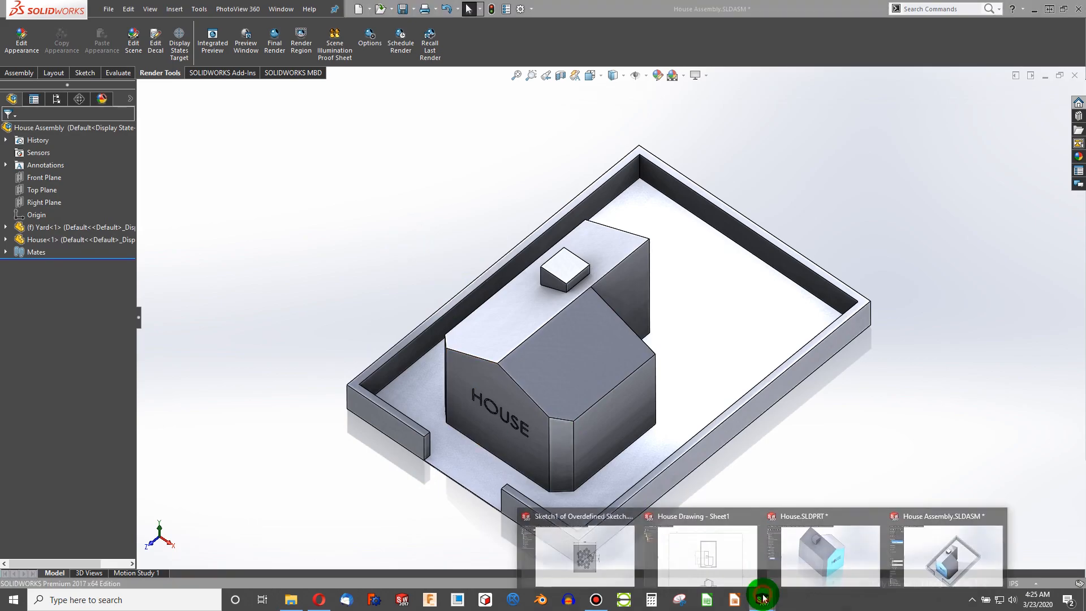
{"action": "left_click", "coordinate": [712, 552]}
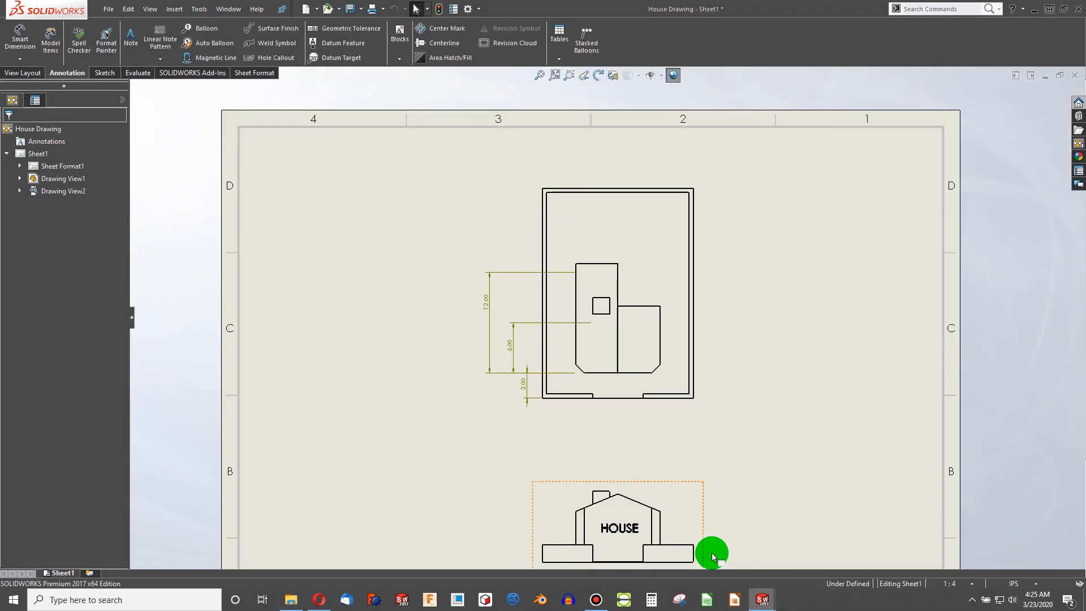
{"action": "scroll", "coordinate": [550, 400], "scroll_direction": "down", "scroll_amount": 5}
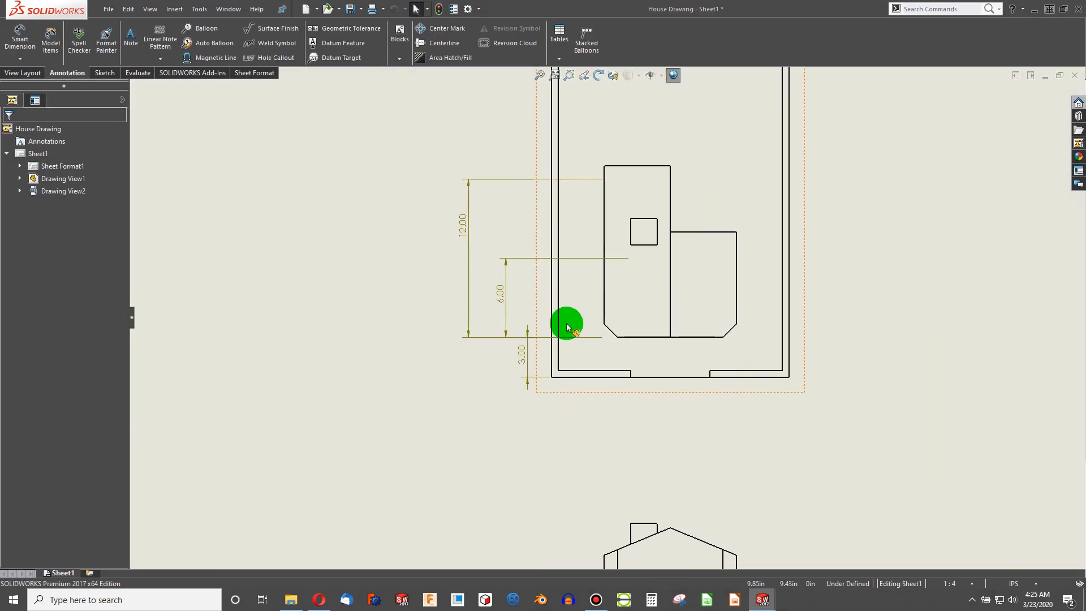
{"action": "left_click", "coordinate": [20, 38]}
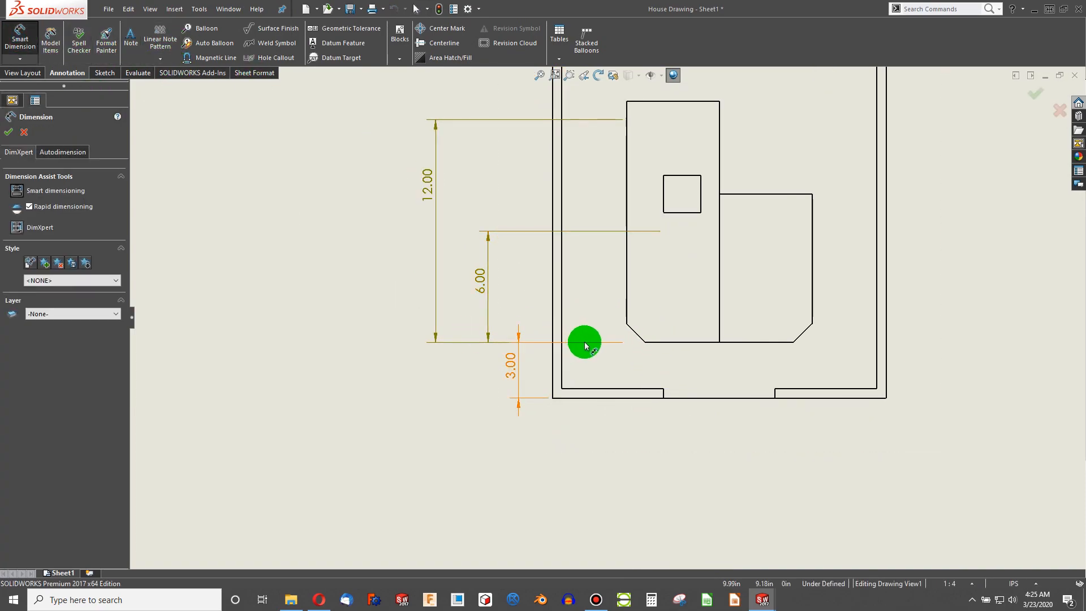
{"action": "left_click", "coordinate": [646, 343]}
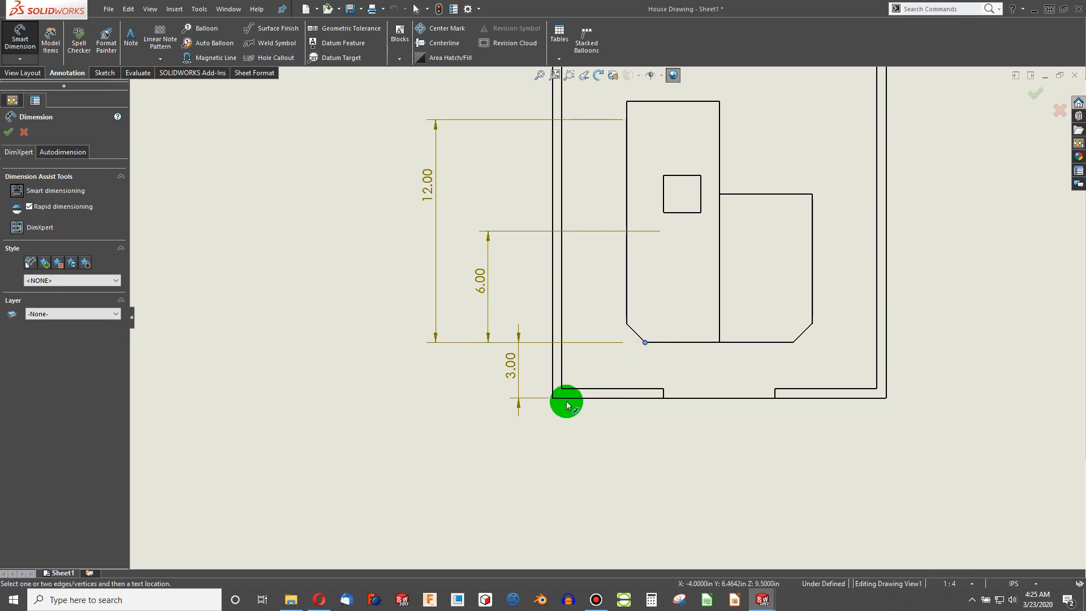
{"action": "left_click", "coordinate": [455, 380]}
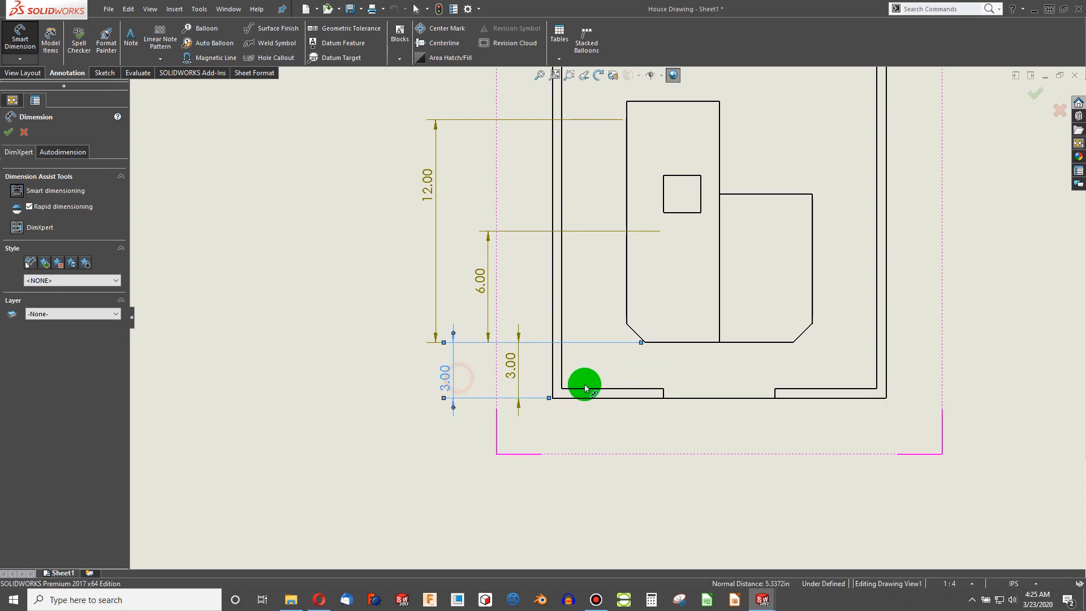
- Dimension the distance from the house's front edge to the chimney's near edge in the top view
{"action": "left_click", "coordinate": [760, 342]}
{"action": "left_click", "coordinate": [676, 212]}
{"action": "left_click", "coordinate": [459, 290]}
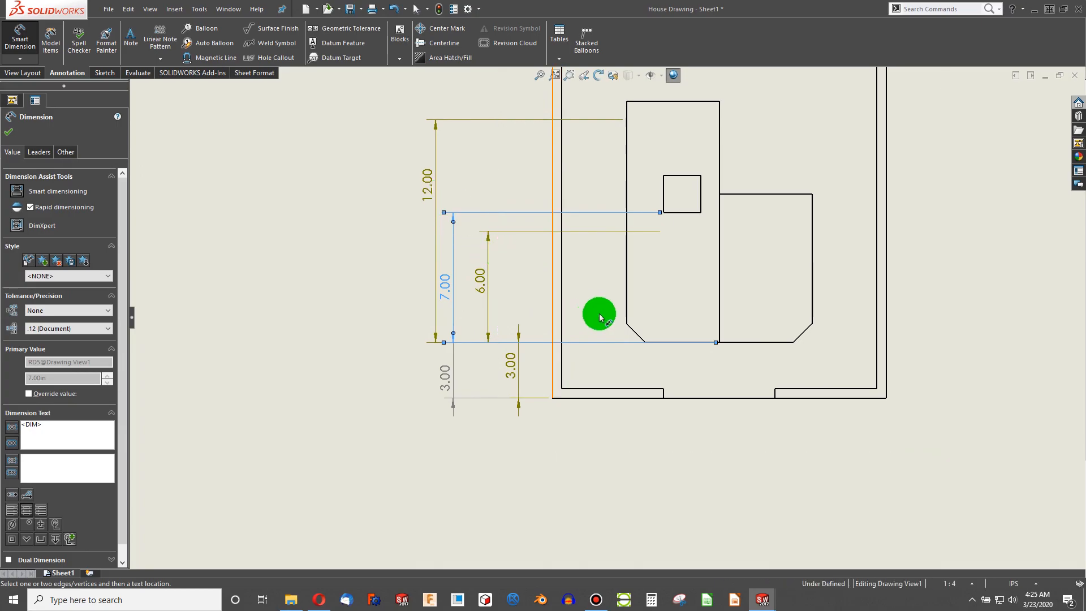
- Delete the 6.00 and 12.00 dimensions from the top view
{"action": "key", "text": "Escape"}
{"action": "left_click", "coordinate": [484, 276]}
{"action": "key", "text": "Delete"}
{"action": "left_click_drag", "start_coordinate": [519, 372], "coordinate": [514, 371]}
{"action": "left_click", "coordinate": [464, 179]}
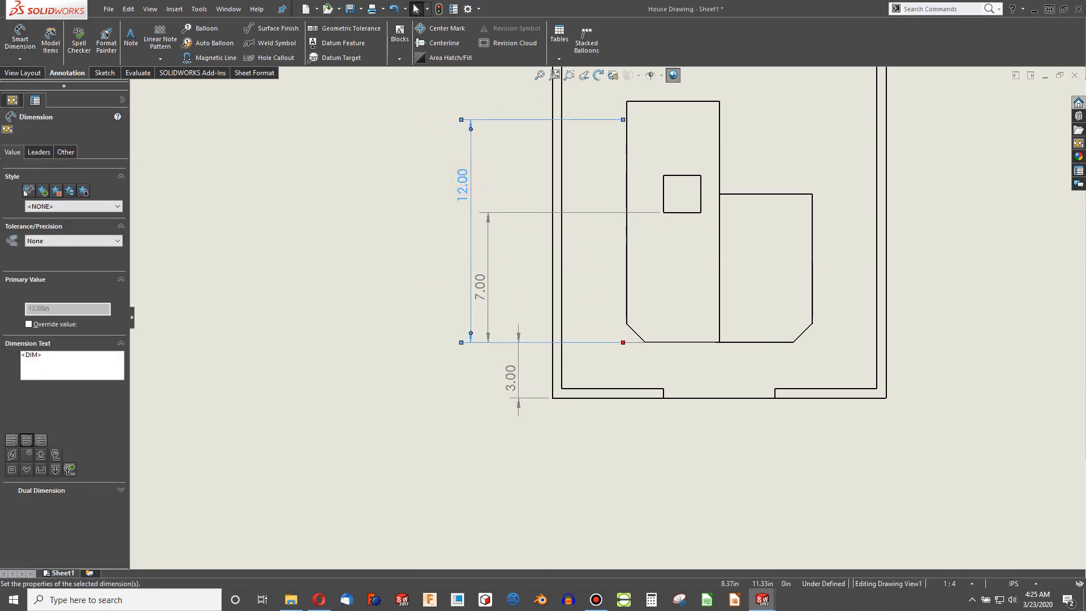
{"action": "key", "text": "Delete"}
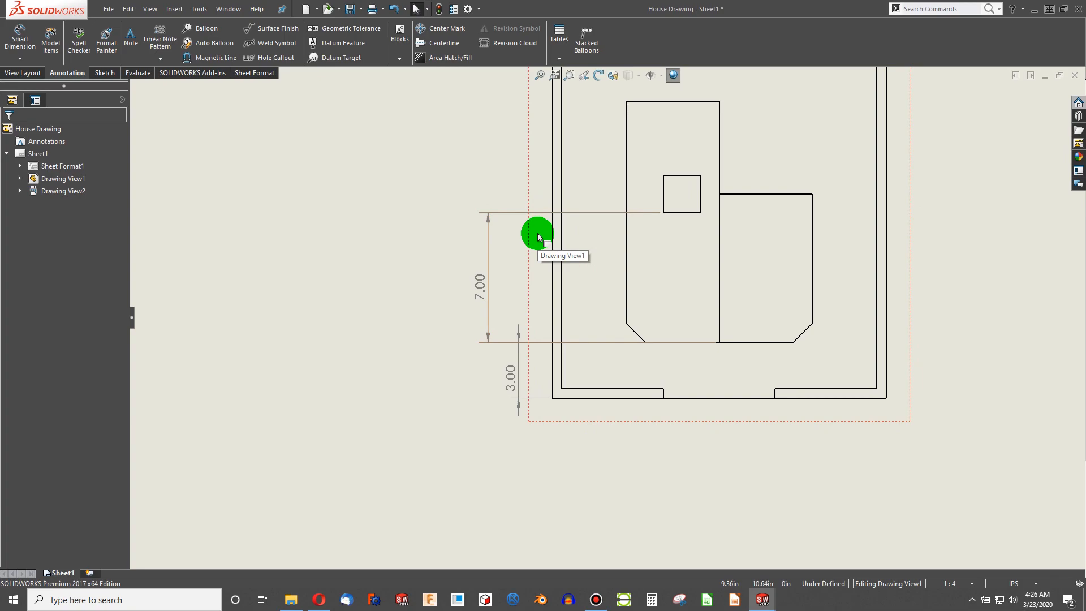
- Close the house drawing, assembly and part without saving their changes
{"action": "left_click", "coordinate": [440, 268]}
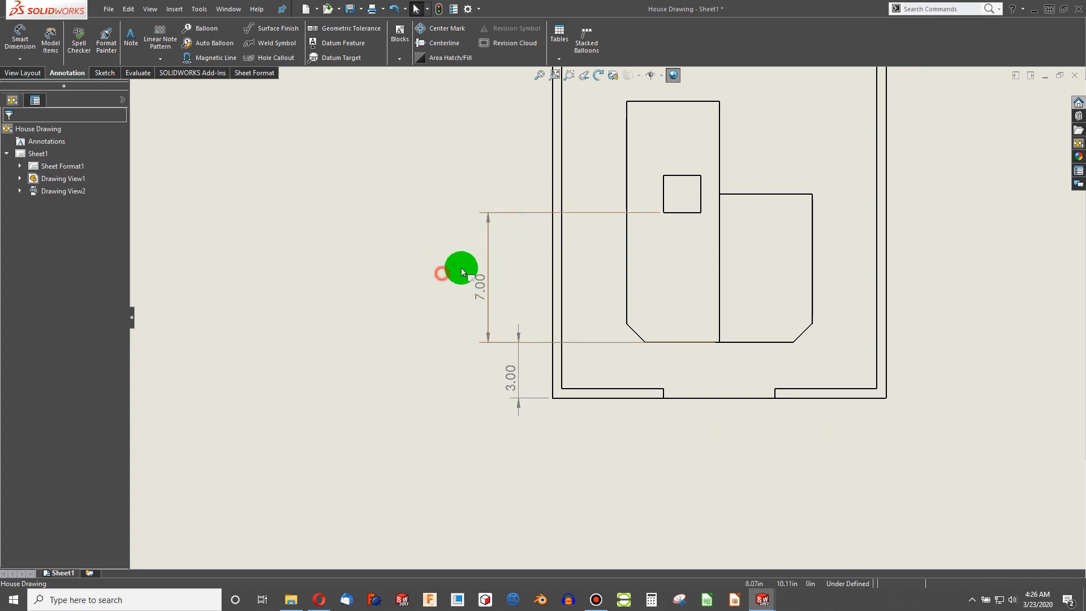
{"action": "left_click", "coordinate": [1071, 80]}
{"action": "left_click", "coordinate": [231, 174]}
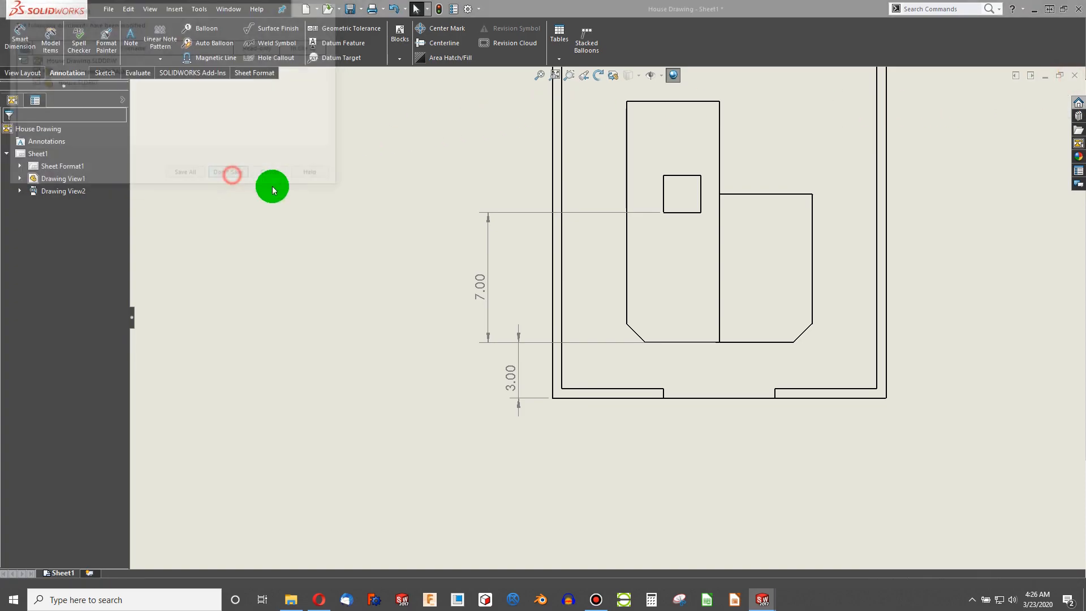
{"action": "left_click", "coordinate": [1075, 75]}
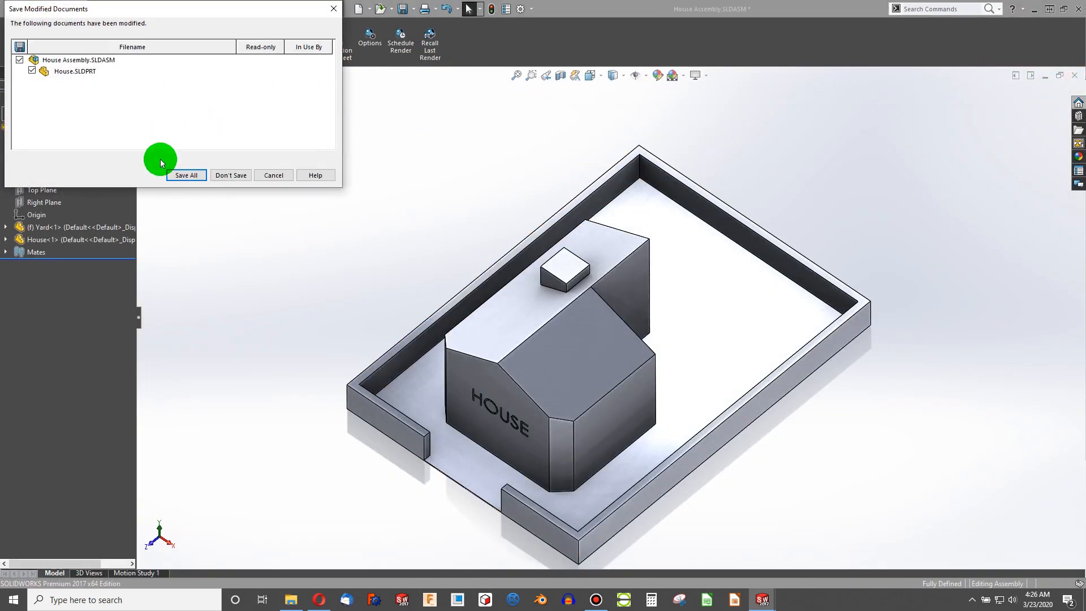
{"action": "left_click", "coordinate": [232, 175]}
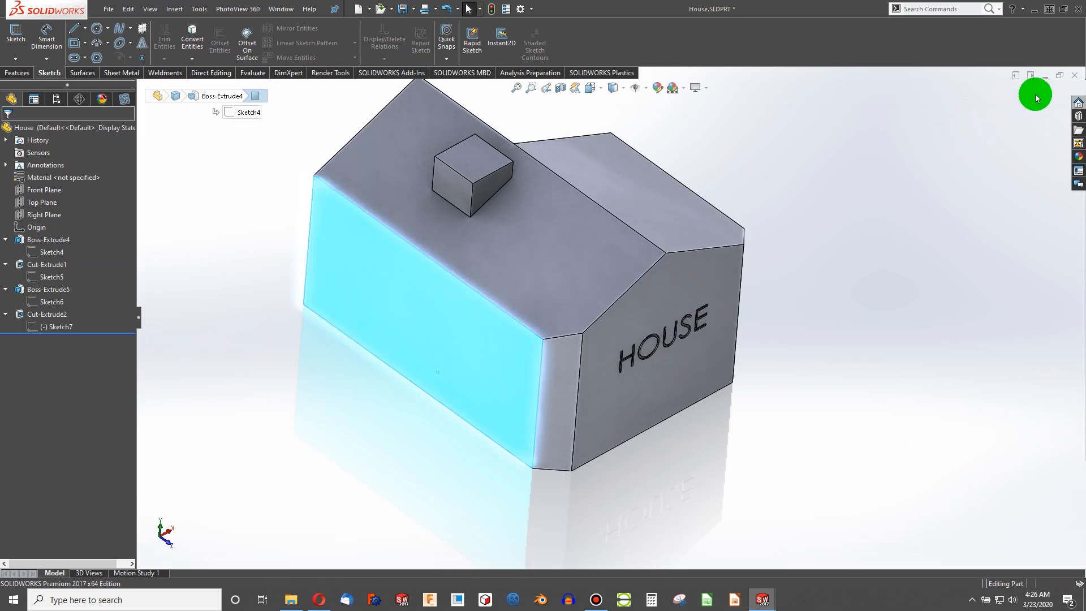
{"action": "left_click", "coordinate": [1075, 75]}
{"action": "left_click", "coordinate": [469, 320]}
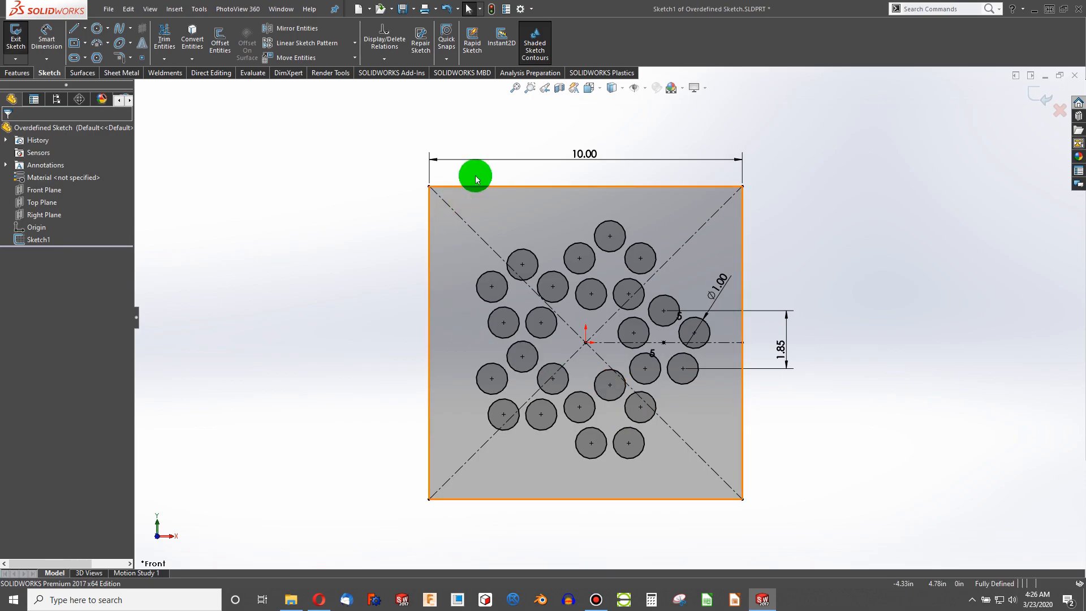
- Reopen House.SLDPRT, House Assembly and House Drawing from the recent documents list
{"action": "key", "text": "r"}
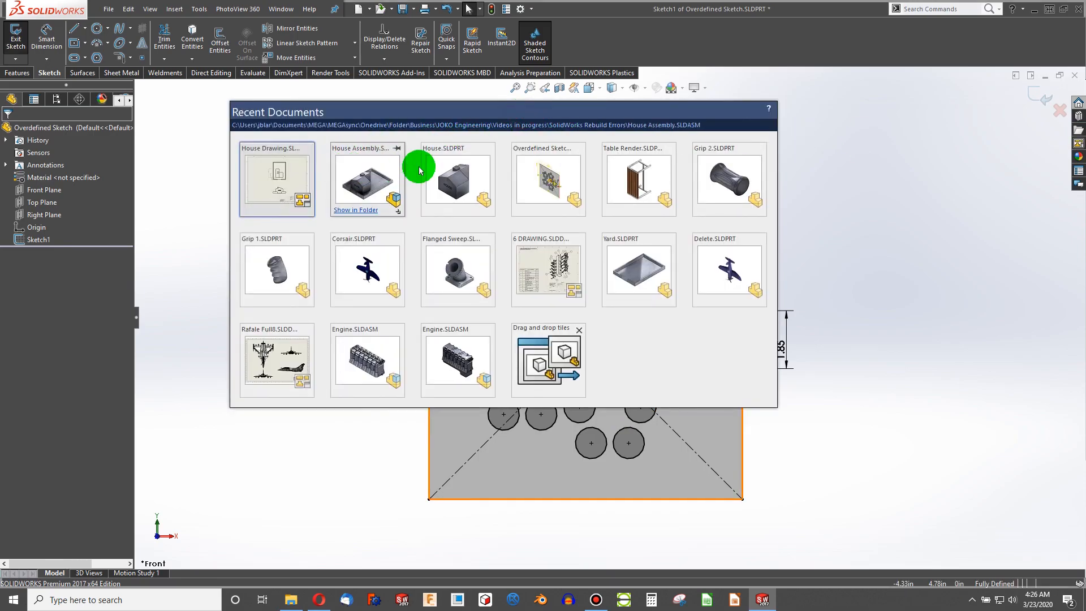
{"action": "left_click", "coordinate": [441, 166]}
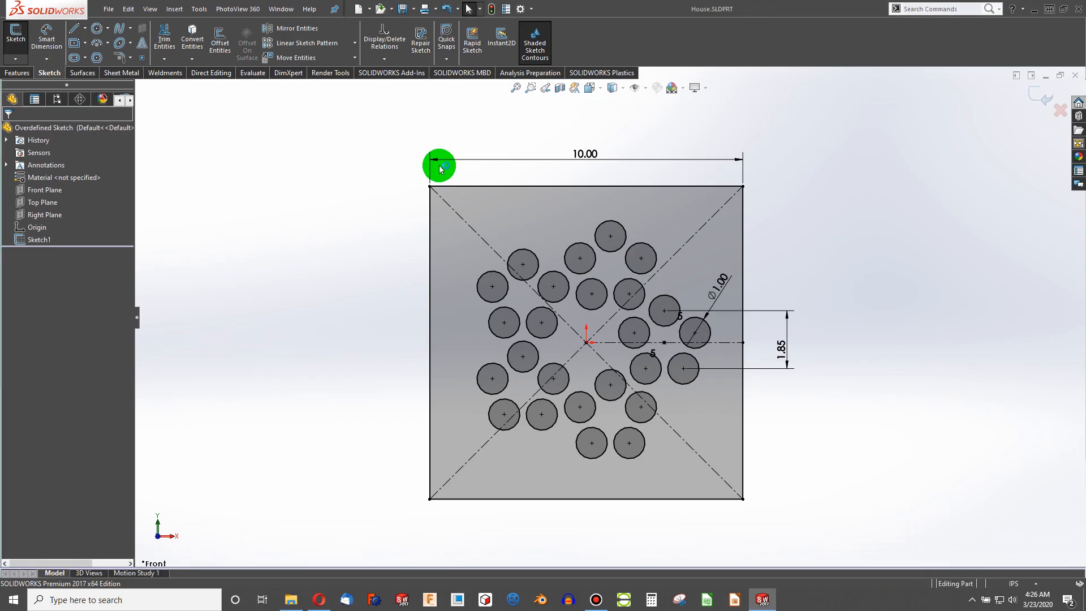
{"action": "key", "text": "r"}
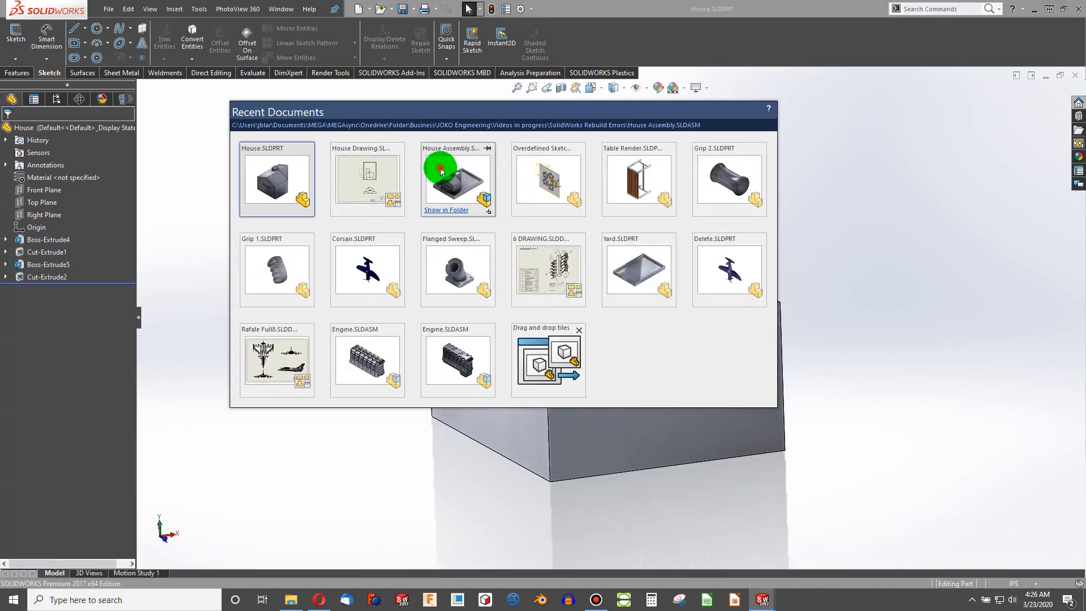
{"action": "left_click", "coordinate": [441, 166]}
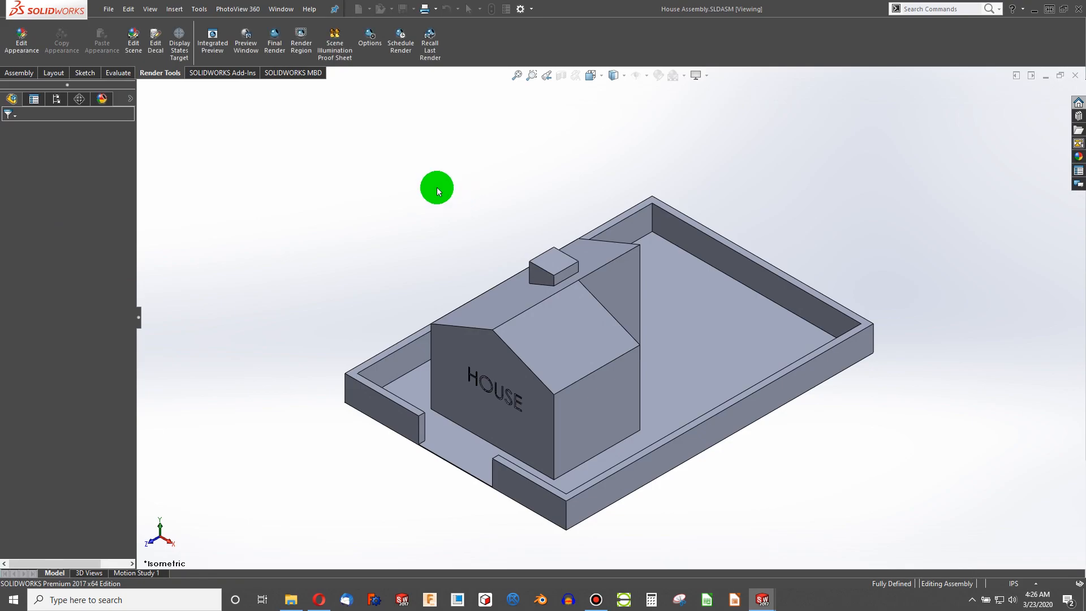
{"action": "key", "text": "r"}
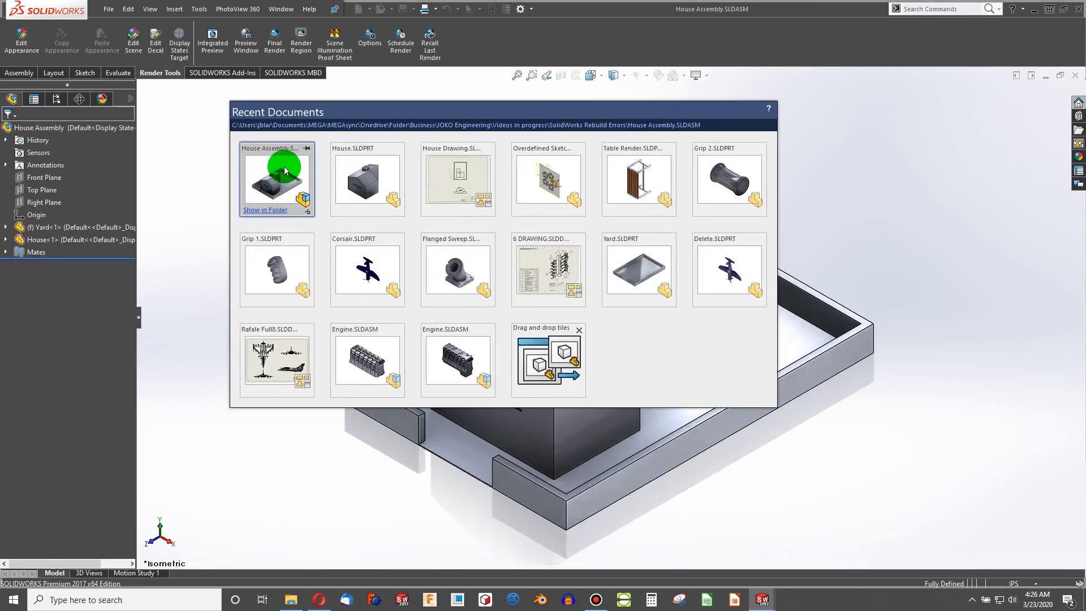
{"action": "left_click", "coordinate": [434, 174]}
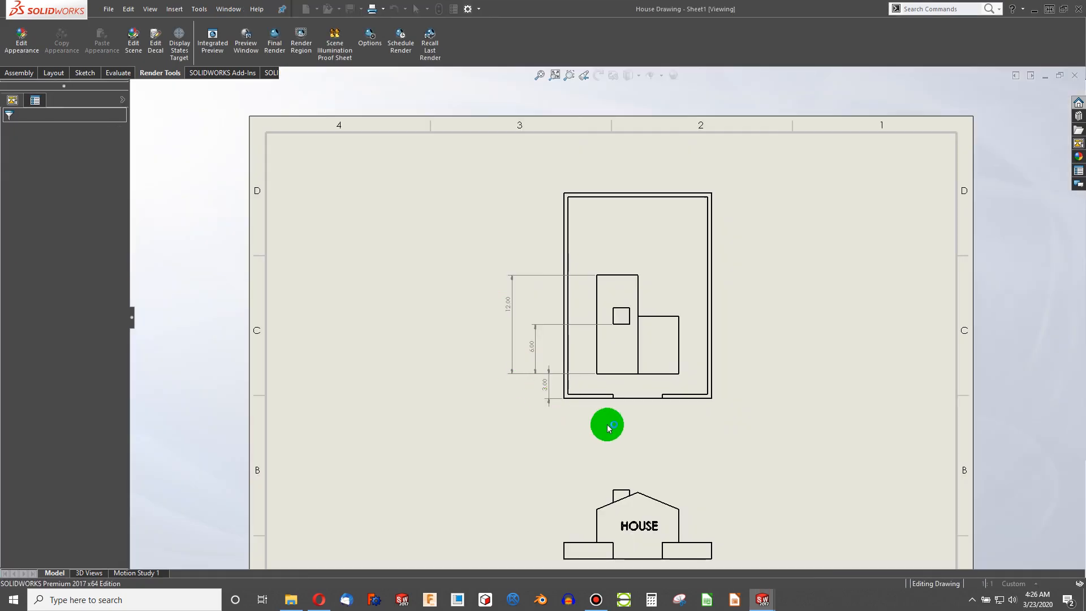
- Switch among the reopened part, assembly and drawing windows to inspect each one
{"action": "mouse_move", "coordinate": [762, 599]}
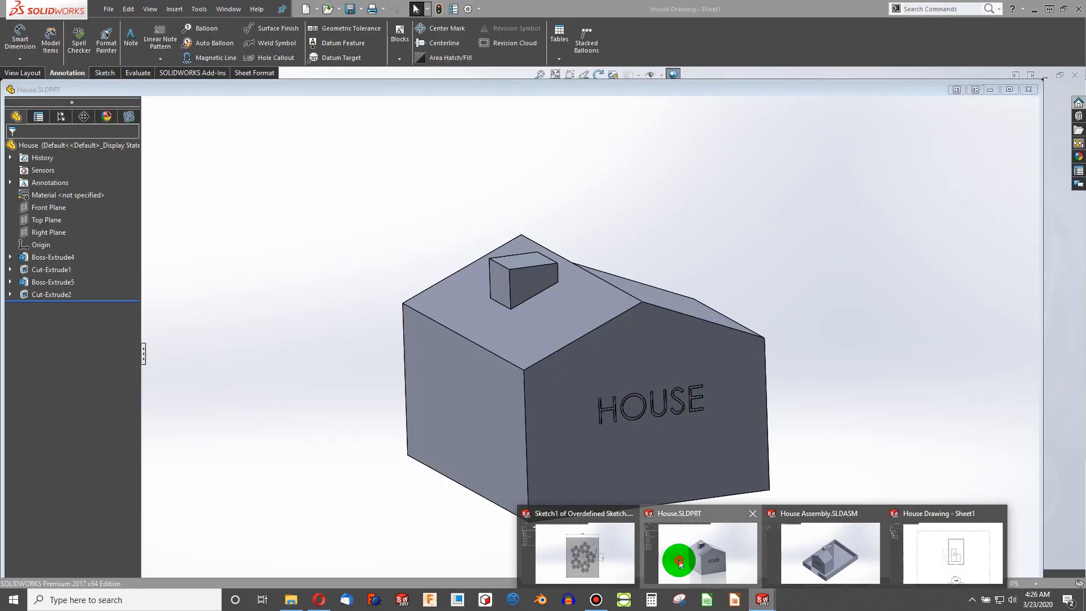
{"action": "left_click", "coordinate": [672, 565]}
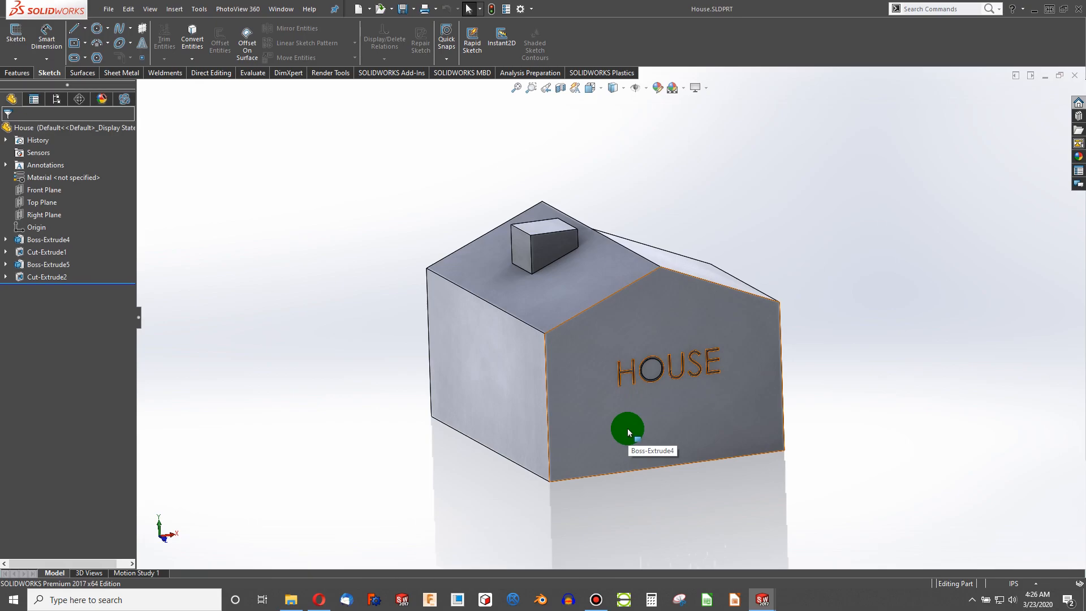
{"action": "middle_click_drag", "start_coordinate": [548, 356], "coordinate": [577, 453]}
{"action": "mouse_move", "coordinate": [754, 598]}
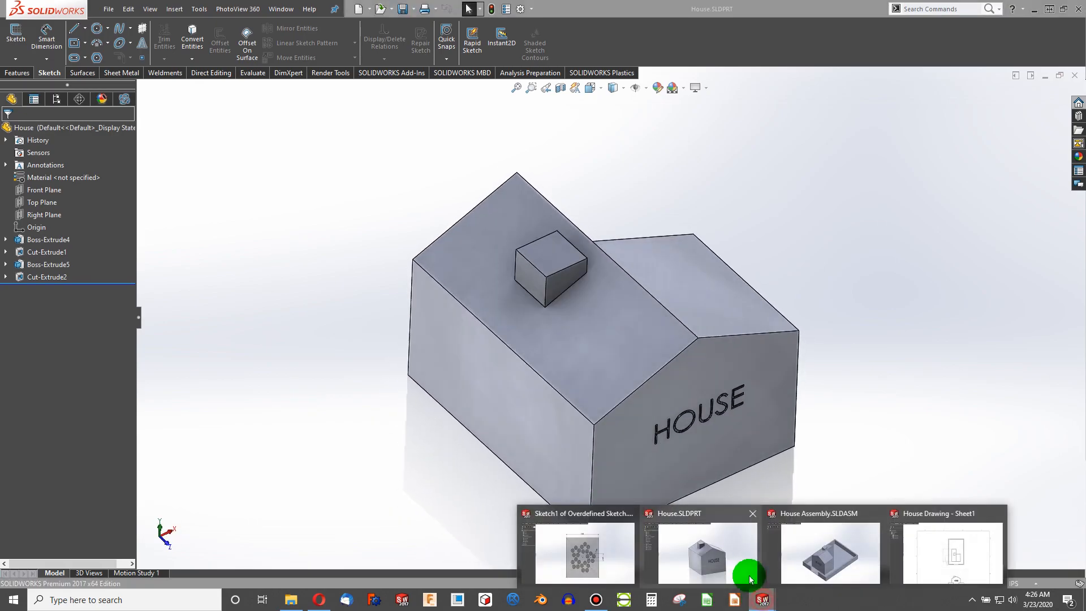
{"action": "left_click", "coordinate": [824, 561]}
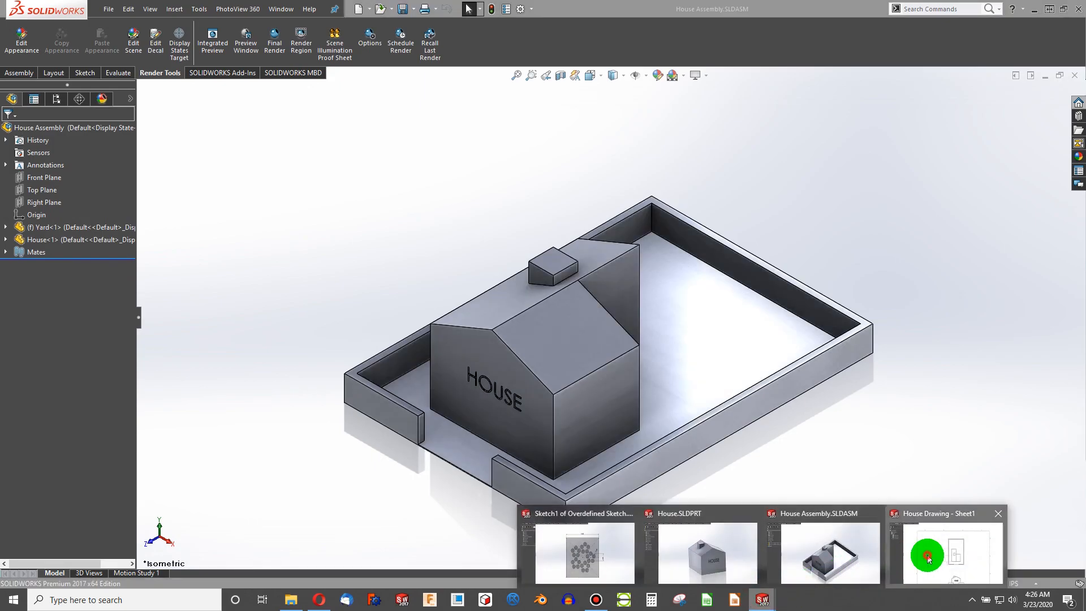
{"action": "left_click", "coordinate": [928, 562]}
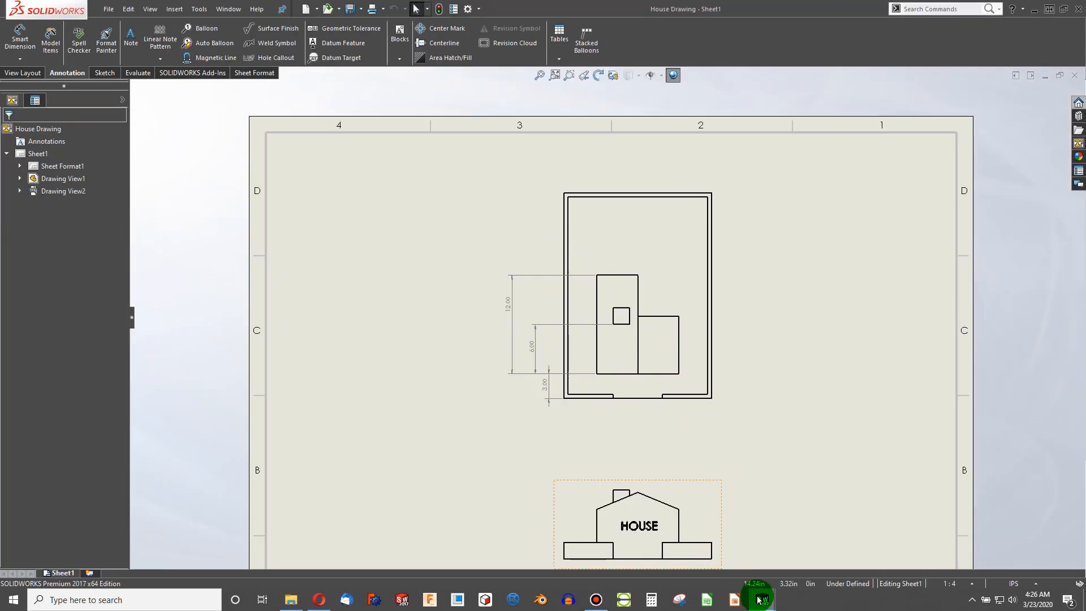
{"action": "mouse_move", "coordinate": [760, 598]}
- Edit Sketch4 of Boss-Extrude4 and draw three connected lines below the bottom edge, running between its two corners
{"action": "left_click", "coordinate": [688, 566]}
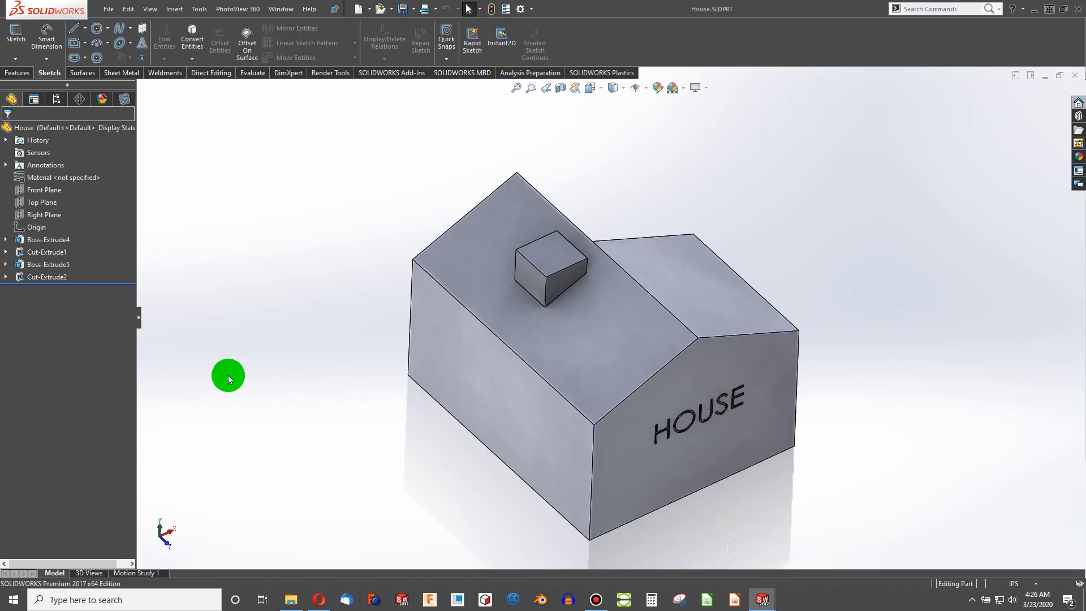
{"action": "right_click", "coordinate": [43, 239]}
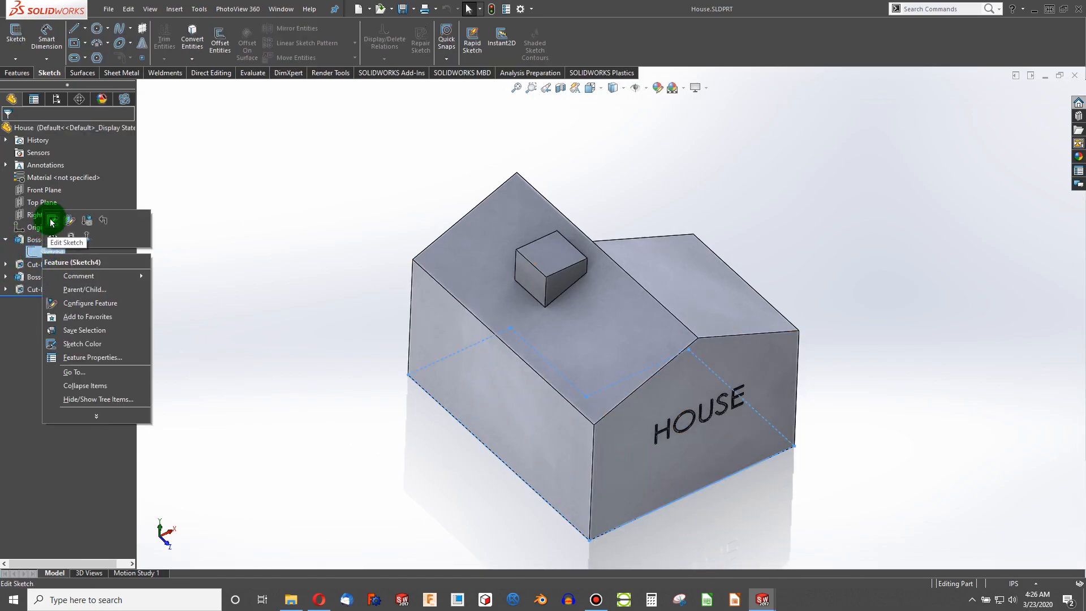
{"action": "left_click", "coordinate": [50, 217]}
{"action": "key", "text": "ctrl+8"}
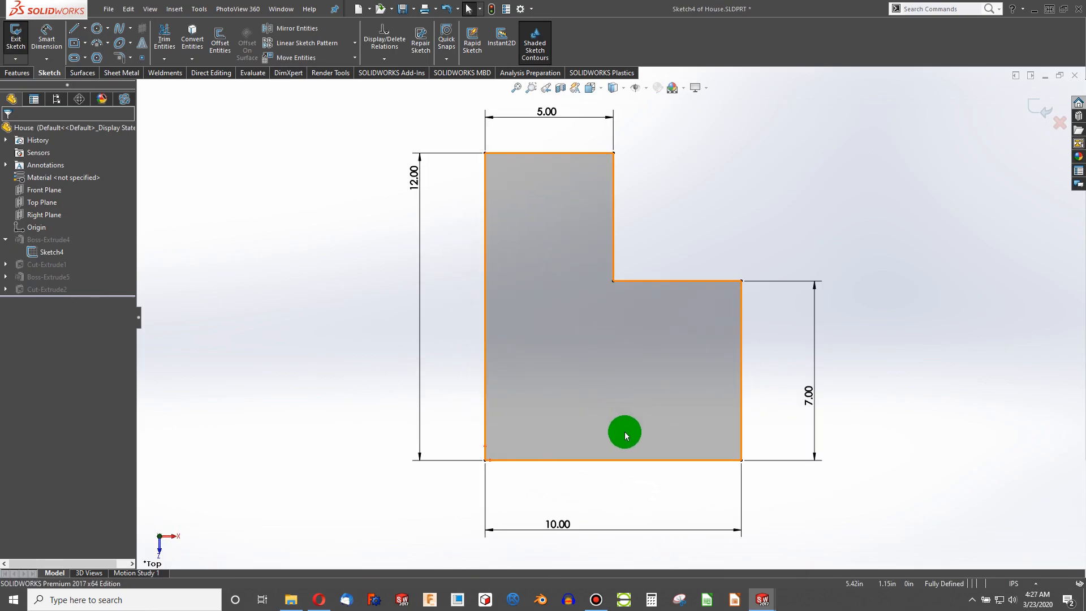
{"action": "left_click", "coordinate": [624, 461]}
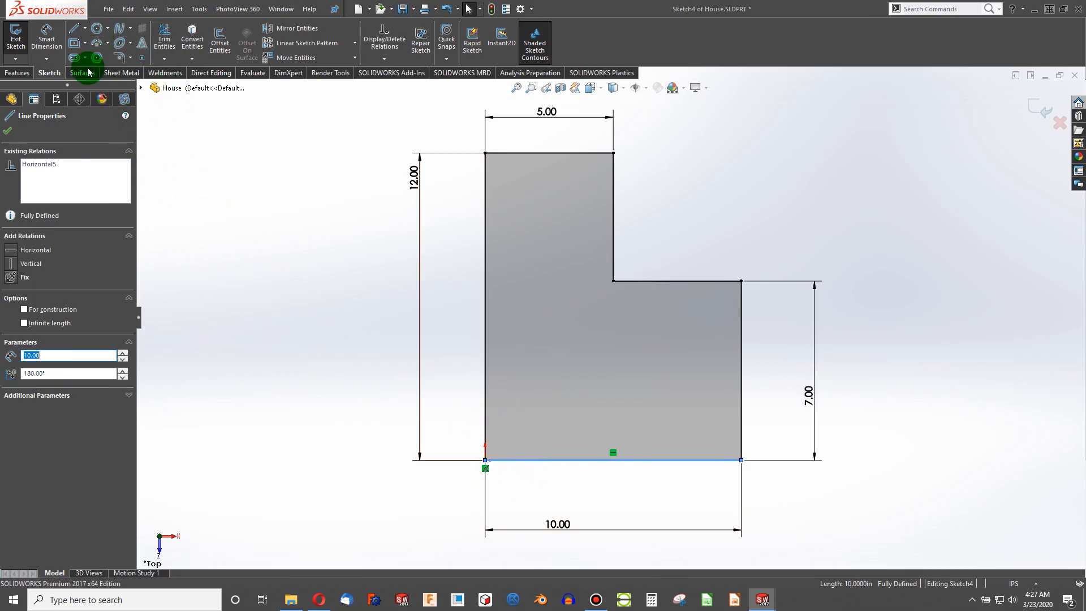
{"action": "left_click", "coordinate": [245, 203]}
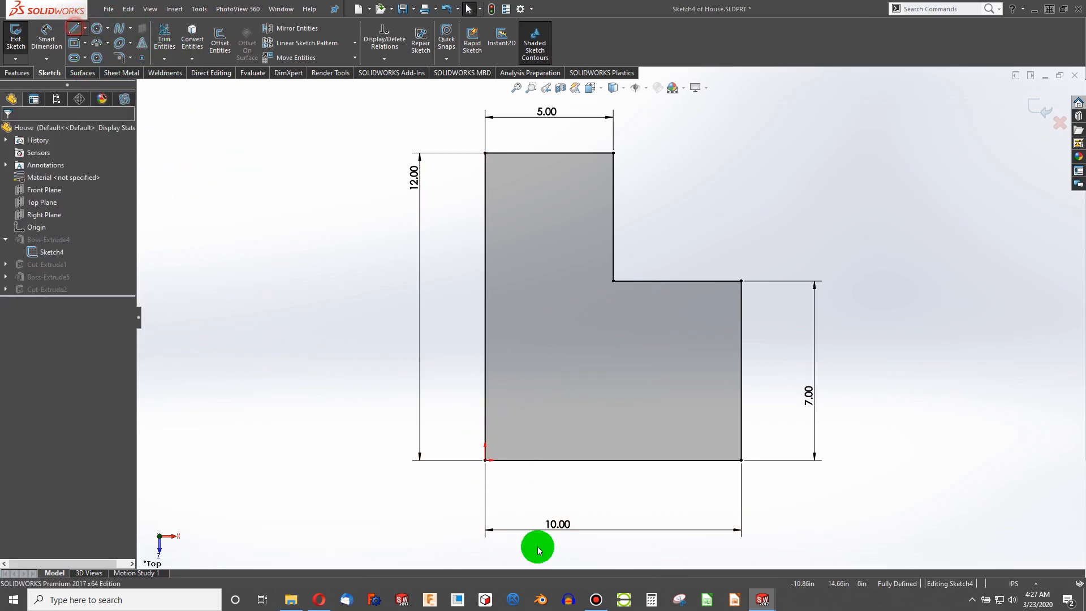
{"action": "left_click_drag", "start_coordinate": [485, 460], "coordinate": [545, 510]}
{"action": "left_click", "coordinate": [697, 511]}
{"action": "left_click", "coordinate": [741, 459]}
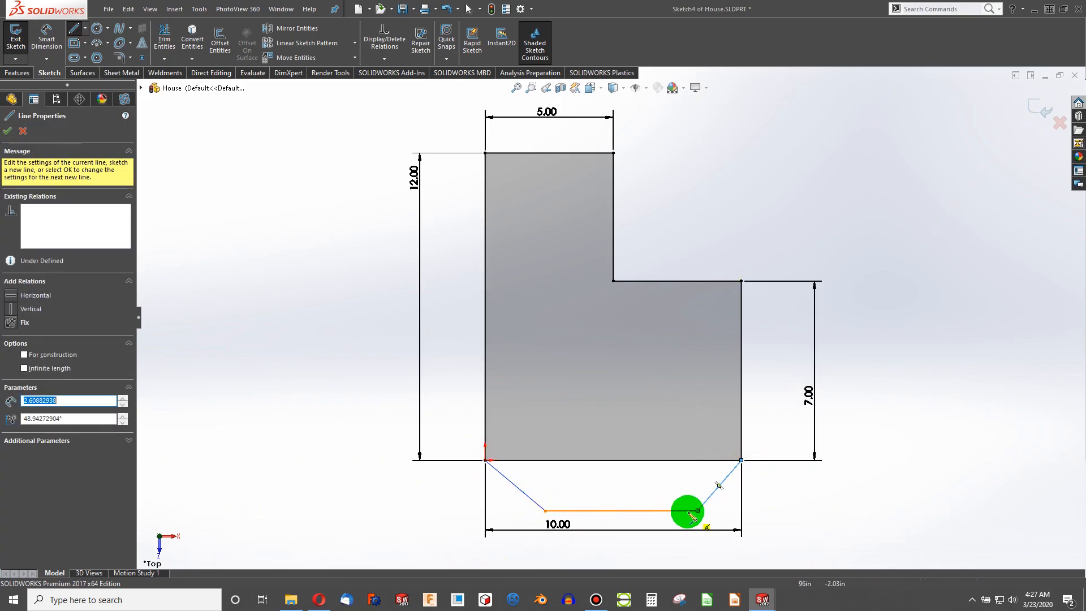
{"action": "key", "text": "Escape"}
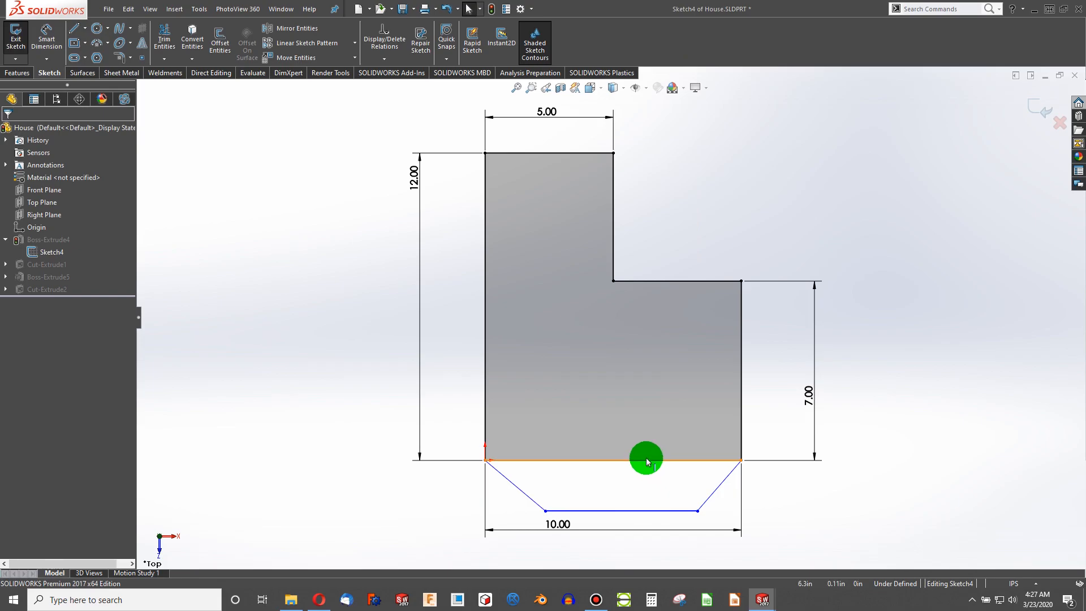
- Replace the sketch's bottom edge with the new lower horizontal line using Replace Entity
{"action": "left_click", "coordinate": [647, 460]}
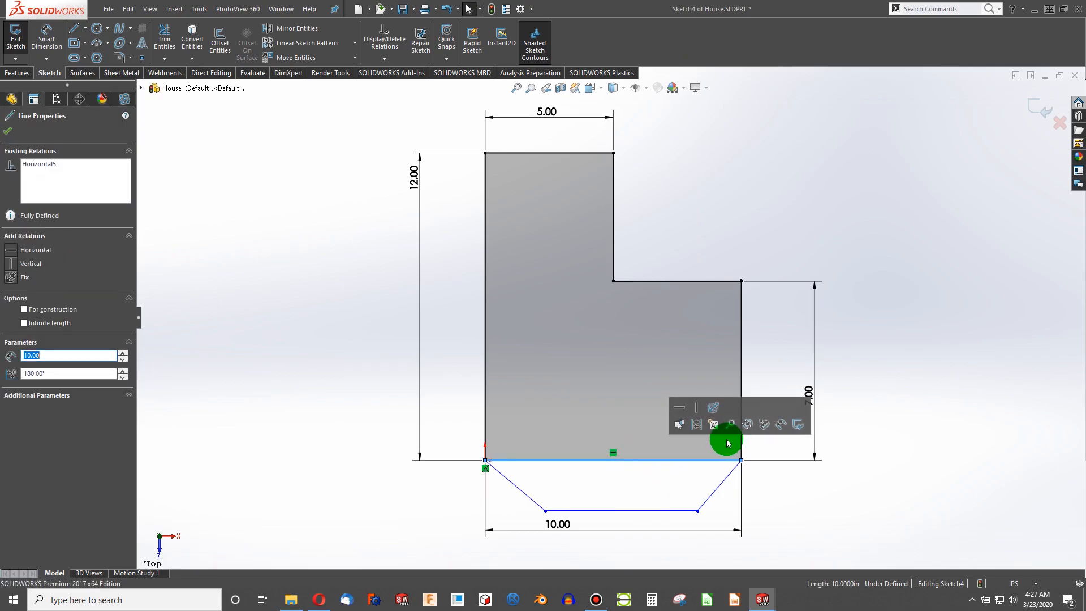
{"action": "left_click", "coordinate": [747, 424]}
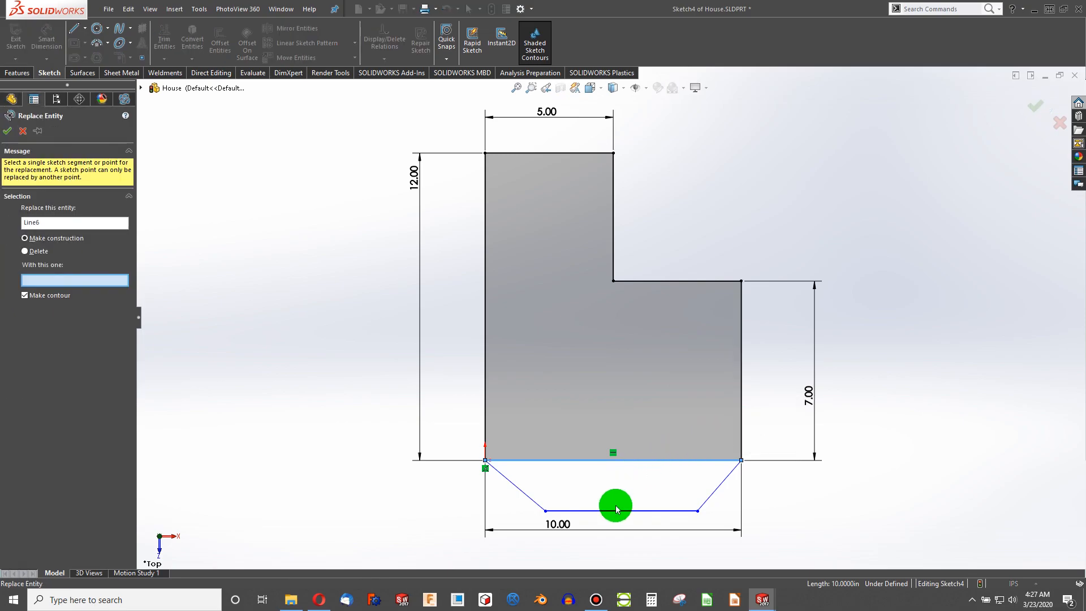
{"action": "left_click", "coordinate": [615, 514]}
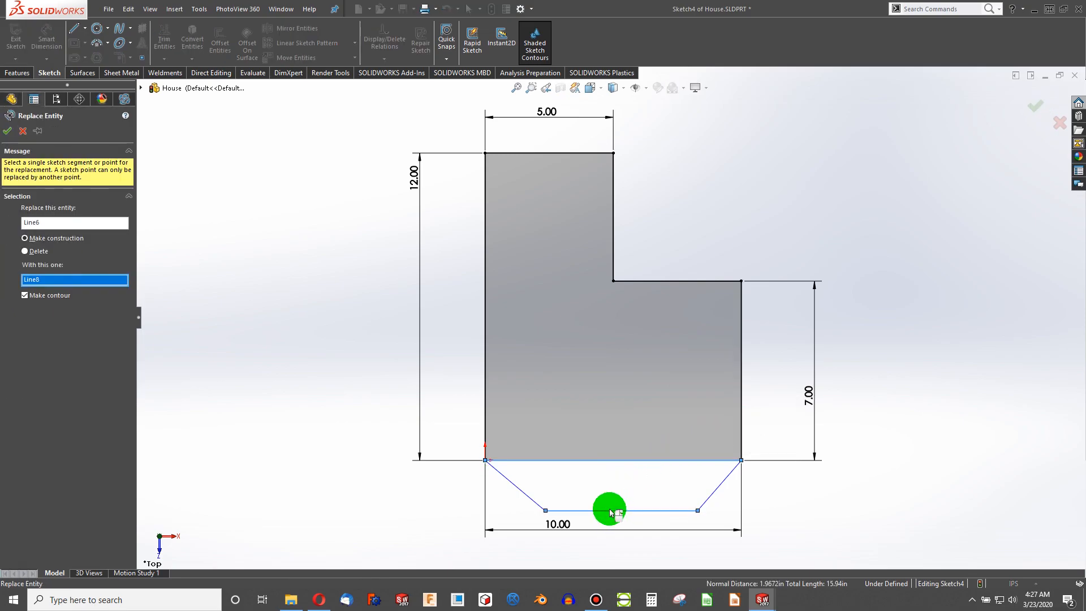
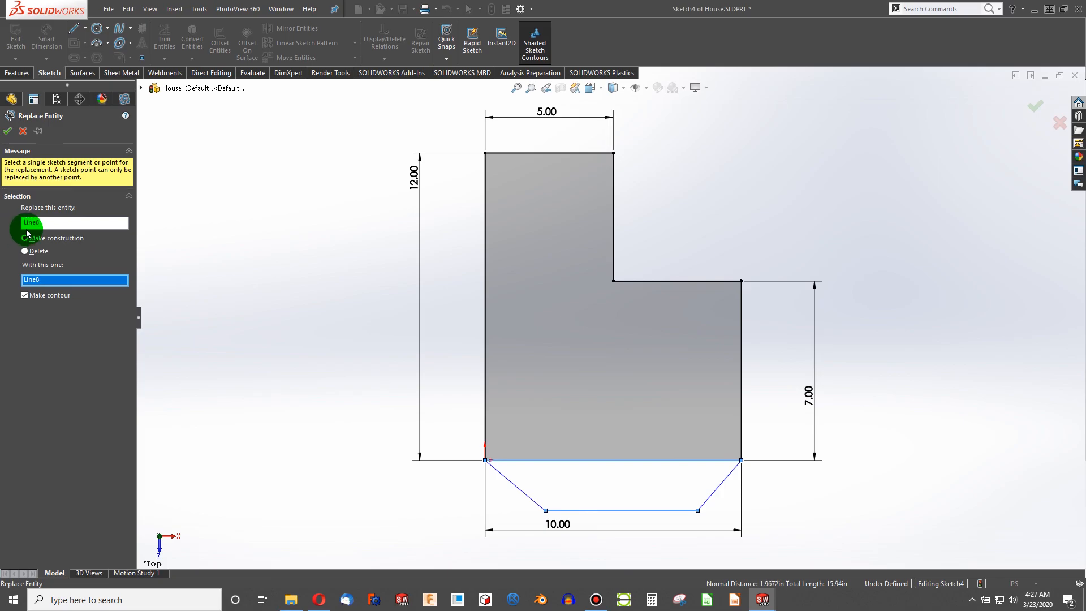
- Confirm the Replace Entity operation on the sketch's bottom edge
{"action": "left_click", "coordinate": [7, 133]}
{"action": "left_click", "coordinate": [238, 320]}
{"action": "left_click", "coordinate": [266, 401]}
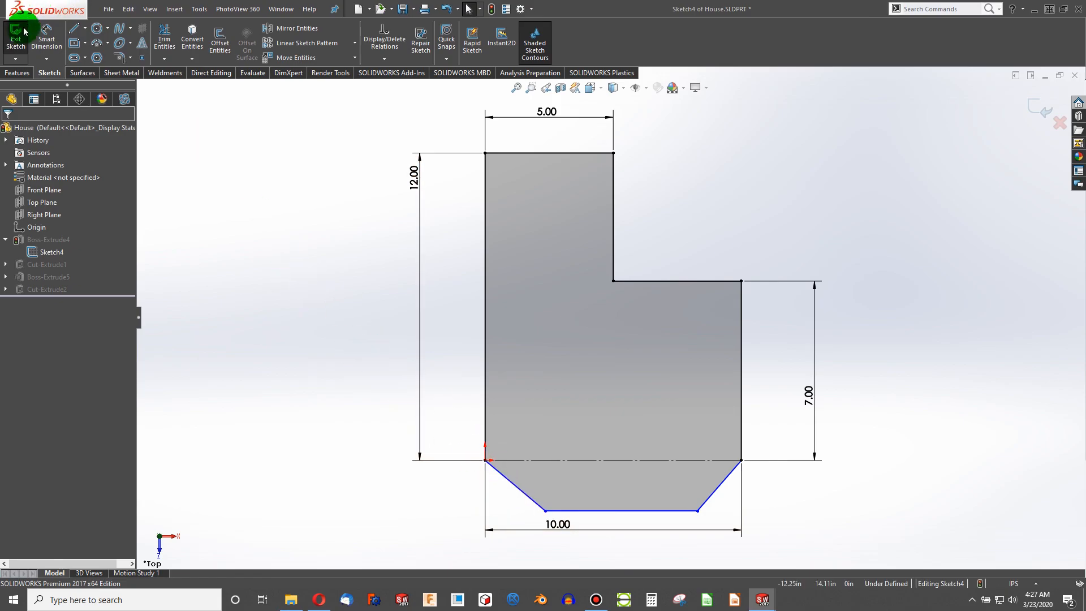
- Dimension the angle between the left chamfer line and the horizontal edge, setting it to 45°
{"action": "left_click", "coordinate": [521, 485]}
{"action": "left_click", "coordinate": [516, 487]}
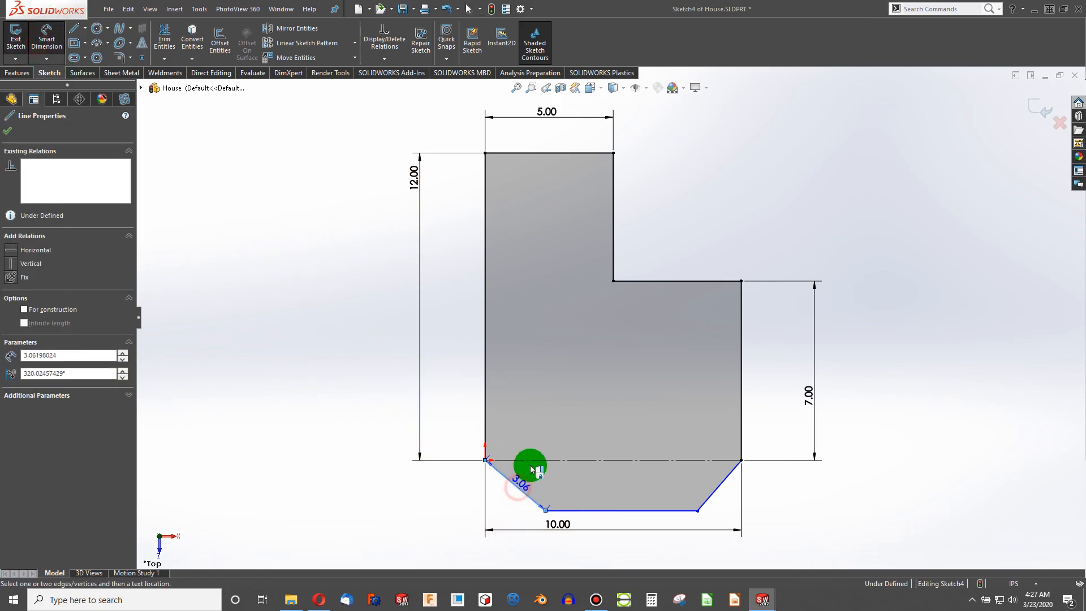
{"action": "left_click", "coordinate": [535, 474]}
{"action": "type", "text": "4"}
{"action": "key", "text": "Return"}
{"action": "double_click", "coordinate": [529, 477]}
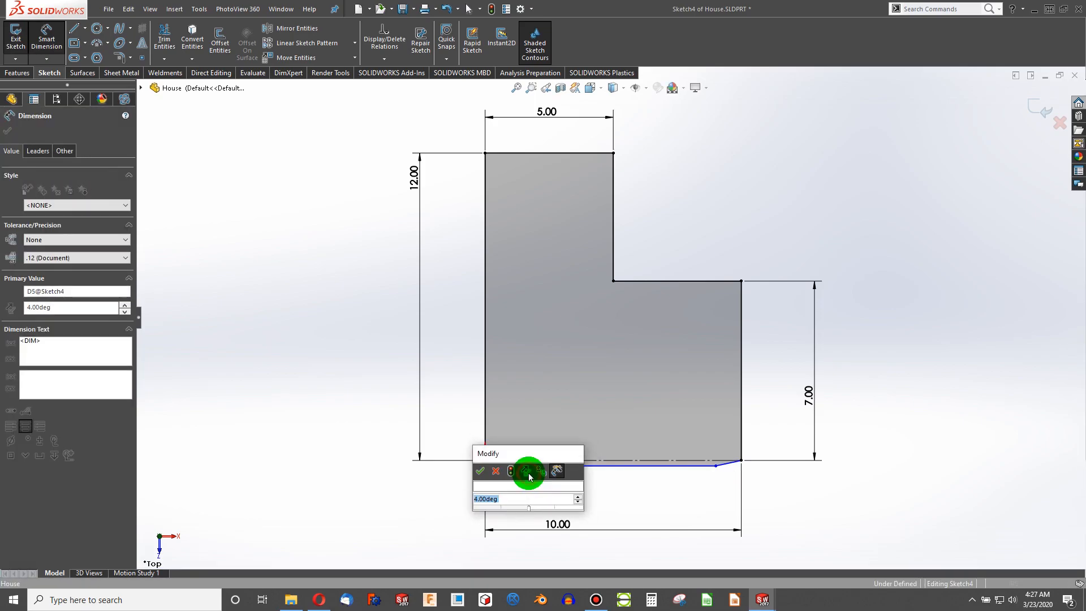
{"action": "type", "text": "45"}
{"action": "key", "text": "Return"}
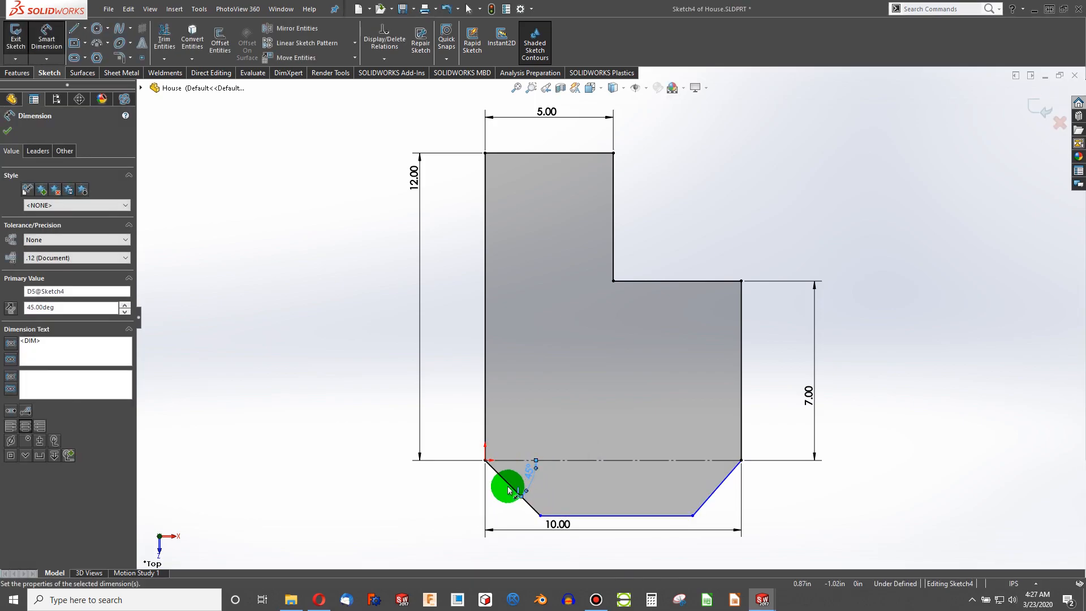
- Dimension the chamfer's vertical depth below the old bottom edge as 1
{"action": "left_click", "coordinate": [510, 488]}
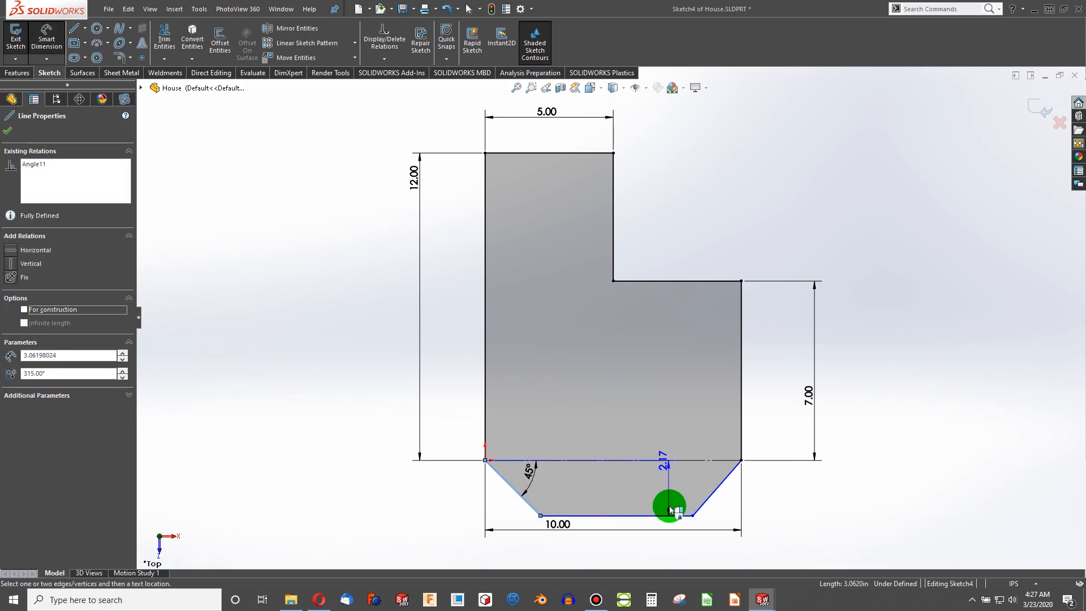
{"action": "left_click_drag", "start_coordinate": [695, 512], "coordinate": [460, 492]}
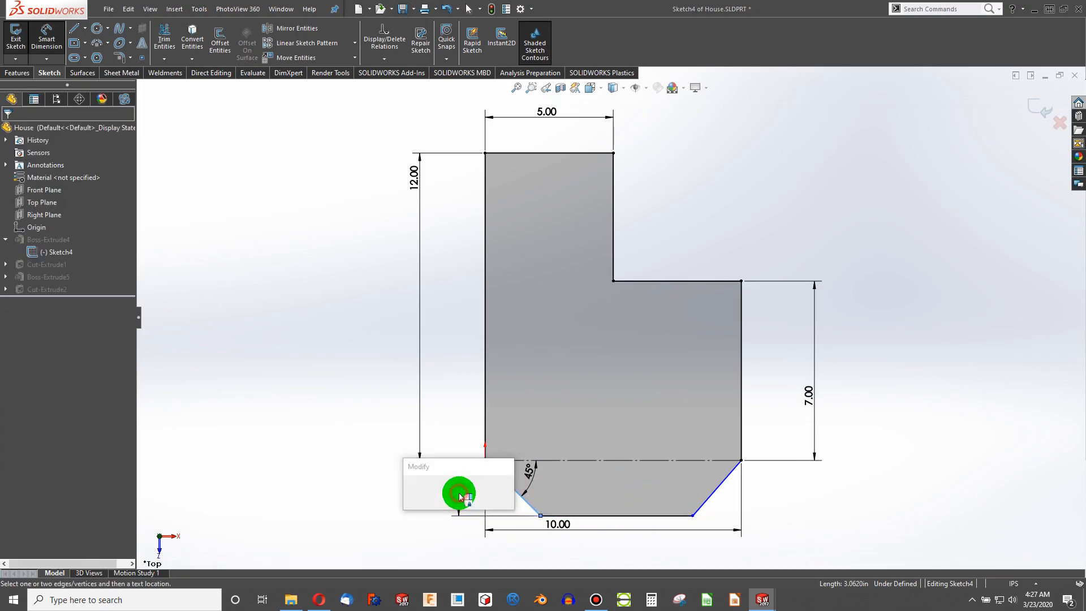
{"action": "type", "text": "1"}
{"action": "key", "text": "Return"}
{"action": "key", "text": "Escape"}
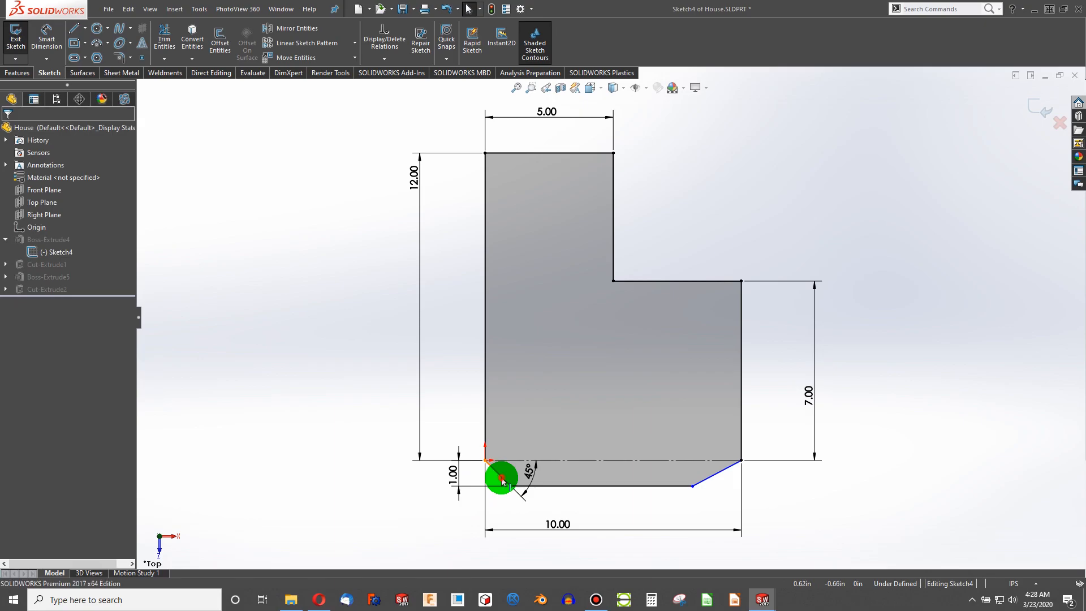
- Add an Equal relation between the two diagonal chamfer lines
{"action": "left_click", "coordinate": [500, 475]}
{"action": "left_click", "coordinate": [708, 478], "text": "ctrl"}
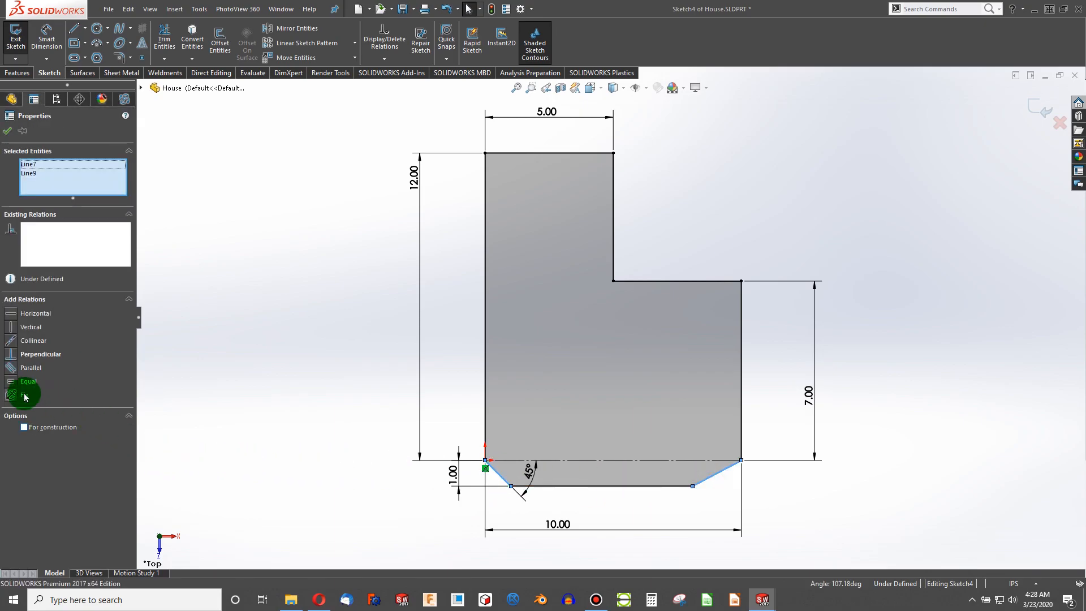
{"action": "left_click", "coordinate": [9, 380]}
{"action": "left_click", "coordinate": [218, 443]}
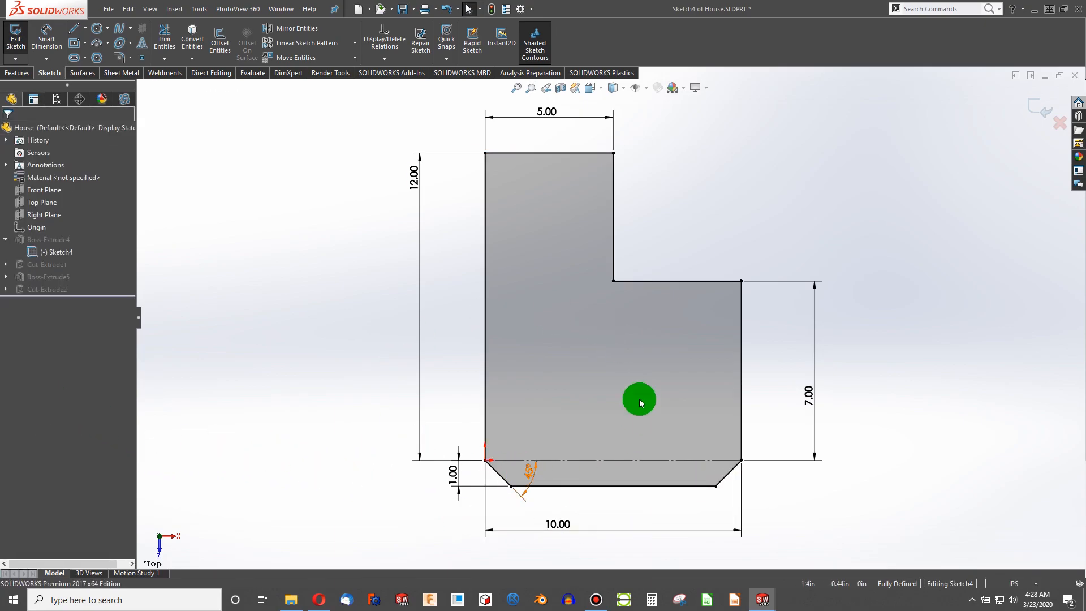
- Exit the sketch and rebuild the part to apply the new chamfered profile
{"action": "left_click", "coordinate": [570, 487]}
{"action": "left_click", "coordinate": [569, 461]}
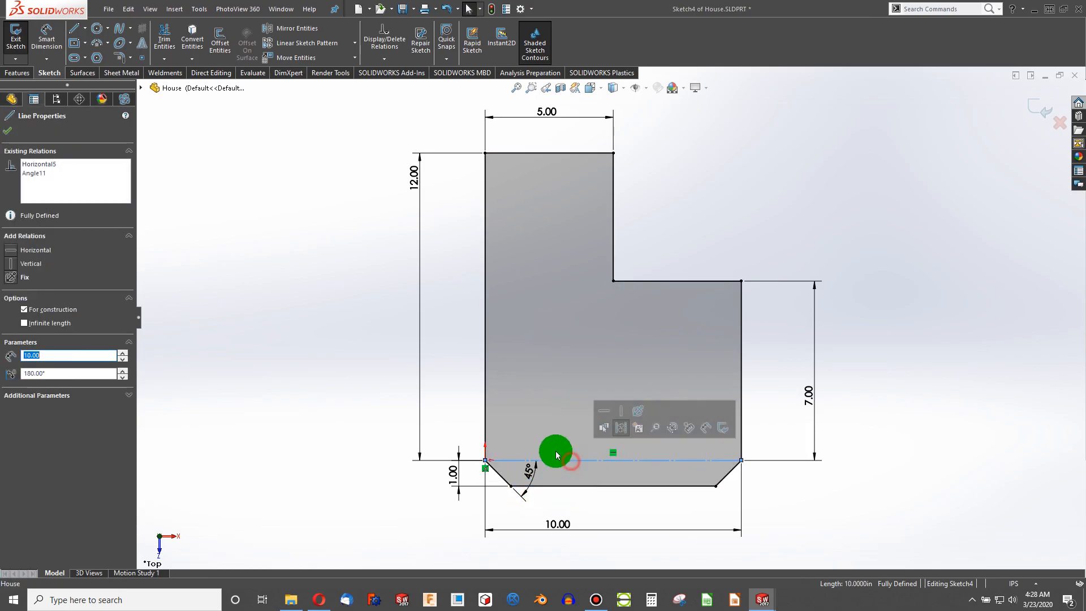
{"action": "left_click", "coordinate": [491, 9]}
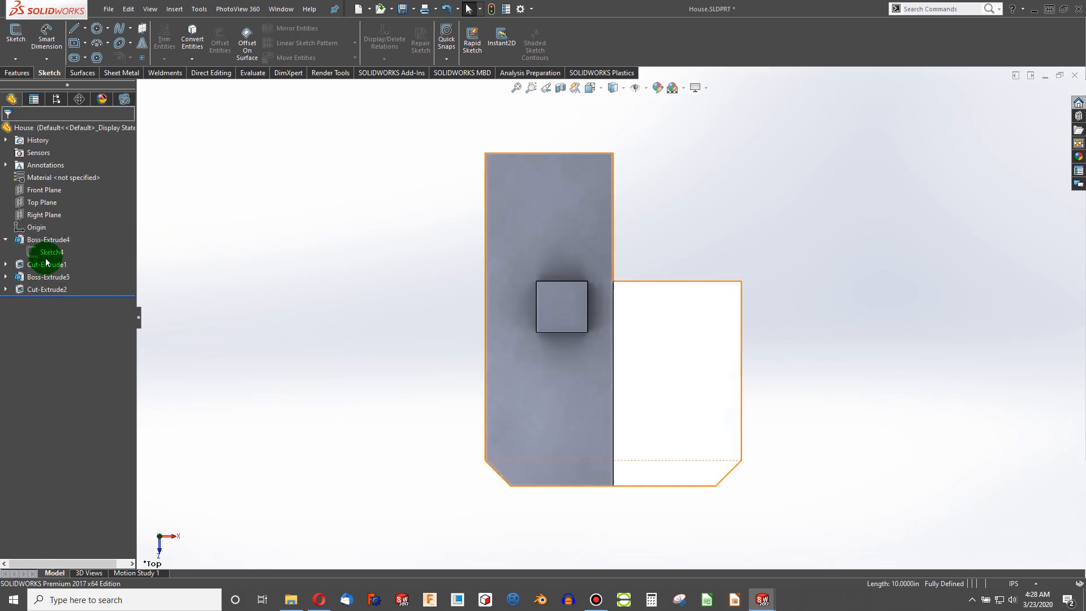
- Examine the rebuilt house part in a 3D view, including its bottom edge
{"action": "left_click", "coordinate": [6, 239]}
{"action": "middle_click_drag", "start_coordinate": [389, 428], "coordinate": [678, 510]}
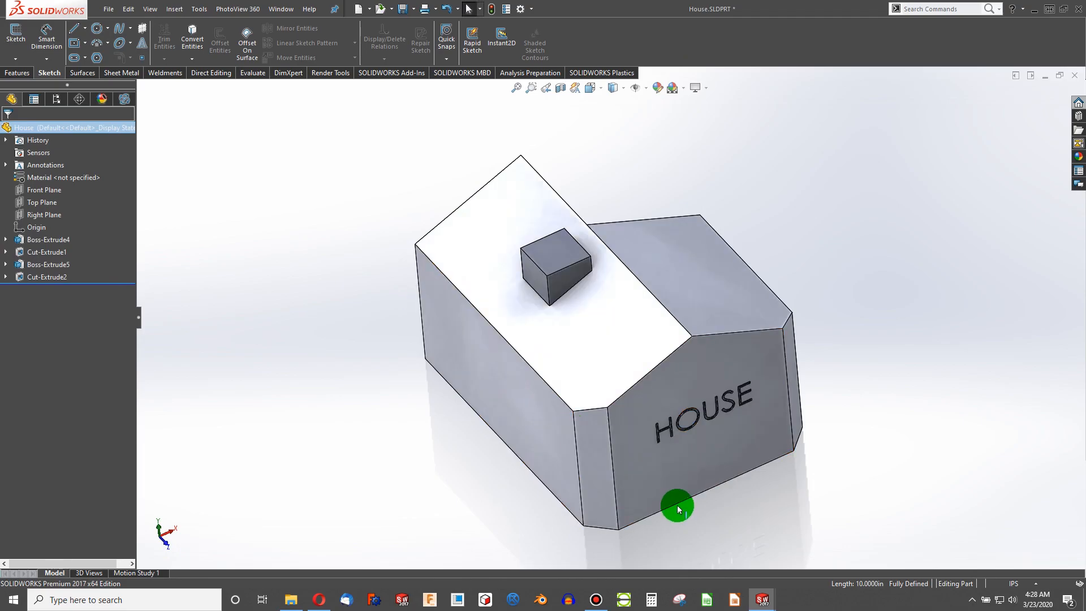
{"action": "left_click", "coordinate": [677, 505]}
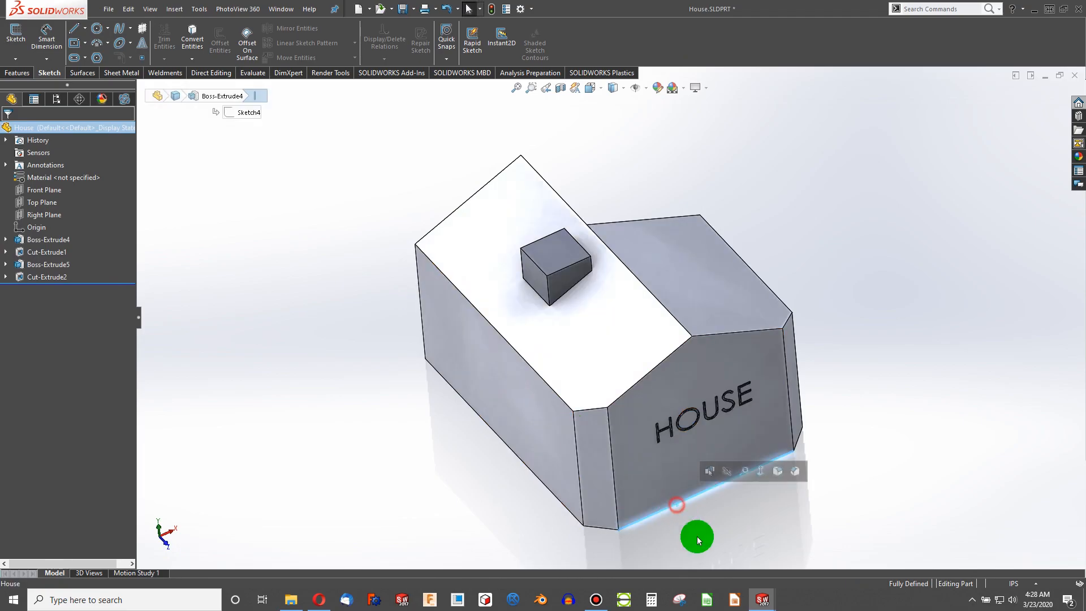
- Switch to the House Assembly and inspect how the house component updated
{"action": "left_click", "coordinate": [756, 604]}
{"action": "left_click", "coordinate": [831, 561]}
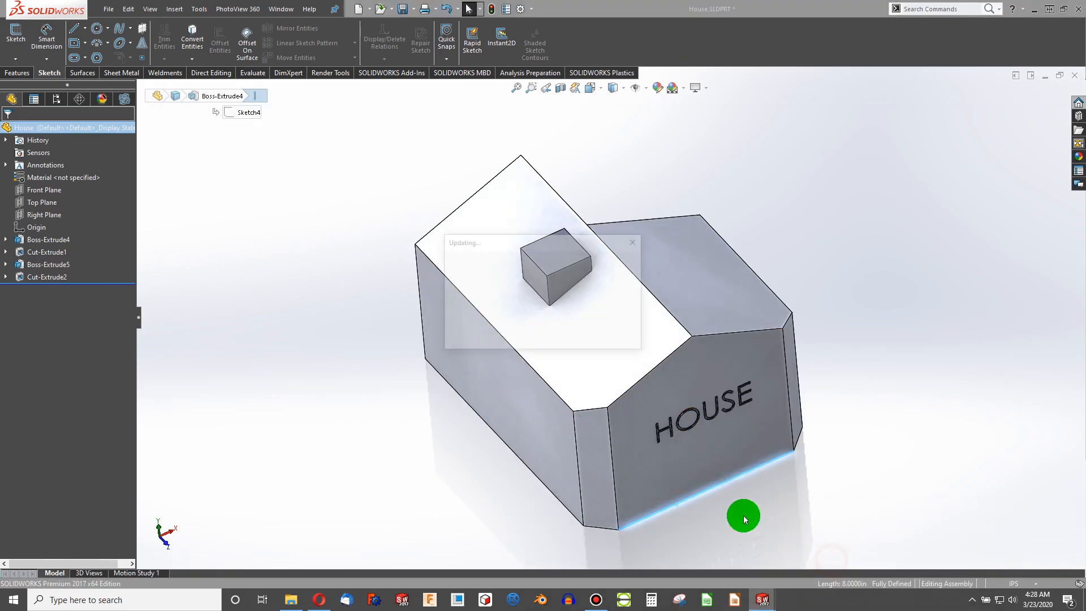
{"action": "left_click", "coordinate": [85, 226]}
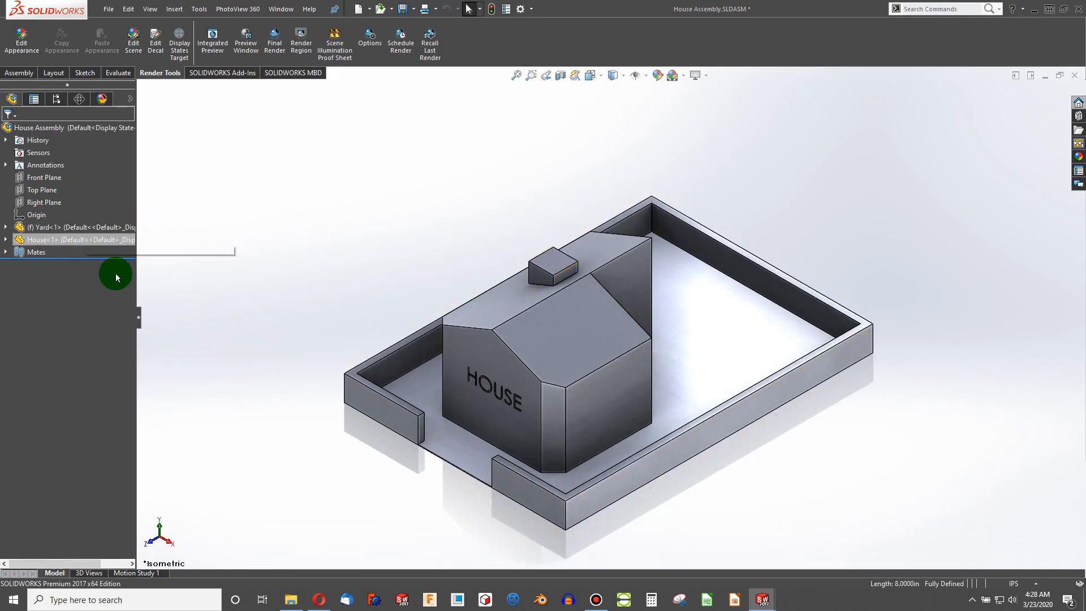
{"action": "left_click", "coordinate": [470, 426]}
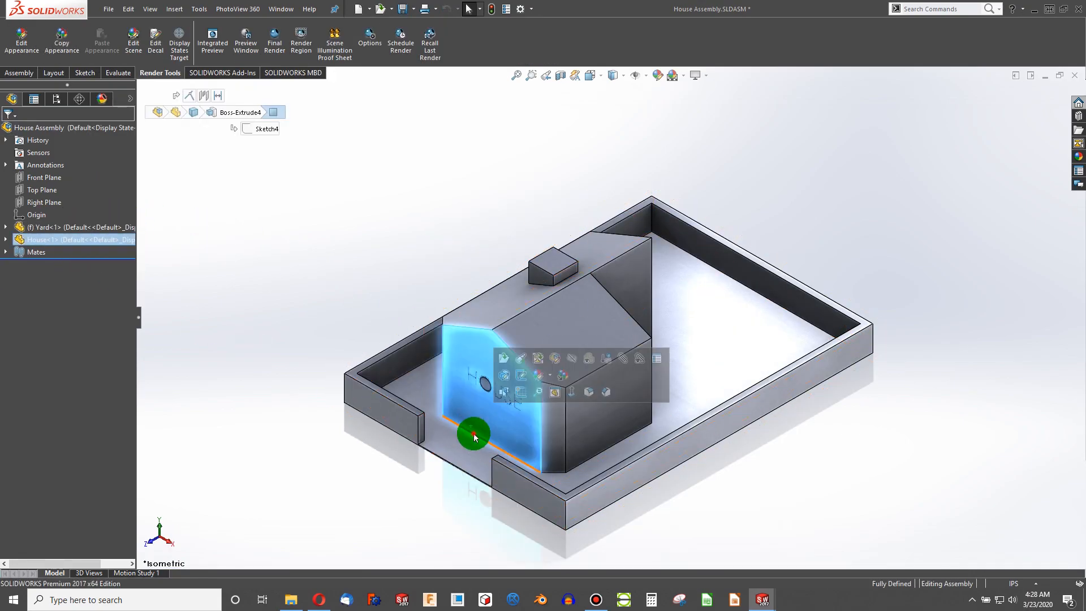
{"action": "left_click", "coordinate": [474, 434]}
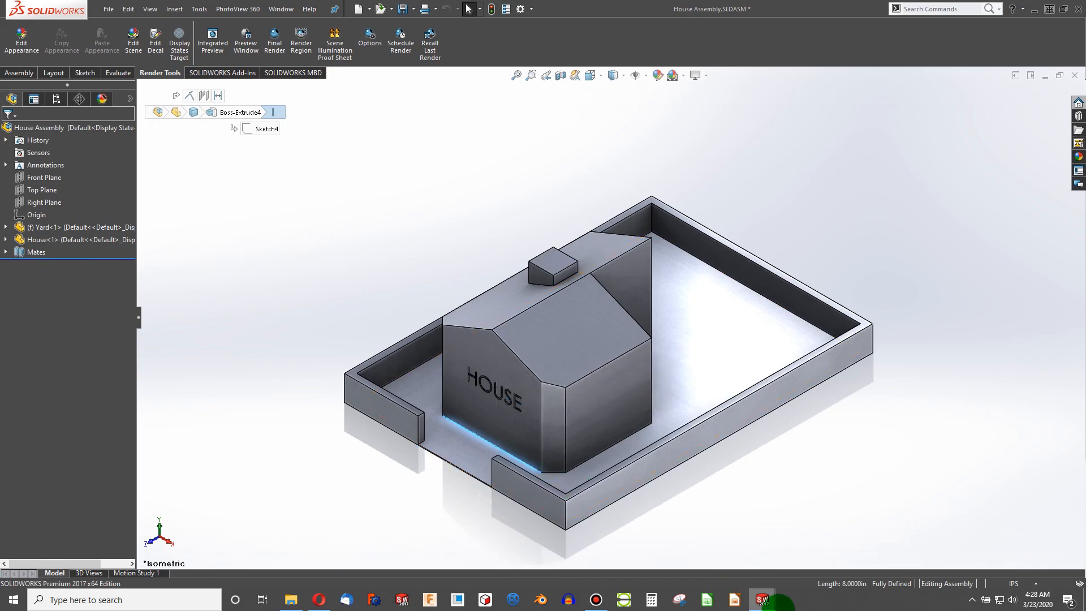
- Switch to the House Drawing and inspect the dimensions in the top view
{"action": "mouse_move", "coordinate": [764, 602]}
{"action": "left_click", "coordinate": [936, 548]}
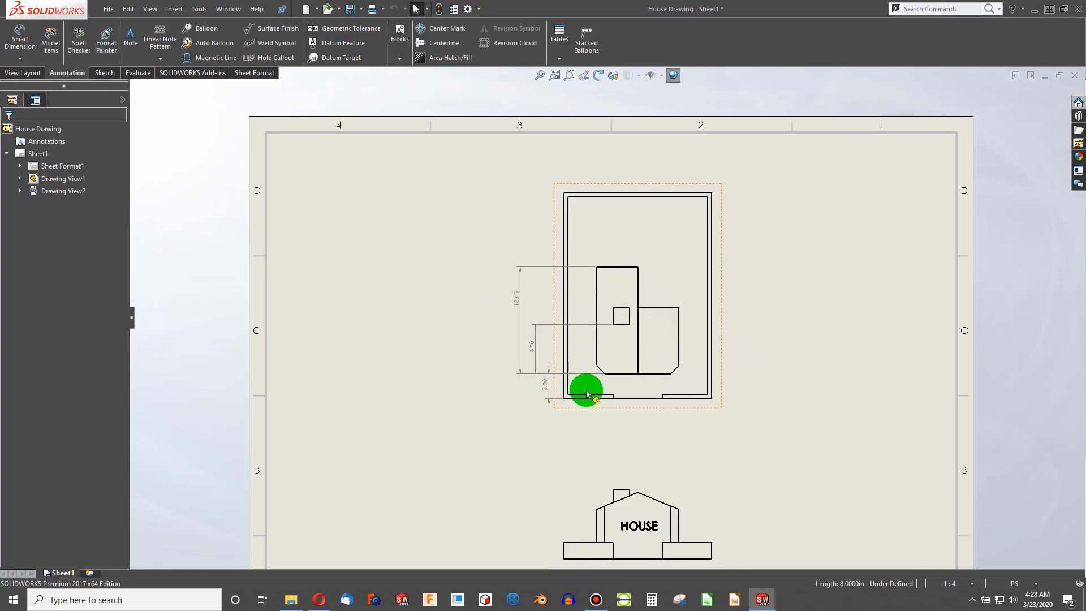
{"action": "scroll", "coordinate": [599, 380], "scroll_direction": "down", "scroll_amount": 5}
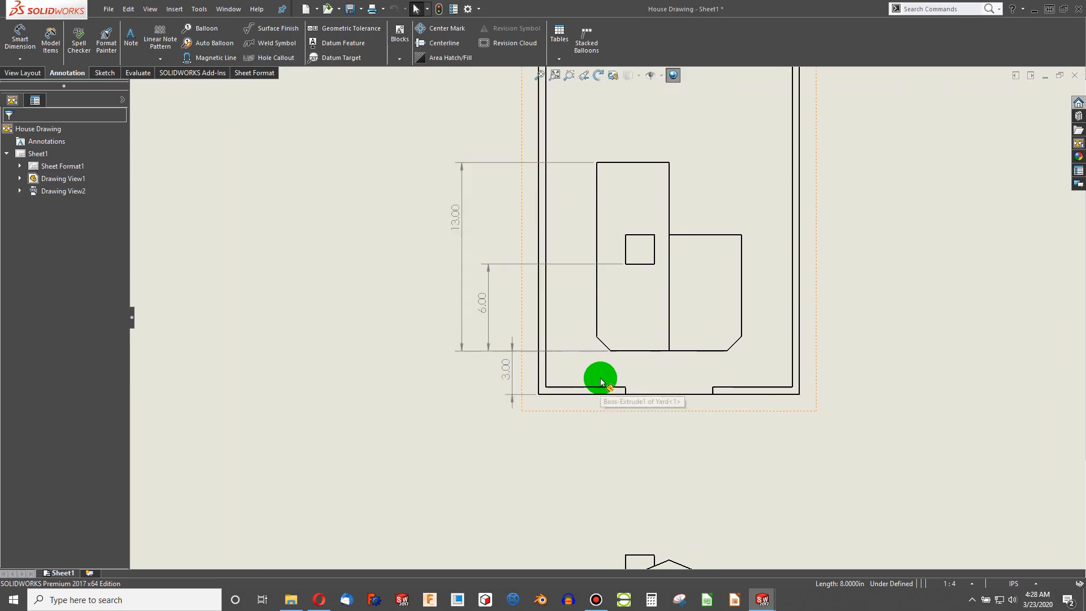
{"action": "left_click", "coordinate": [659, 340]}
{"action": "scroll", "coordinate": [483, 367], "scroll_direction": "up", "scroll_amount": 3}
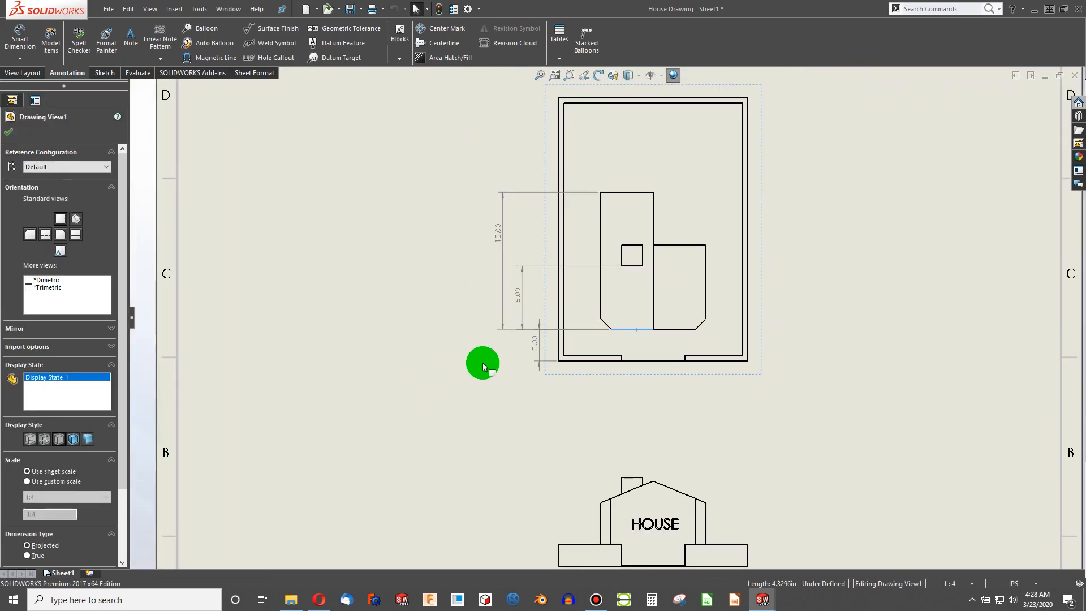
{"action": "left_click", "coordinate": [482, 359]}
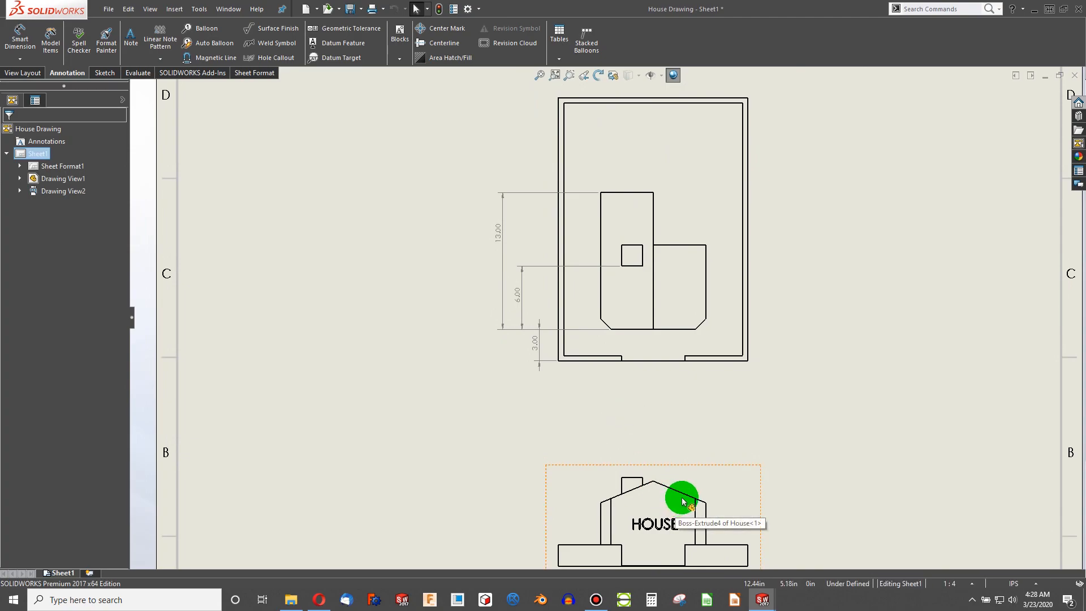
- Return to the part window and undo the recent sketch changes six times
{"action": "left_click", "coordinate": [762, 599]}
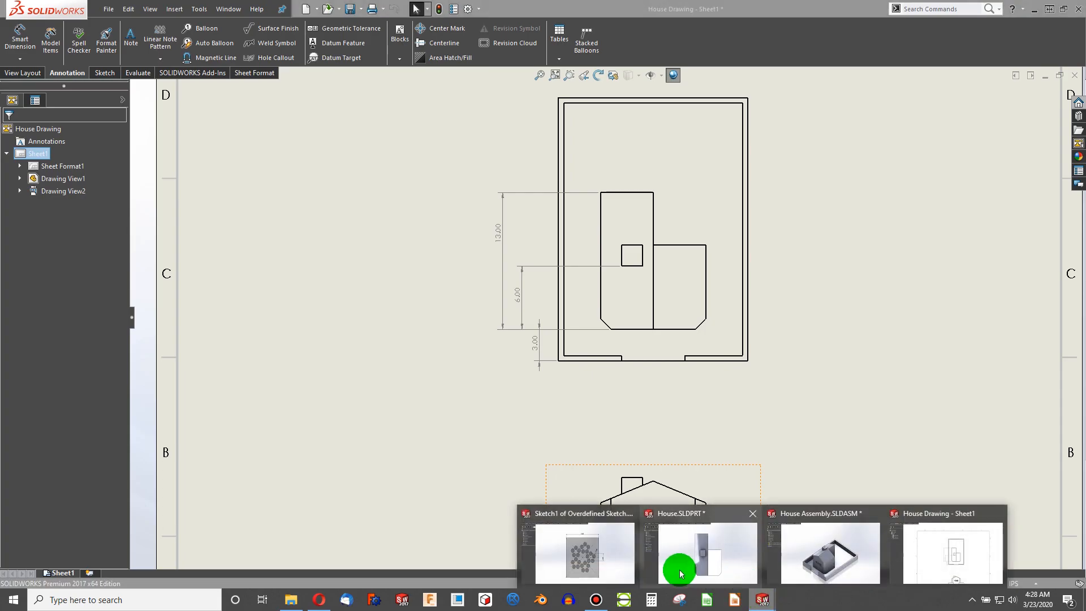
{"action": "mouse_move", "coordinate": [688, 572]}
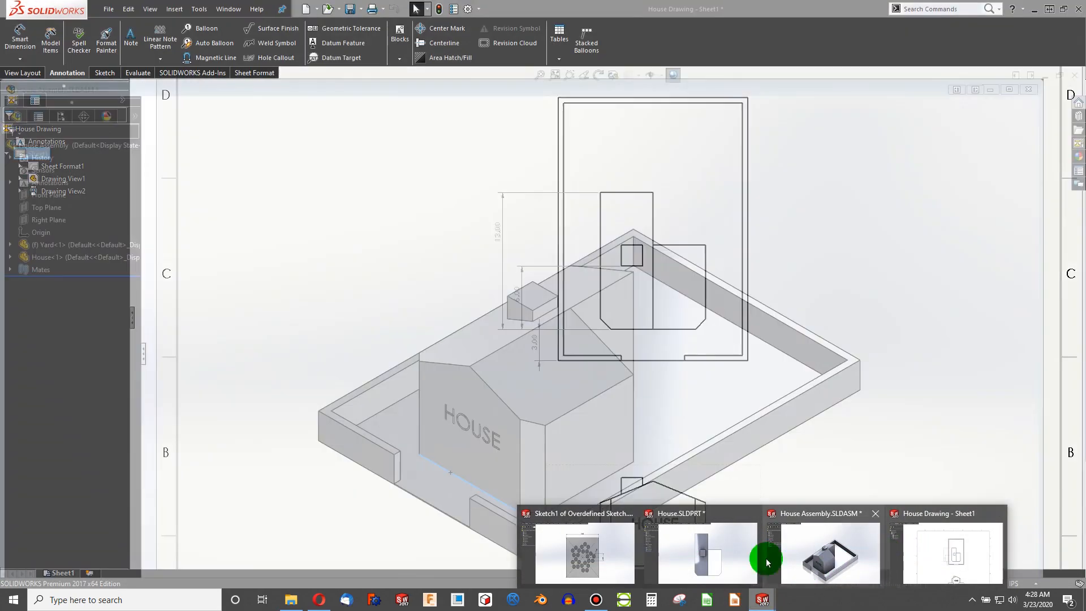
{"action": "left_click", "coordinate": [683, 560]}
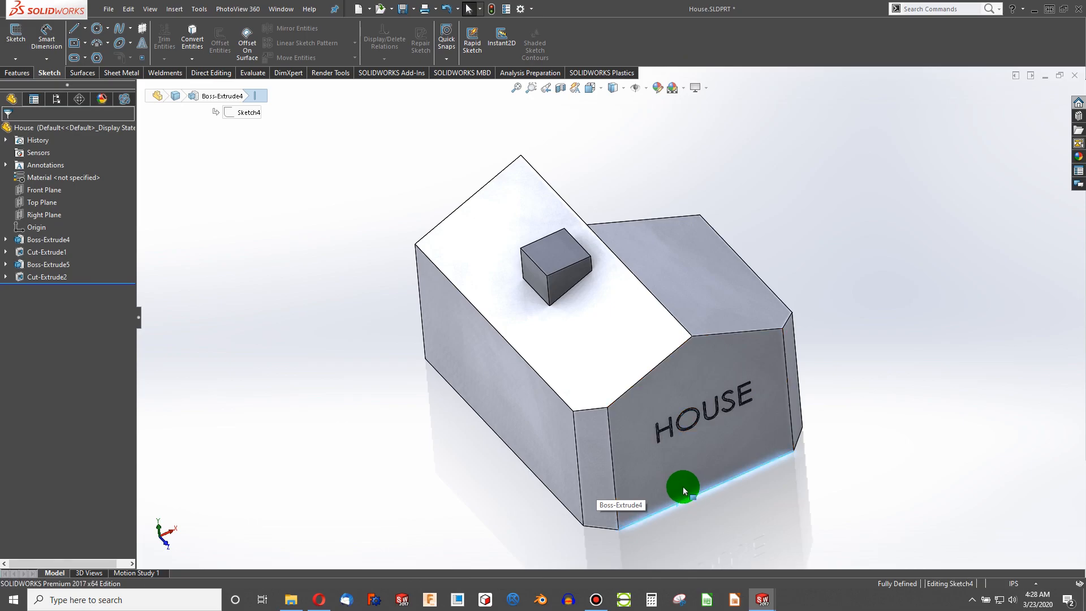
{"action": "key", "text": "ctrl+z"}
{"action": "key", "text": "ctrl+z"}
{"action": "key", "text": "ctrl+z"}
{"action": "key", "text": "ctrl+z"}
{"action": "key", "text": "ctrl+z"}
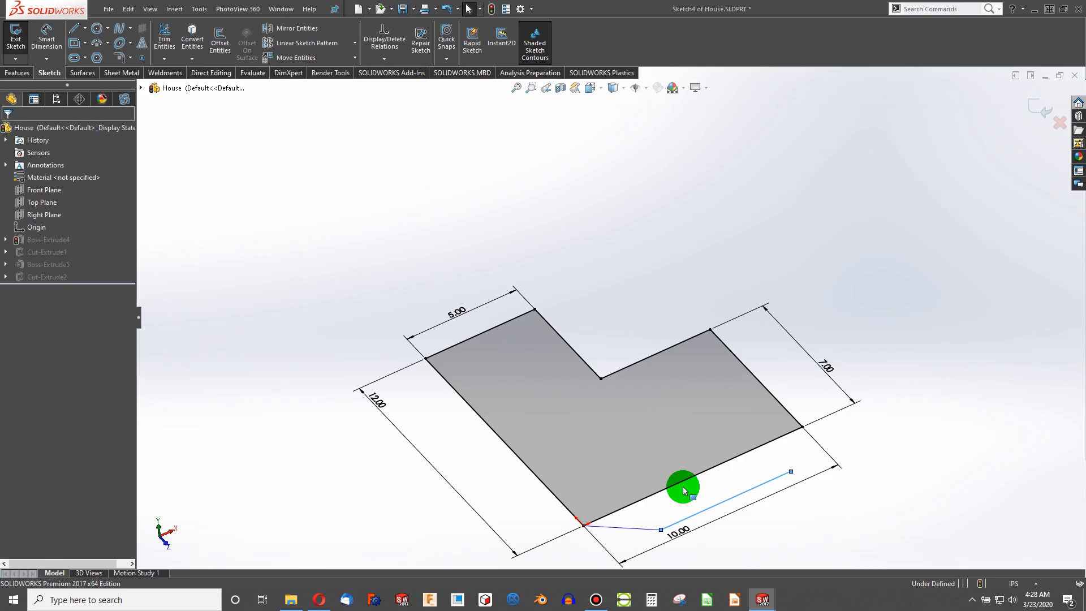
{"action": "key", "text": "ctrl+z"}
- Draw a line from the lower sketch point to the right corner of the bottom edge
{"action": "left_click", "coordinate": [293, 282]}
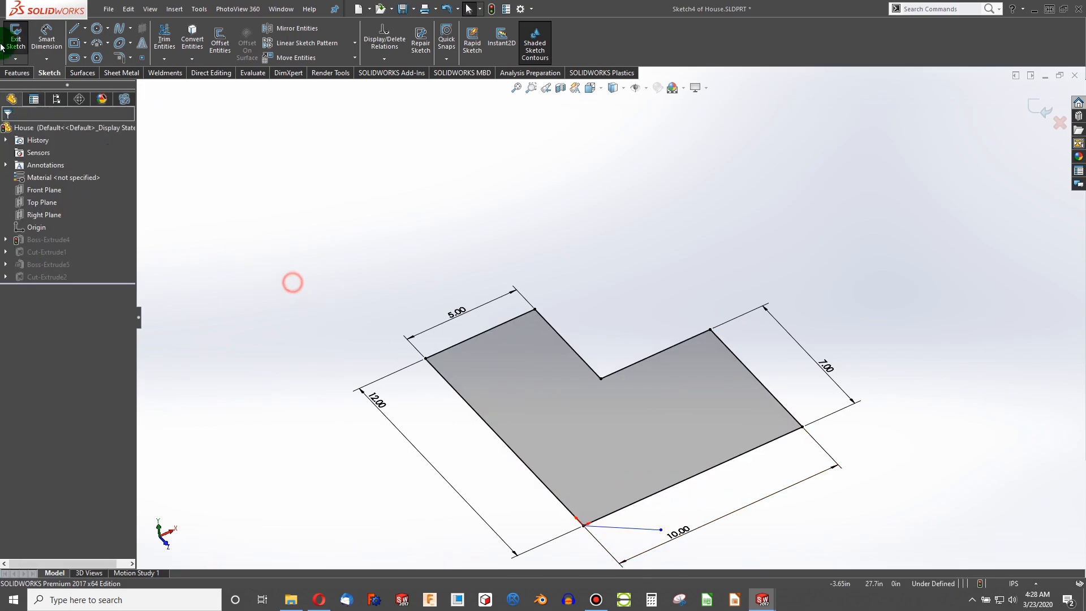
{"action": "left_click", "coordinate": [660, 531]}
{"action": "left_click", "coordinate": [802, 427]}
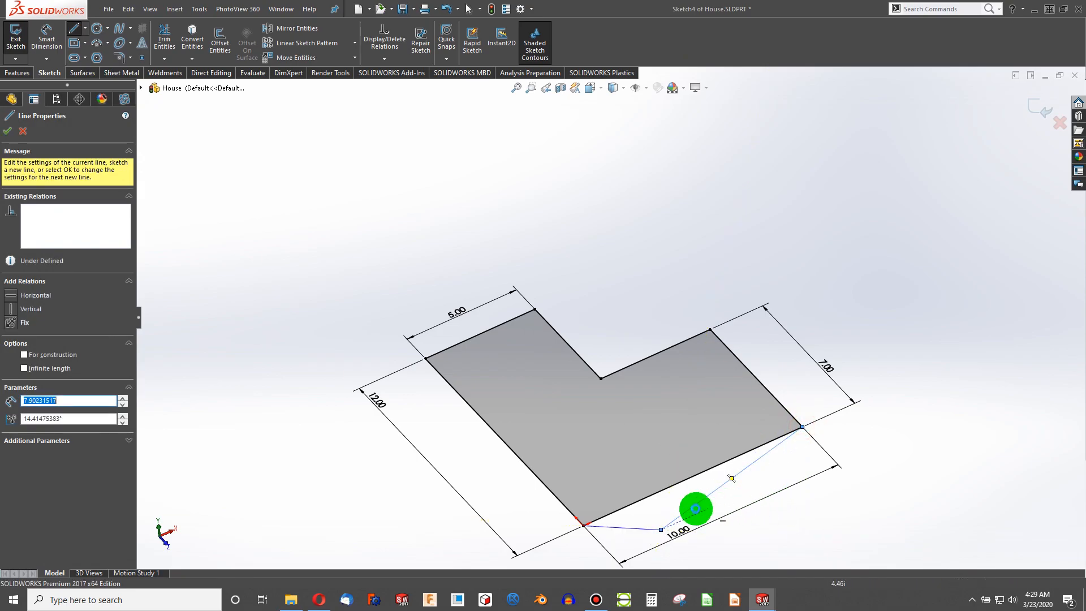
{"action": "key", "text": "Escape"}
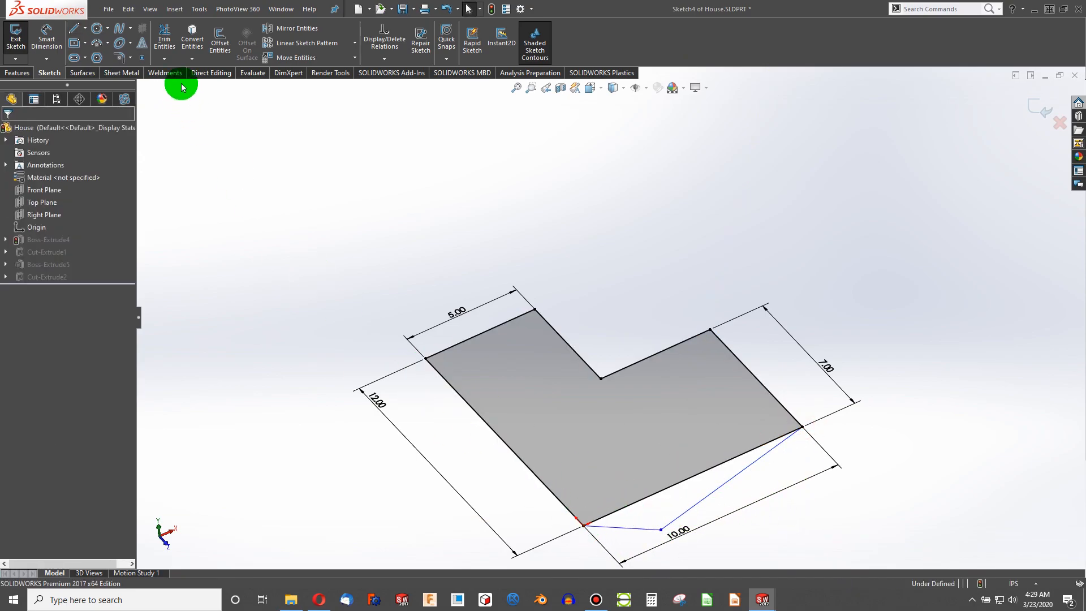
- Dimension the short line starting at the left corner to a length of 1
{"action": "left_click", "coordinate": [56, 42]}
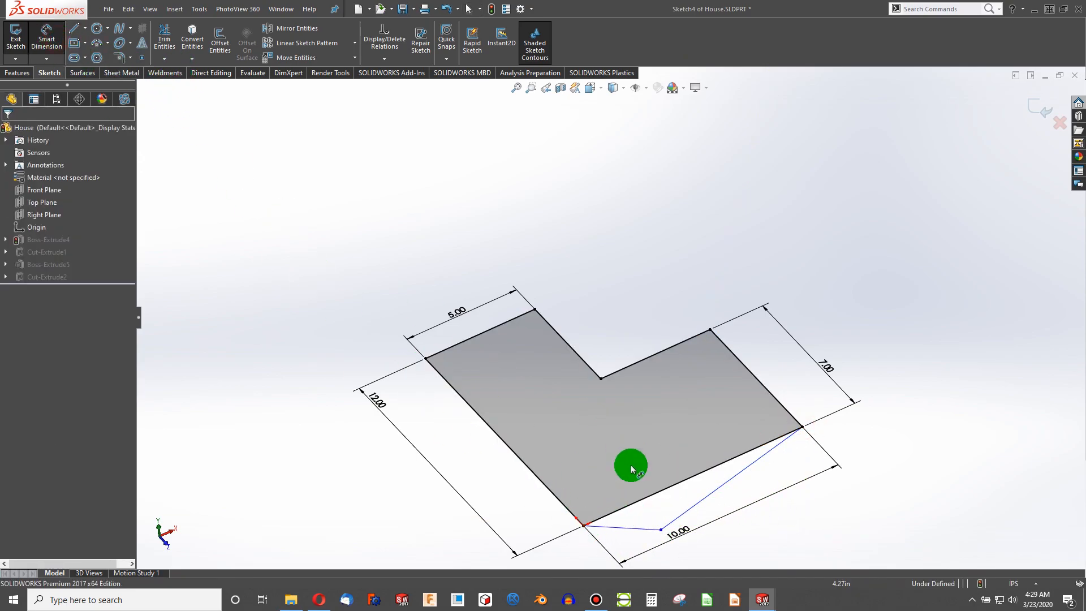
{"action": "left_click", "coordinate": [631, 531]}
{"action": "left_click", "coordinate": [547, 550]}
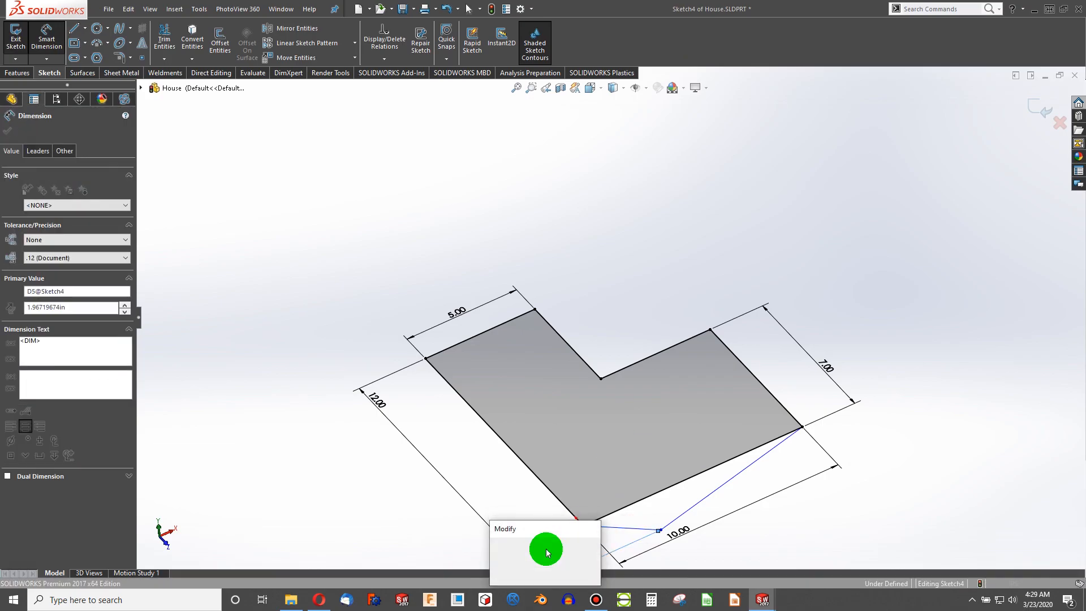
{"action": "type", "text": "1"}
{"action": "key", "text": "Return"}
- Dimension the angle between the bottom edge and the long diagonal line as 45°
{"action": "left_click", "coordinate": [589, 523]}
{"action": "left_click", "coordinate": [608, 523]}
{"action": "left_click", "coordinate": [649, 513]}
{"action": "left_click", "coordinate": [666, 502]}
{"action": "type", "text": "45"}
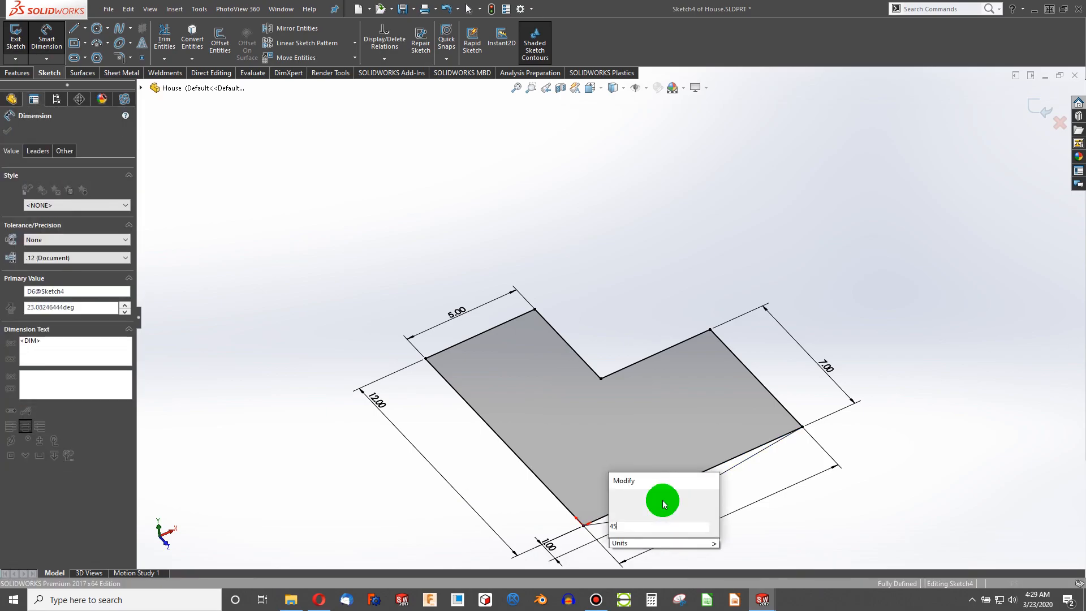
{"action": "key", "text": "Return"}
- Replace the sketch's bottom edge with the long diagonal line using Replace Entity
{"action": "mouse_move", "coordinate": [649, 484]}
{"action": "middle_mouse_down"}
{"action": "mouse_move", "coordinate": [671, 575]}
{"action": "mouse_move", "coordinate": [677, 528]}
{"action": "mouse_move", "coordinate": [664, 514]}
{"action": "middle_mouse_up"}
{"action": "scroll", "coordinate": [600, 346], "scroll_direction": "up", "scroll_amount": 5}
{"action": "scroll", "coordinate": [599, 346], "scroll_direction": "up", "scroll_amount": 2}
{"action": "key", "text": "Escape"}
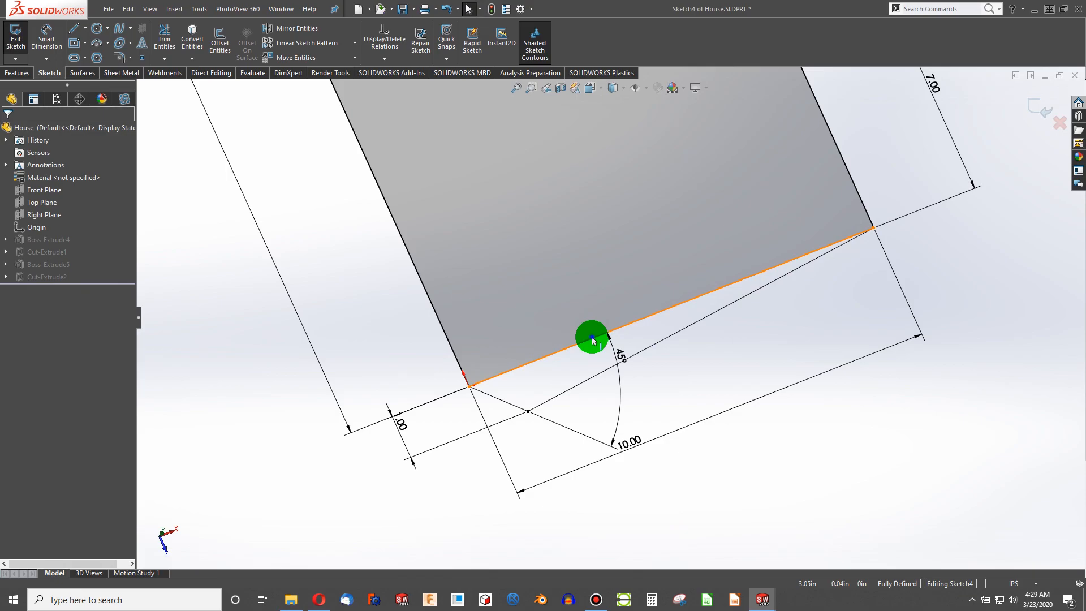
{"action": "right_click", "coordinate": [592, 337]}
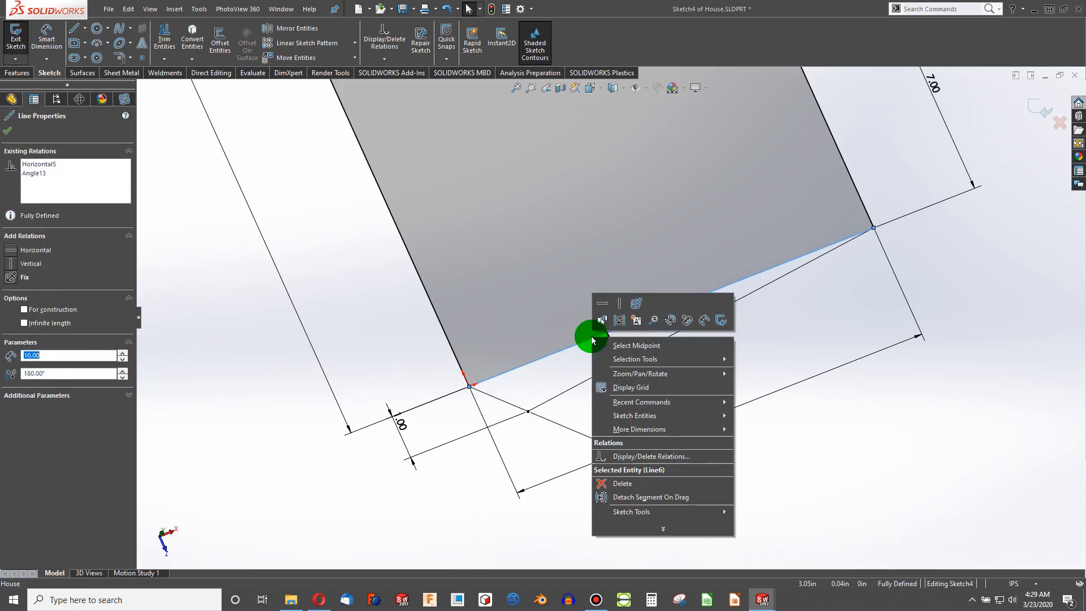
{"action": "left_click", "coordinate": [682, 320]}
{"action": "left_click", "coordinate": [684, 326]}
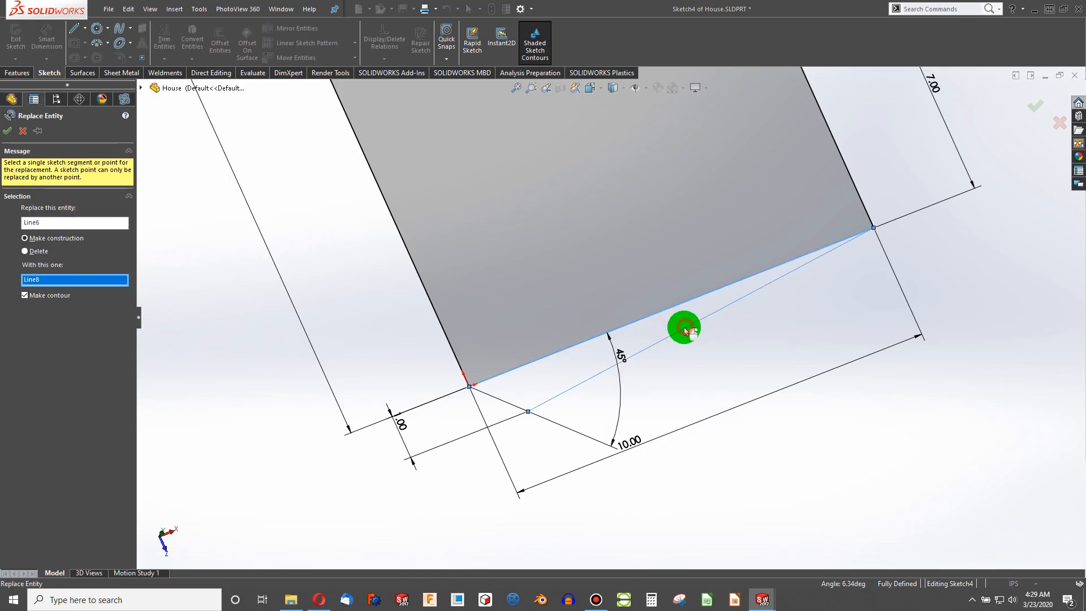
{"action": "left_click", "coordinate": [14, 132]}
{"action": "scroll", "coordinate": [623, 356], "scroll_direction": "down", "scroll_amount": 5}
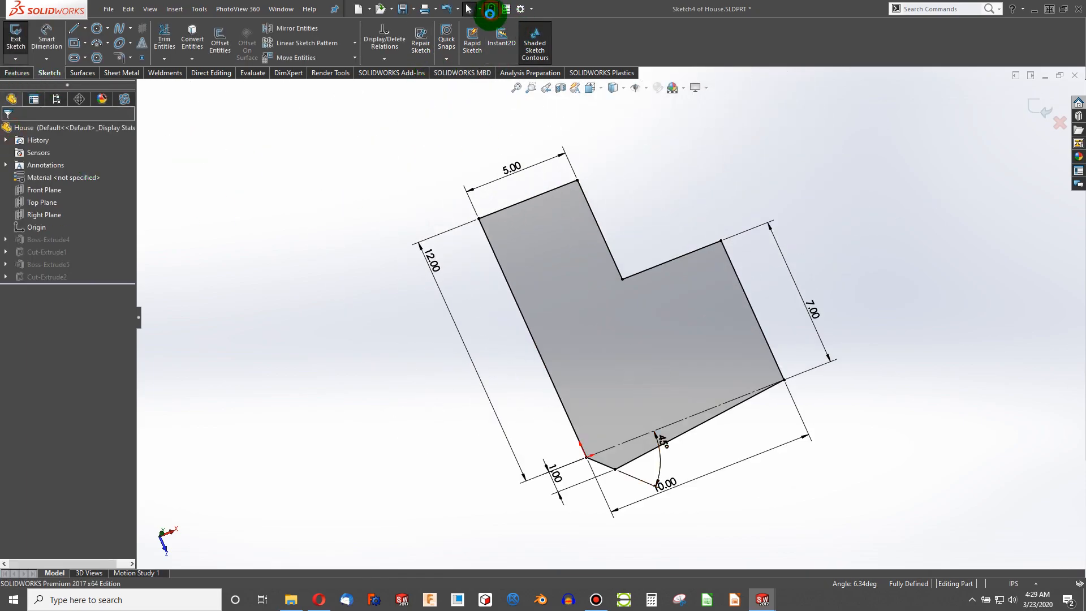
- Rebuild the part and close the What's Wrong report
{"action": "left_click", "coordinate": [490, 10]}
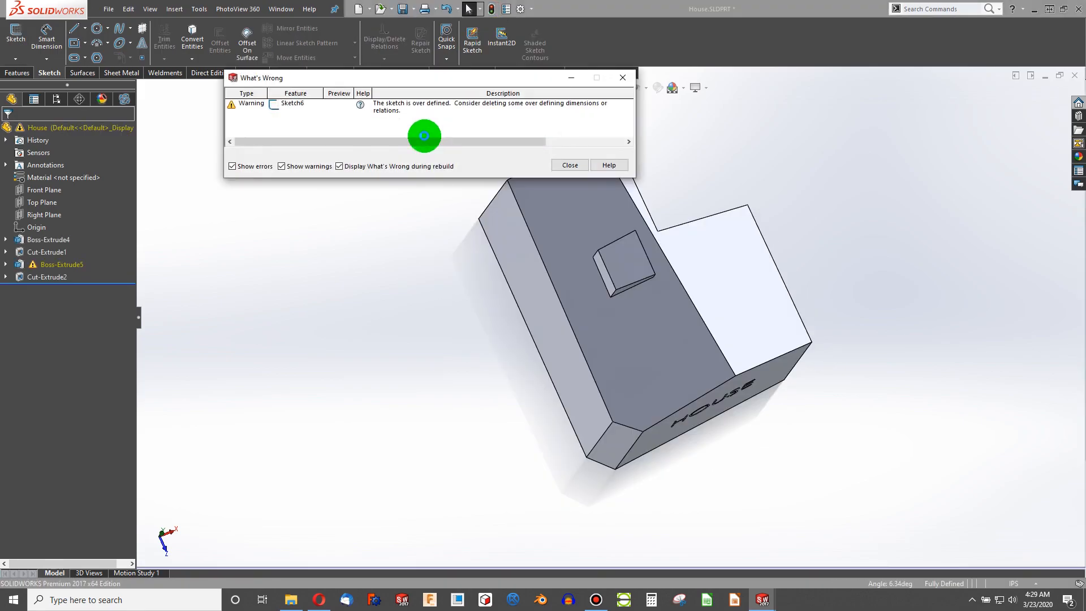
{"action": "left_click", "coordinate": [568, 165]}
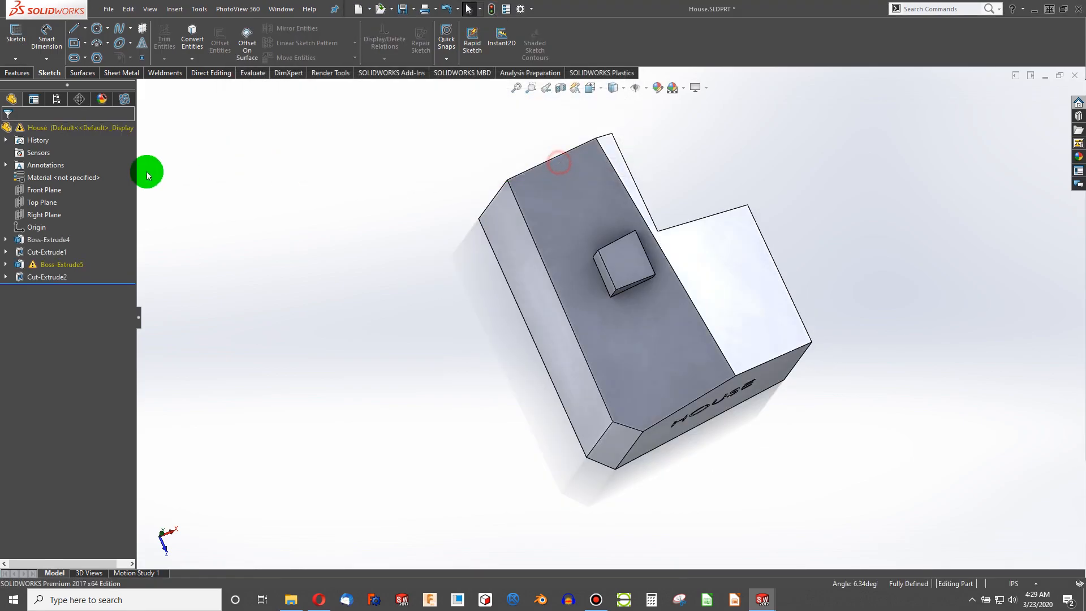
- Edit Sketch6 of the warned Boss-Extrude5 cube and delete its 8.00 dimension to clear the over-definition
{"action": "left_click", "coordinate": [50, 264]}
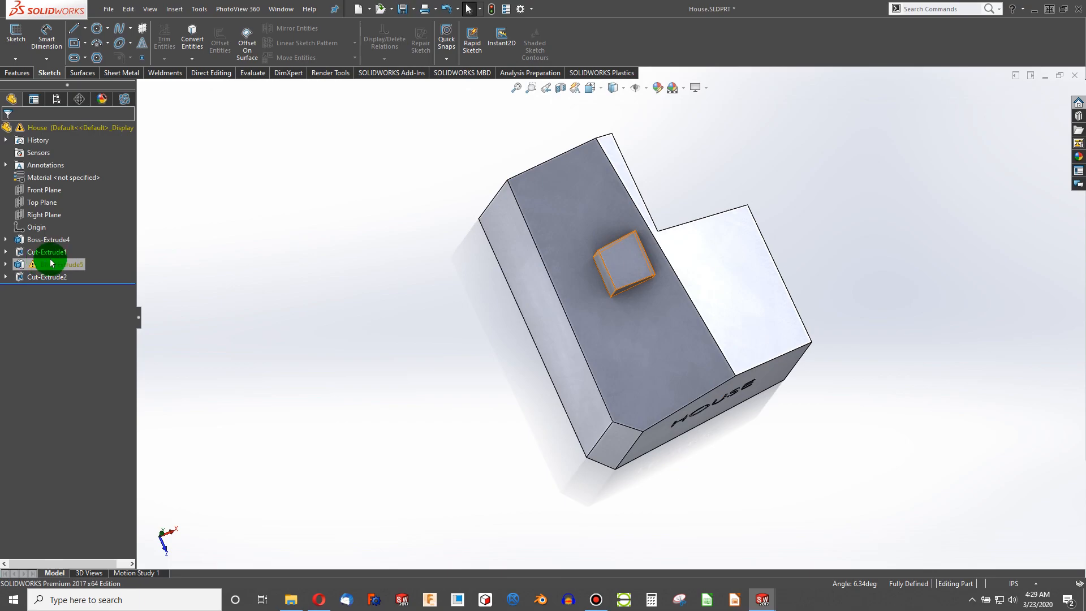
{"action": "middle_click_drag", "start_coordinate": [505, 328], "coordinate": [481, 346]}
{"action": "scroll", "coordinate": [609, 274], "scroll_direction": "down", "scroll_amount": 4}
{"action": "scroll", "coordinate": [622, 267], "scroll_direction": "down", "scroll_amount": 4}
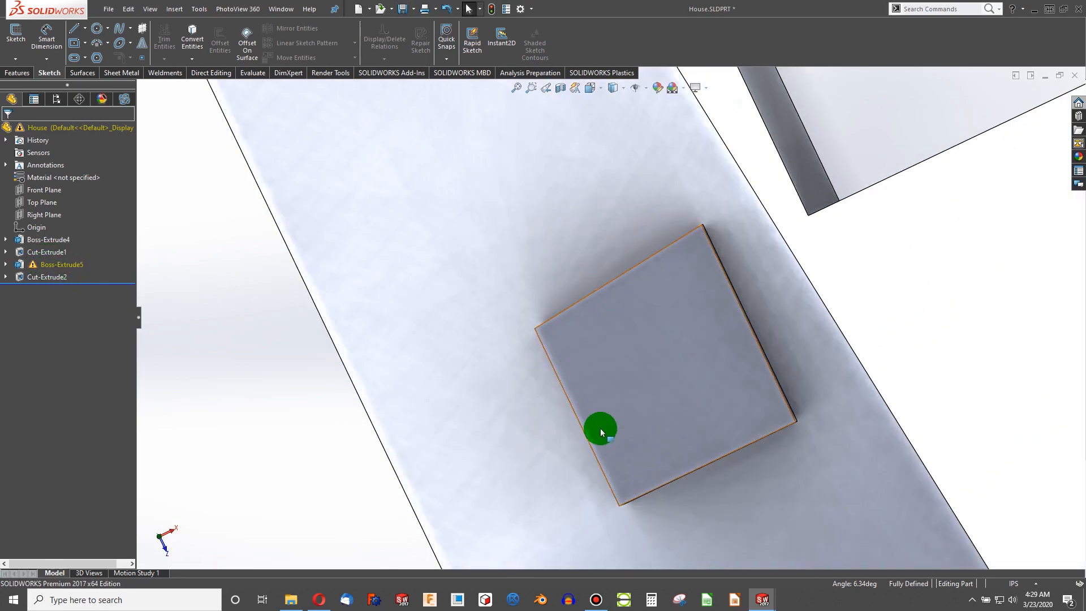
{"action": "scroll", "coordinate": [622, 404], "scroll_direction": "up", "scroll_amount": 6}
{"action": "middle_click_drag", "start_coordinate": [662, 378], "coordinate": [673, 266]}
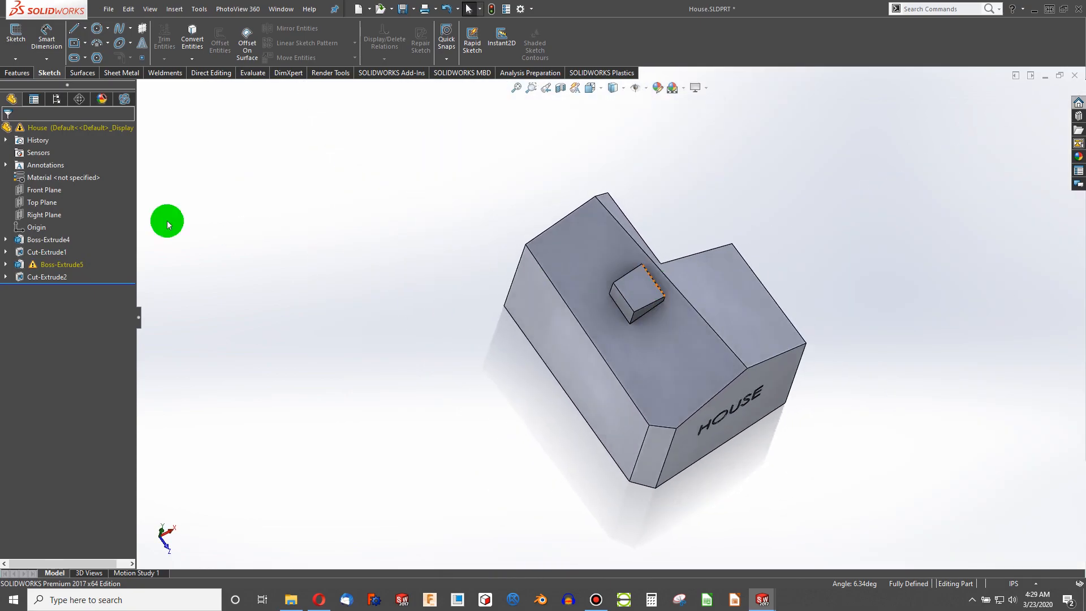
{"action": "left_click", "coordinate": [6, 266]}
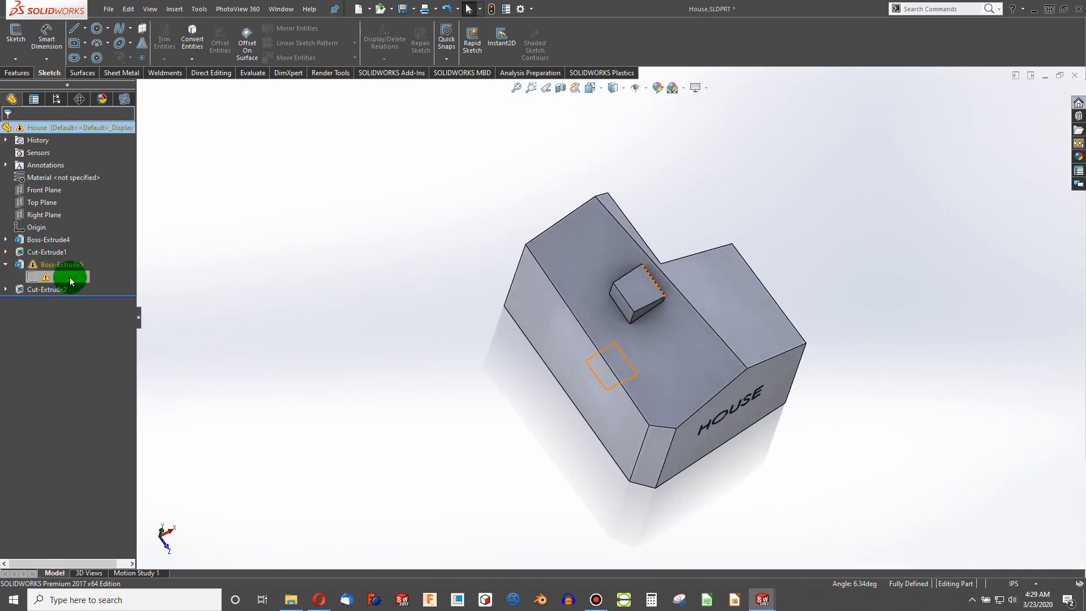
{"action": "right_click", "coordinate": [71, 278]}
{"action": "left_click", "coordinate": [82, 193]}
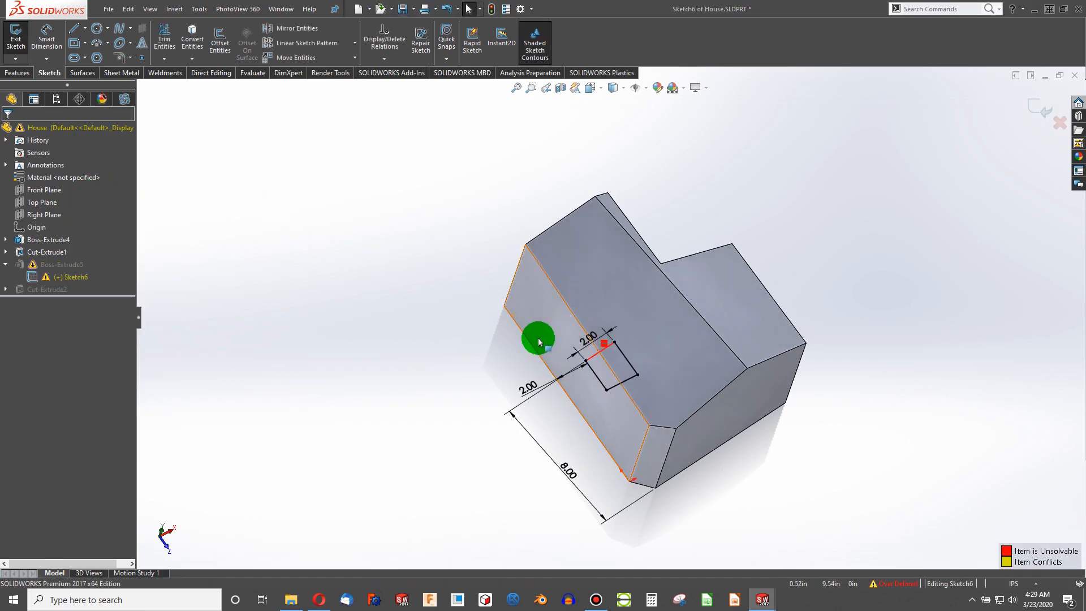
{"action": "mouse_move", "coordinate": [681, 425]}
{"action": "middle_mouse_down"}
{"action": "mouse_move", "coordinate": [563, 278]}
{"action": "mouse_move", "coordinate": [620, 356]}
{"action": "mouse_move", "coordinate": [637, 259]}
{"action": "mouse_move", "coordinate": [593, 334]}
{"action": "middle_mouse_up"}
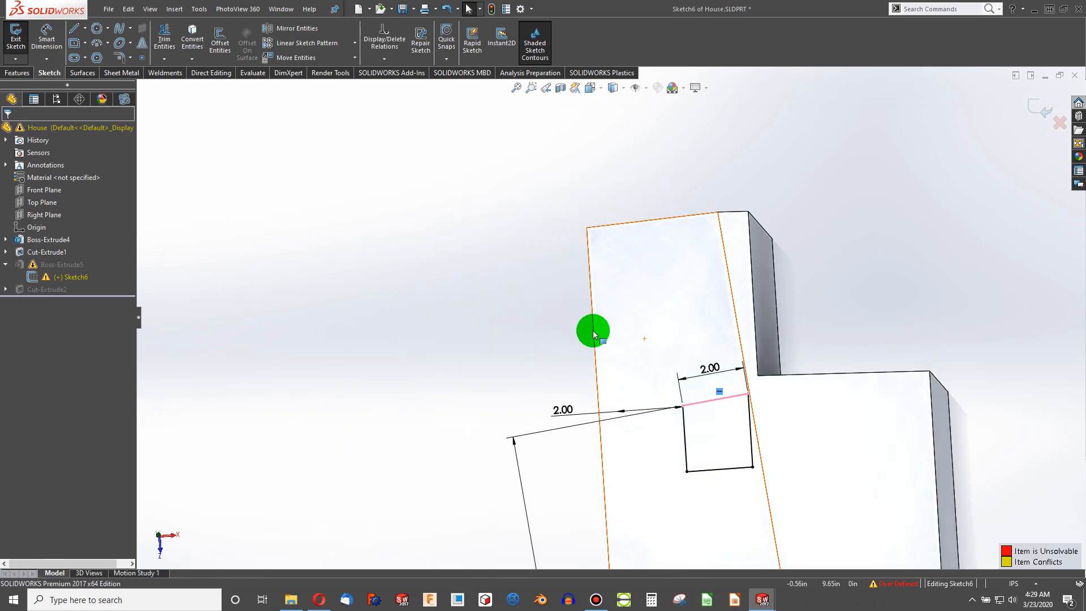
{"action": "key", "text": "ctrl+8"}
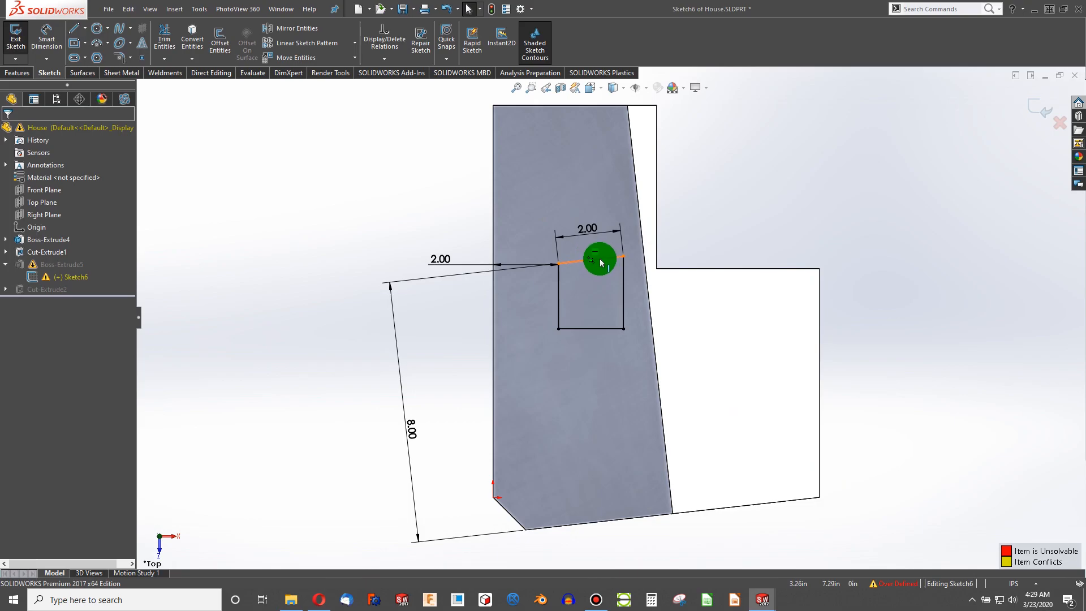
{"action": "left_click_drag", "start_coordinate": [409, 429], "coordinate": [443, 466]}
{"action": "left_click", "coordinate": [402, 288]}
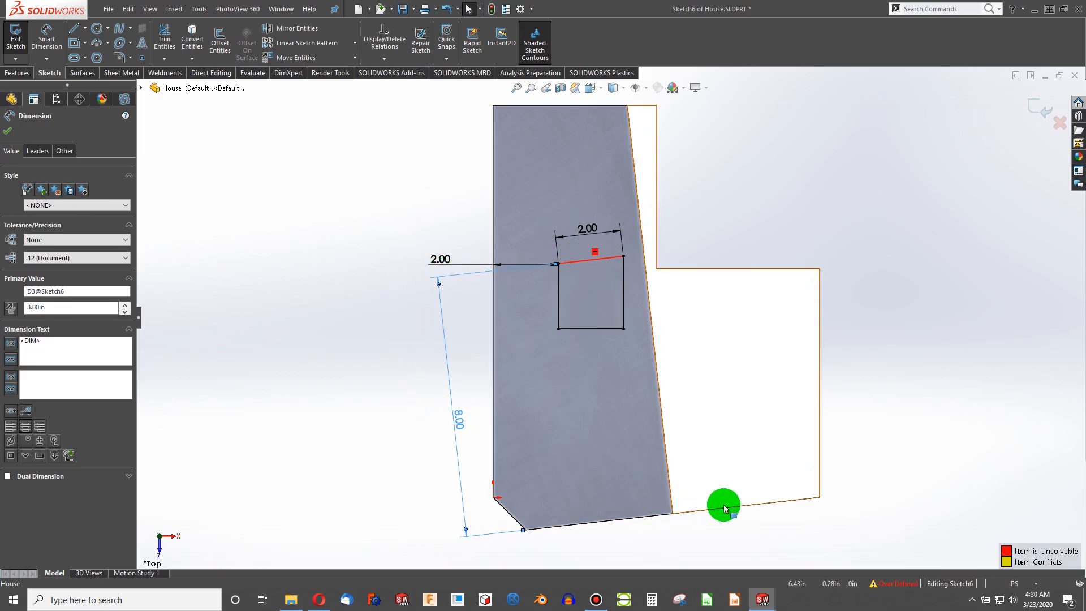
{"action": "left_click_drag", "start_coordinate": [460, 421], "coordinate": [453, 425]}
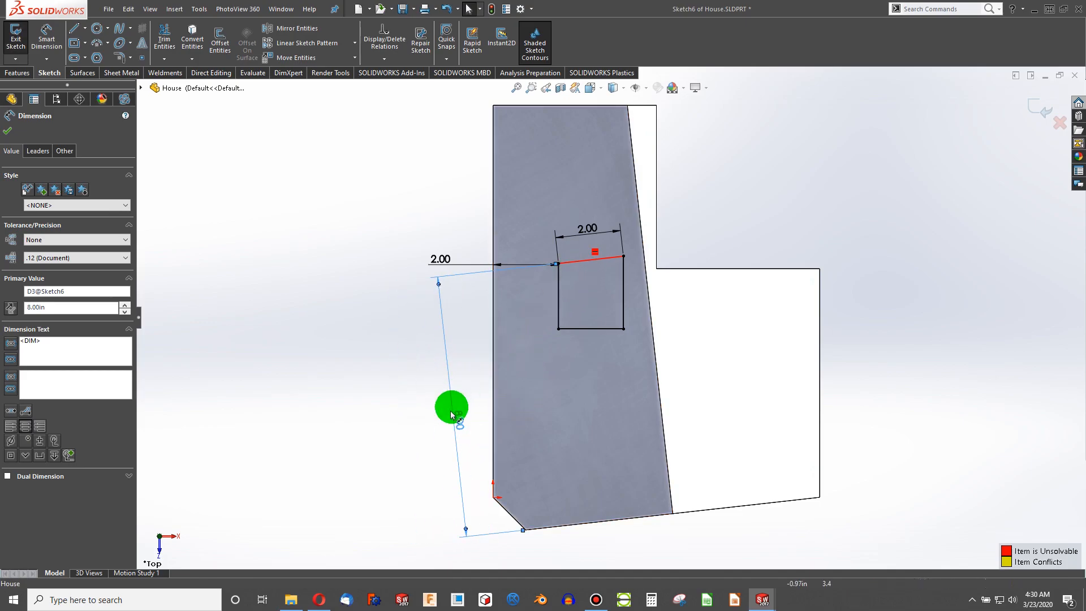
{"action": "key", "text": "Delete"}
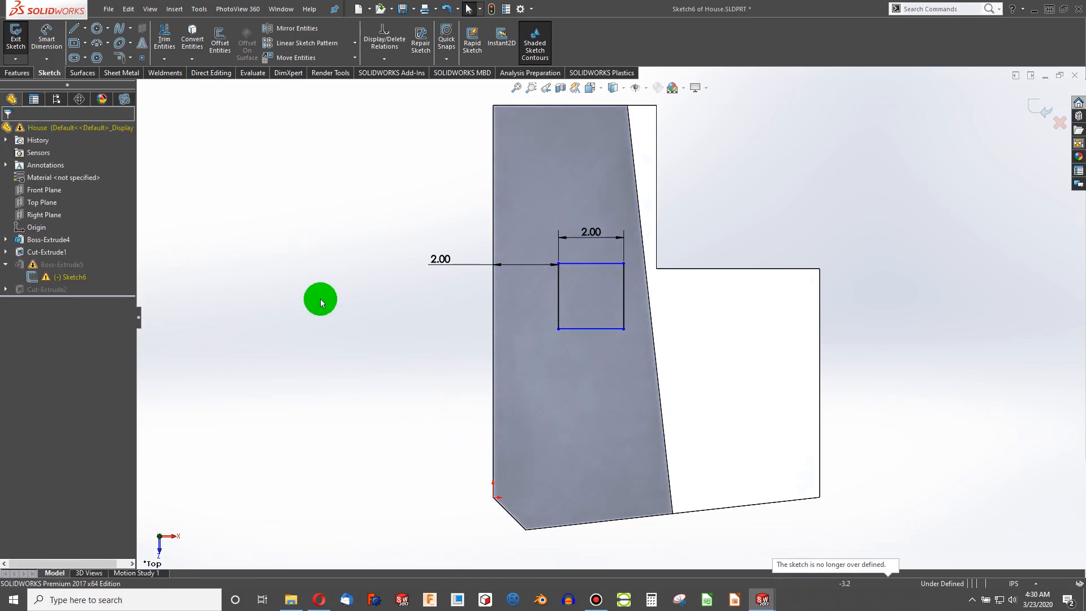
- Dimension the vertical distance from the sketch's lower-left point to the square's upper-left corner as 8, then exit the sketch
{"action": "left_click", "coordinate": [46, 39]}
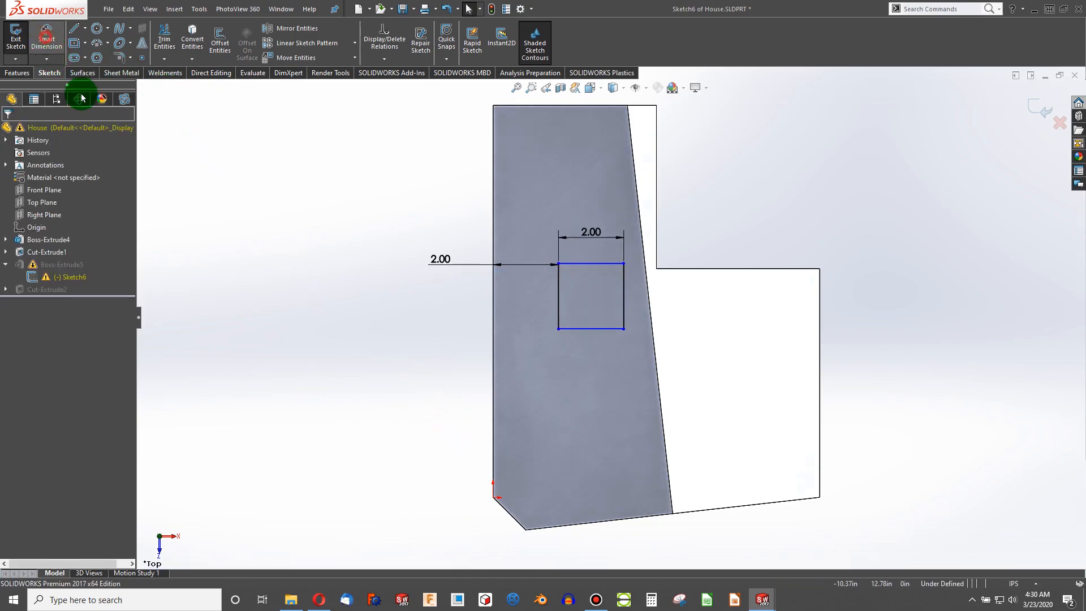
{"action": "left_click", "coordinate": [493, 497]}
{"action": "left_click", "coordinate": [557, 263]}
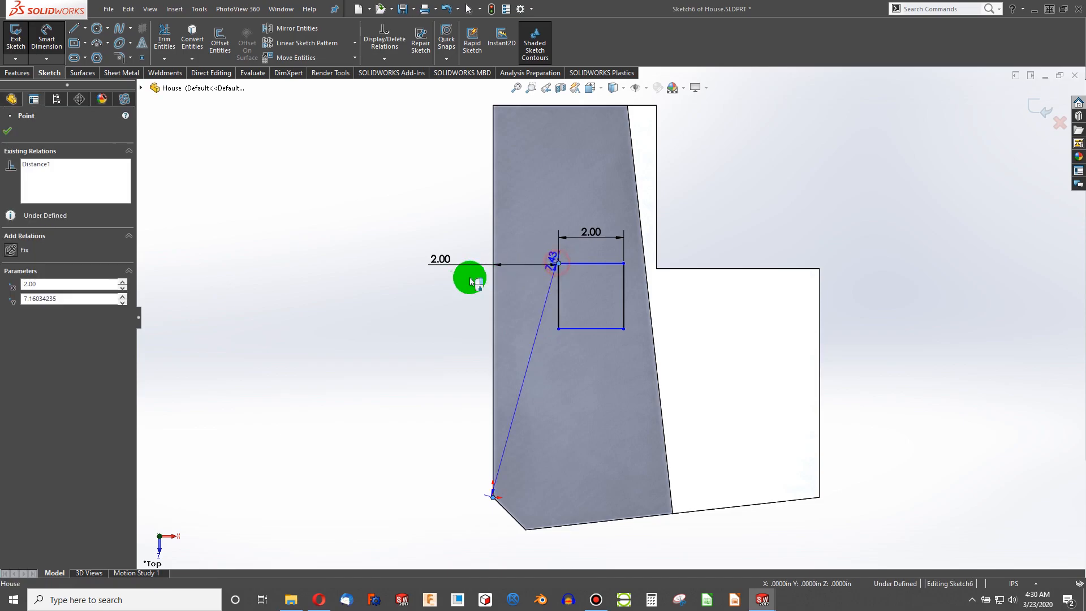
{"action": "left_click", "coordinate": [430, 317]}
{"action": "type", "text": "8"}
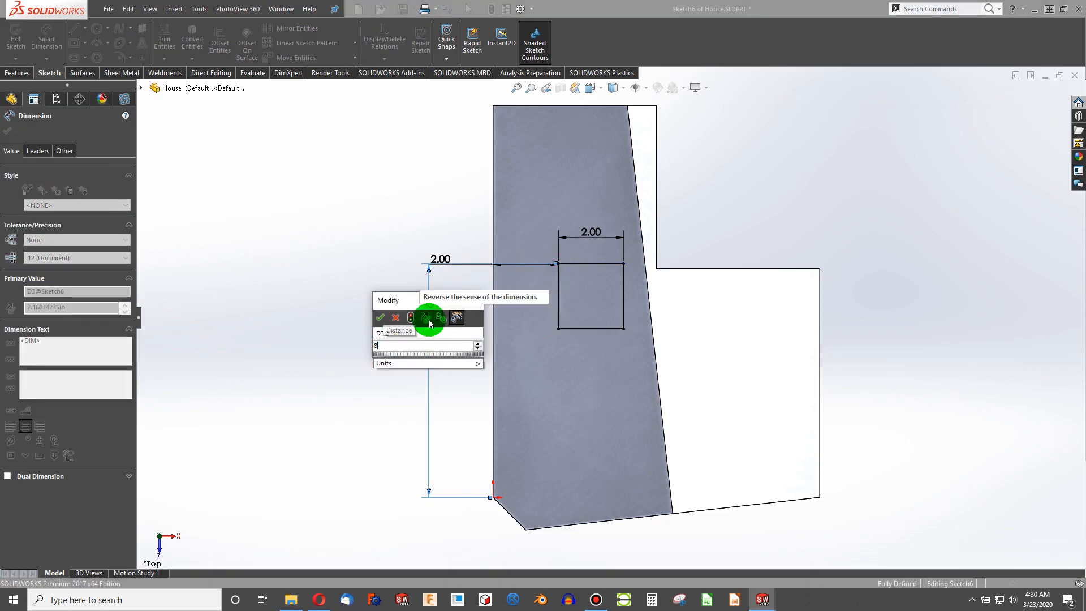
{"action": "key", "text": "Return"}
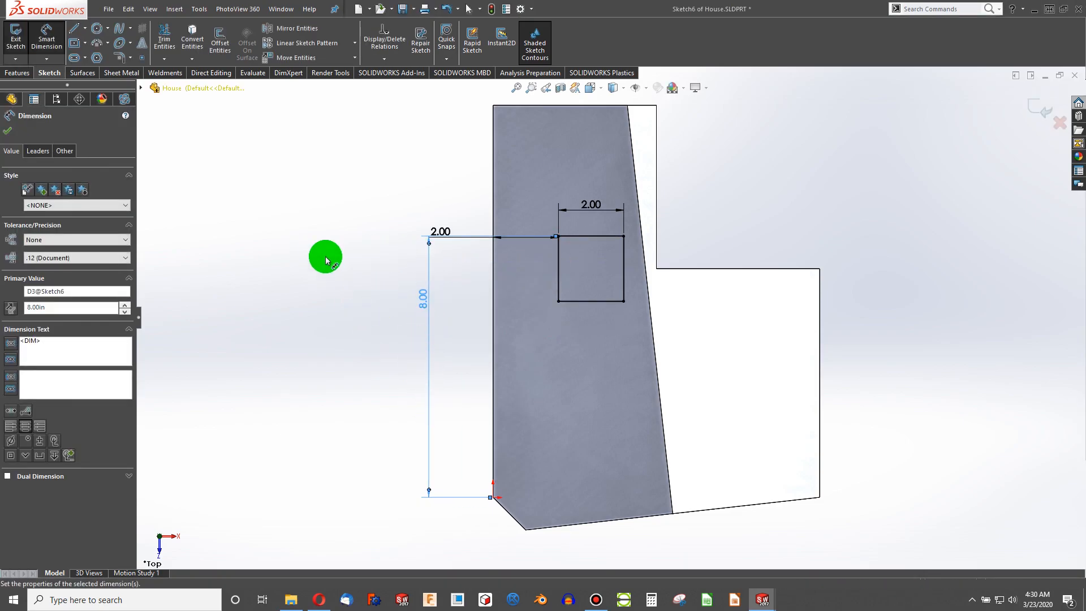
{"action": "left_click", "coordinate": [15, 34]}
{"action": "mouse_move", "coordinate": [593, 383]}
{"action": "middle_mouse_down"}
{"action": "mouse_move", "coordinate": [545, 361]}
{"action": "mouse_move", "coordinate": [585, 219]}
{"action": "mouse_move", "coordinate": [581, 230]}
{"action": "middle_mouse_up"}
{"action": "scroll", "coordinate": [581, 230], "scroll_direction": "up", "scroll_amount": 1}
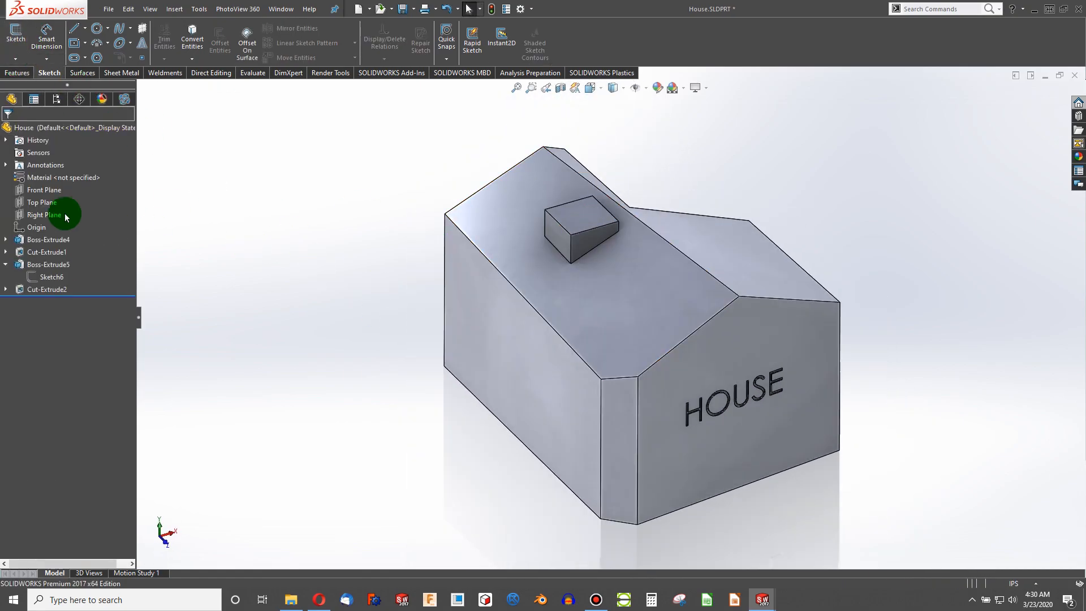
- Switch to the house assembly window and rebuild it
{"action": "left_click", "coordinate": [731, 599]}
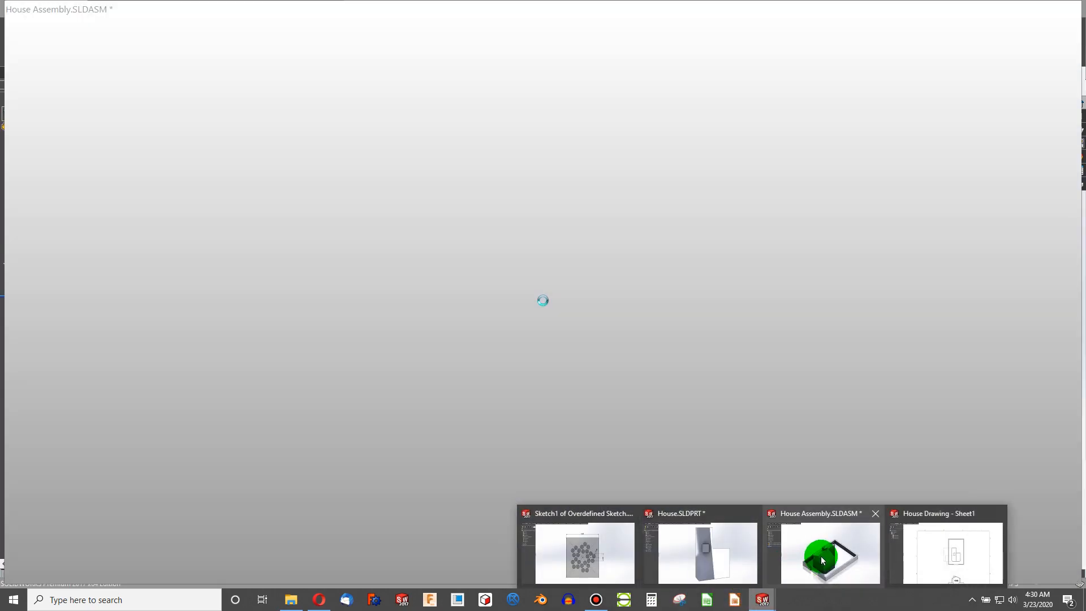
{"action": "left_click", "coordinate": [797, 546]}
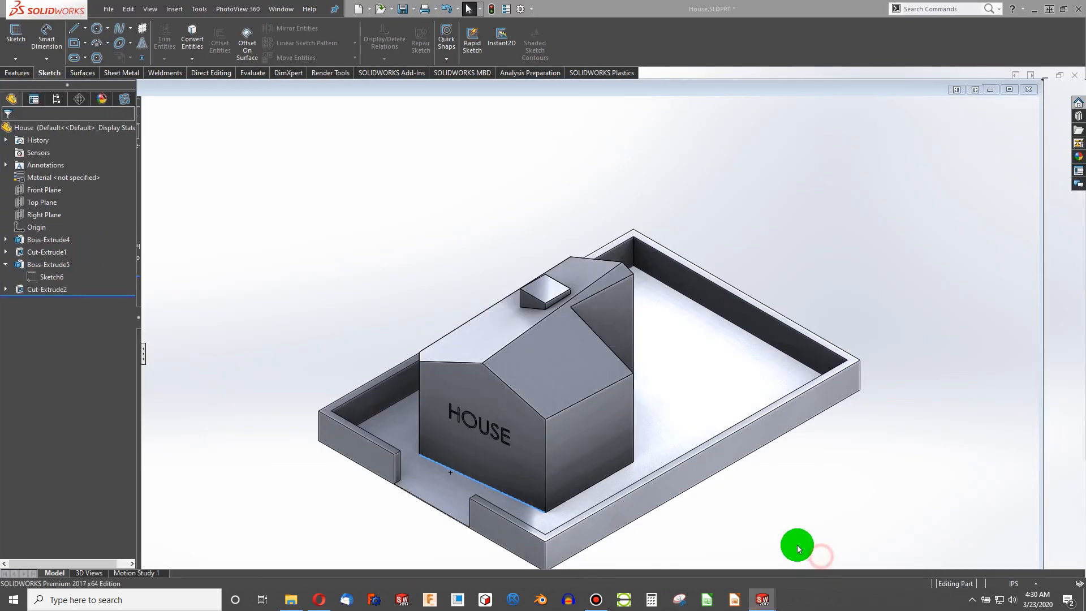
{"action": "left_click", "coordinate": [562, 169]}
- Inspect the mates attached to the house's front face through the selection breadcrumb
{"action": "middle_click_drag", "start_coordinate": [511, 312], "coordinate": [505, 388]}
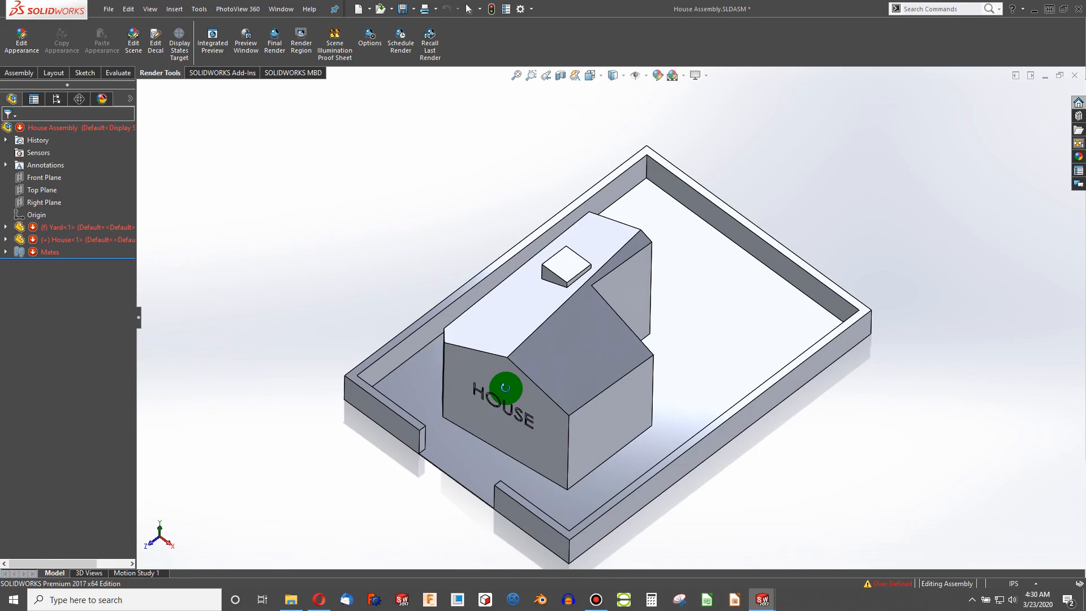
{"action": "left_click", "coordinate": [505, 388]}
{"action": "left_click", "coordinate": [189, 97]}
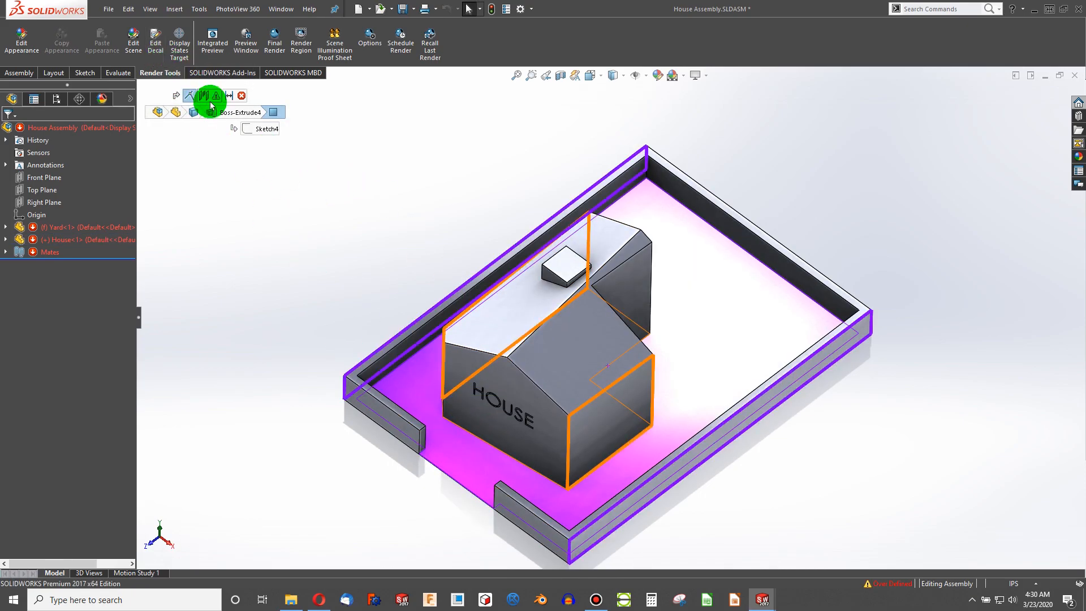
{"action": "left_click", "coordinate": [204, 95]}
{"action": "left_click", "coordinate": [420, 388]}
{"action": "middle_click_drag", "start_coordinate": [429, 388], "coordinate": [357, 249]}
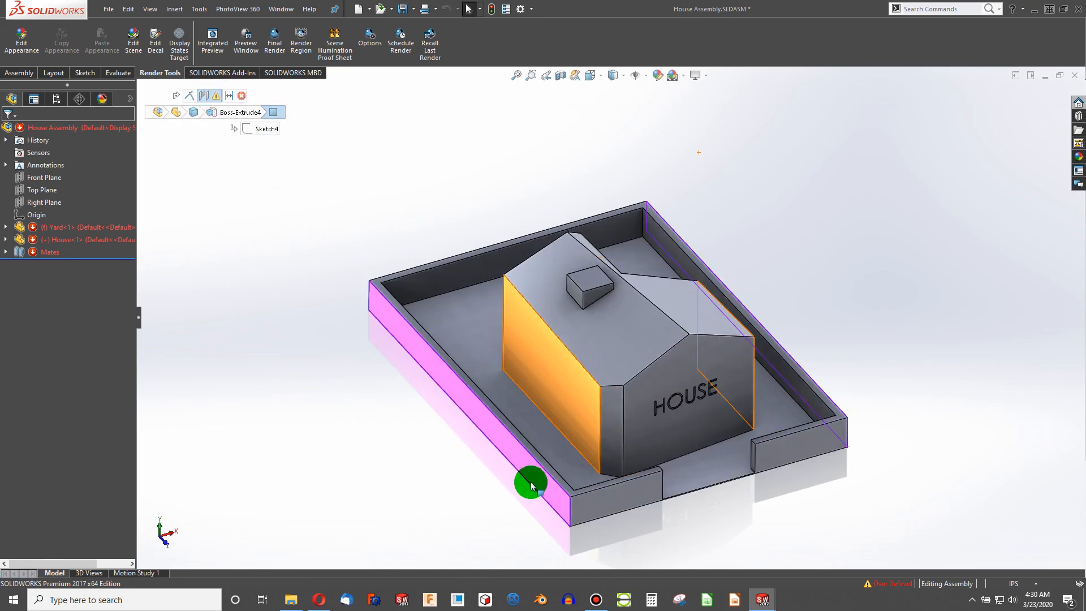
{"action": "middle_click_drag", "start_coordinate": [576, 417], "coordinate": [665, 386]}
{"action": "middle_click_drag", "start_coordinate": [549, 396], "coordinate": [397, 233]}
{"action": "left_click", "coordinate": [232, 101]}
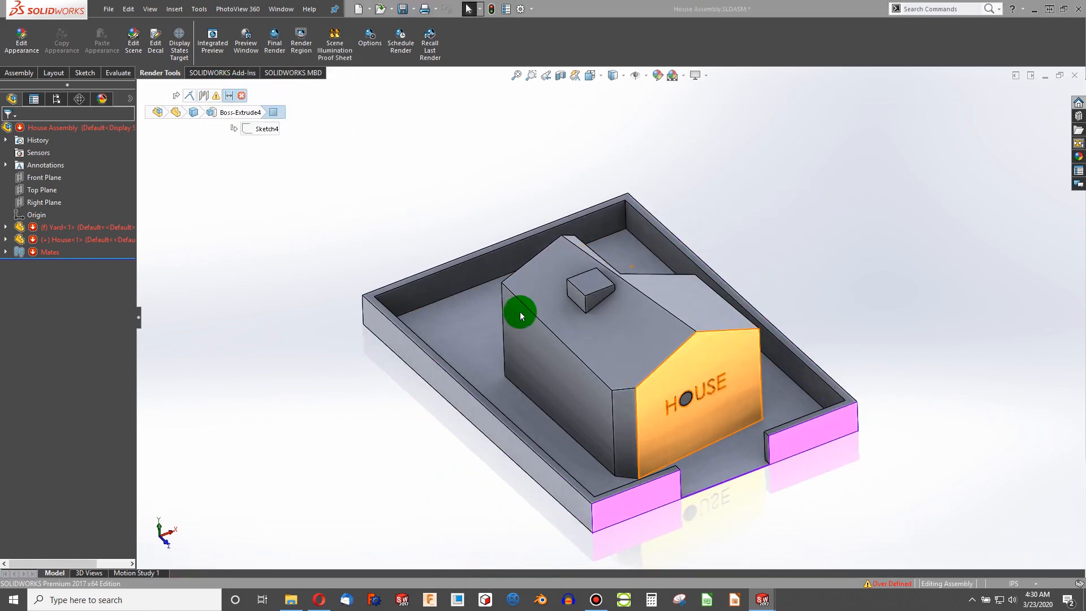
{"action": "scroll", "coordinate": [662, 441], "scroll_direction": "down", "scroll_amount": 3}
{"action": "middle_click_drag", "start_coordinate": [618, 425], "coordinate": [596, 388]}
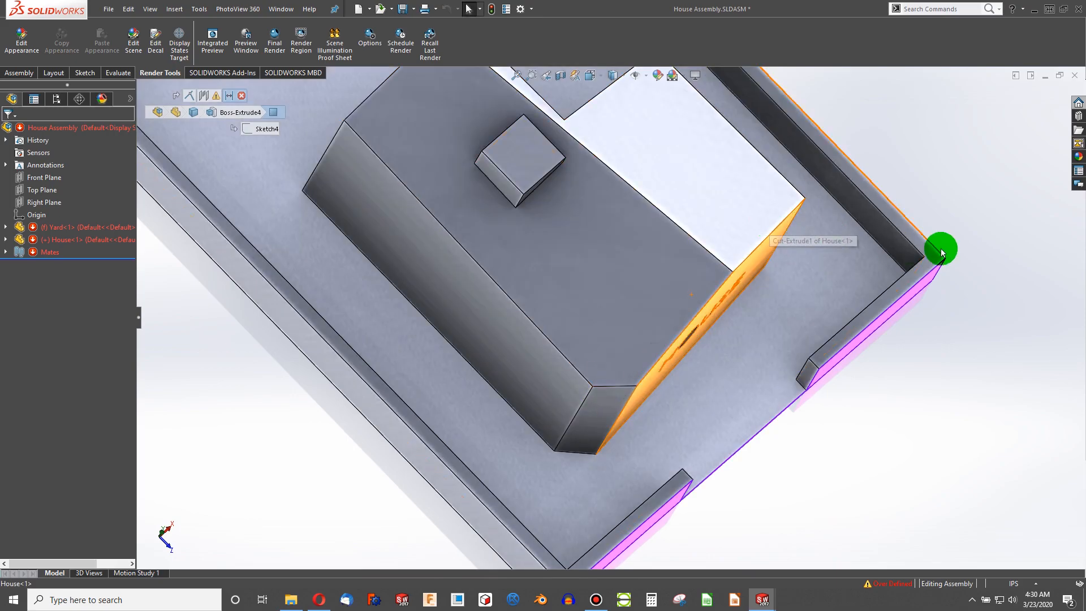
{"action": "middle_click_drag", "start_coordinate": [745, 450], "coordinate": [690, 351]}
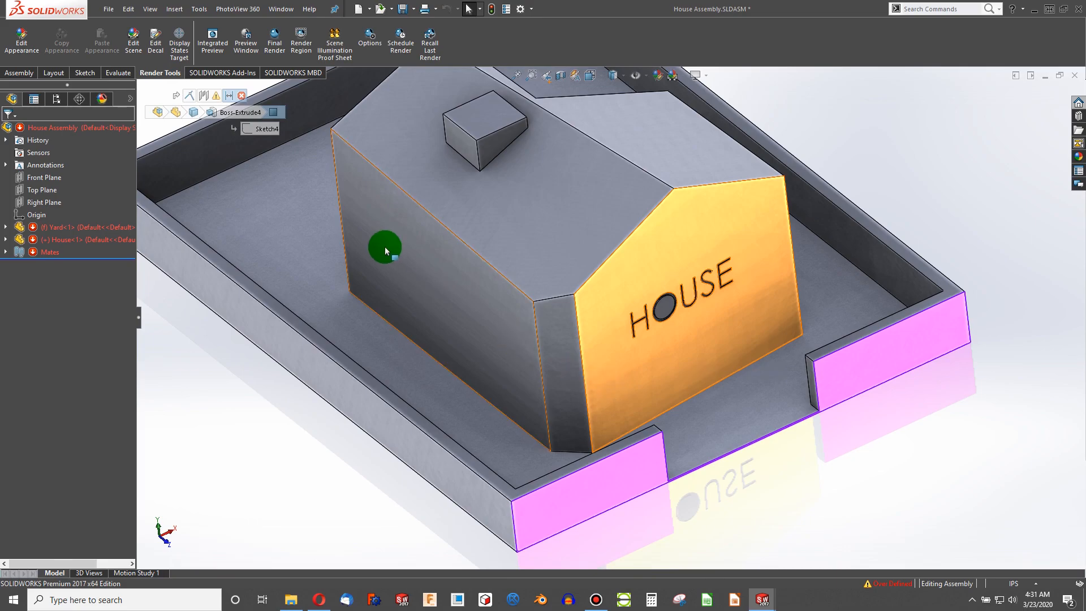
- Edit the Distance1 mate, replacing the house face with the house's bottom front corner vertex at 3.00in
{"action": "right_click", "coordinate": [231, 98]}
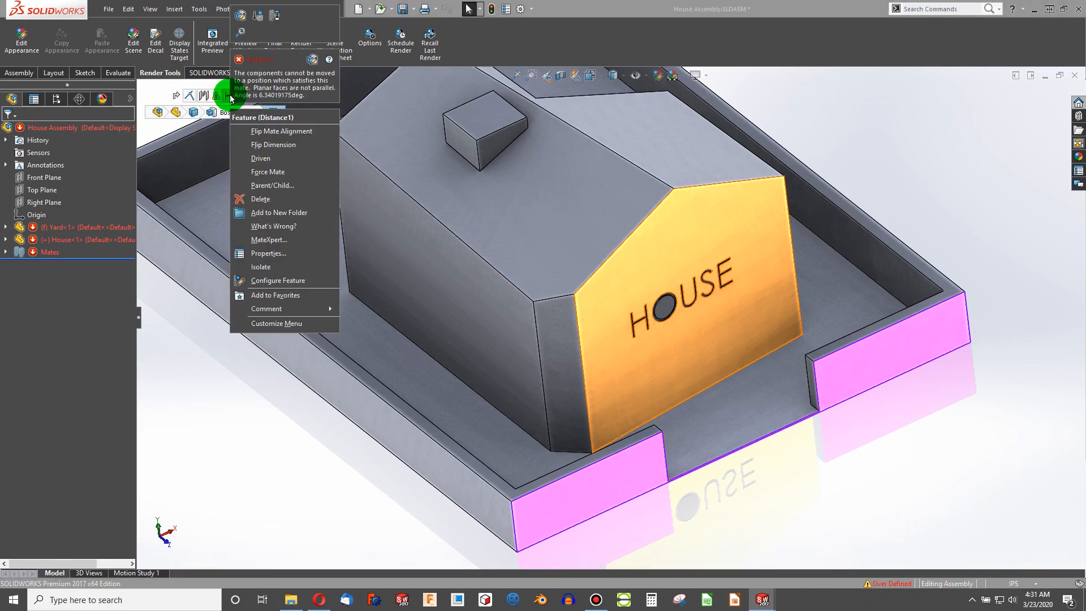
{"action": "left_click", "coordinate": [240, 23]}
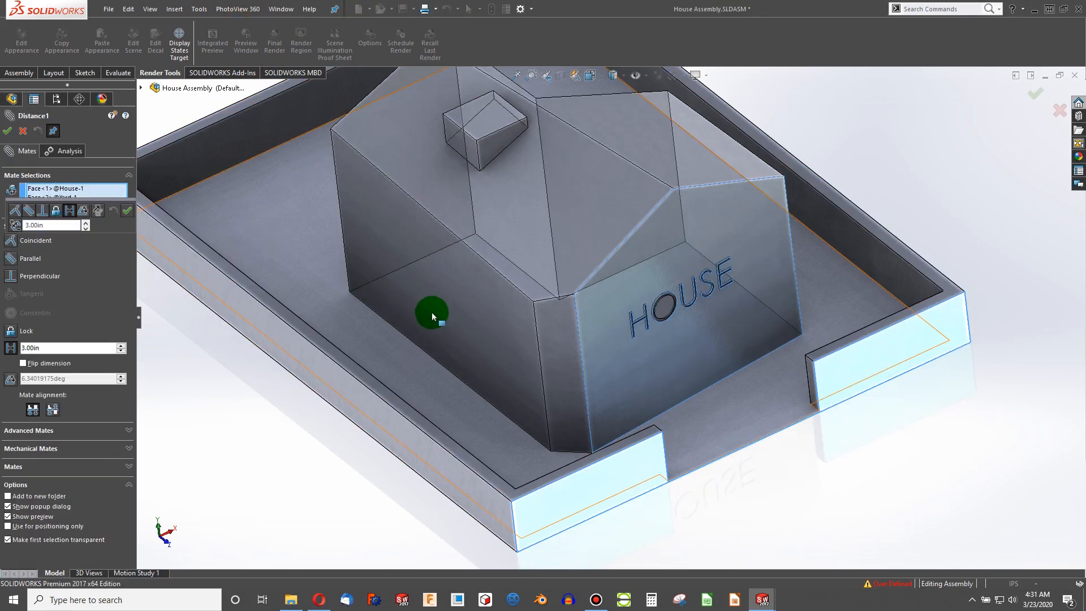
{"action": "left_click", "coordinate": [71, 190]}
{"action": "right_click", "coordinate": [69, 190]}
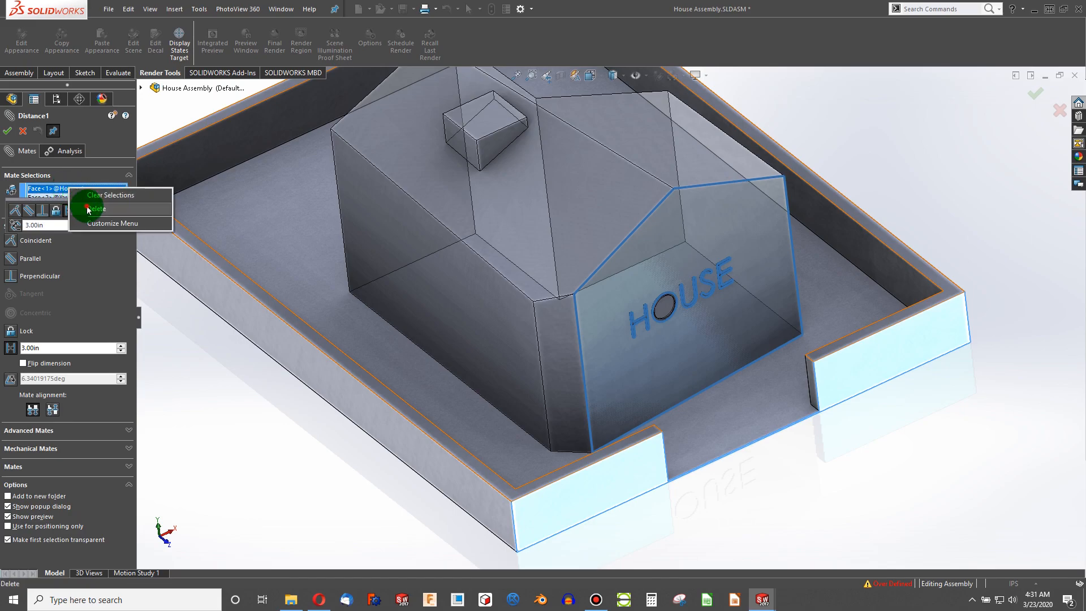
{"action": "left_click", "coordinate": [87, 209]}
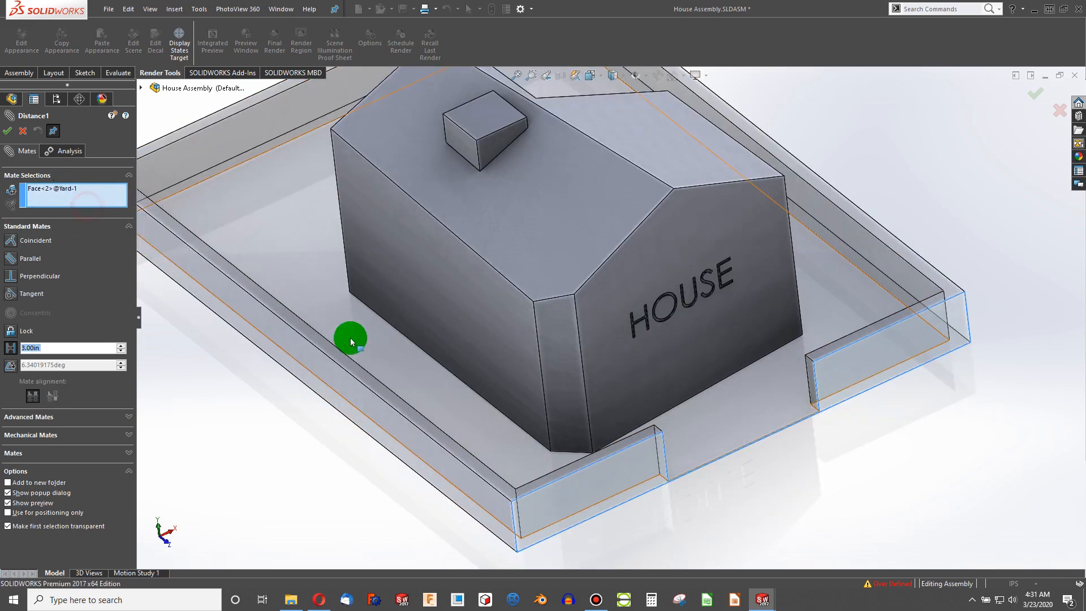
{"action": "left_click", "coordinate": [592, 456]}
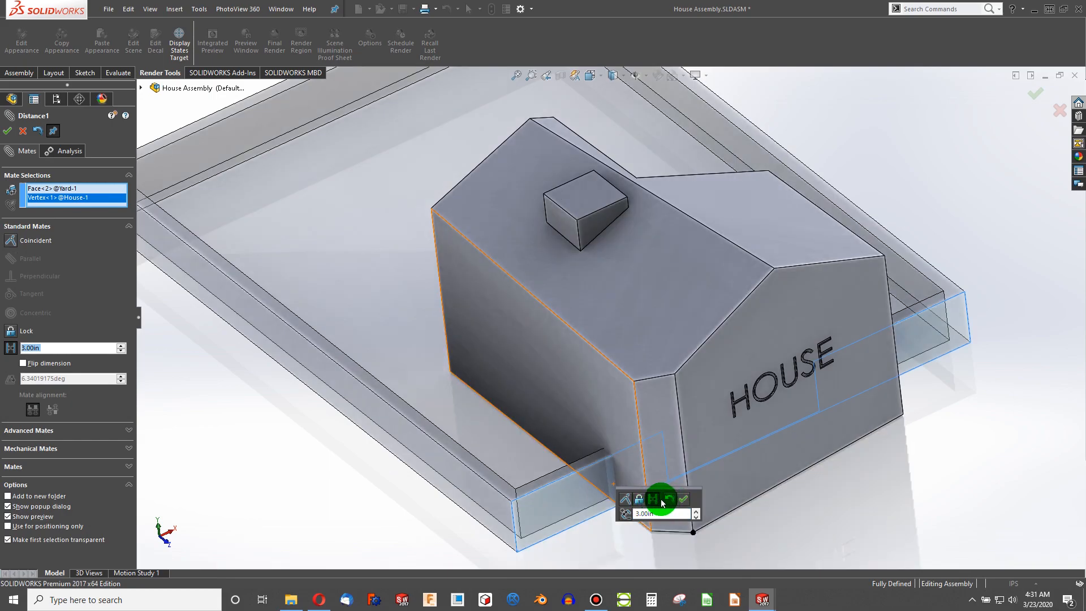
{"action": "left_click", "coordinate": [625, 513]}
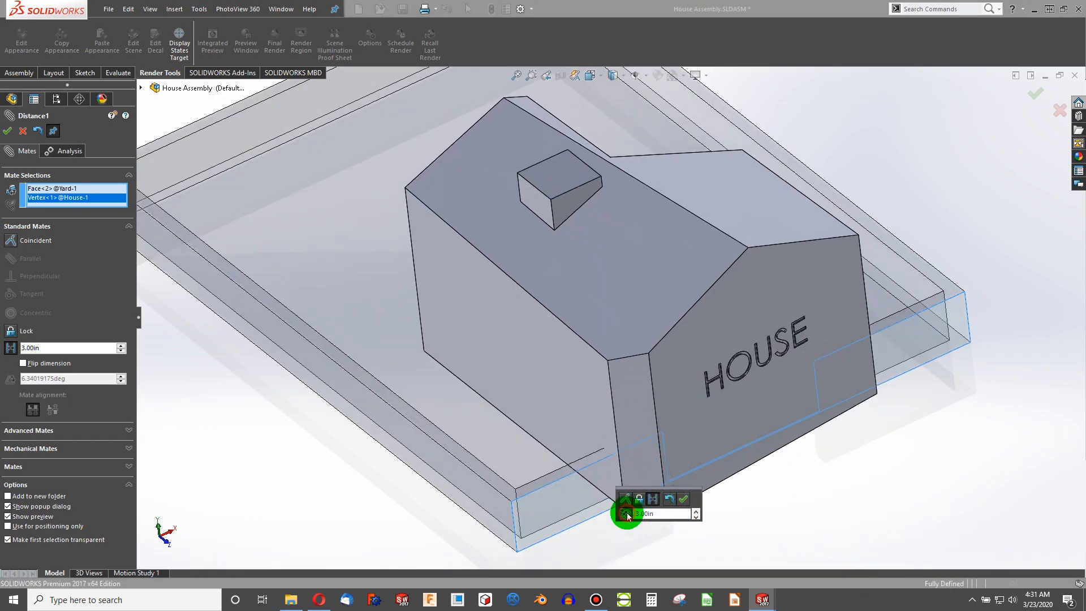
{"action": "left_click", "coordinate": [685, 504]}
{"action": "key", "text": "f"}
{"action": "left_click", "coordinate": [8, 130]}
- Switch to the house drawing and examine its dimensioned top view
{"action": "middle_click_drag", "start_coordinate": [588, 380], "coordinate": [729, 572]}
{"action": "left_click", "coordinate": [761, 585]}
{"action": "left_click", "coordinate": [950, 555]}
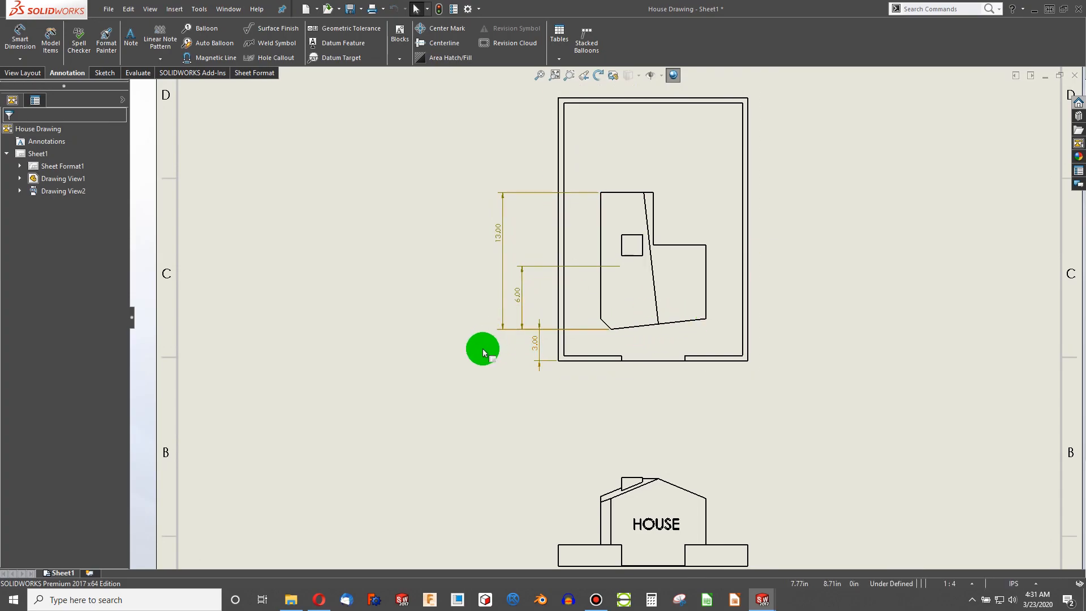
{"action": "key", "text": "f"}
{"action": "scroll", "coordinate": [586, 355], "scroll_direction": "down", "scroll_amount": 2}
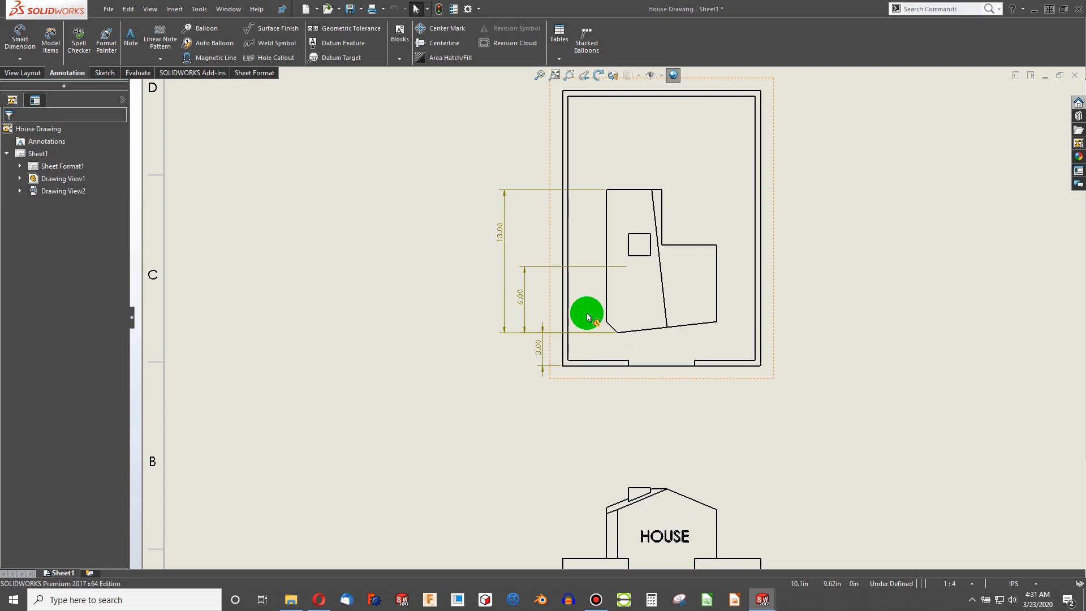
{"action": "left_click", "coordinate": [762, 600]}
{"action": "left_click", "coordinate": [800, 559]}
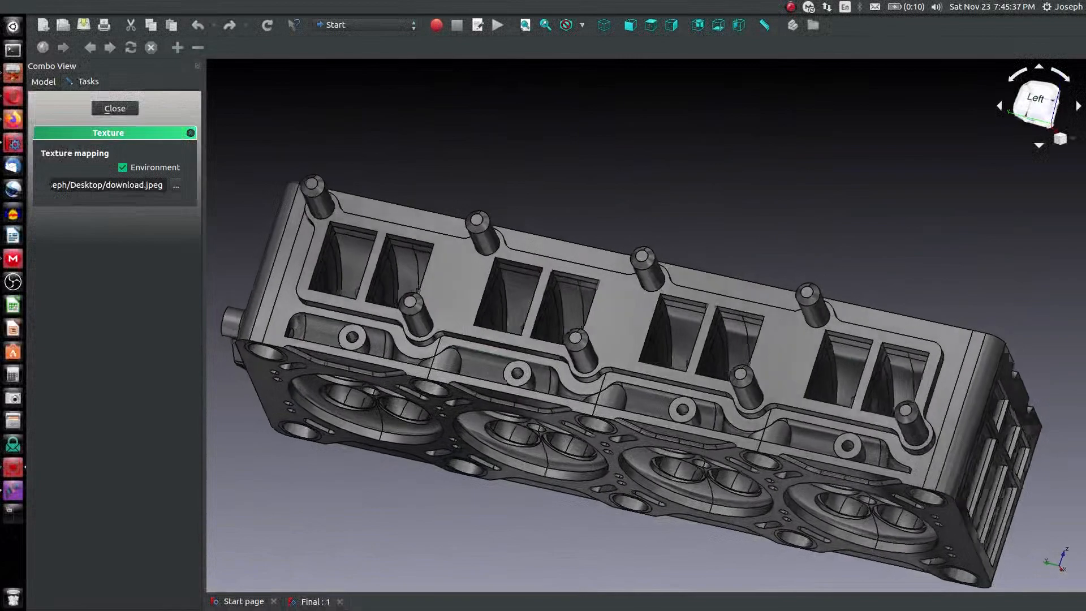
{"action": "middle_click_drag", "start_coordinate": [543, 328], "coordinate": [781, 356]}
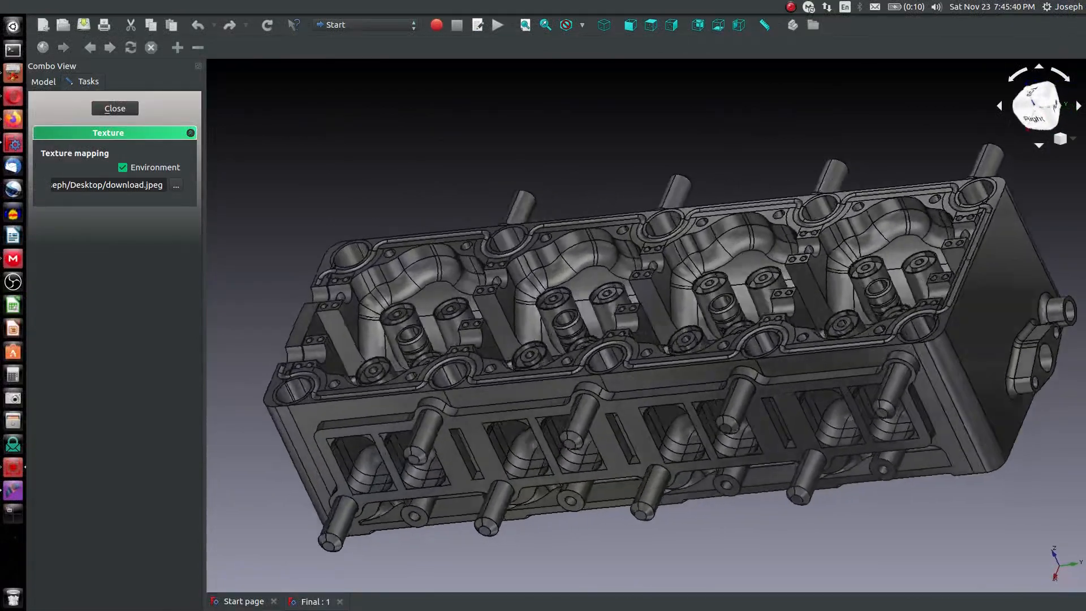